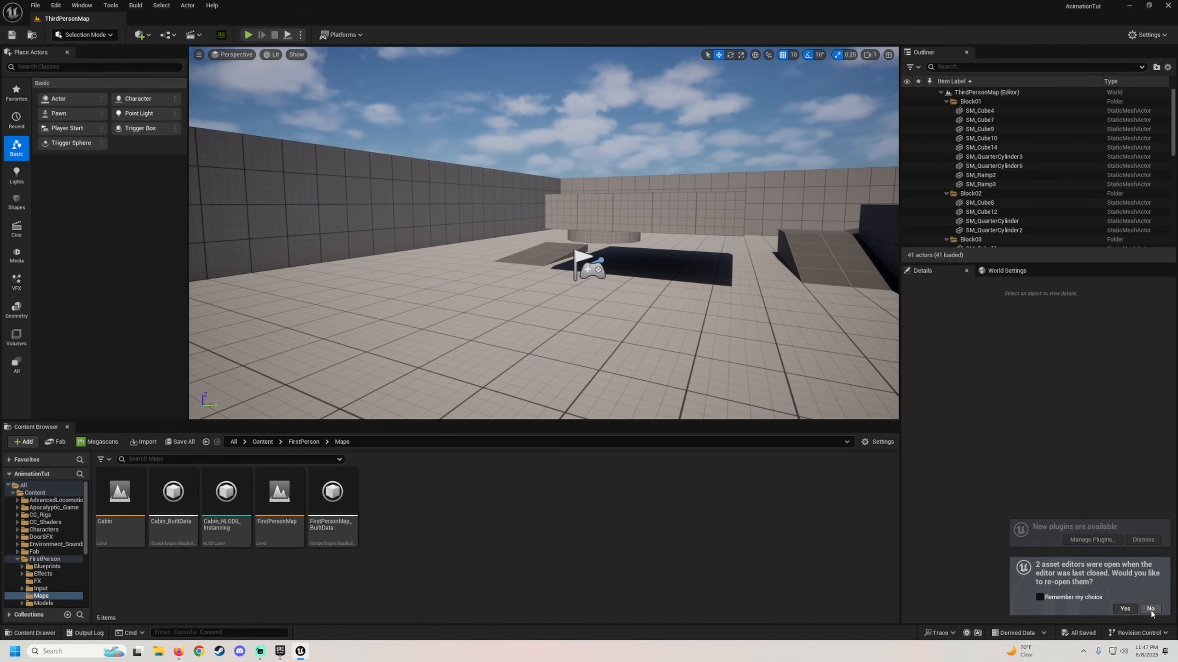
Step: Decline reopening the previously open asset editors and open the Cabin level from the FirstPerson Maps folder
left_click(1151, 608)
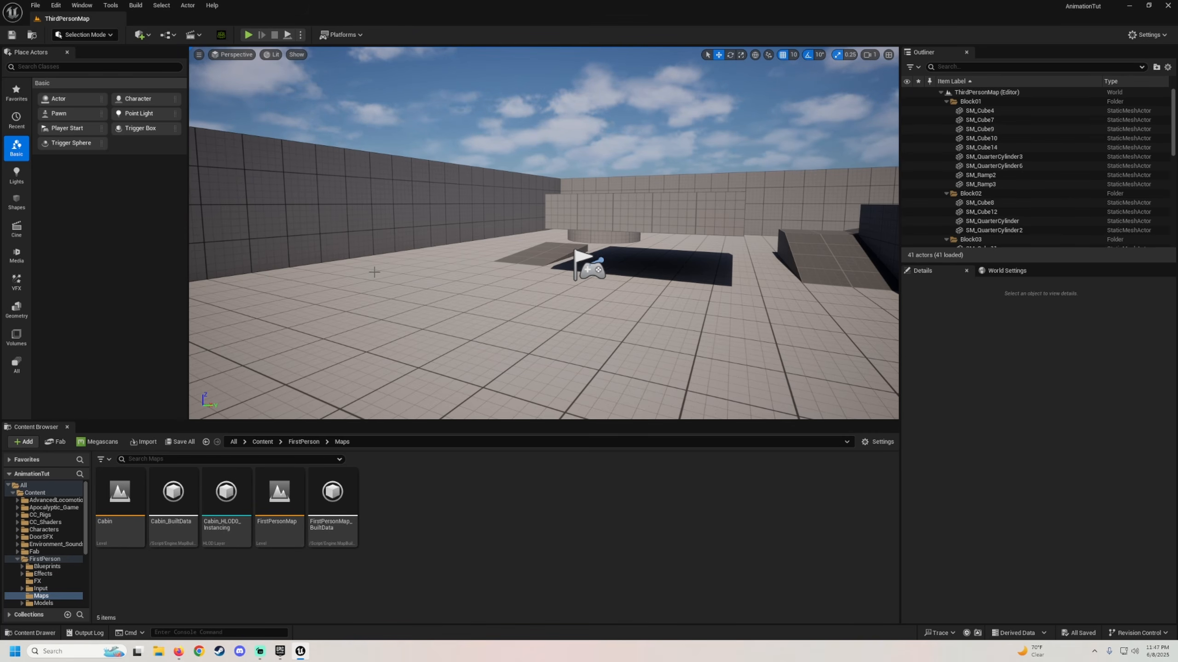
key("d")
right_click_drag(374, 272, 366, 272)
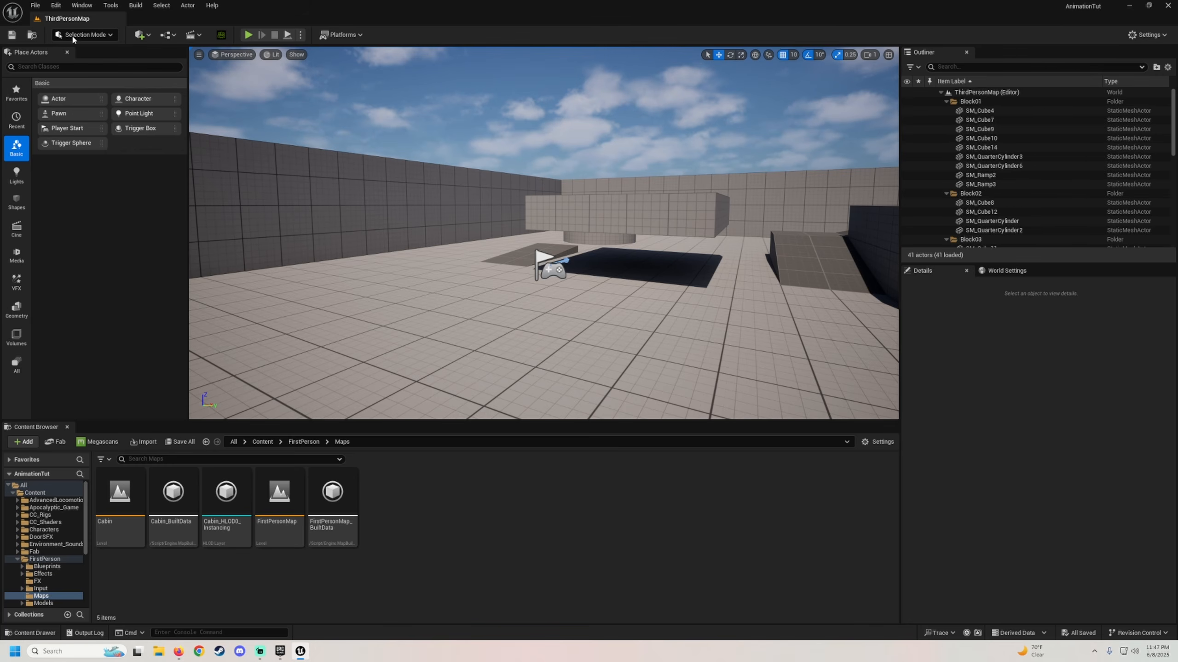
left_click(36, 6)
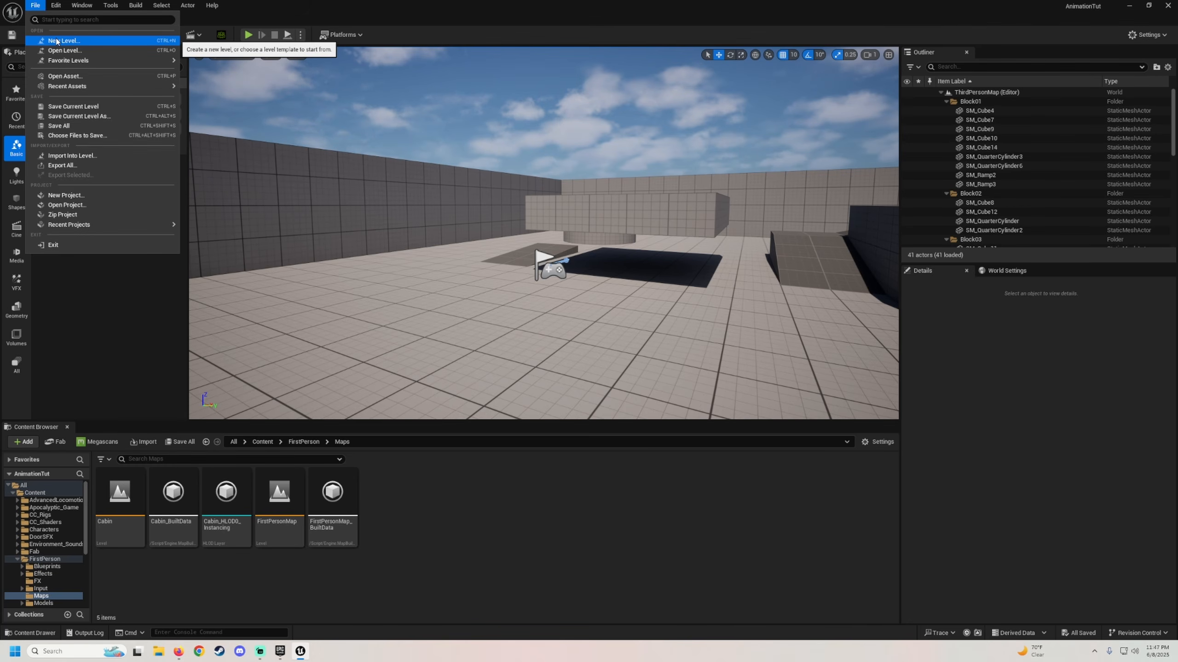
left_click(303, 582)
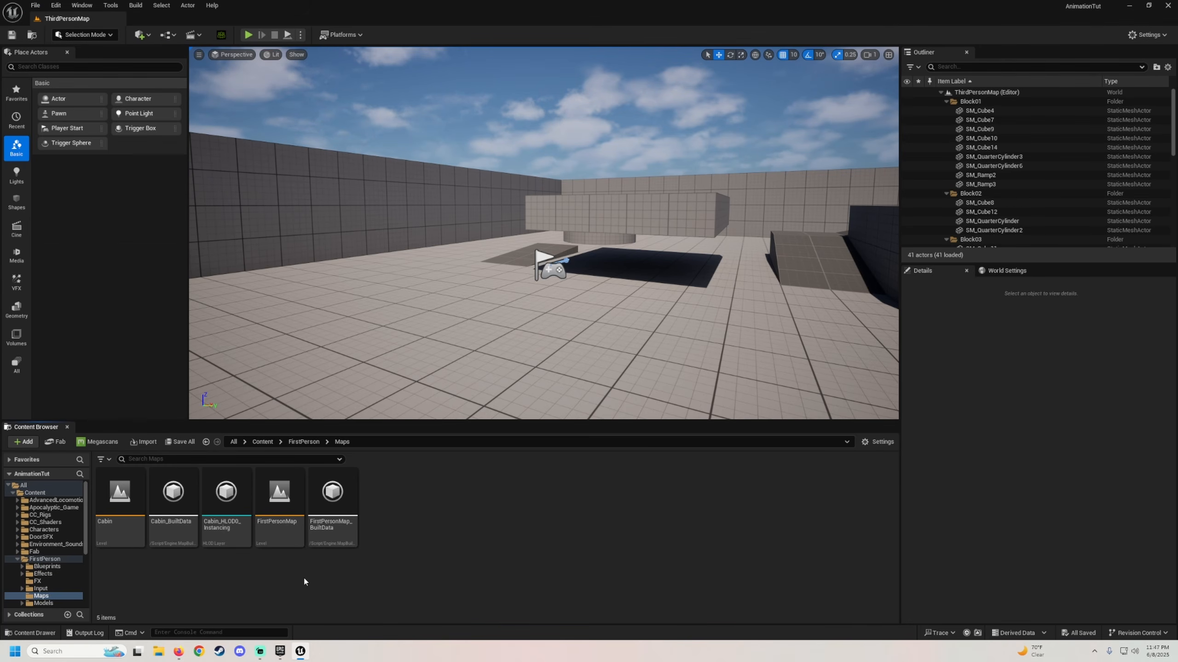
left_click(121, 526)
double_click(122, 526)
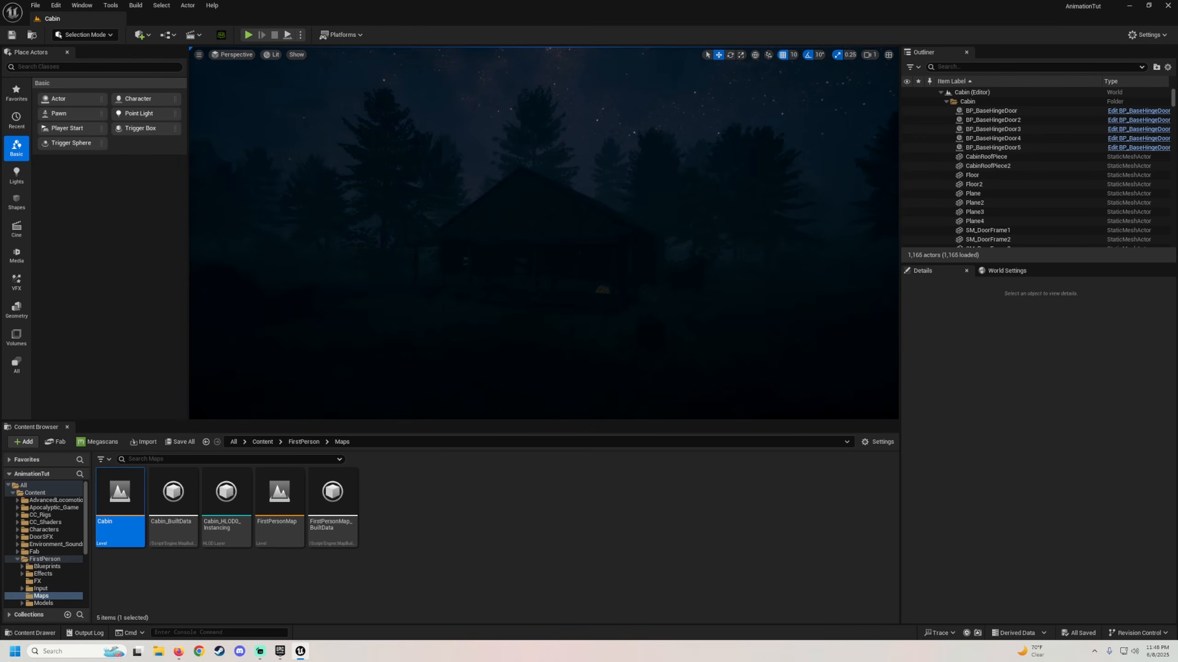
right_click_drag(630, 159, 616, 162)
right_click_drag(534, 199, 506, 207)
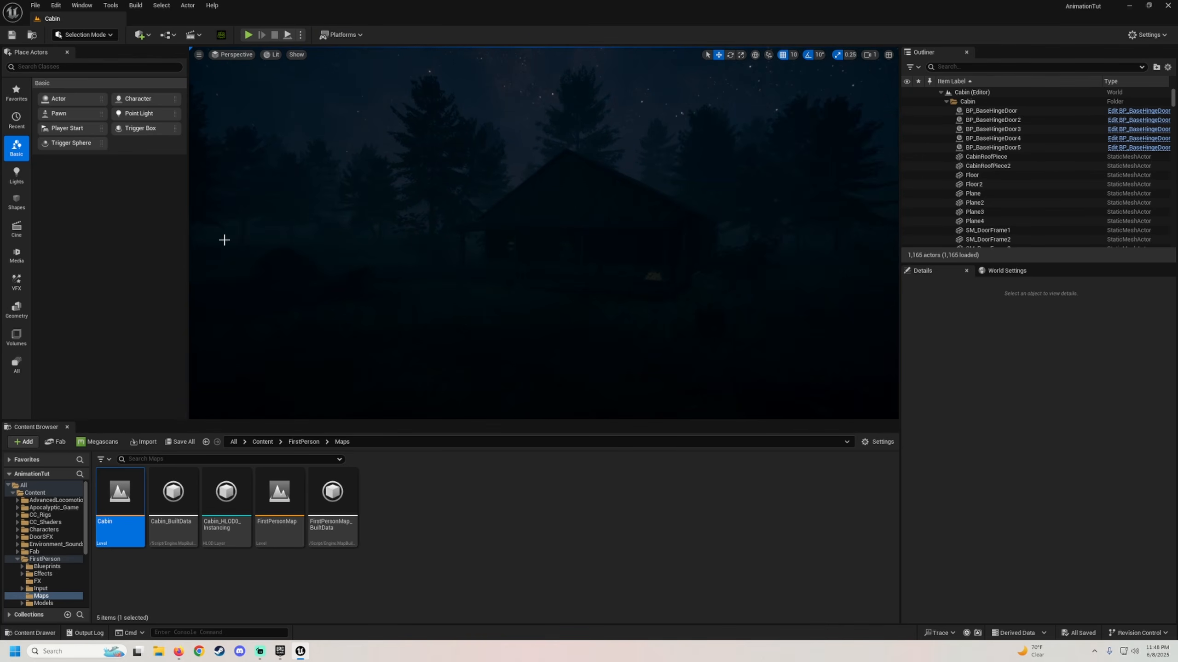
Step: Create a Game Mode Base blueprint named BP_MainMenuGM in the FirstPerson Blueprints folder
left_click(24, 560)
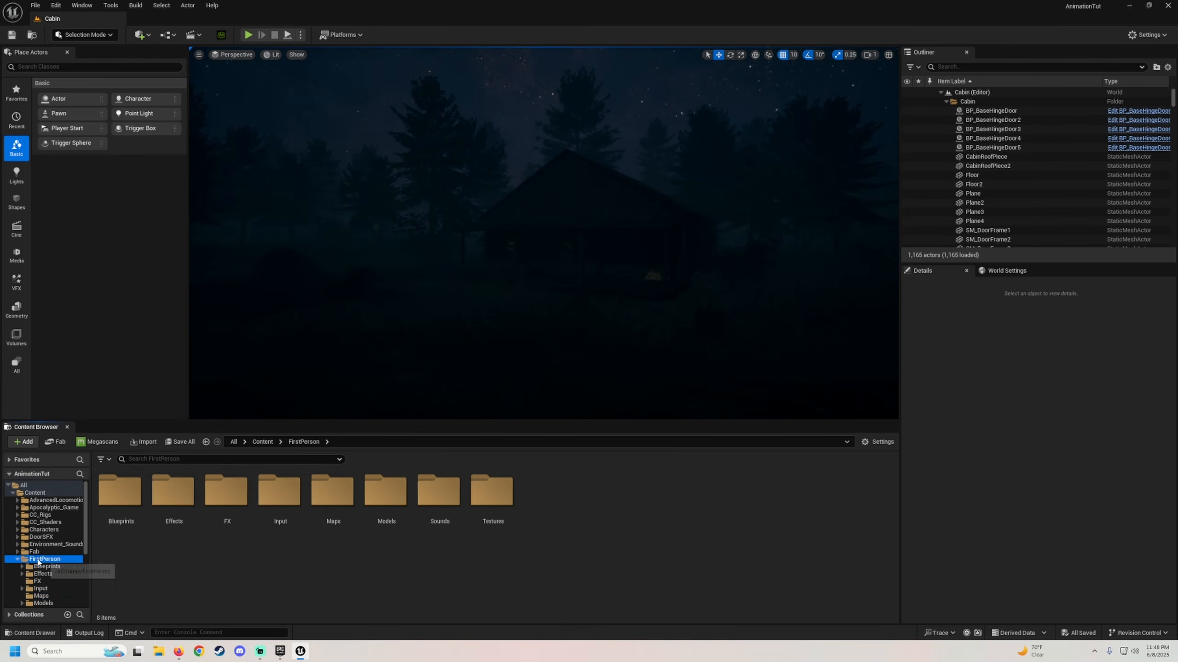
double_click(120, 492)
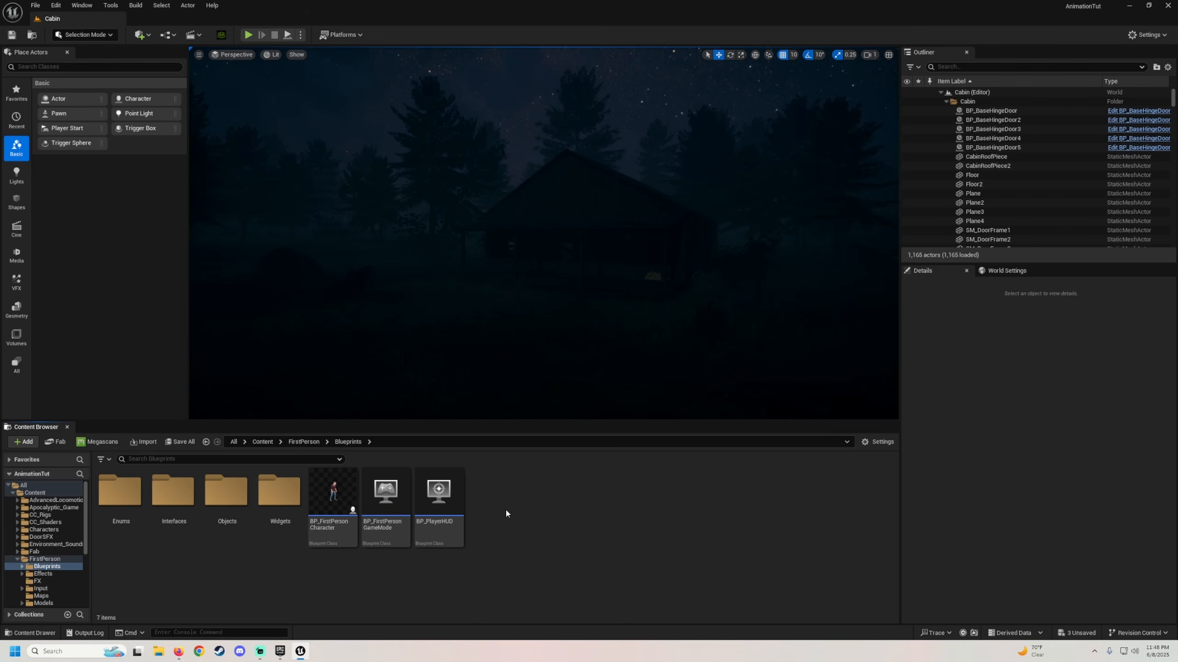
right_click(494, 521)
left_click(560, 227)
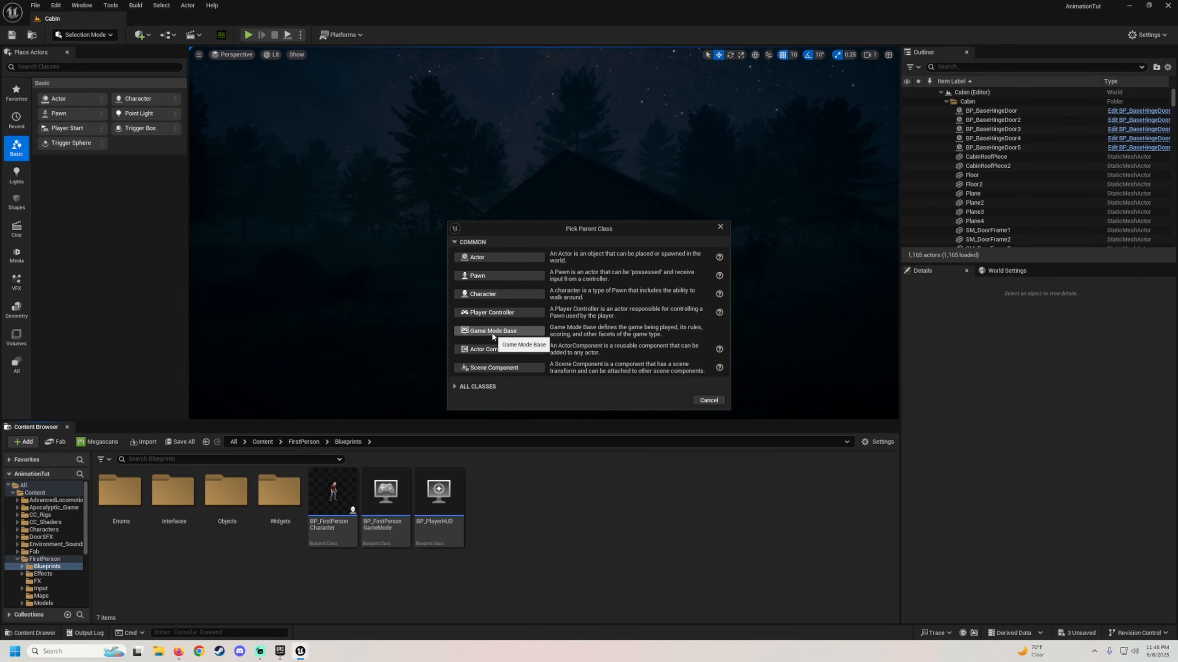
left_click(492, 332)
type("B")
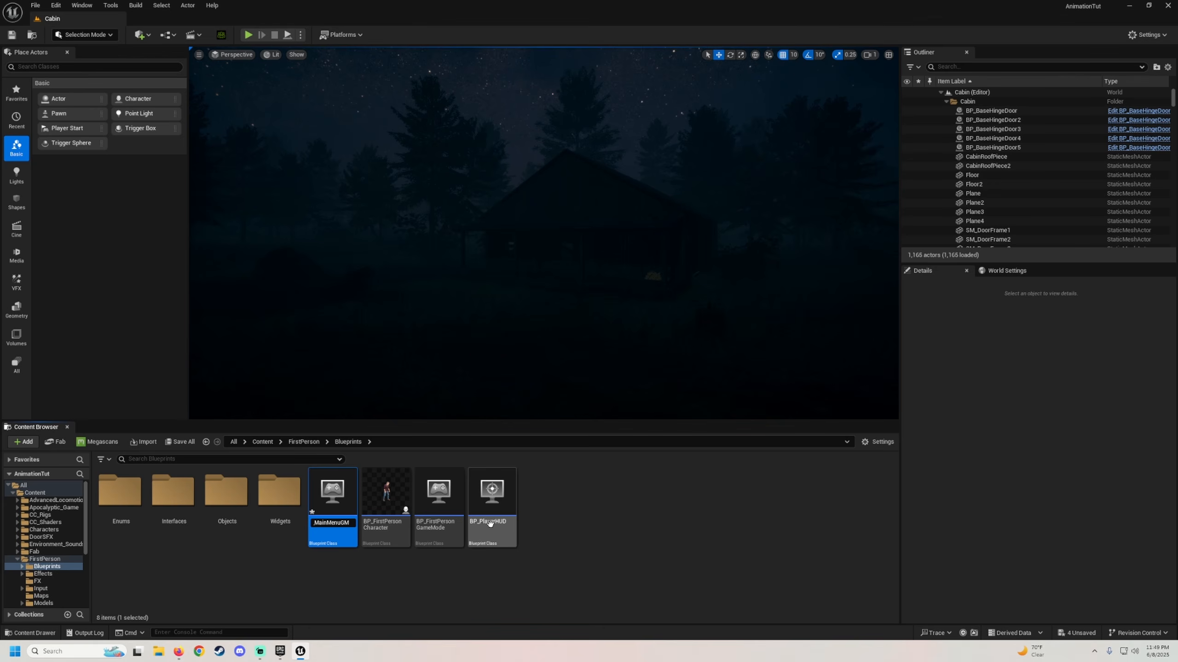
key("Return")
left_click(601, 516)
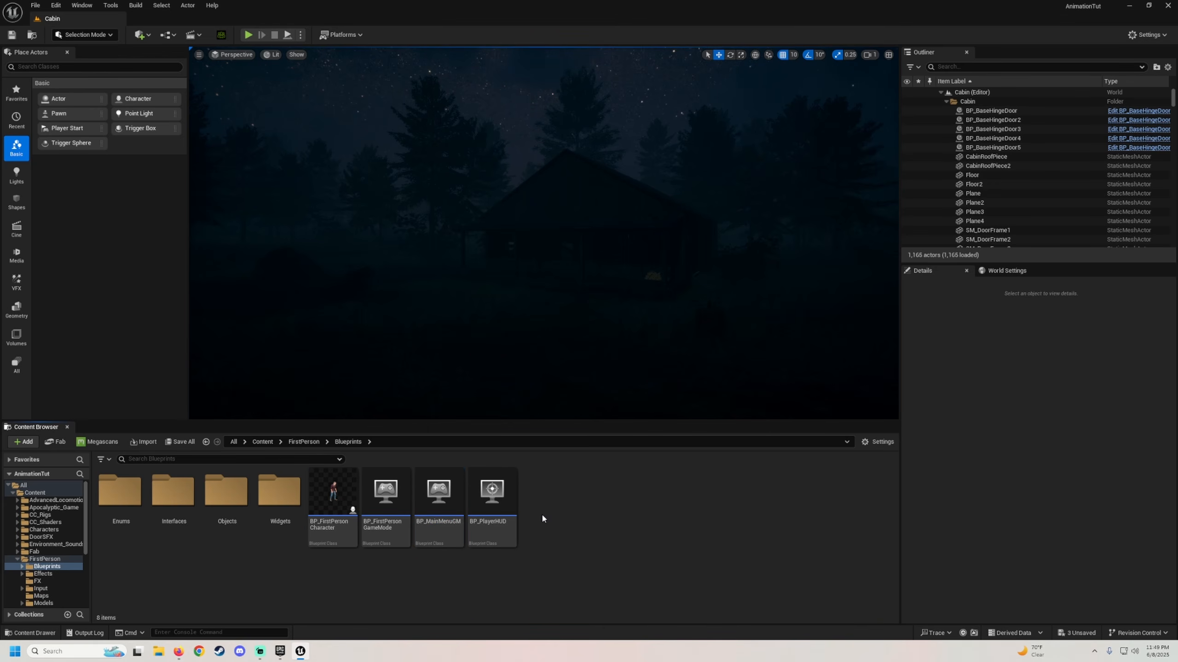
Step: Create a Player Controller blueprint named BP_MainMenuController in the FirstPerson Blueprints folder
right_click(541, 514)
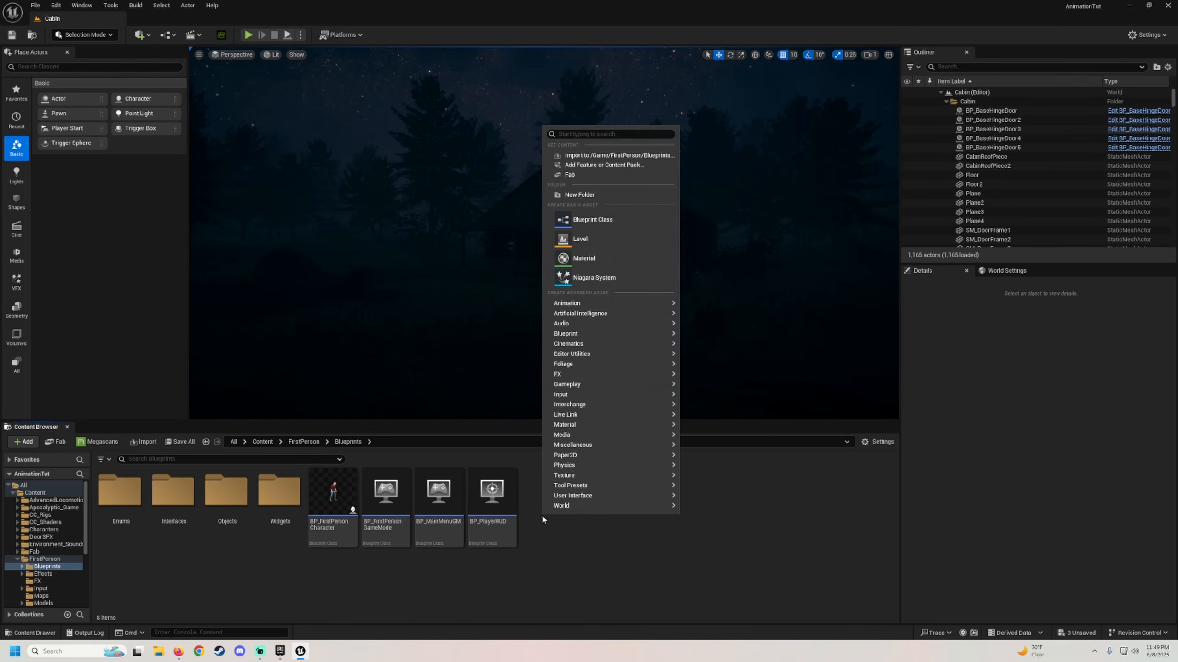
left_click(600, 225)
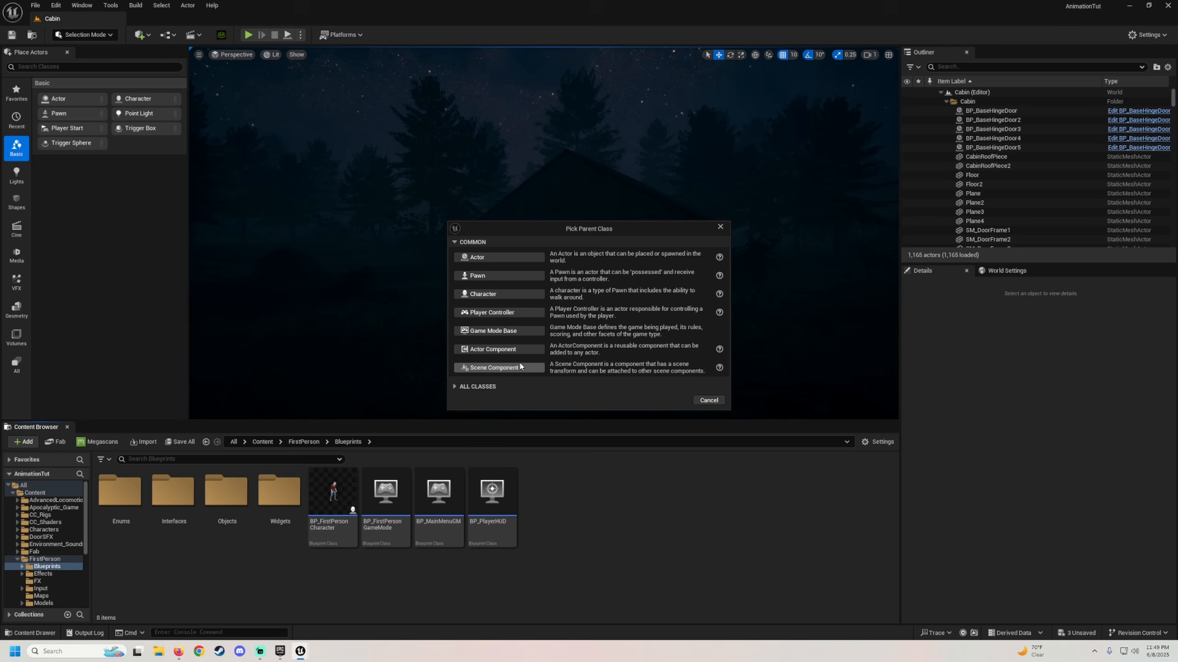
left_click(493, 312)
type("B")
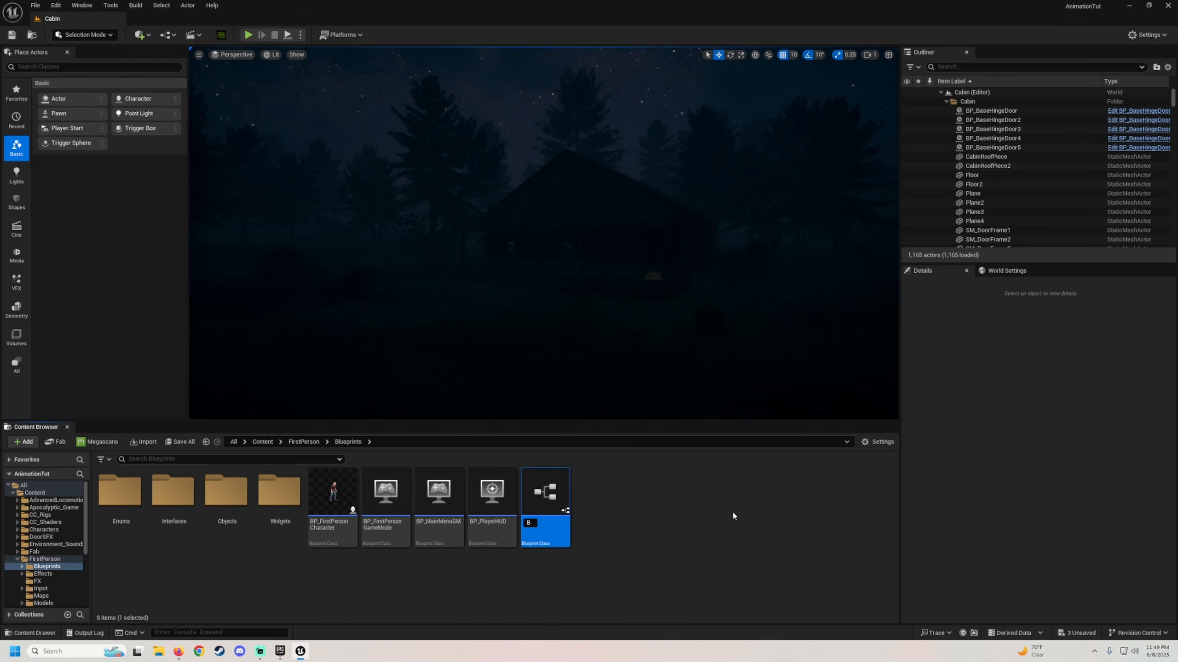
type("P_MainMenu")
type("Controller")
key("Return")
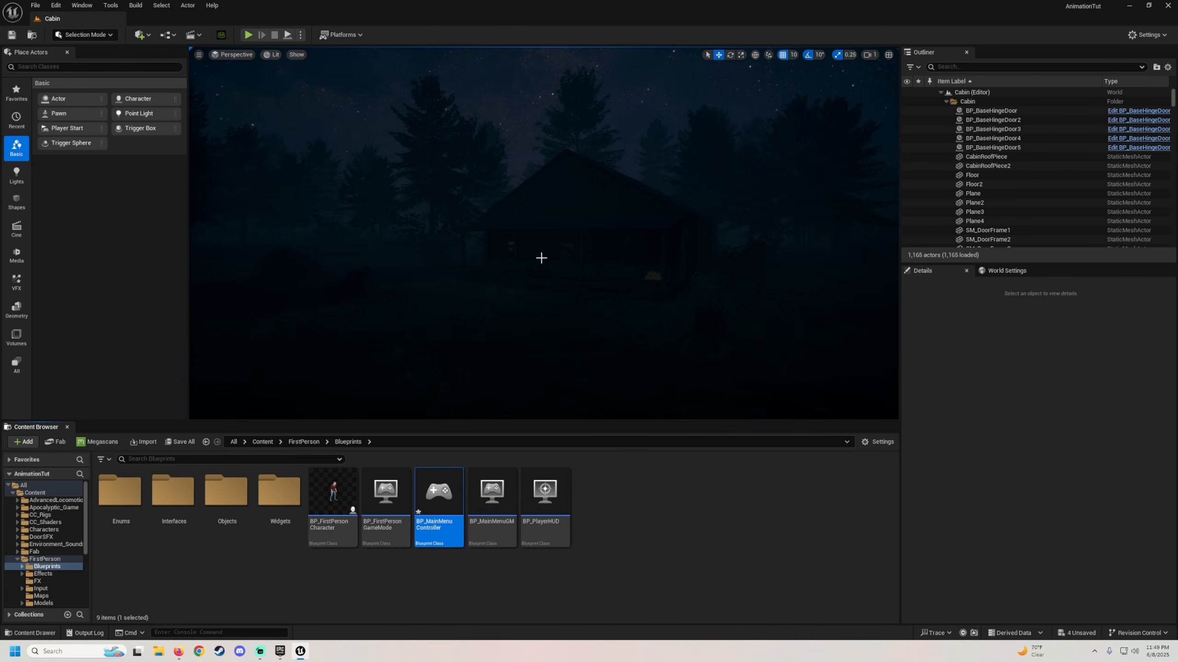
Step: Set the Cabin level's GameMode Override to BP_MainMenuGM in the World Settings
right_click_drag(541, 259, 555, 246)
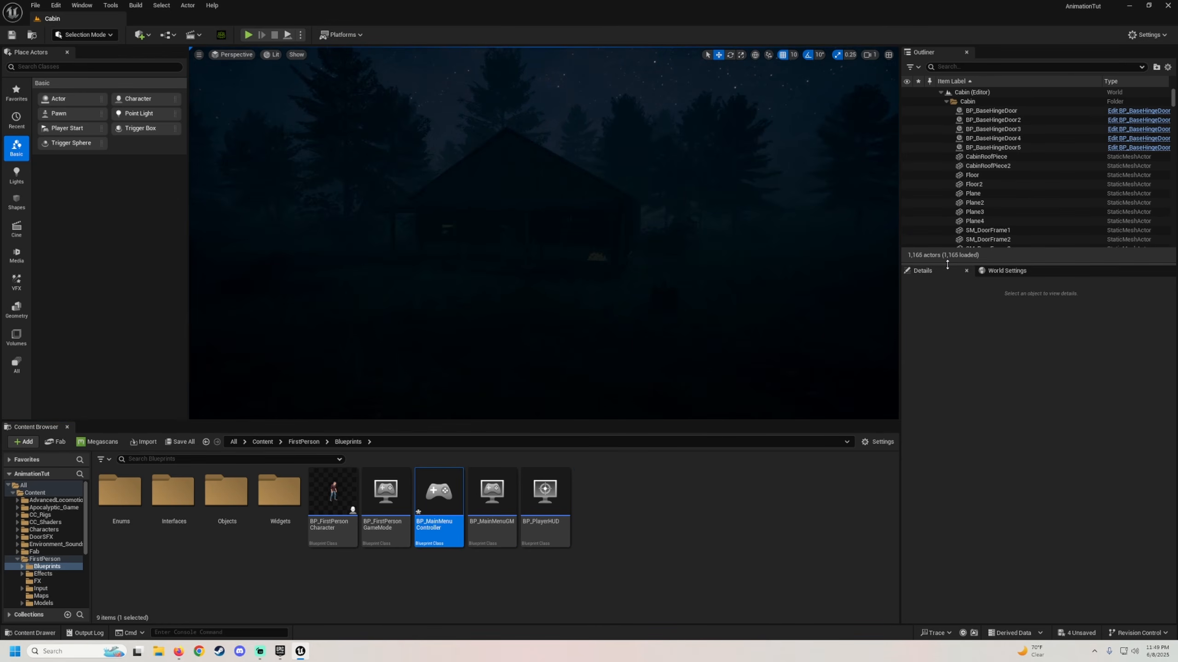
left_click(997, 272)
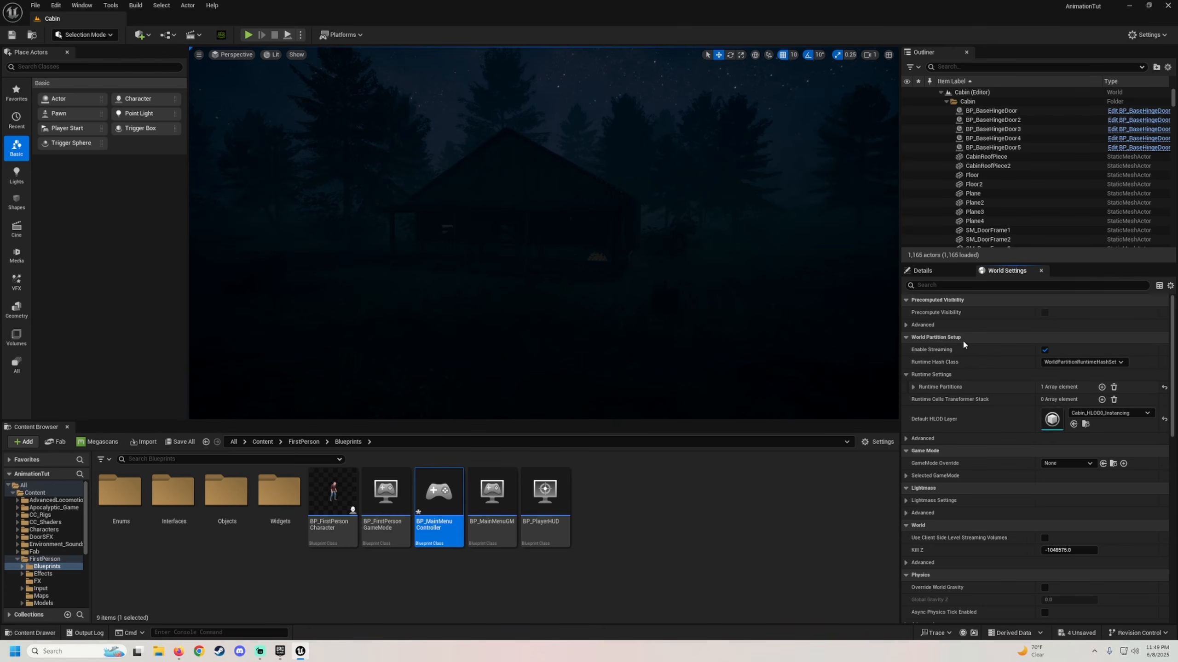
left_click(81, 5)
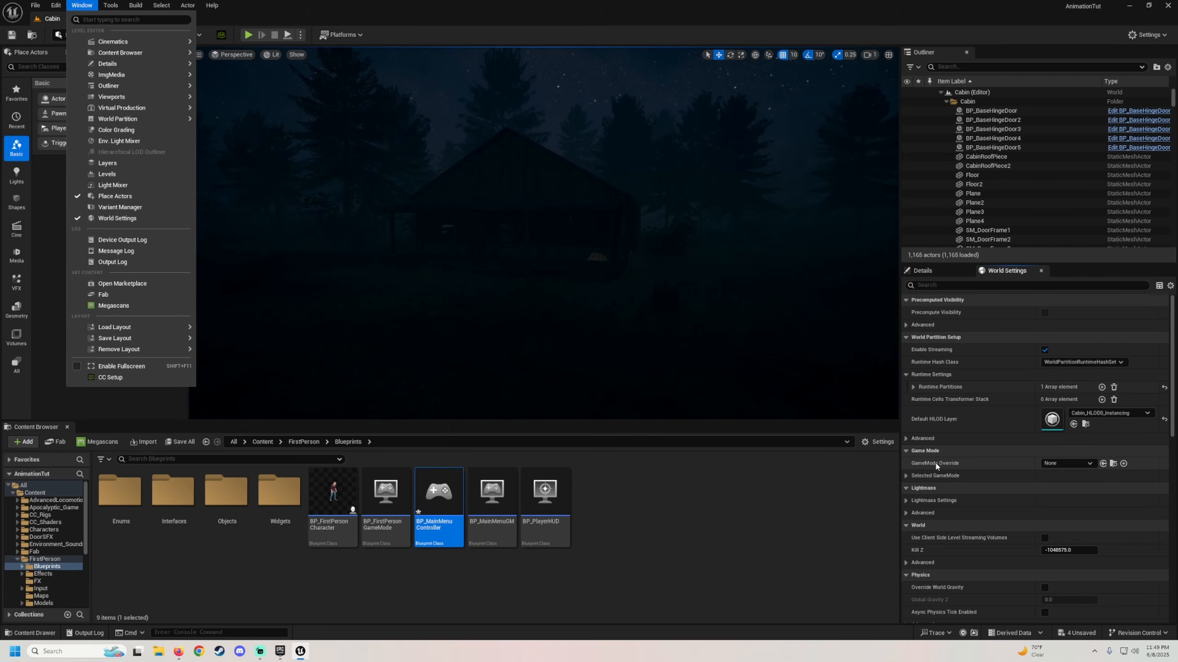
left_click(1059, 464)
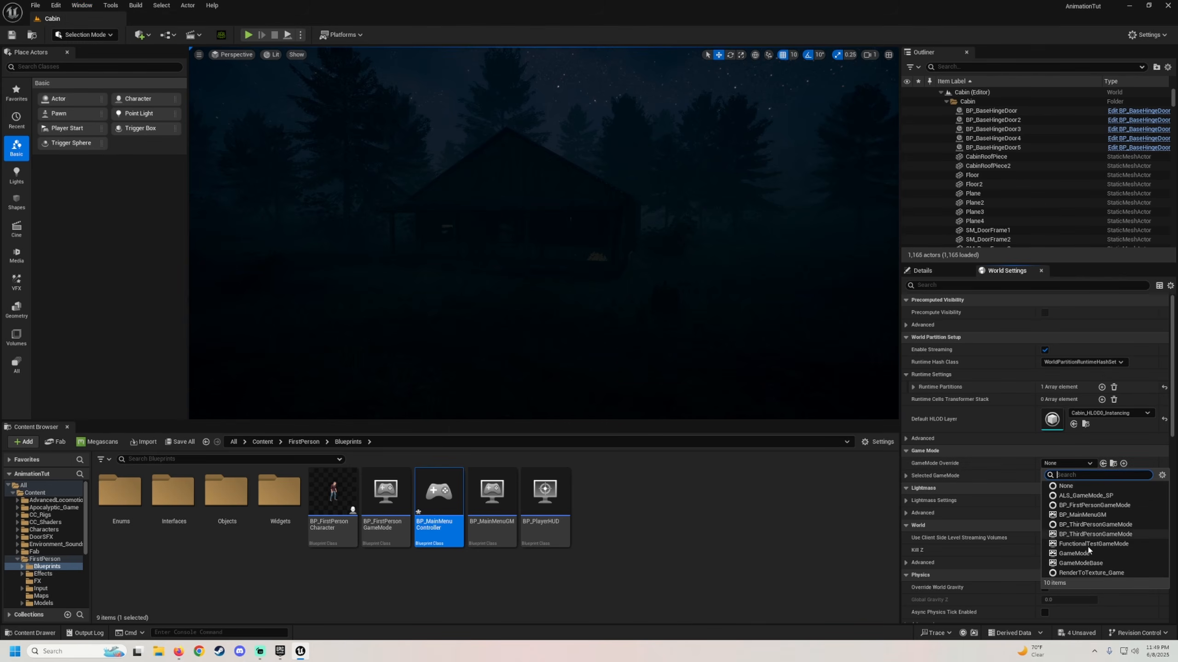
left_click(1082, 515)
left_click(630, 564)
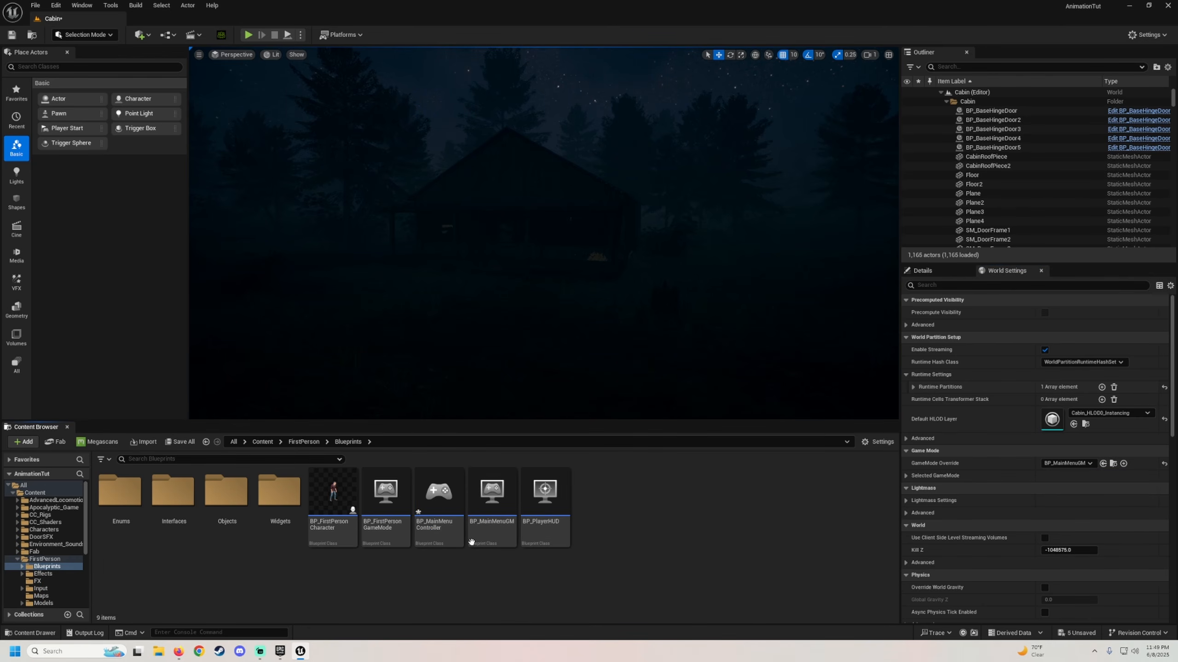
Step: Open the BP_MainMenuGM blueprint and set its Player Controller Class to BP_MainMenuController
double_click(491, 510)
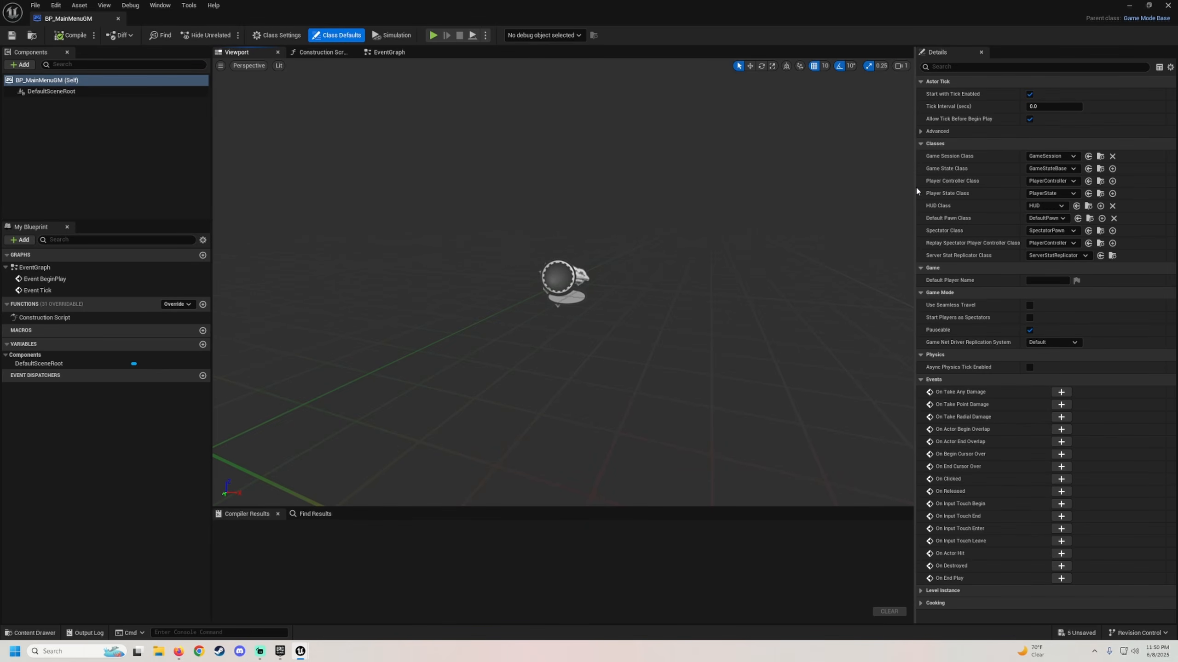
left_click_drag(915, 194, 633, 193)
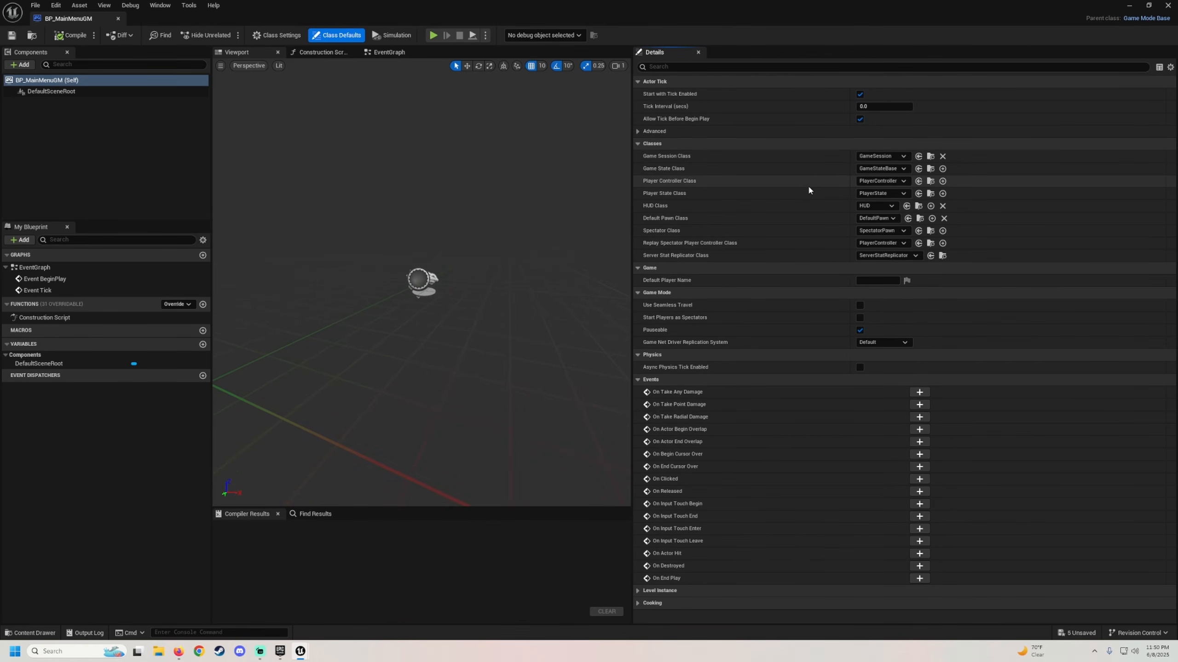
left_click(874, 181)
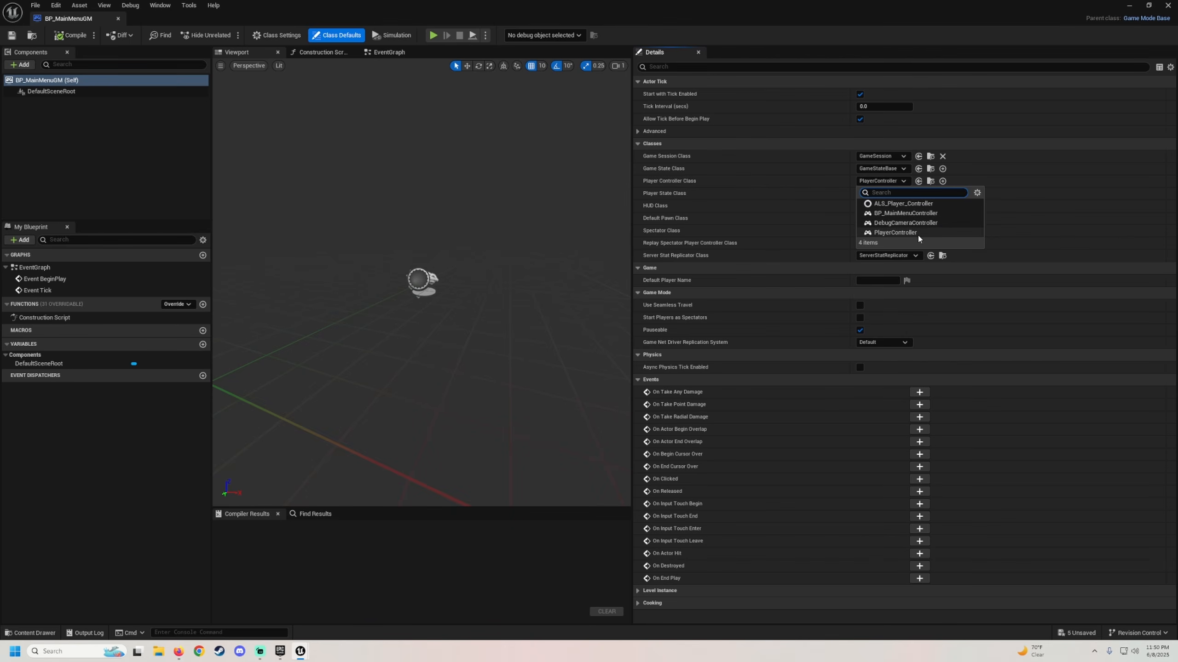
left_click(894, 215)
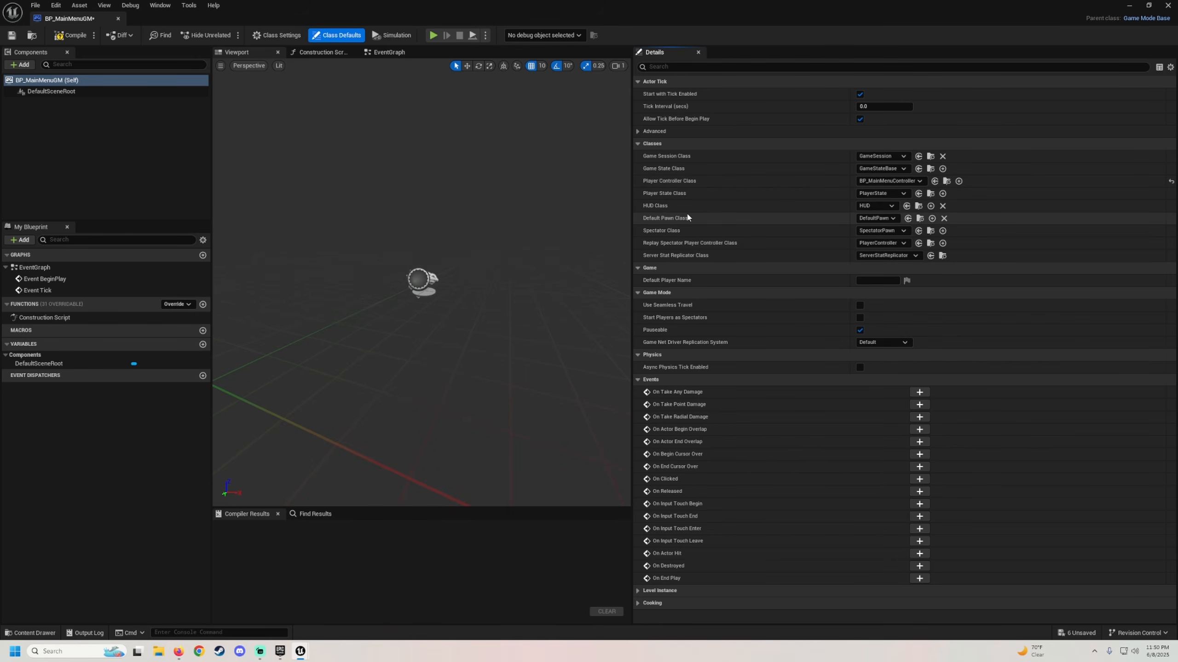
Step: Set the game mode's Default Pawn Class to None, and compile and save the blueprint before closing it
left_click(876, 218)
left_click(877, 218)
left_click(876, 218)
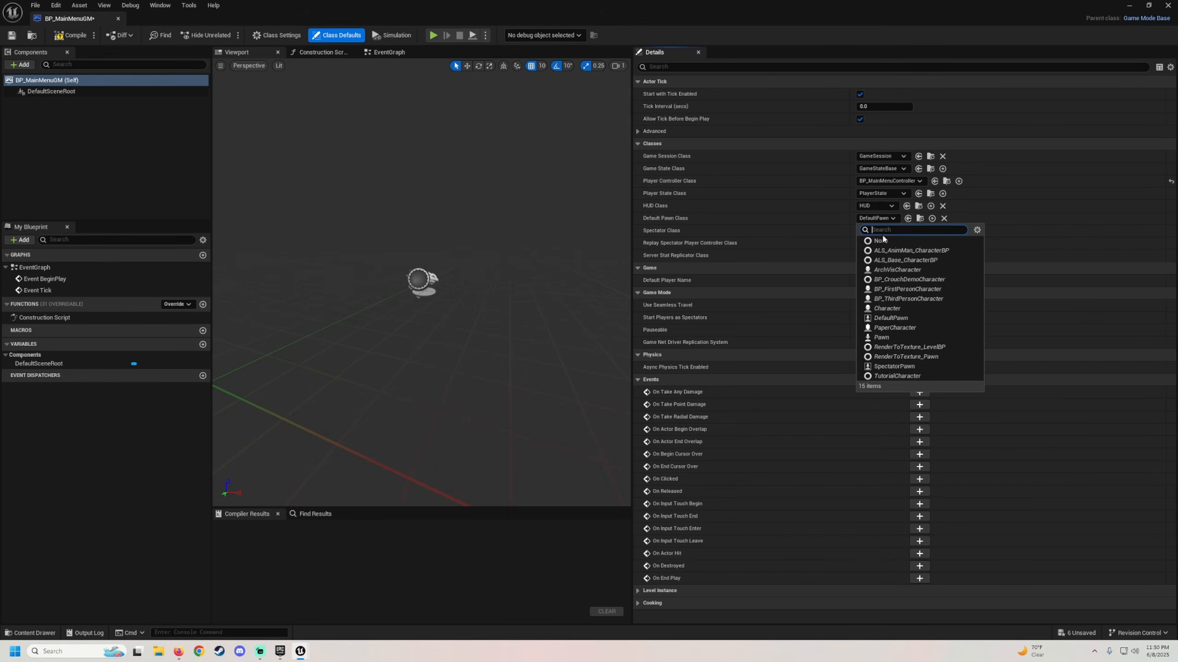
left_click(881, 241)
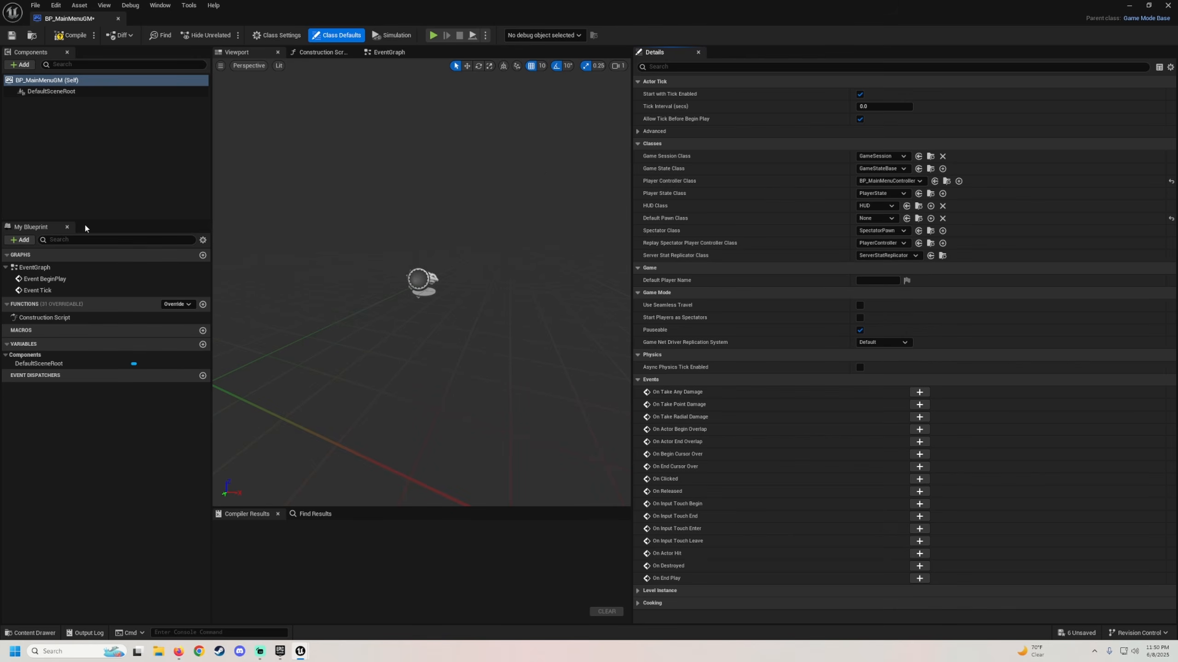
left_click(70, 36)
key("ctrl+s")
left_click(118, 18)
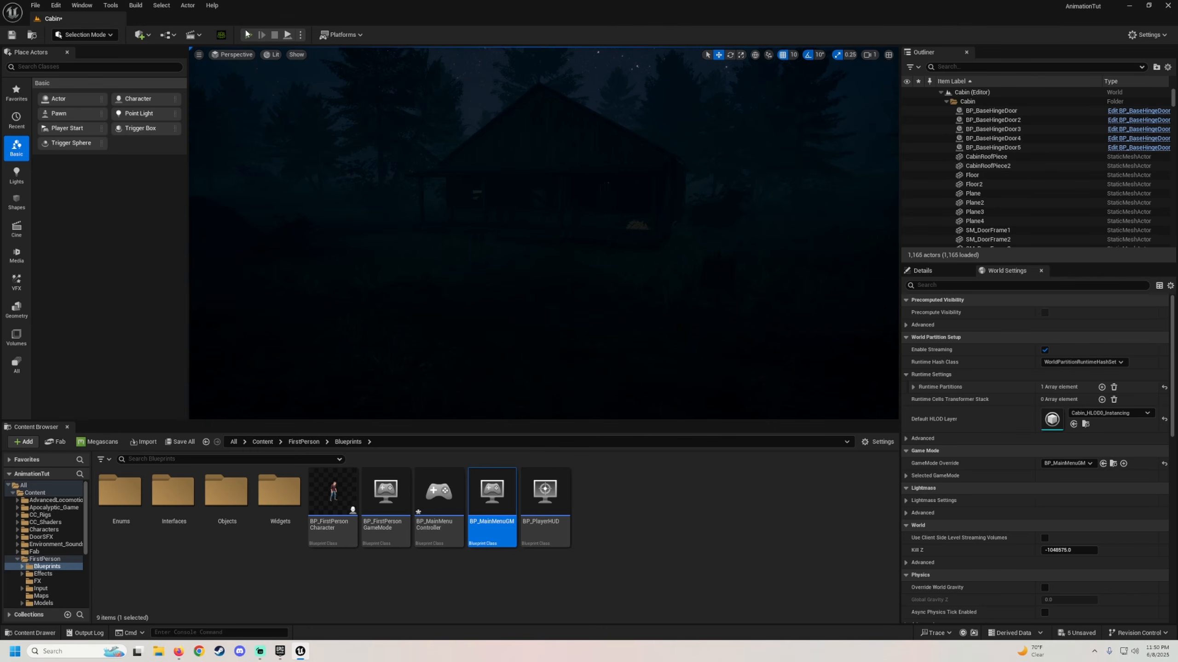
Step: Play-test the Cabin level in the editor with the main menu game mode and stop the session
key("alt+p")
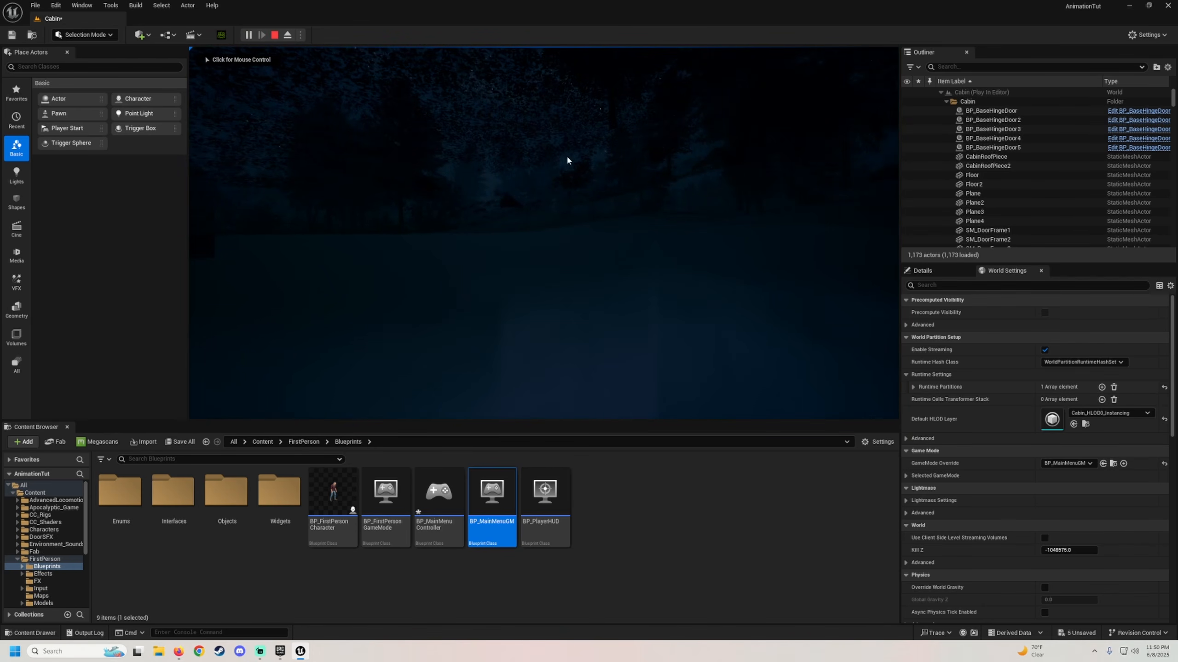
key("Escape")
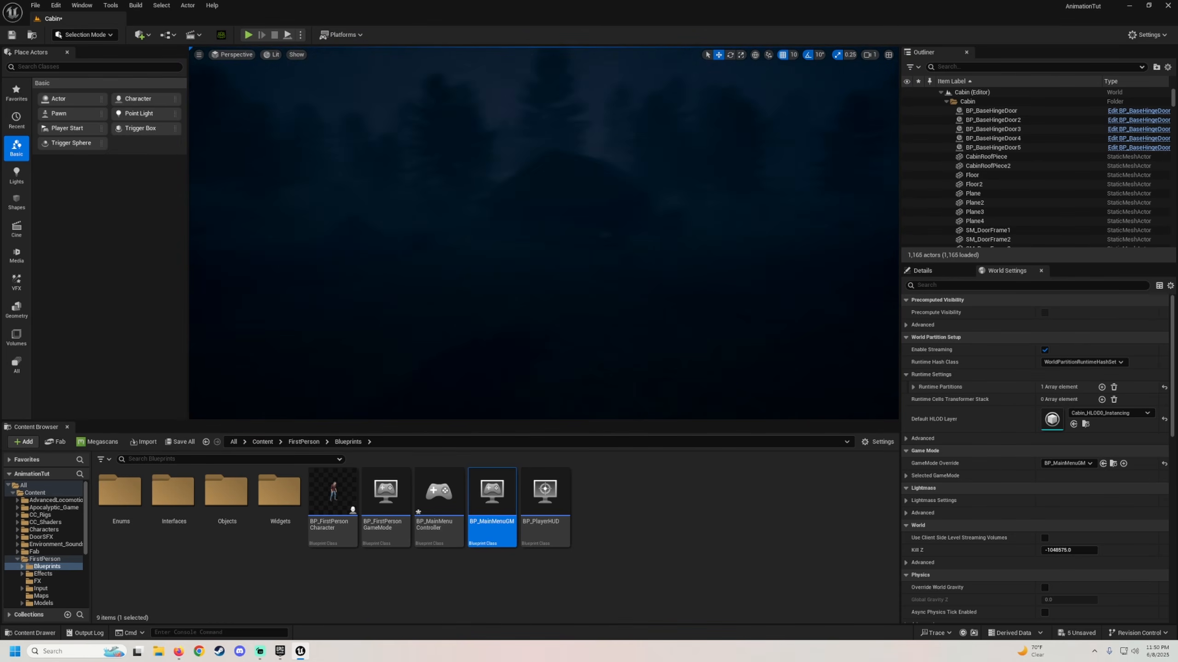
right_click_drag(544, 233, 584, 255)
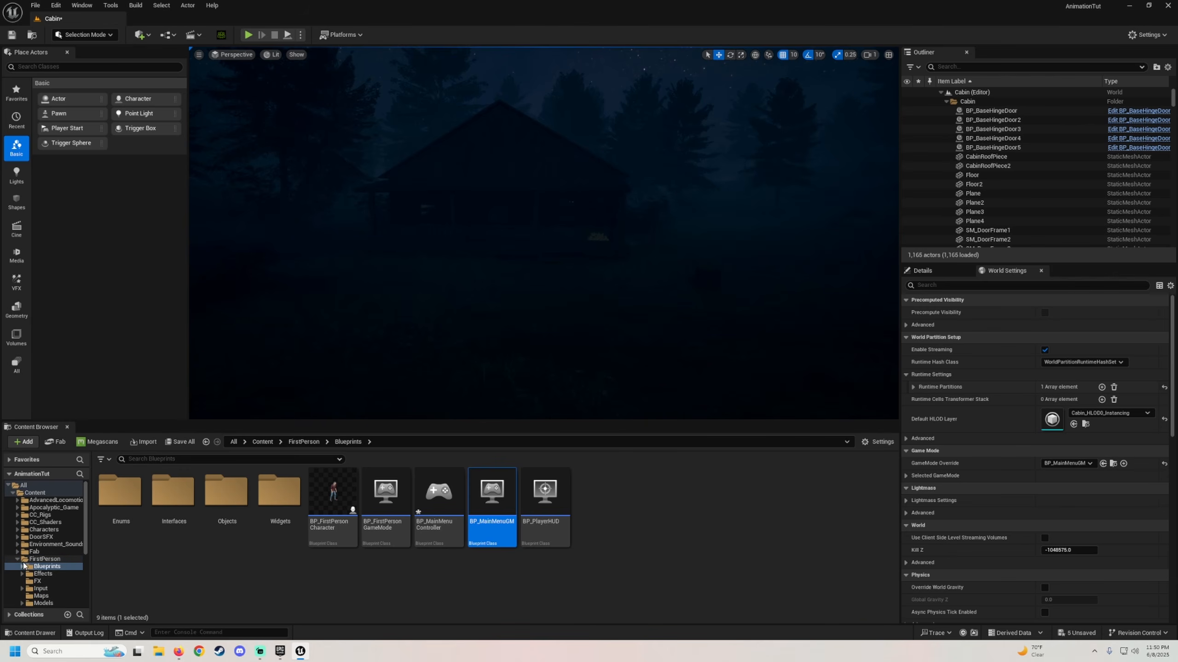
left_click(16, 559)
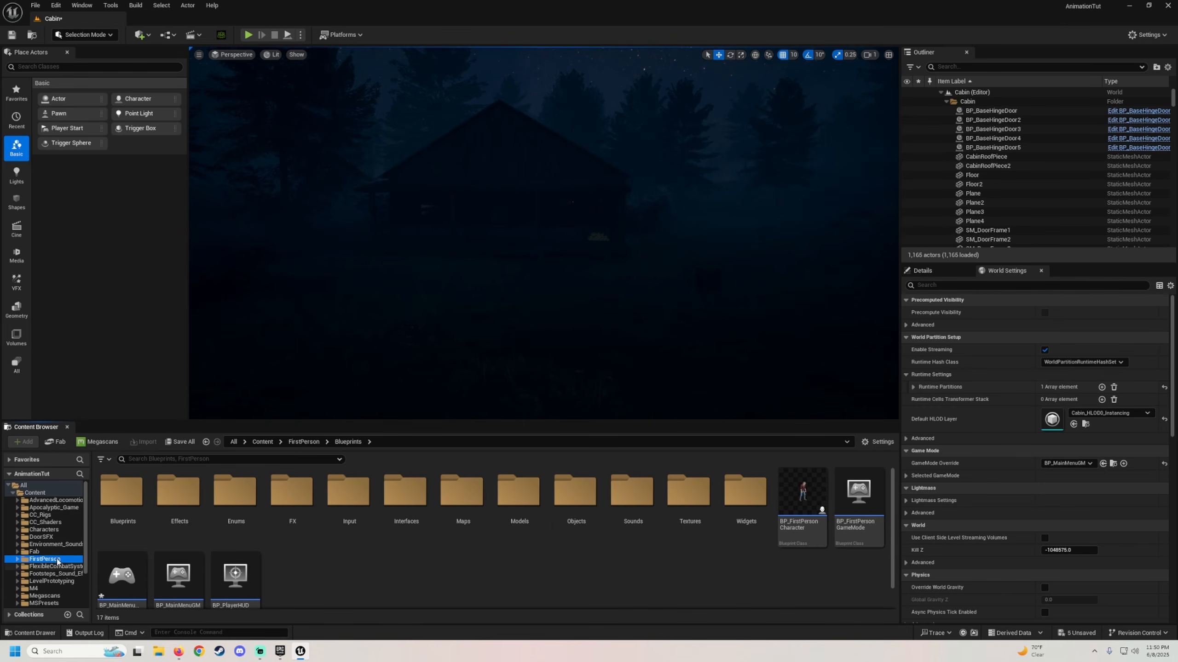
left_click(117, 509)
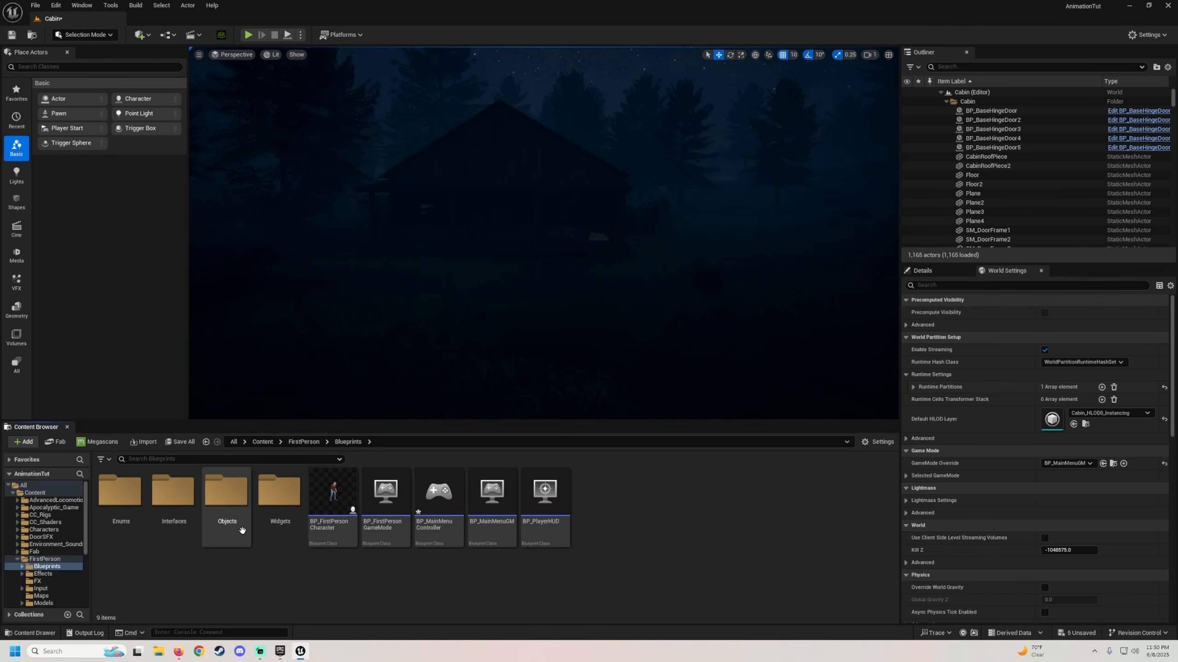
right_click(283, 572)
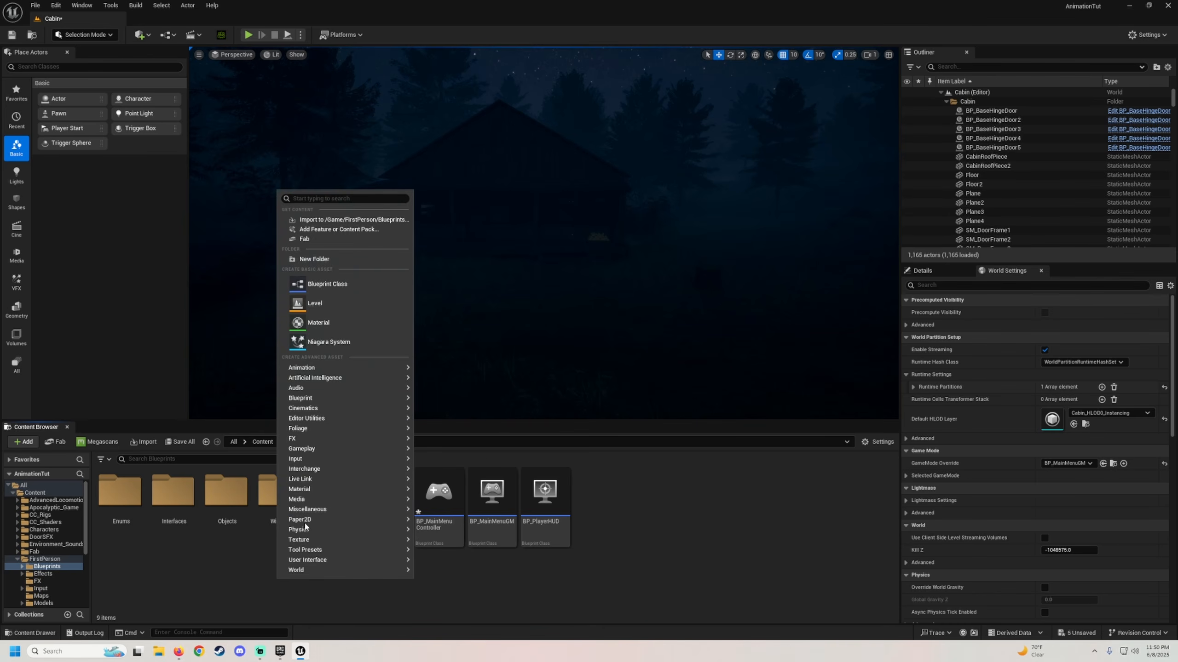
left_click(341, 264)
left_click(271, 589)
key("Delete")
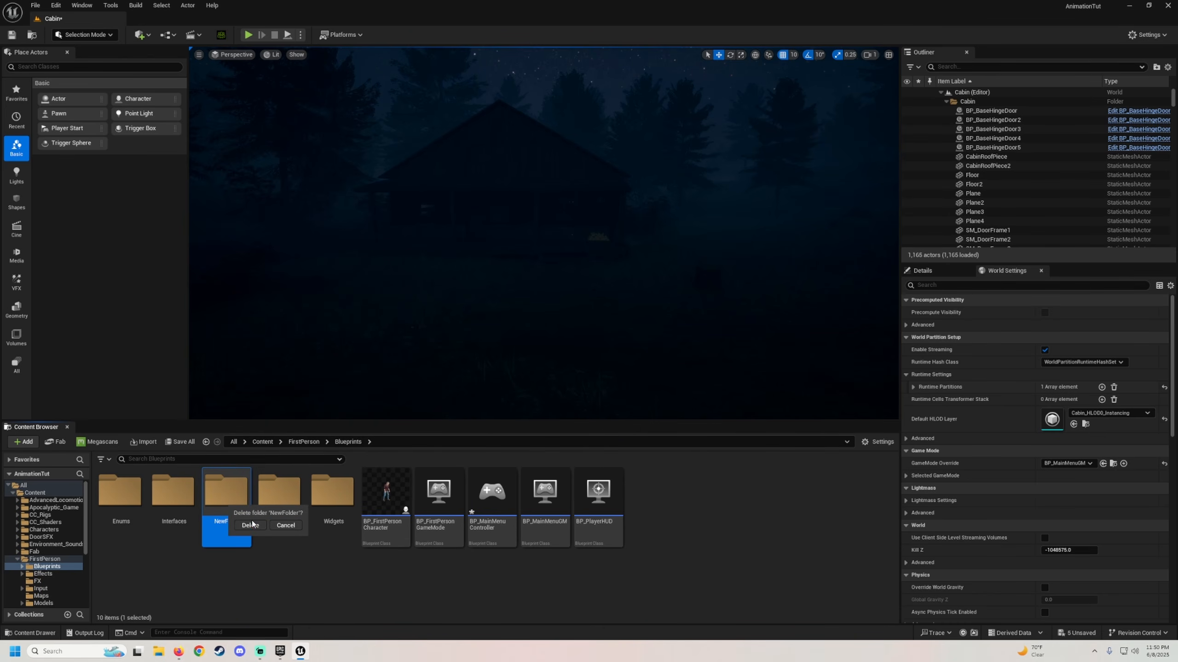
left_click(251, 524)
Step: Create a folder named MainMenu inside the Blueprints/Widgets folder
double_click(284, 529)
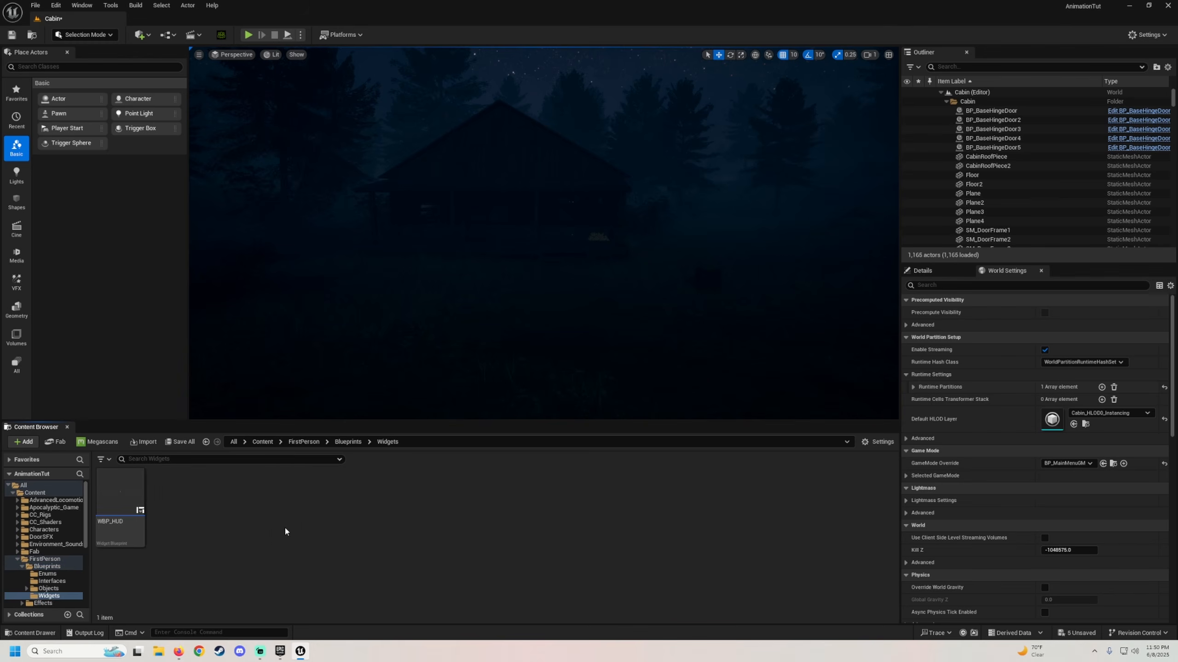
right_click(208, 538)
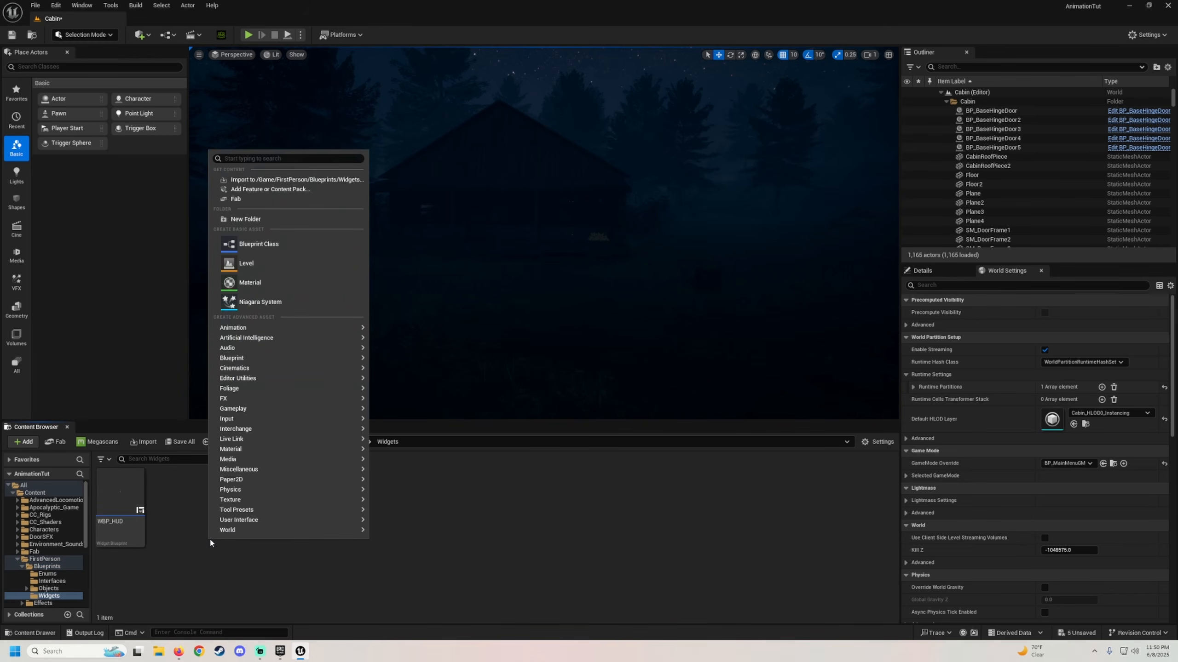
left_click(252, 220)
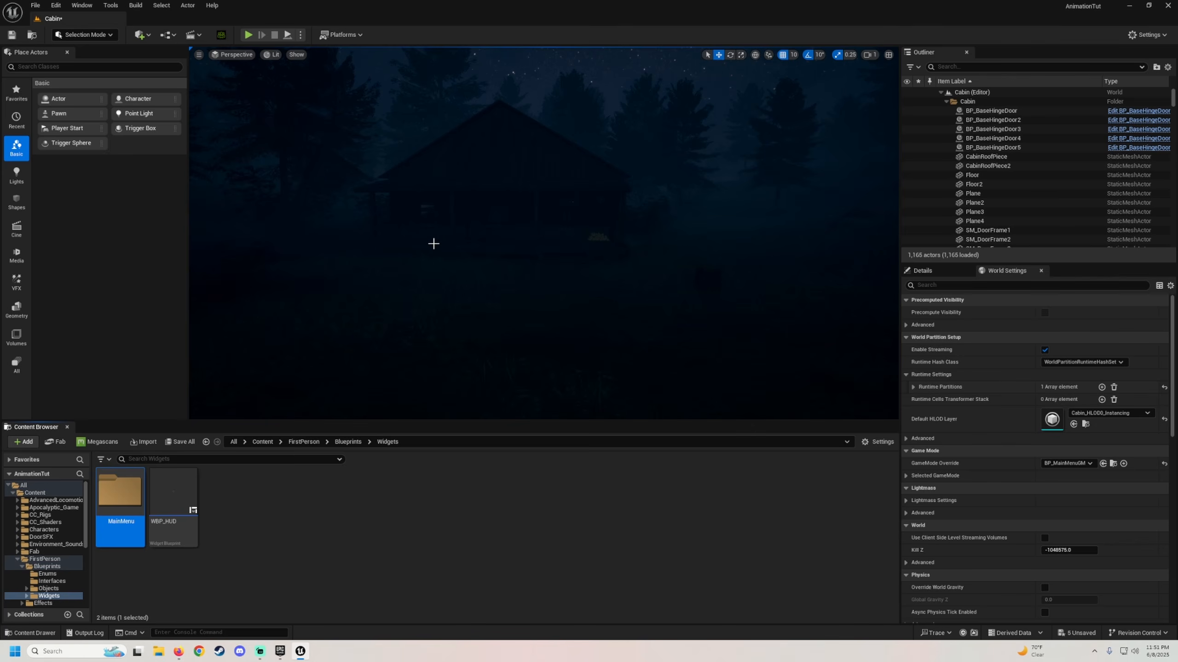
Step: Create a User Widget blueprint named WBP_MainMenu inside the MainMenu folder
double_click(115, 491)
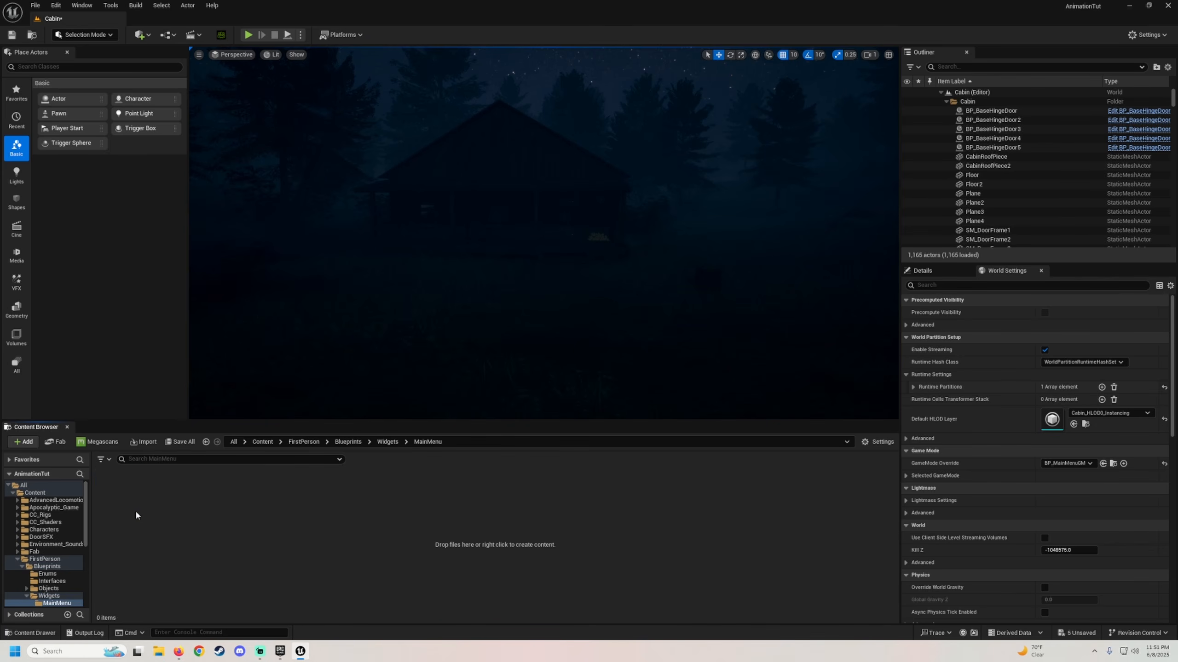
right_click(135, 510)
mouse_move(197, 494)
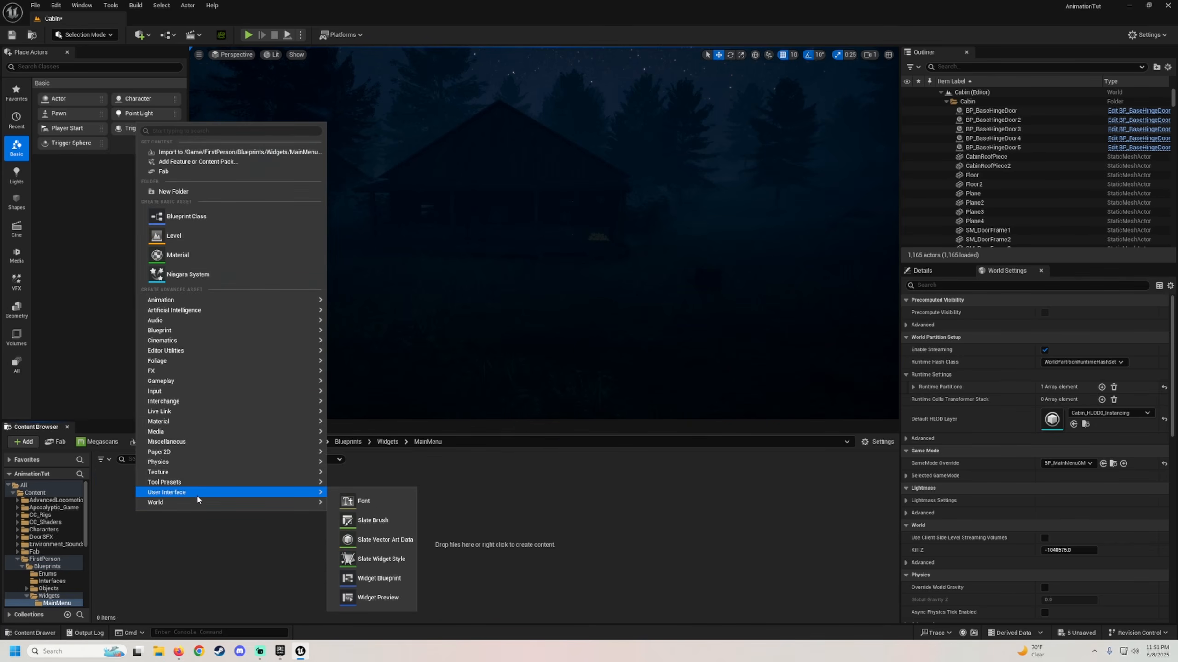
left_click(379, 585)
left_click(498, 259)
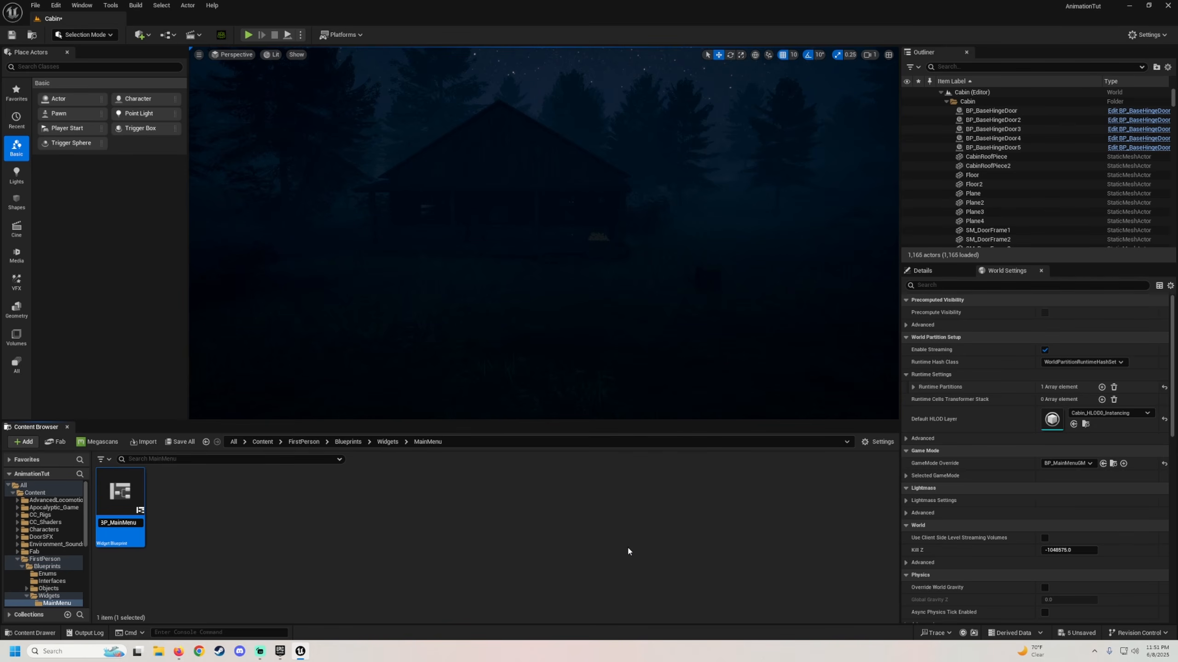
type("WBP_MainMenu")
key("Return")
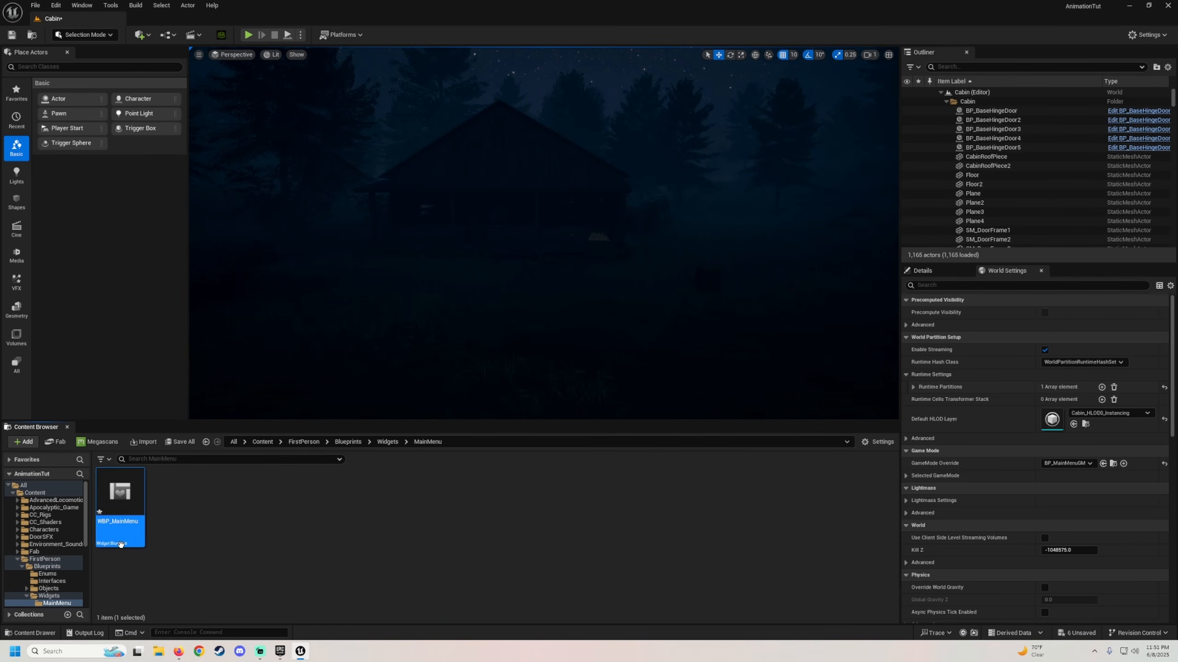
Step: Open WBP_MainMenu and add a Canvas Panel as its root, then save and close the widget
double_click(126, 517)
left_click(58, 69)
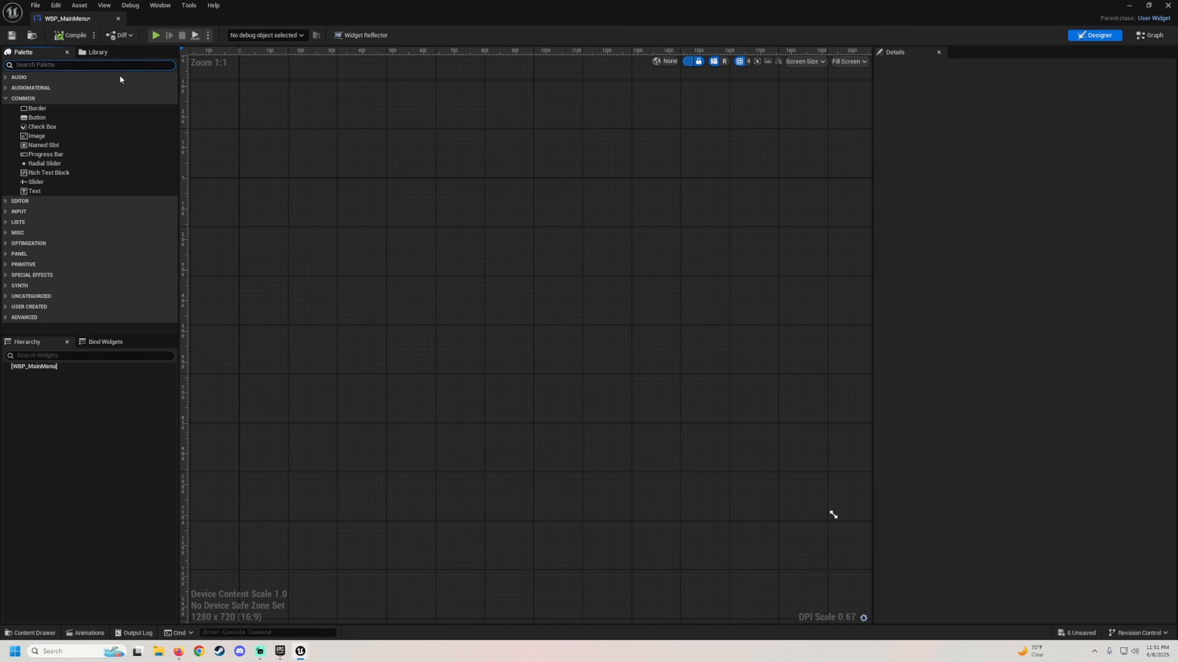
type("canv")
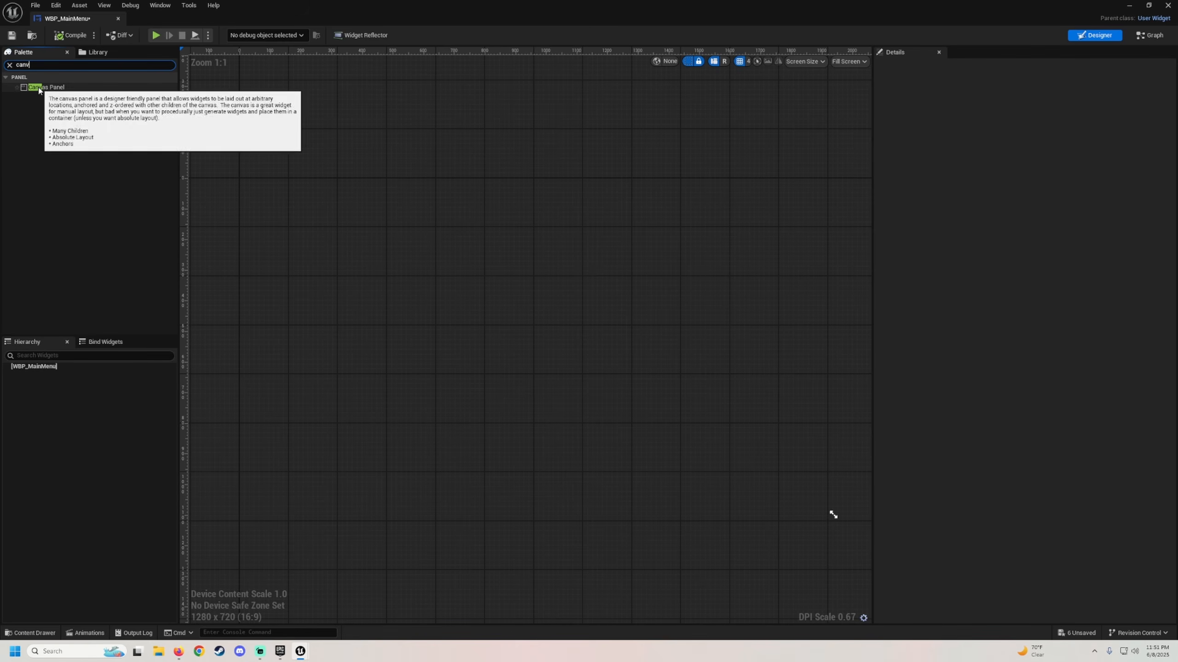
left_click_drag(90, 87, 40, 296)
left_click_drag(41, 369, 40, 374)
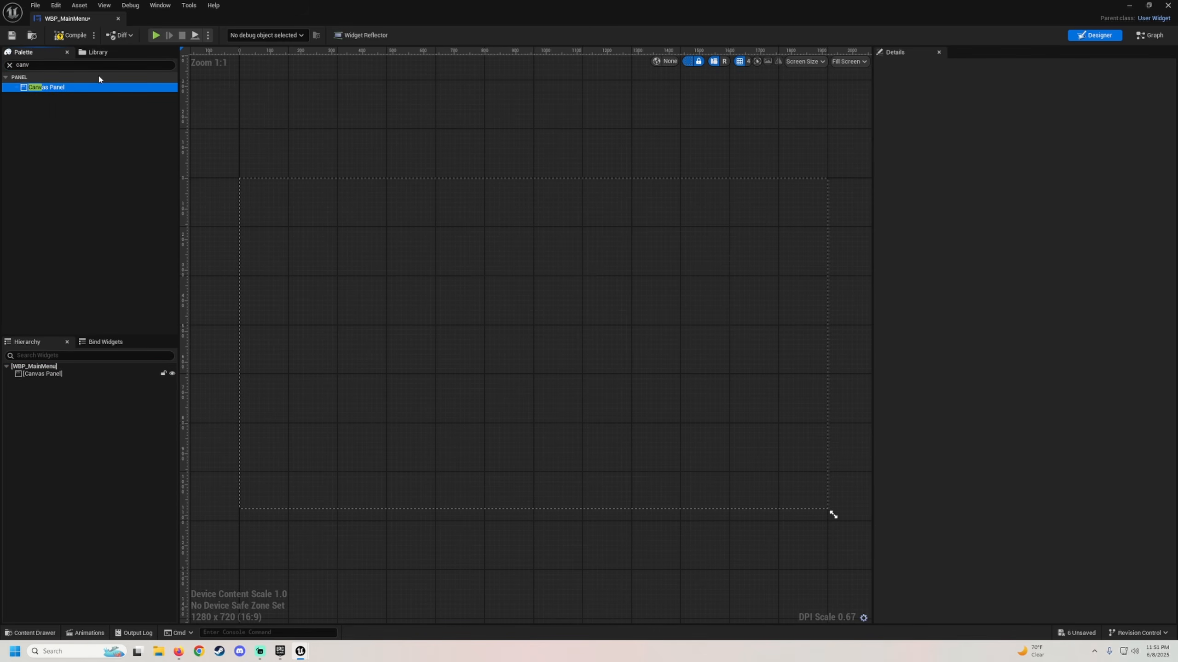
left_click(12, 36)
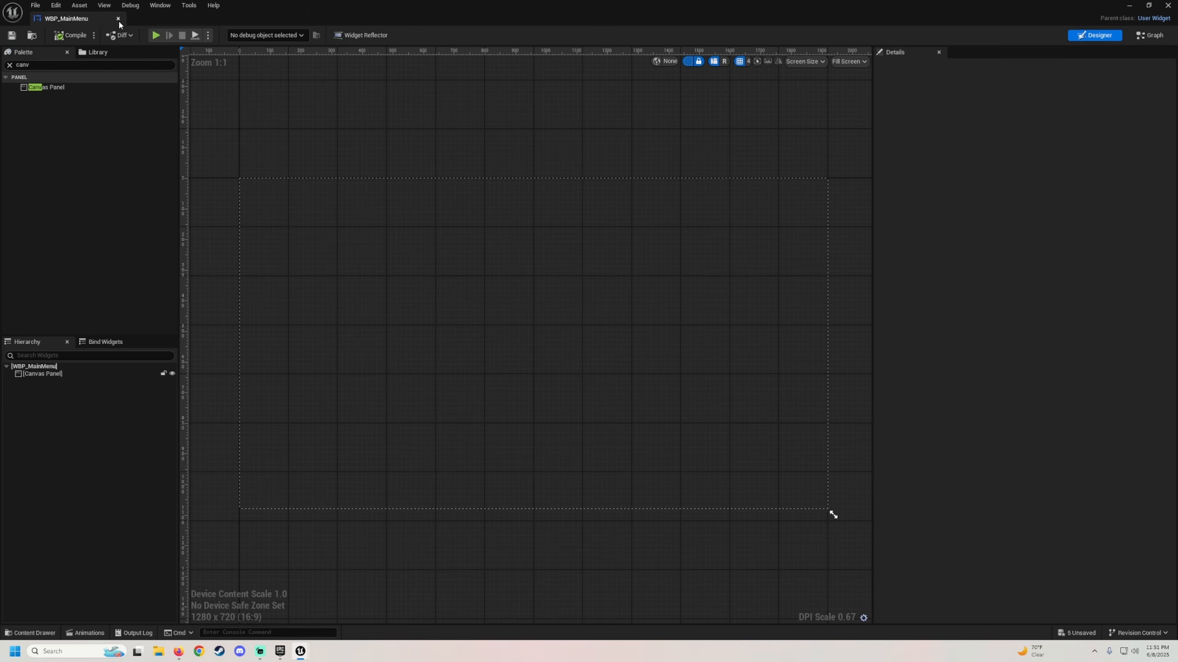
left_click(118, 19)
Step: Duplicate WBP_MainMenu and name the copy WBP_MainMenuButtons
right_click(114, 541)
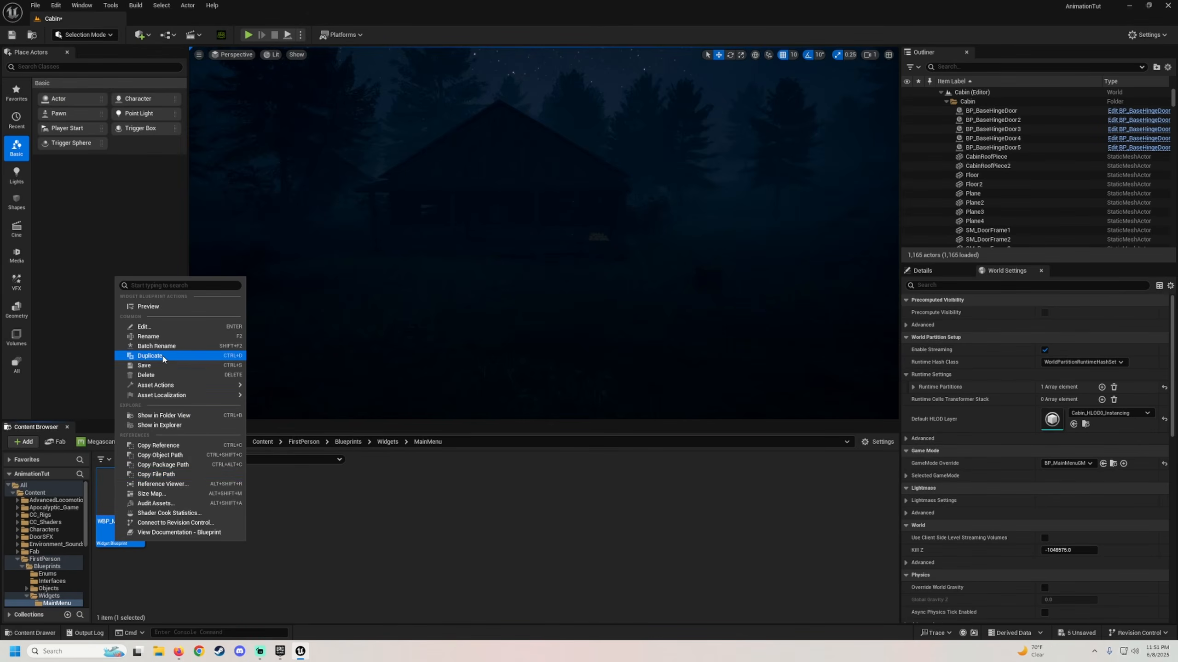
left_click(150, 356)
left_click_drag(188, 524, 207, 526)
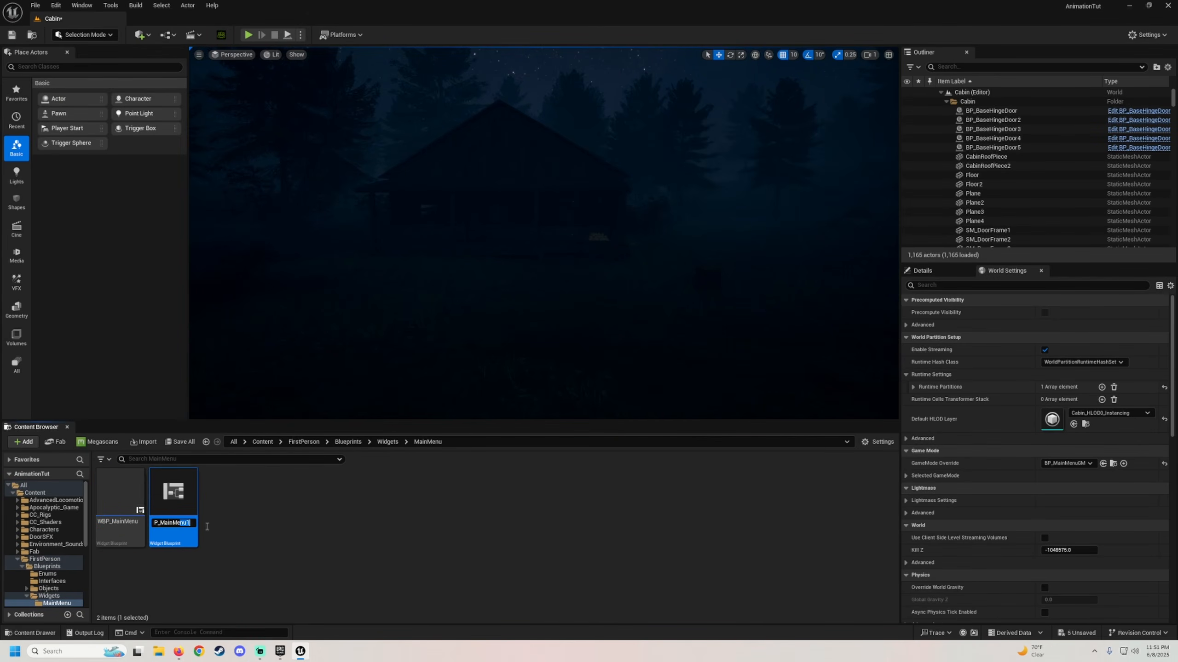
key("Return")
left_click(184, 523)
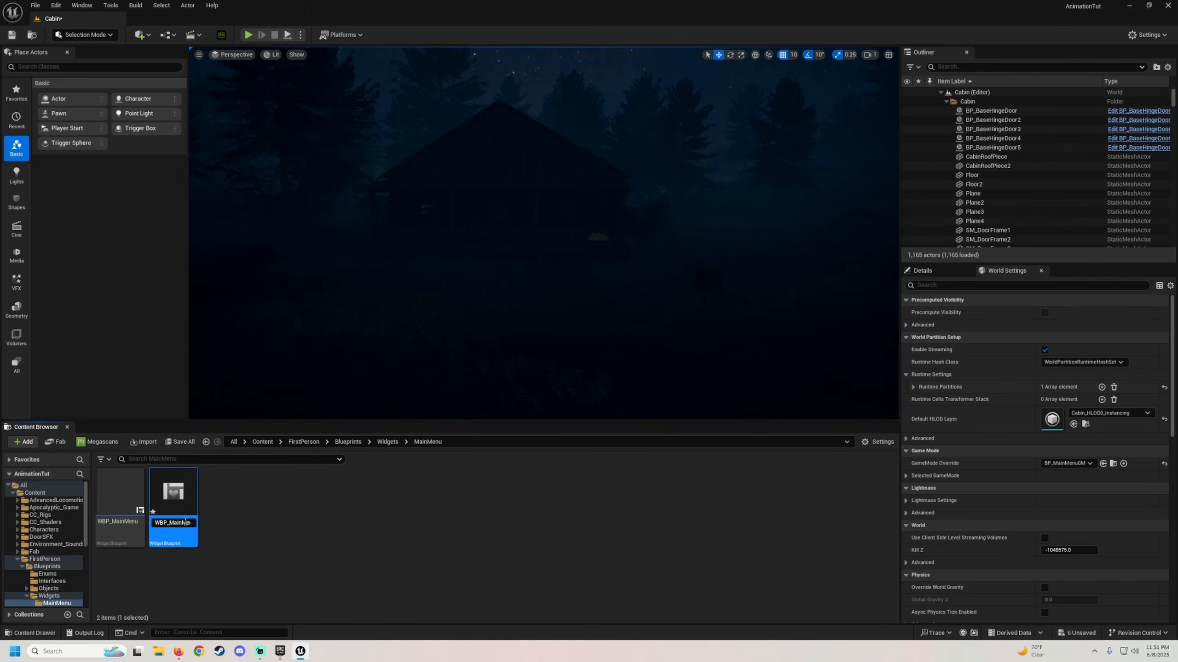
type("Buttons")
key("Return")
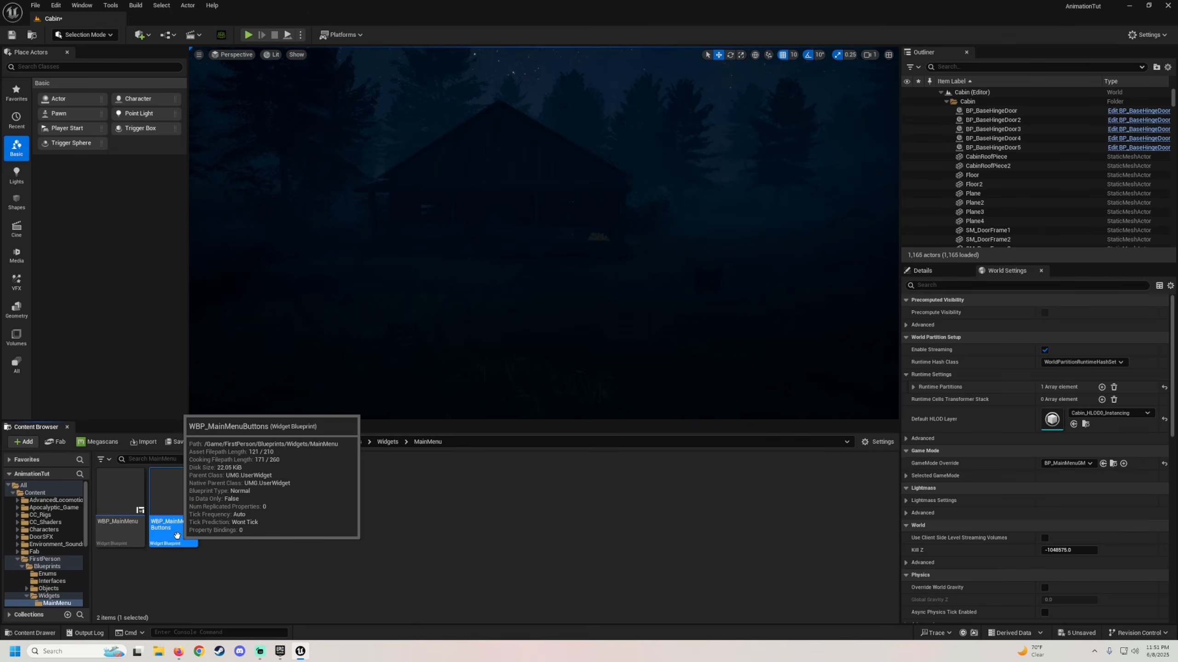
Step: Open WBP_MainMenuButtons and add a Size Box inside its Canvas Panel
double_click(178, 538)
scroll(452, 316, "up", 1)
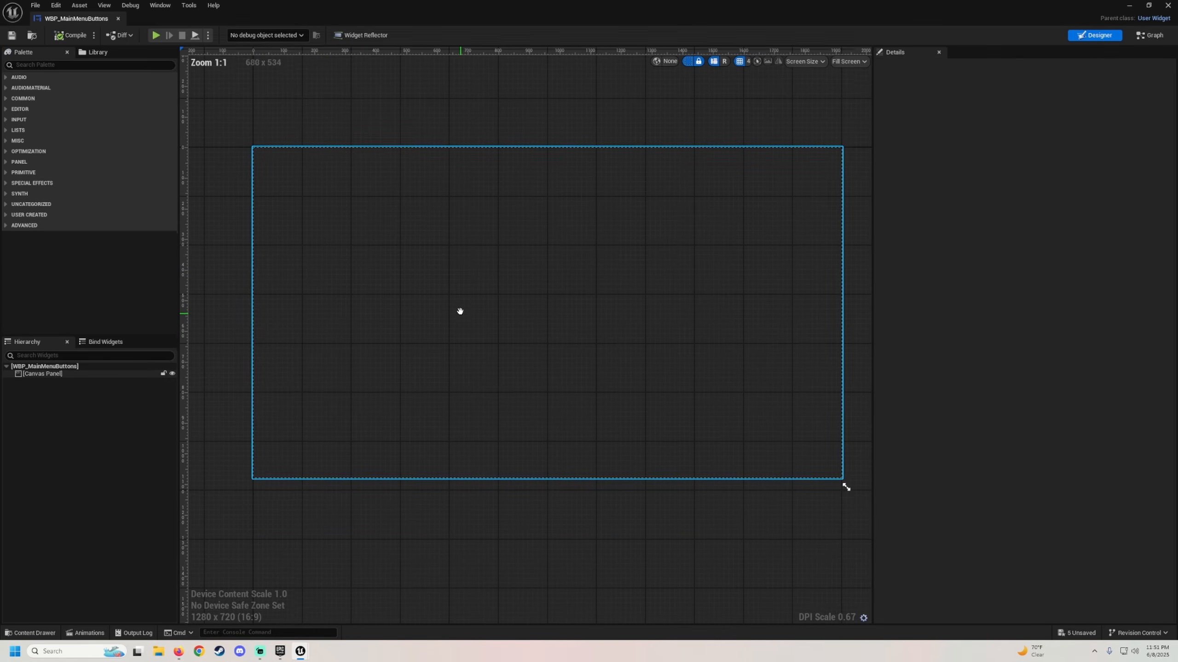
type("size")
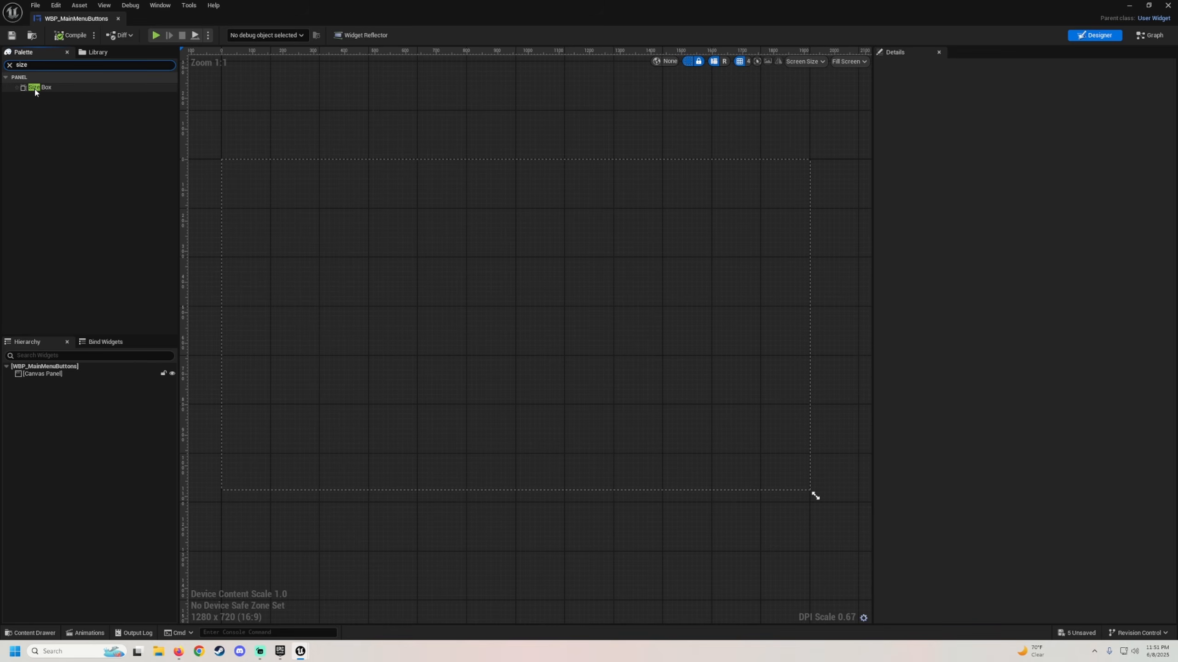
left_click_drag(44, 88, 35, 301)
left_click_drag(47, 374, 50, 374)
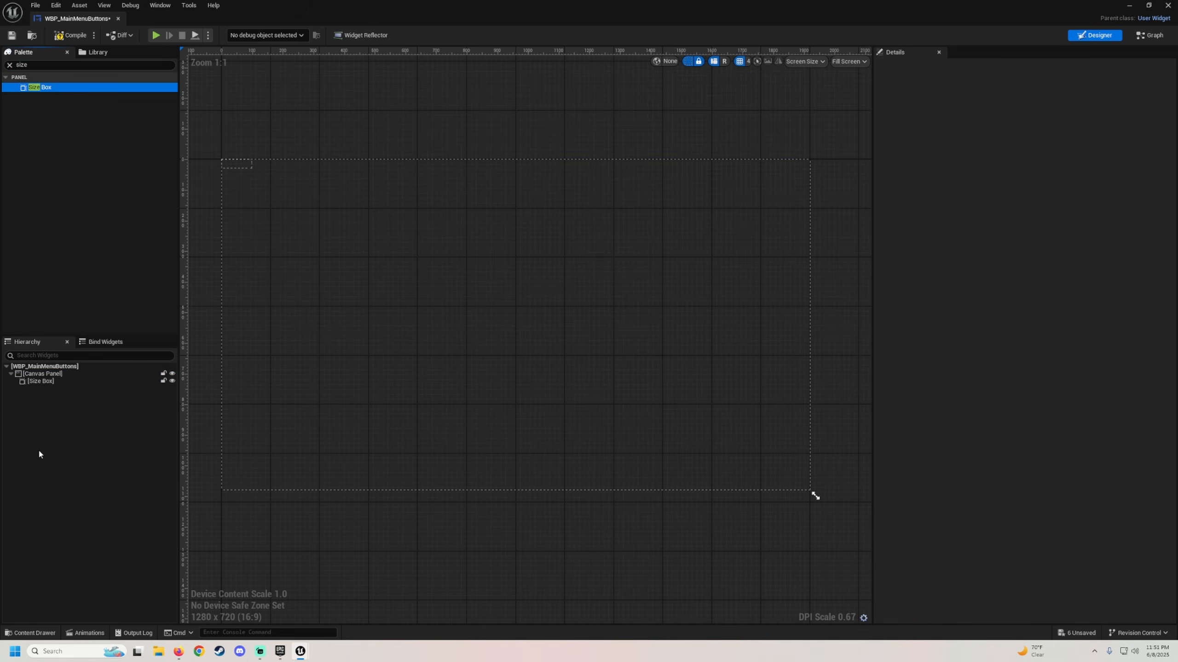
Step: Anchor the Size Box to the canvas's bottom centre, reset its X and Y position to 0, and set its alignment to 0.5, 0.5
left_click(45, 383)
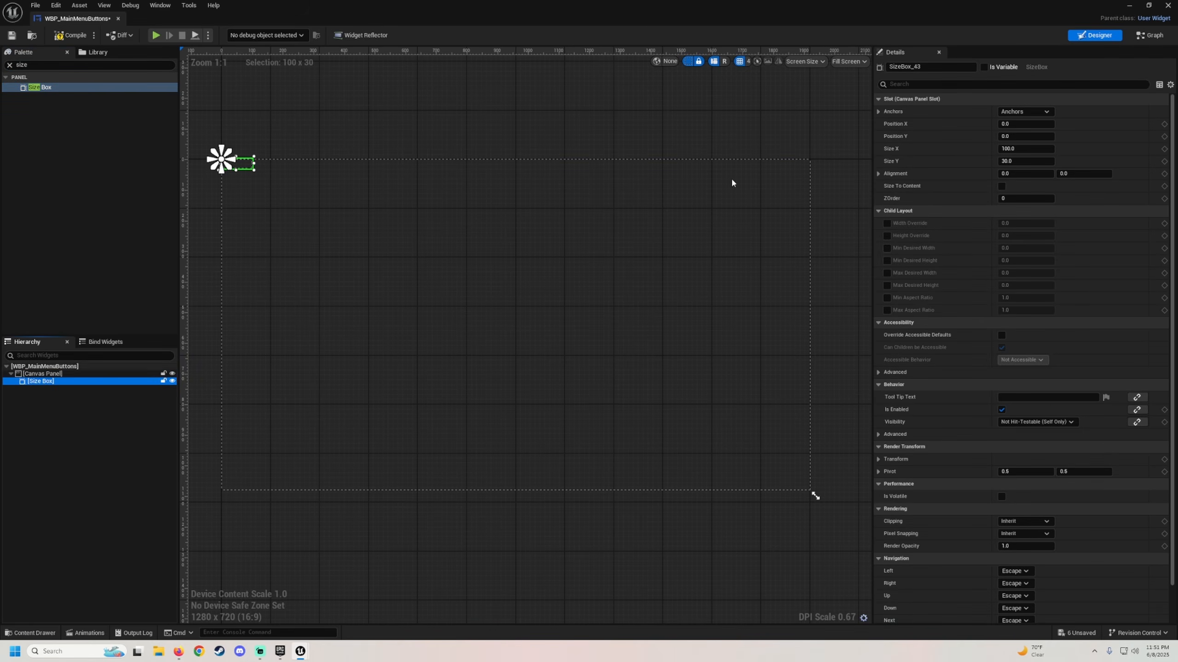
left_click(1009, 113)
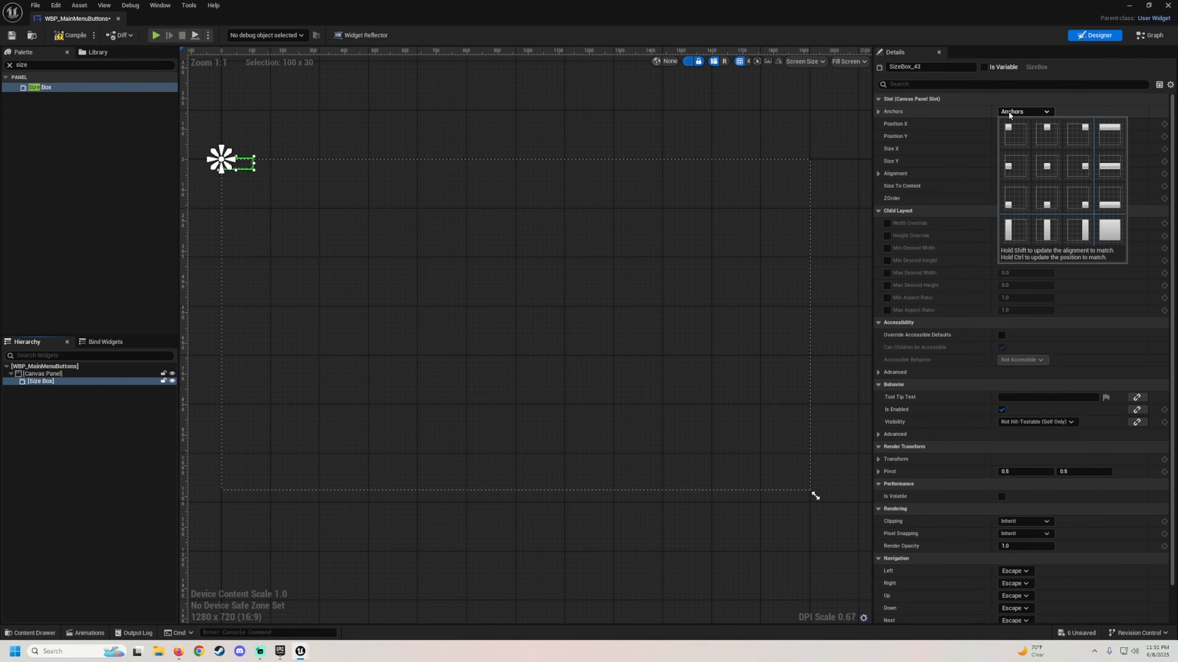
left_click(1046, 201)
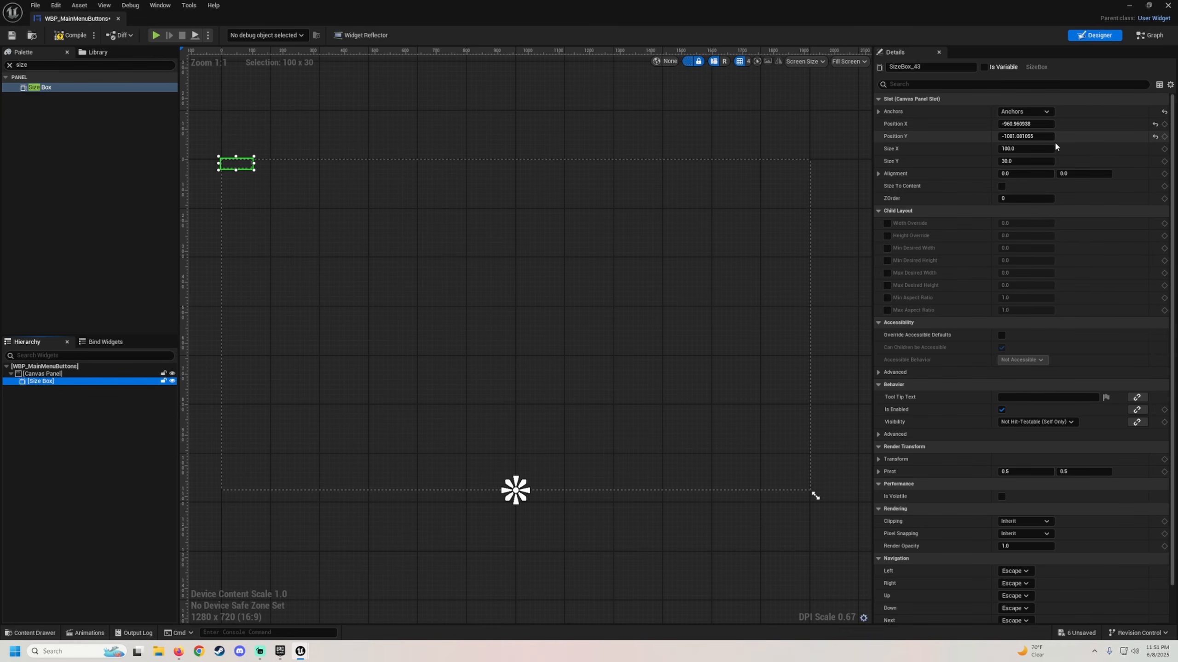
left_click(1155, 124)
left_click(1155, 137)
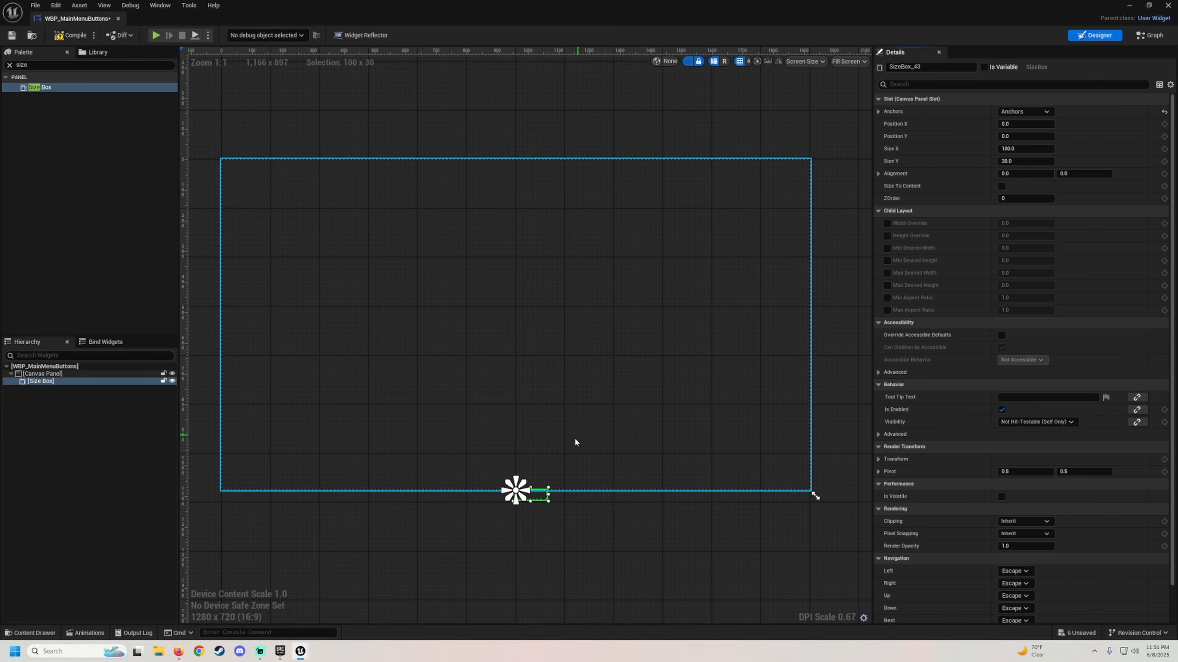
left_click(1025, 173)
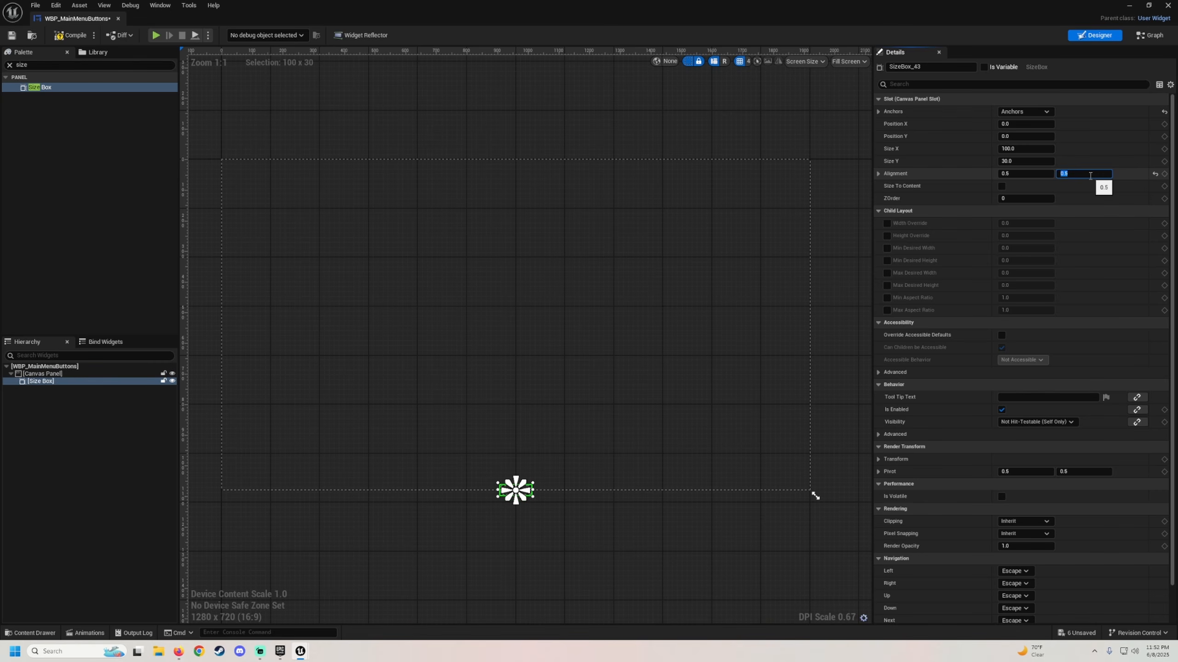
Step: Override the Size Box to about 391 wide and 446 high, enable Size To Content, set Position Y to about -244, and save
left_click(887, 223)
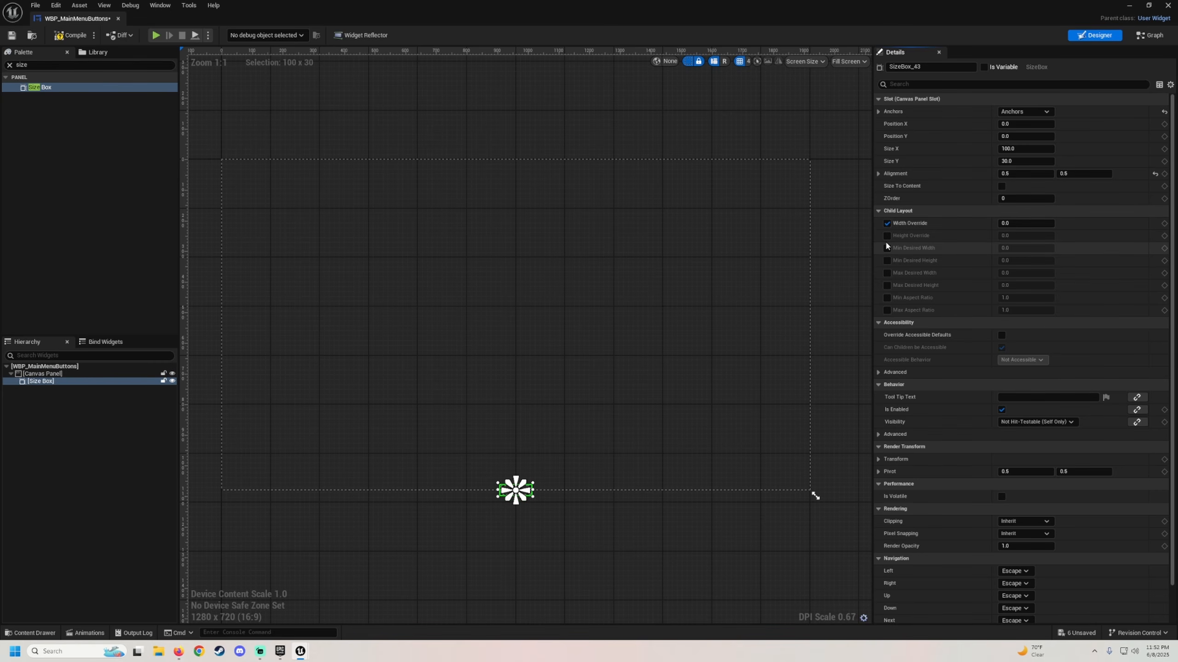
left_click(886, 235)
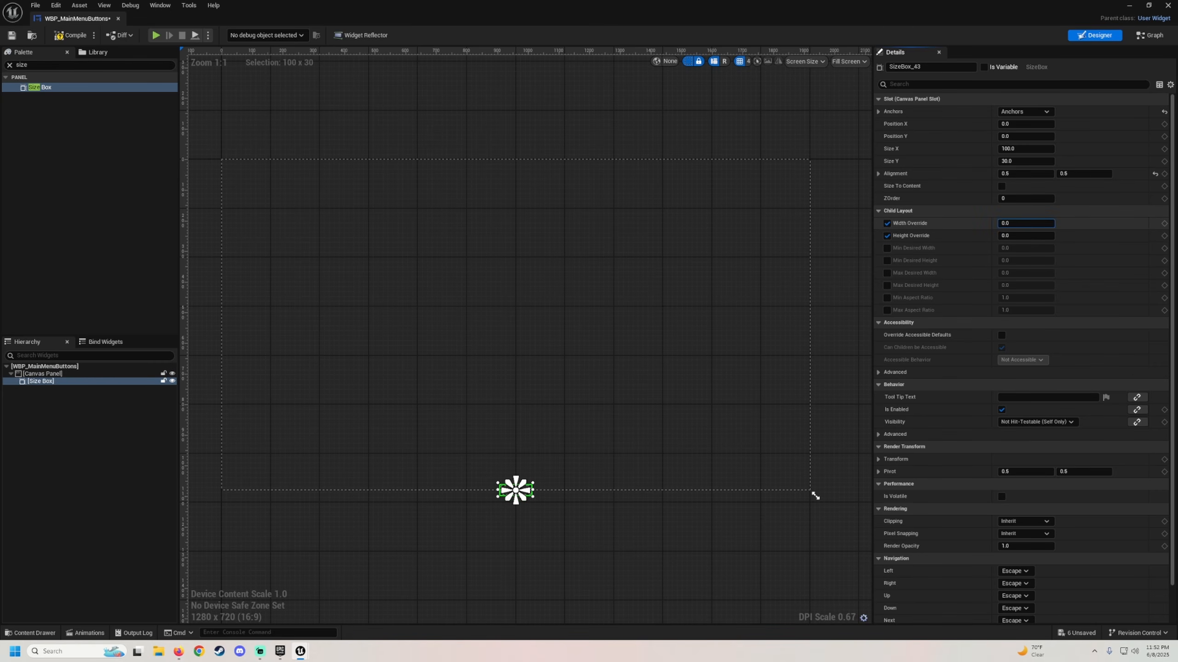
mouse_move(1026, 223)
left_mouse_down()
mouse_move(1037, 223)
mouse_move(1017, 223)
left_mouse_up()
left_click_drag(1025, 223, 1003, 136)
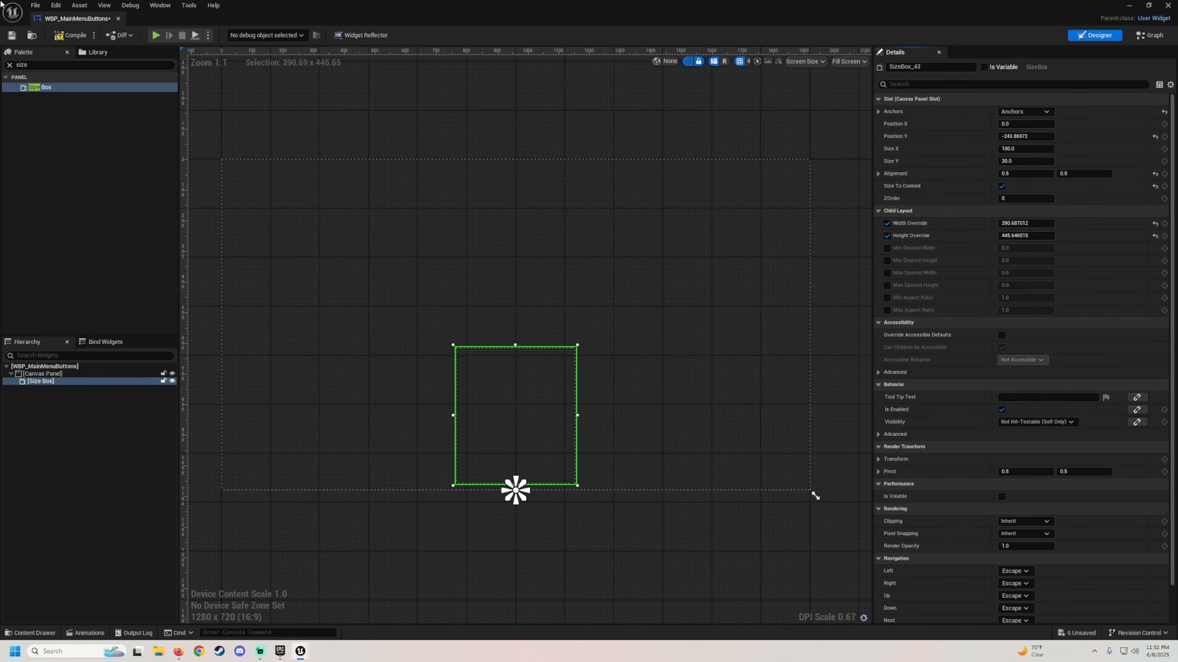
scroll(477, 330, "up", 1)
key("ctrl+s")
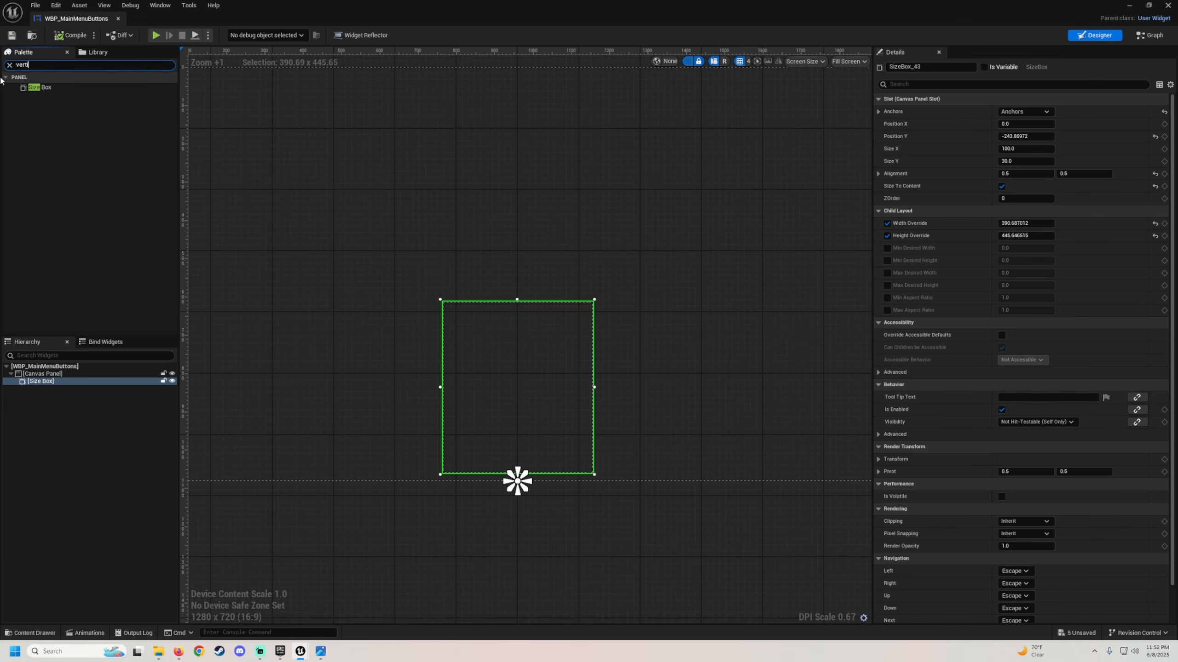
Step: Add a Vertical Box inside the Size Box and place a Button inside the Vertical Box
left_click_drag(55, 88, 50, 381)
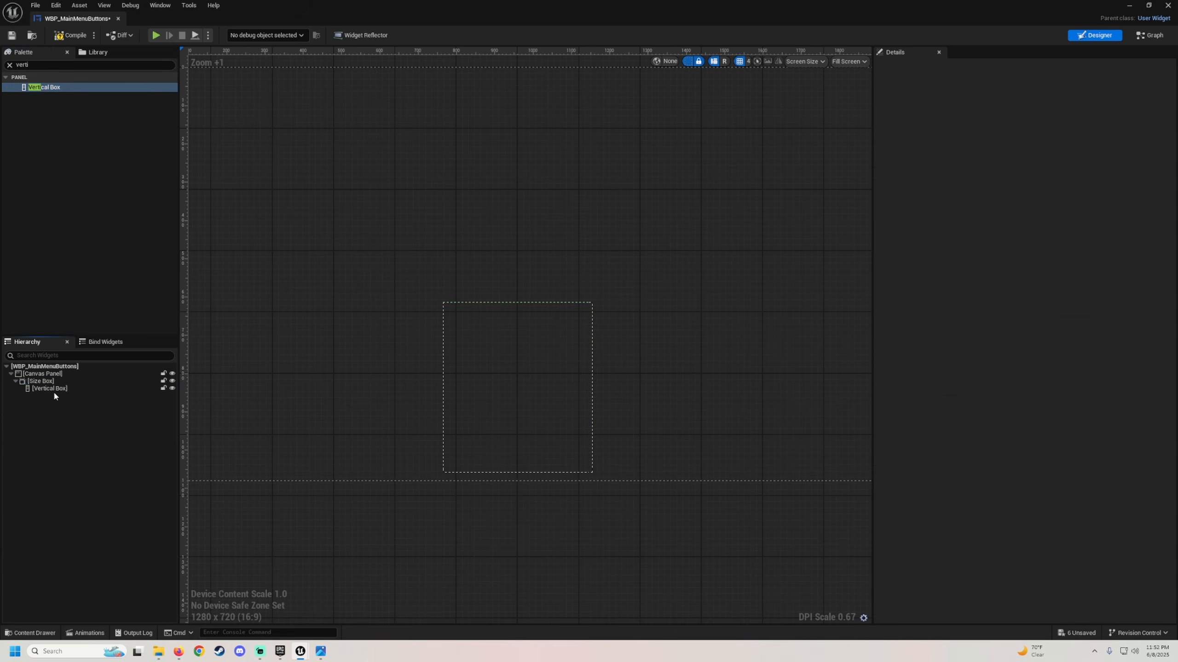
left_click(50, 389)
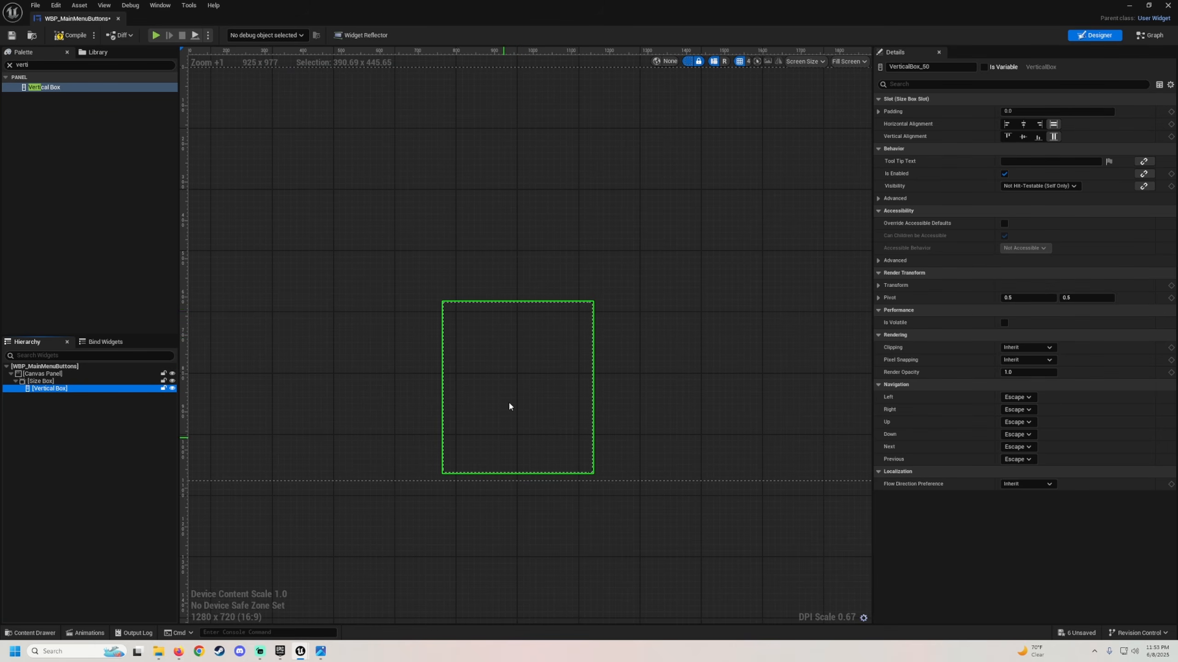
left_click(32, 64)
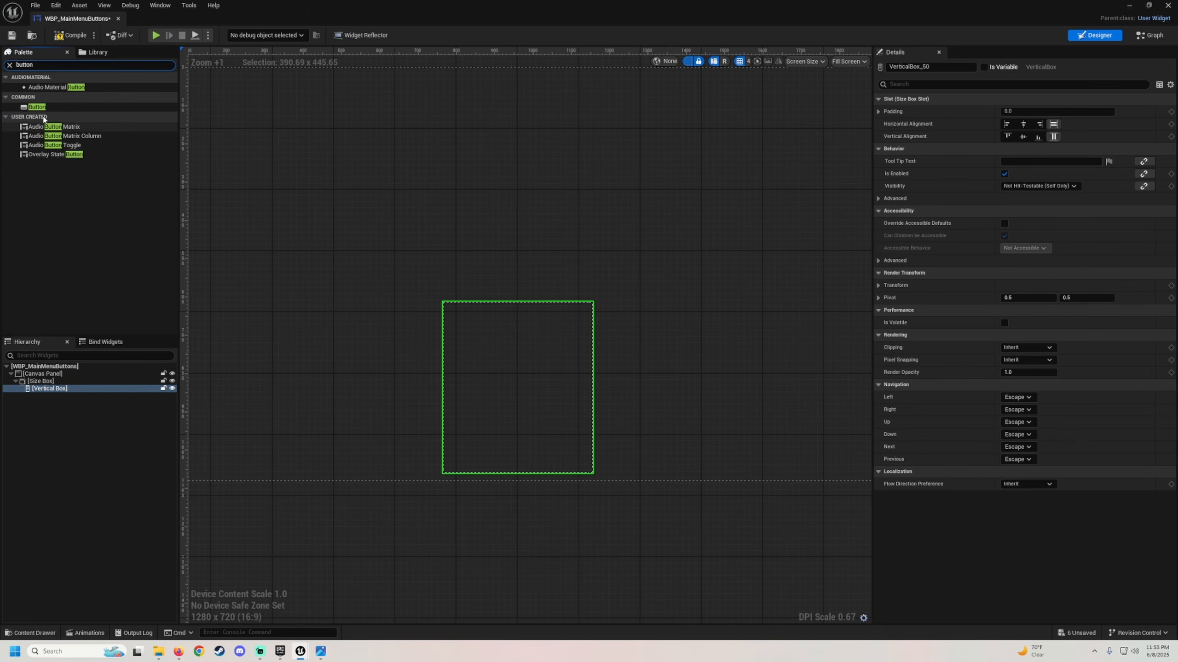
left_click_drag(40, 112, 82, 281)
left_click_drag(60, 390, 61, 390)
left_click(45, 396)
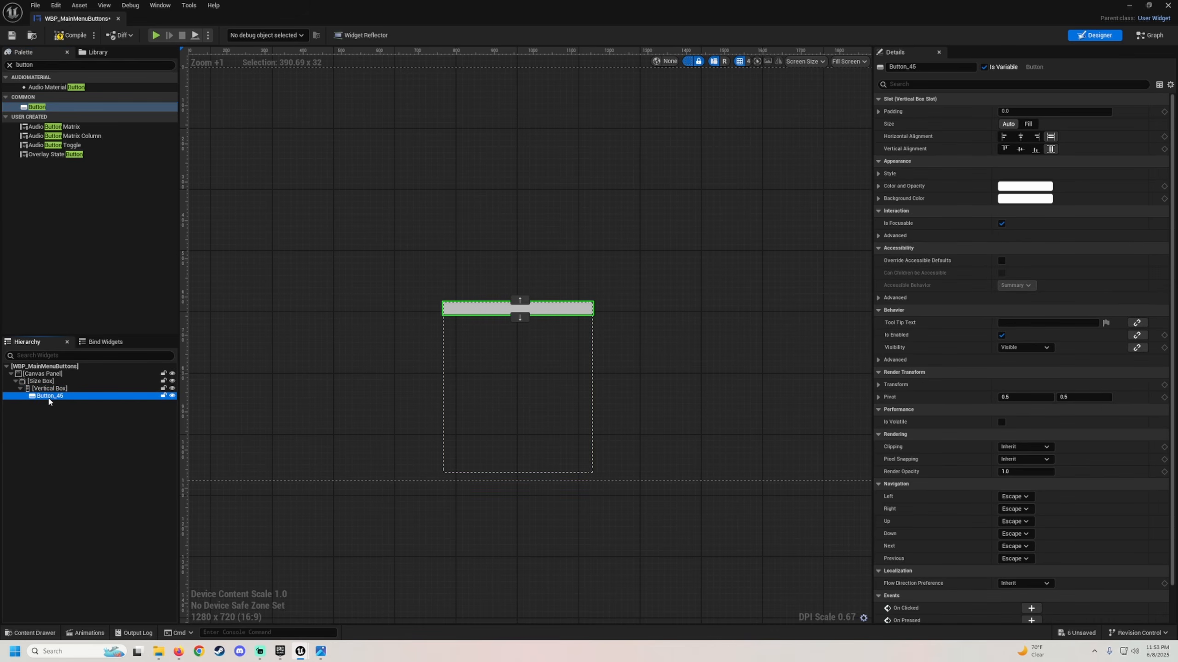
Step: Set the button's padding in the Vertical Box to 8
scroll(475, 332, "up", 4)
scroll(474, 338, "up", 1)
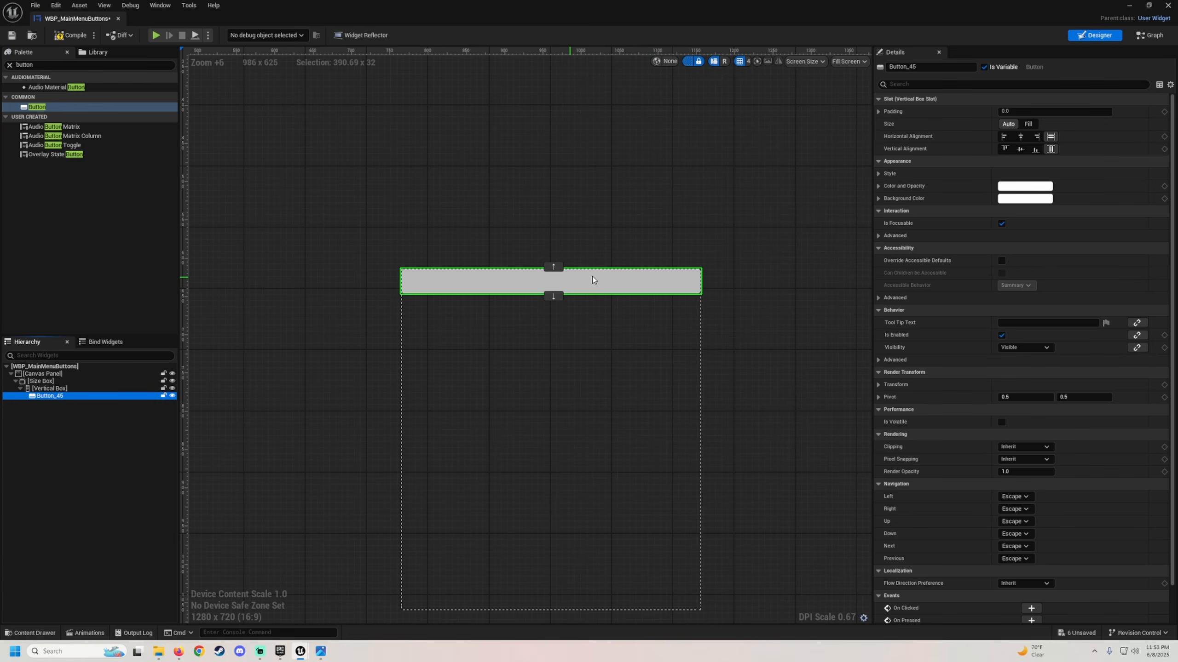
left_click(1018, 111)
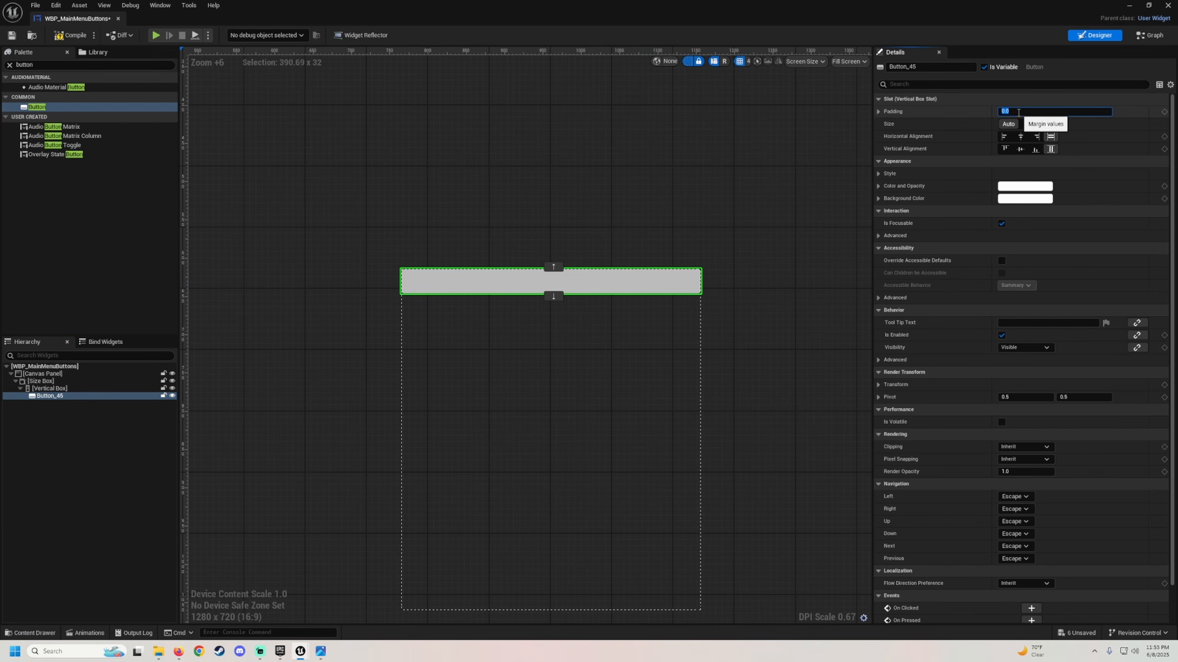
type("8")
key("Return")
scroll(519, 367, "down", 3)
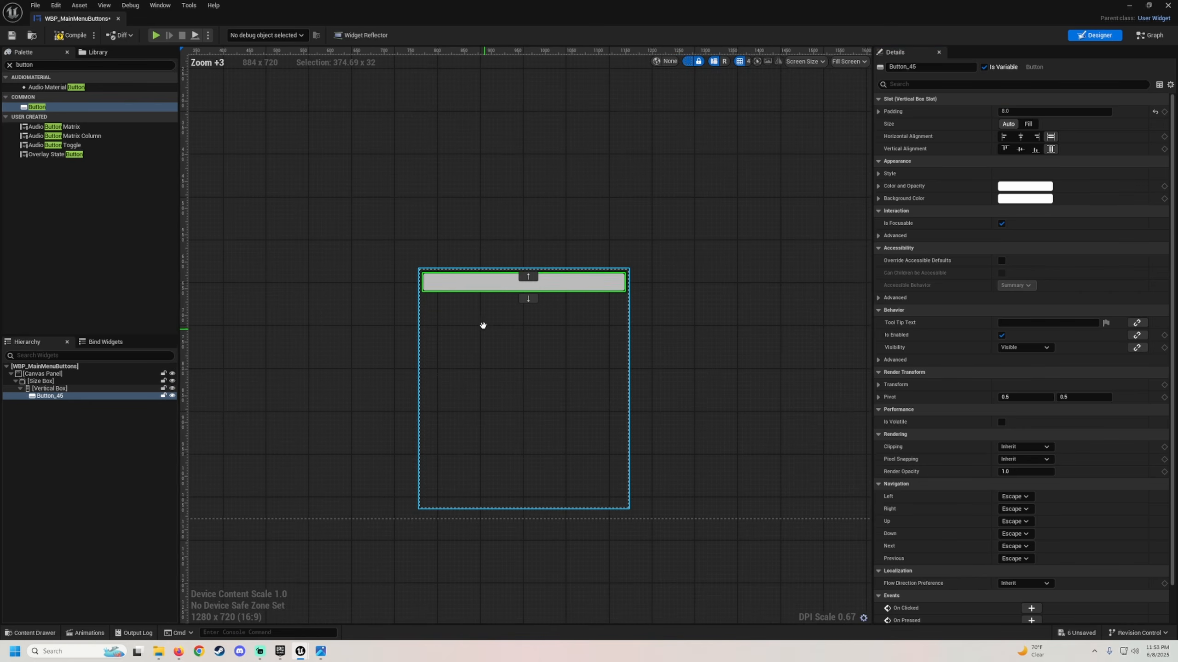
scroll(471, 376, "up", 1)
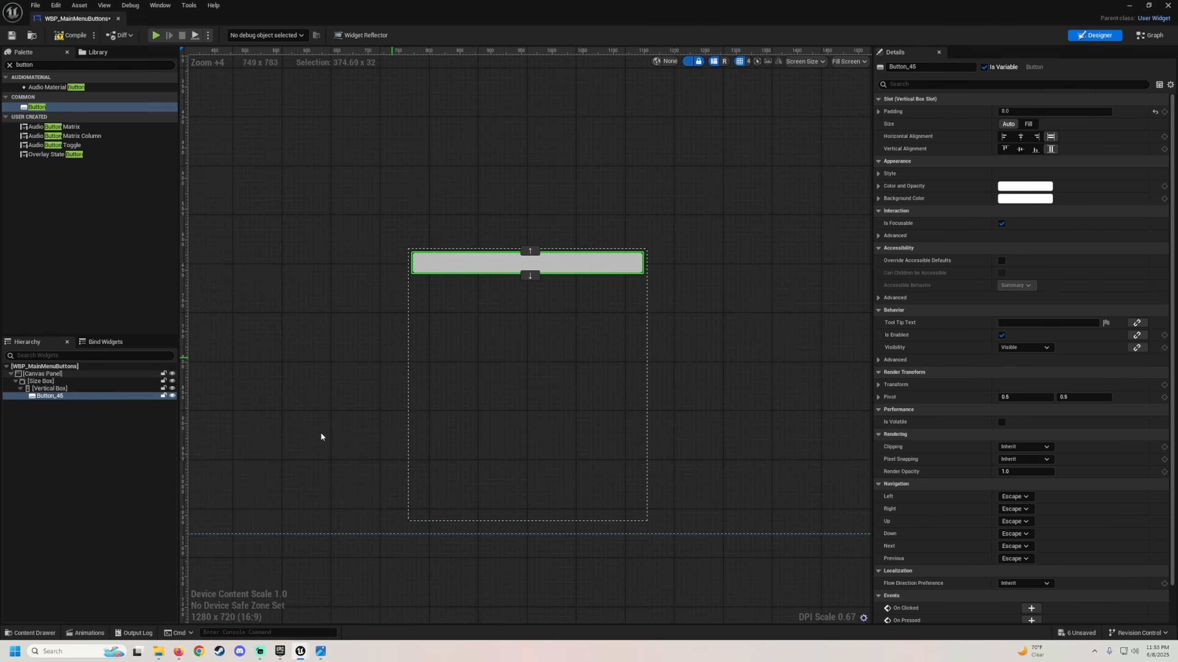
Step: Resize the outer Size Box by overriding its width to about 306 and its height to about 424
left_click(46, 382)
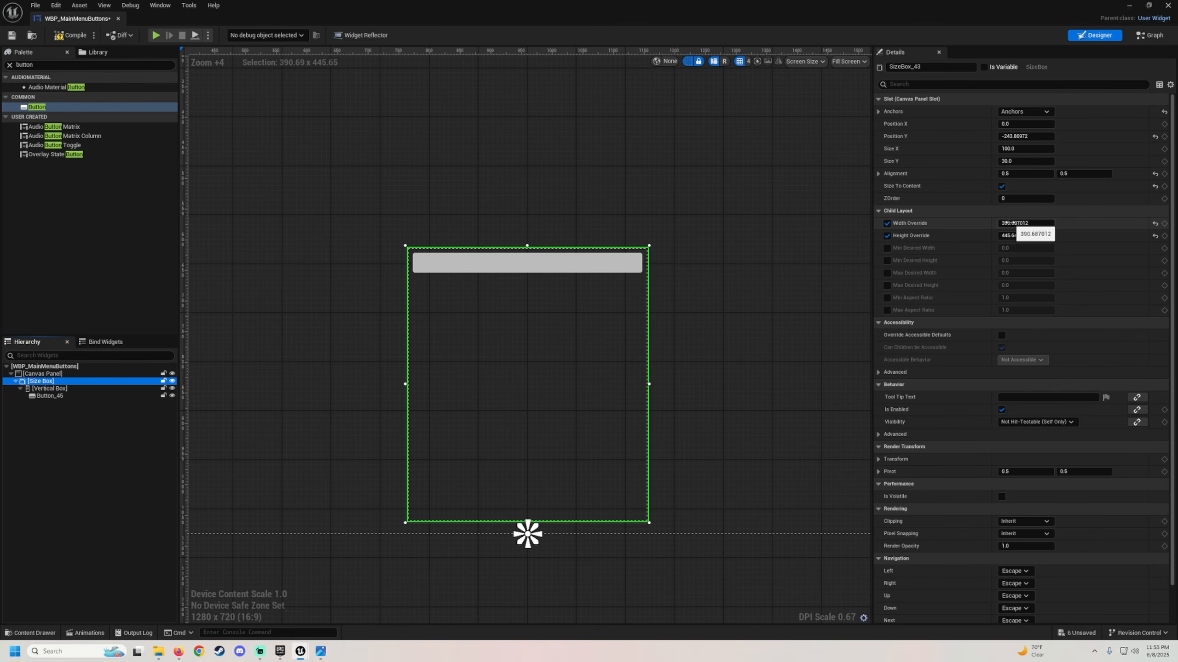
mouse_move(1007, 223)
left_mouse_down()
mouse_move(1034, 223)
mouse_move(1007, 235)
left_mouse_up()
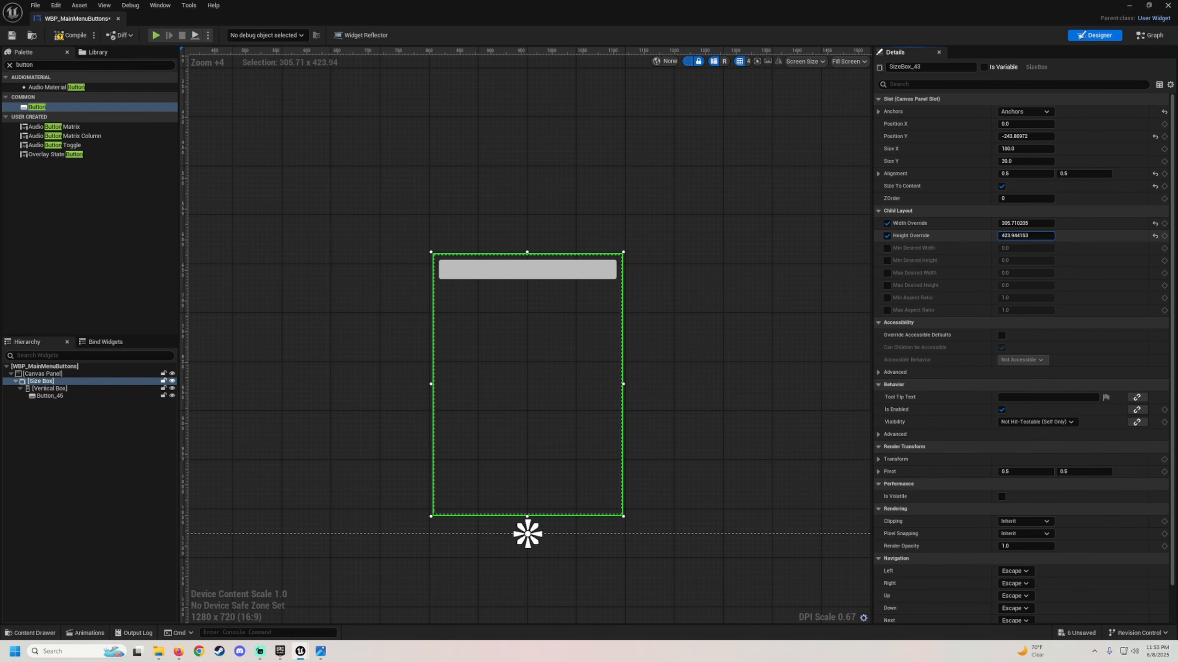
Step: Wrap the button in its own Size Box and override that box's height to about 42
left_click(50, 396)
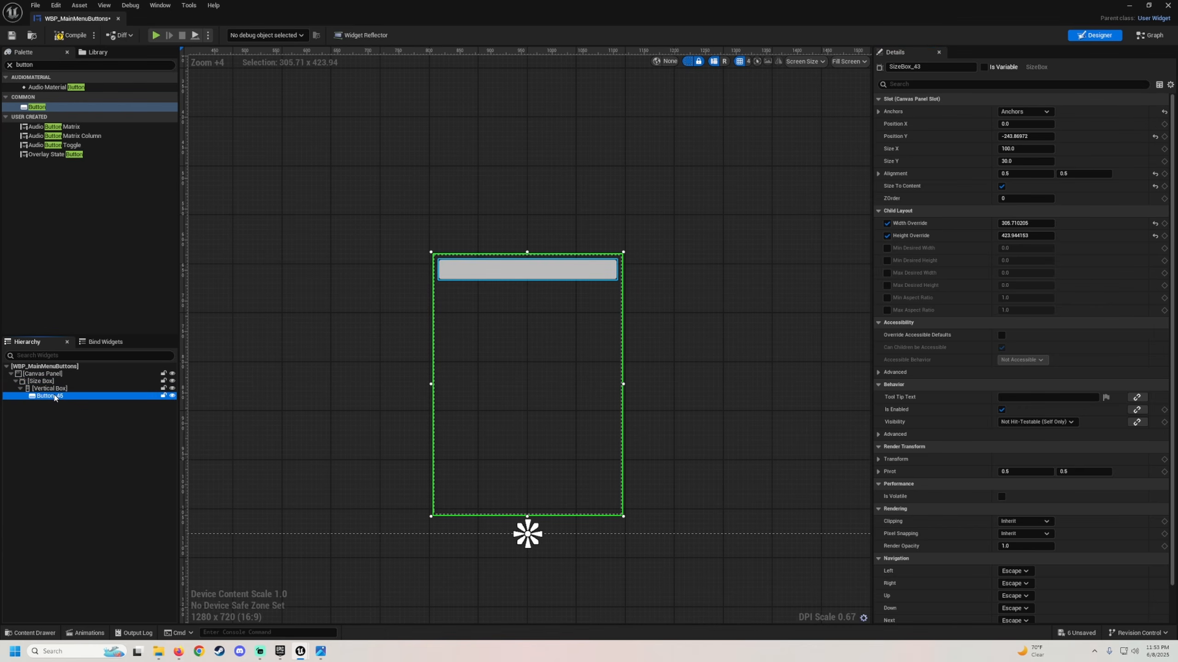
right_click(53, 397)
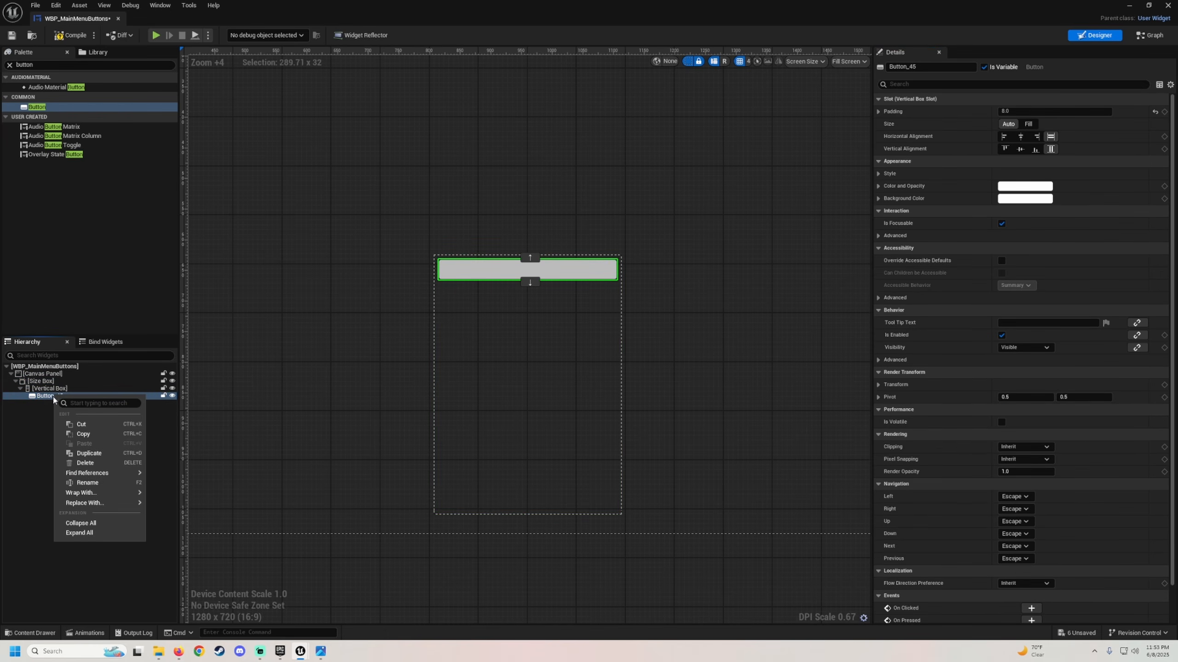
mouse_move(93, 492)
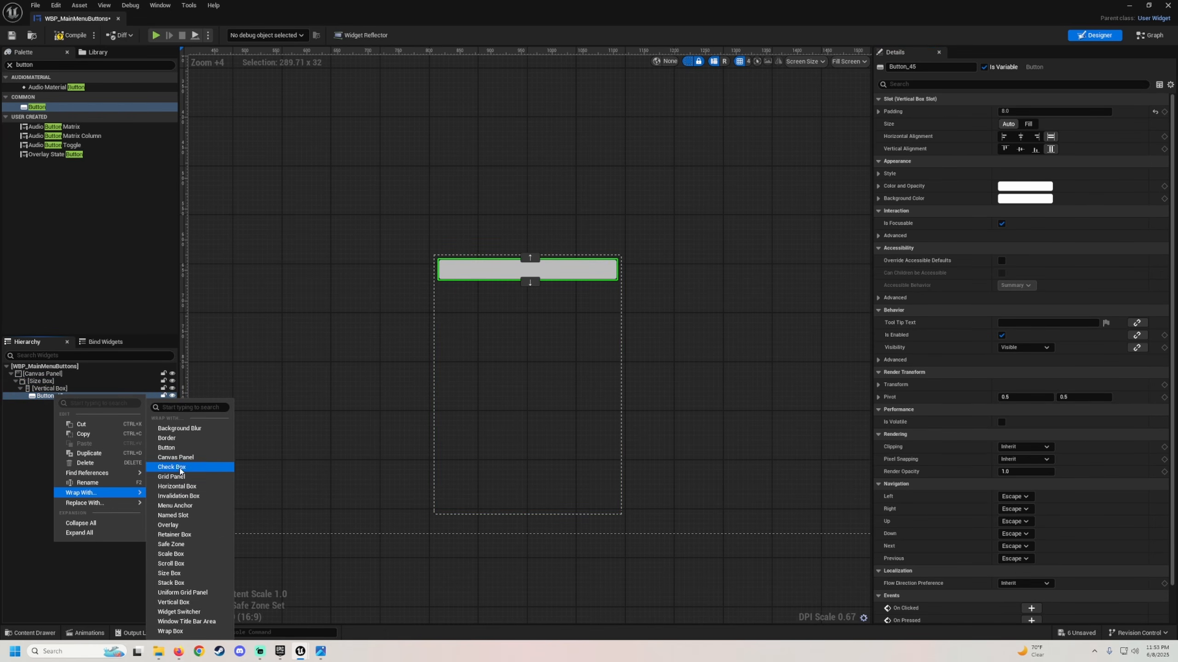
left_click(170, 573)
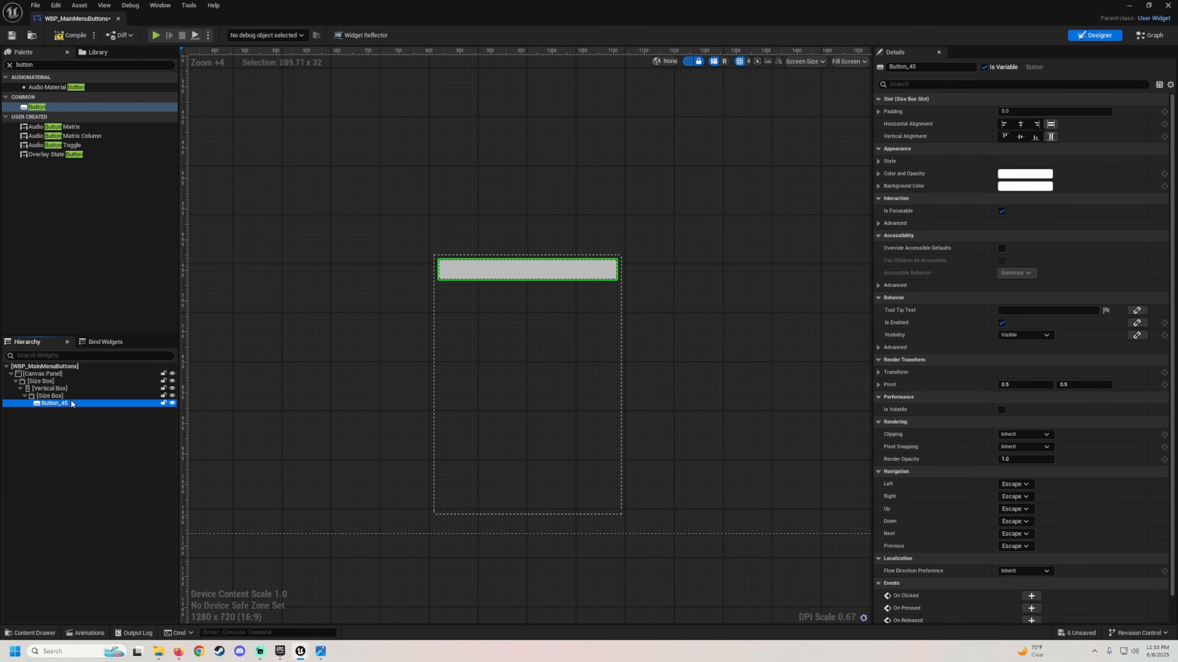
left_click(50, 396)
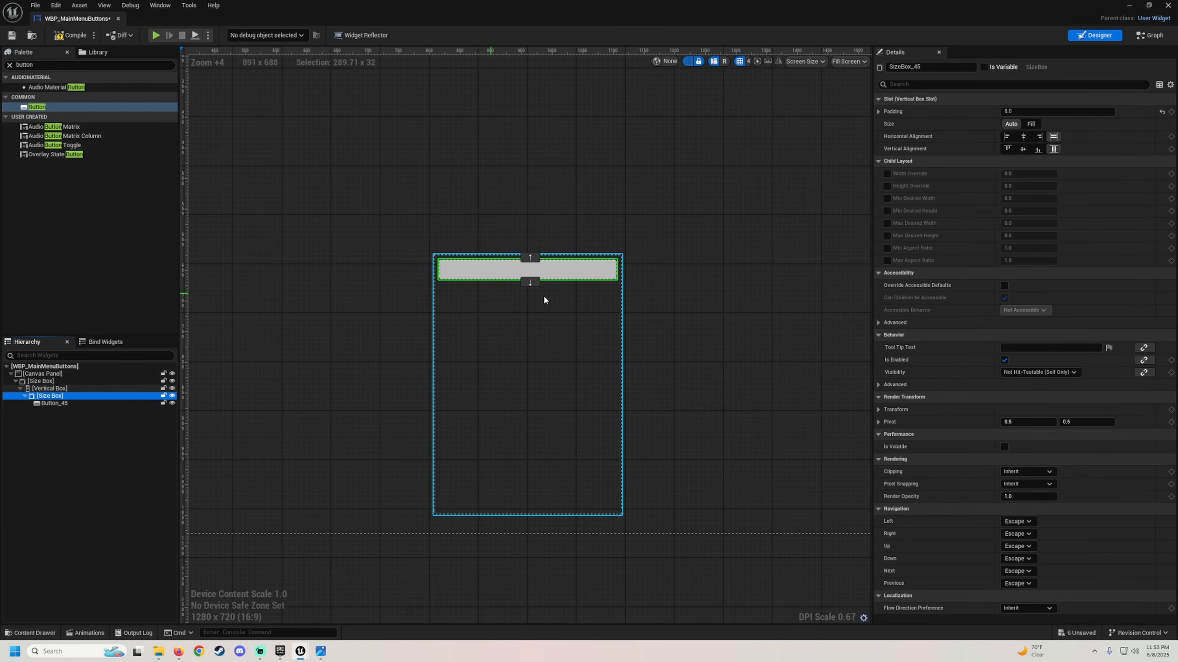
left_click(886, 185)
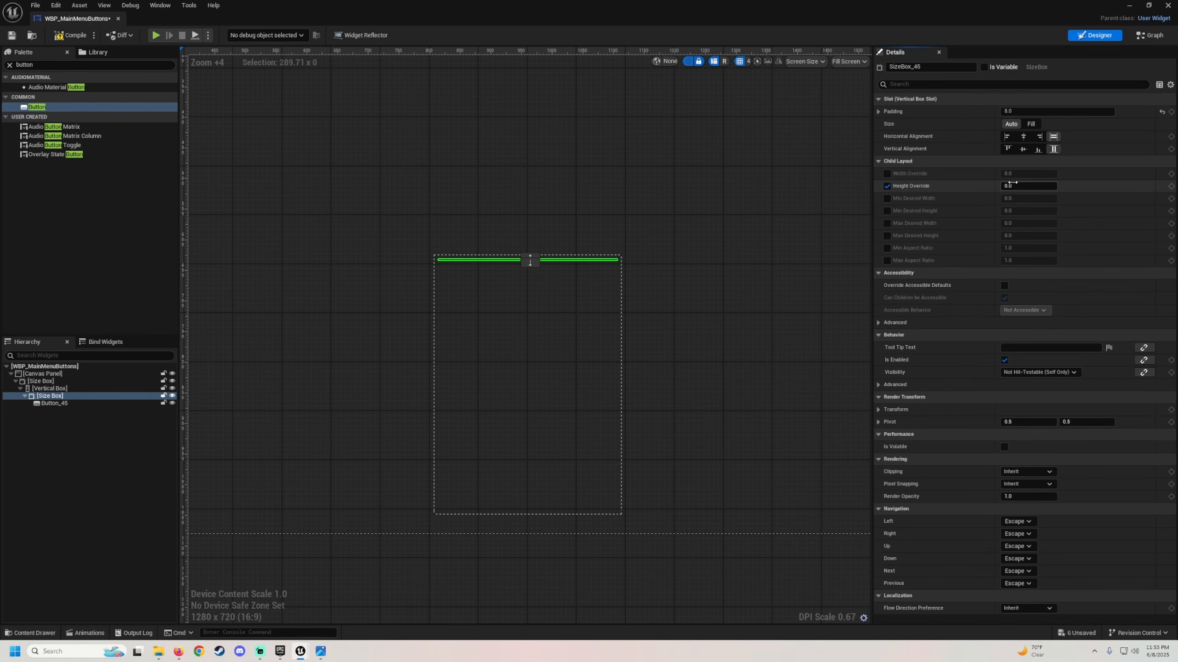
left_click_drag(1012, 182, 1026, 186)
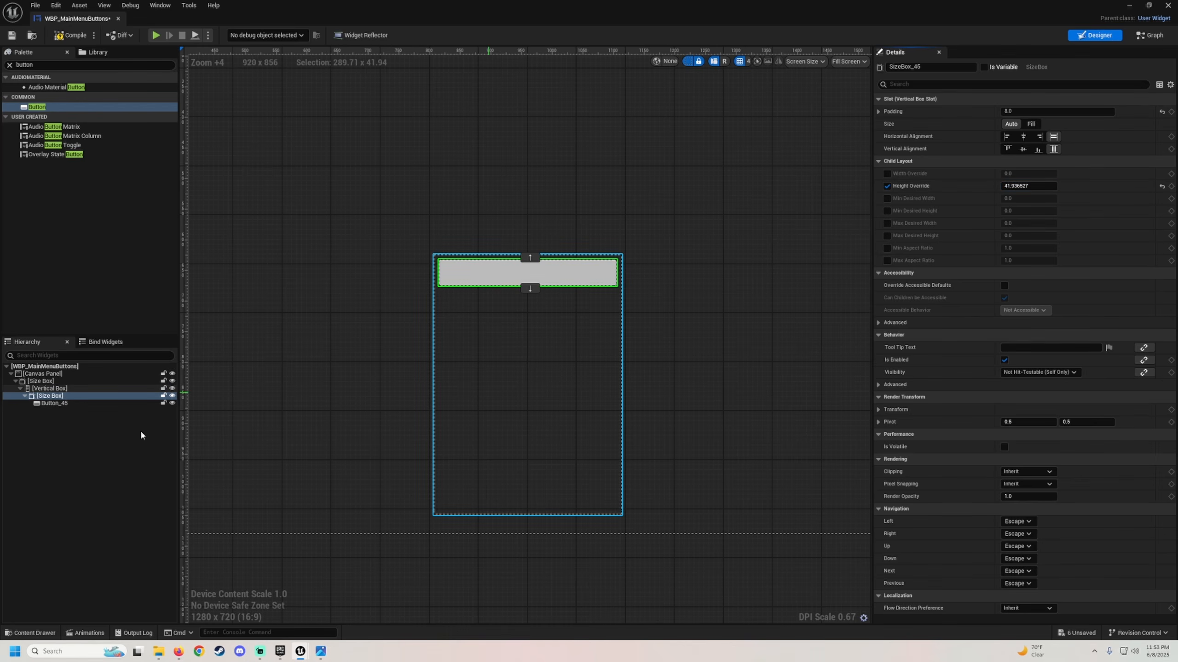
Step: Rename the button as NewGameButton
left_click(58, 404)
left_click(946, 68)
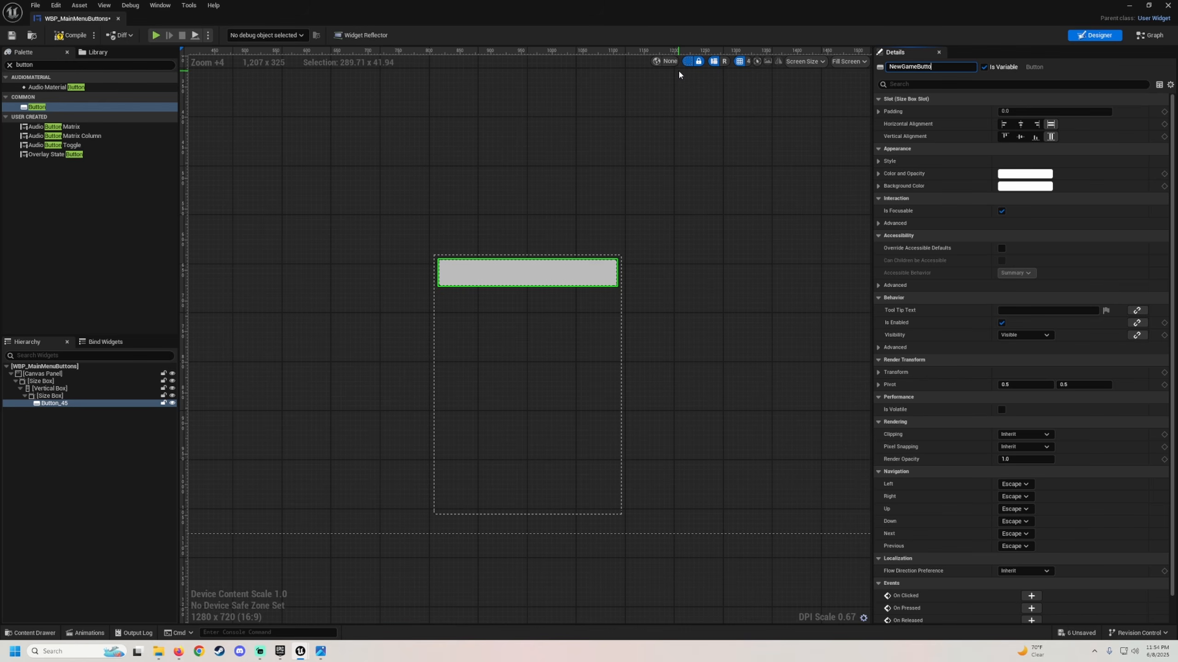
key("Return")
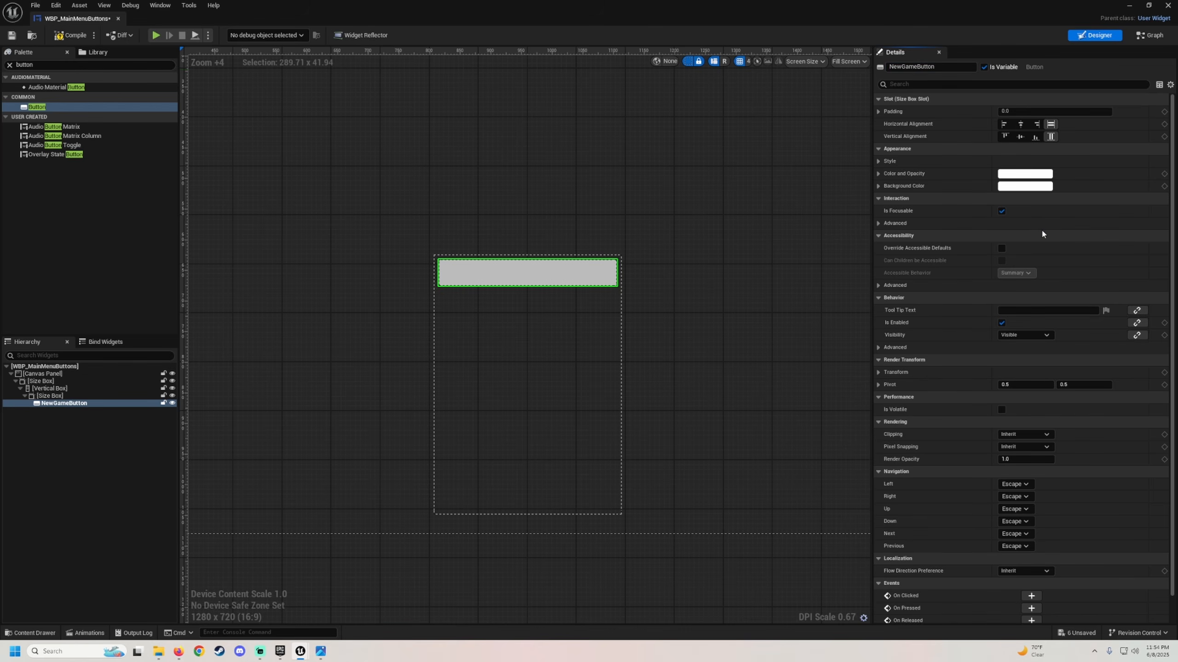
Step: Set NewGameButton's background color to a dark red
left_click(1025, 186)
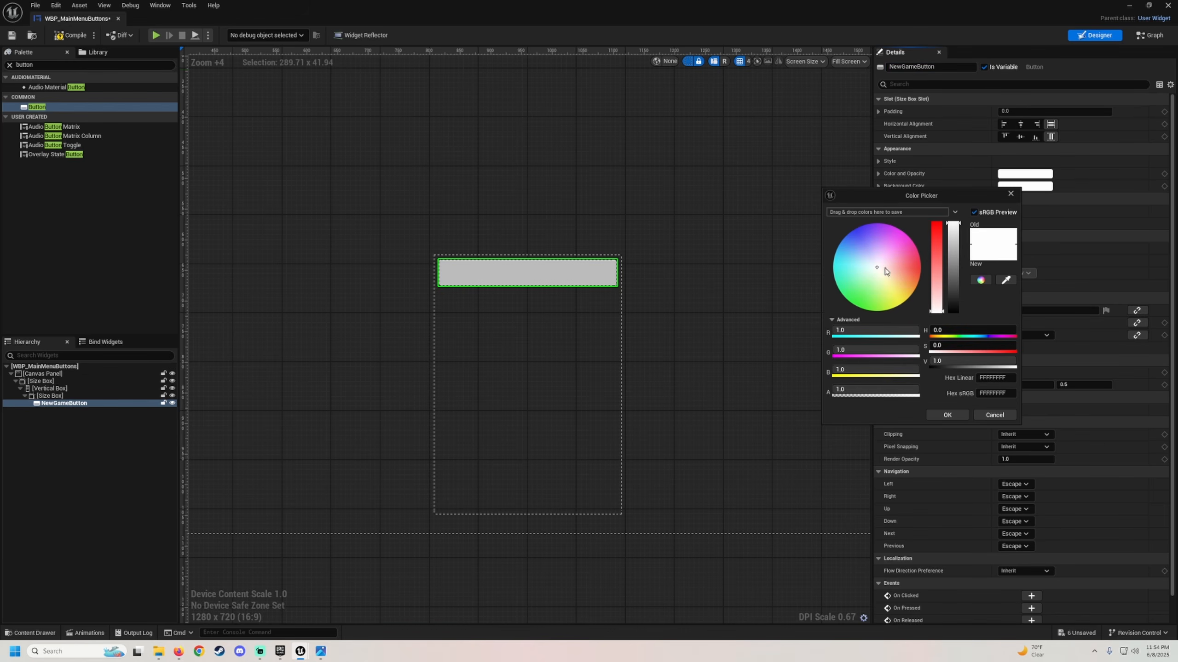
left_click_drag(890, 271, 954, 292)
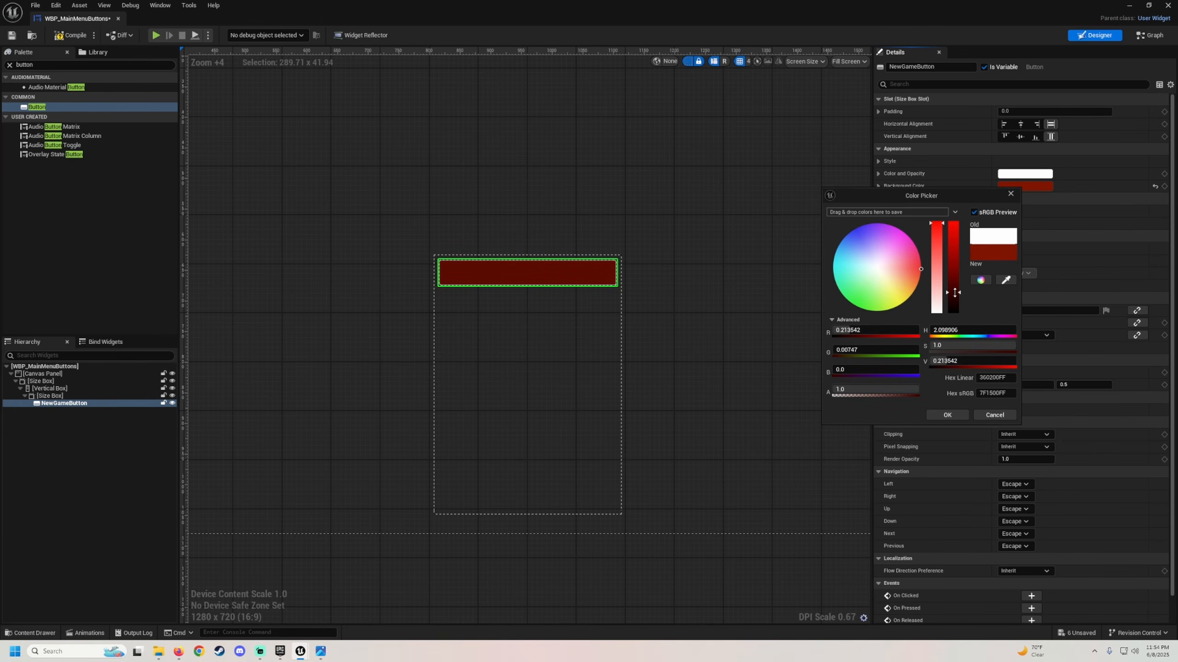
left_click(947, 415)
Step: Expand NewGameButton's Normal, Hovered, Pressed and Disabled styles and the Hovered outline settings, and examine the outline on the canvas
left_click(64, 404)
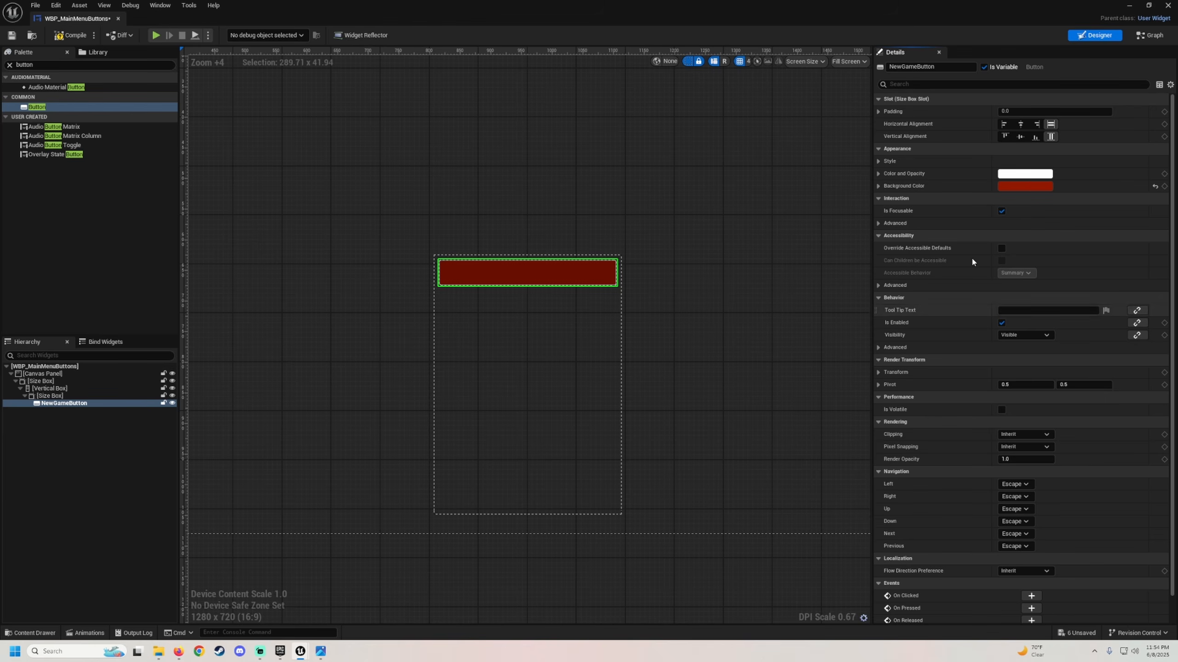
left_click(878, 161)
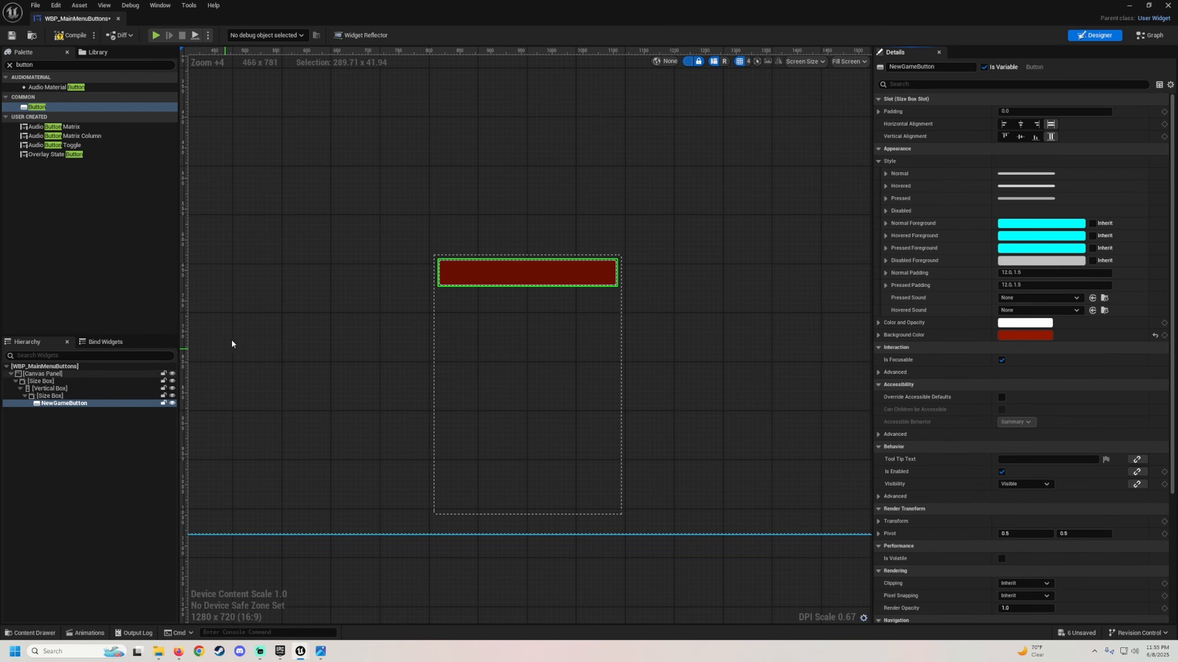
left_click(885, 173)
left_click(885, 263)
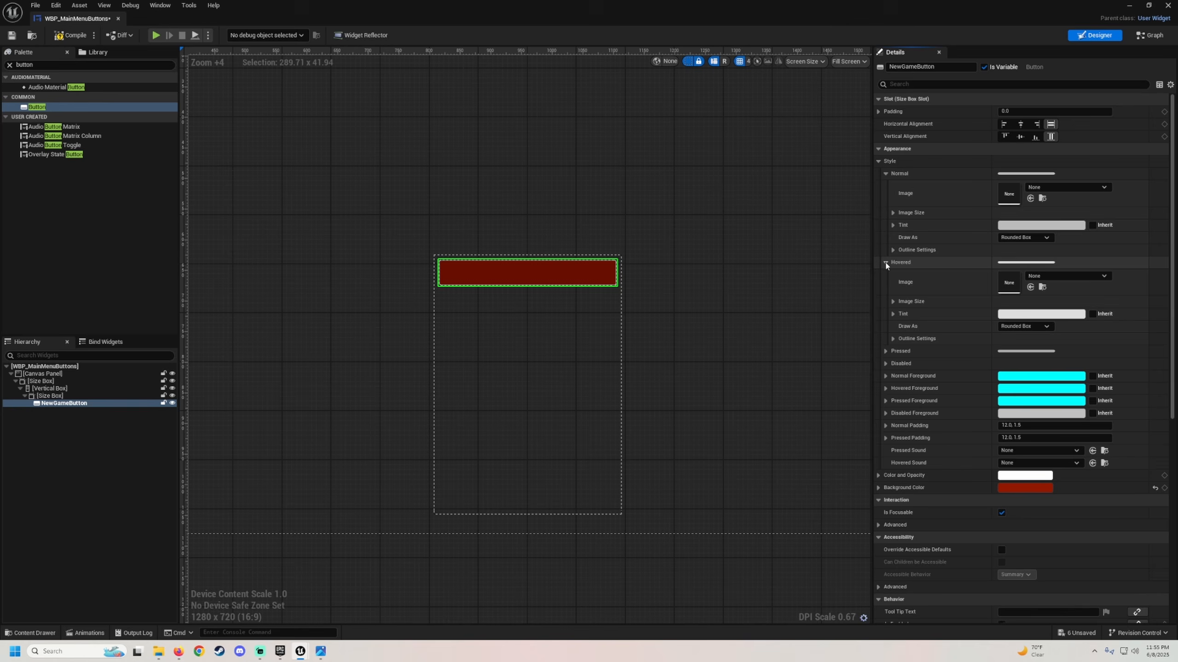
left_click(886, 350)
left_click(885, 440)
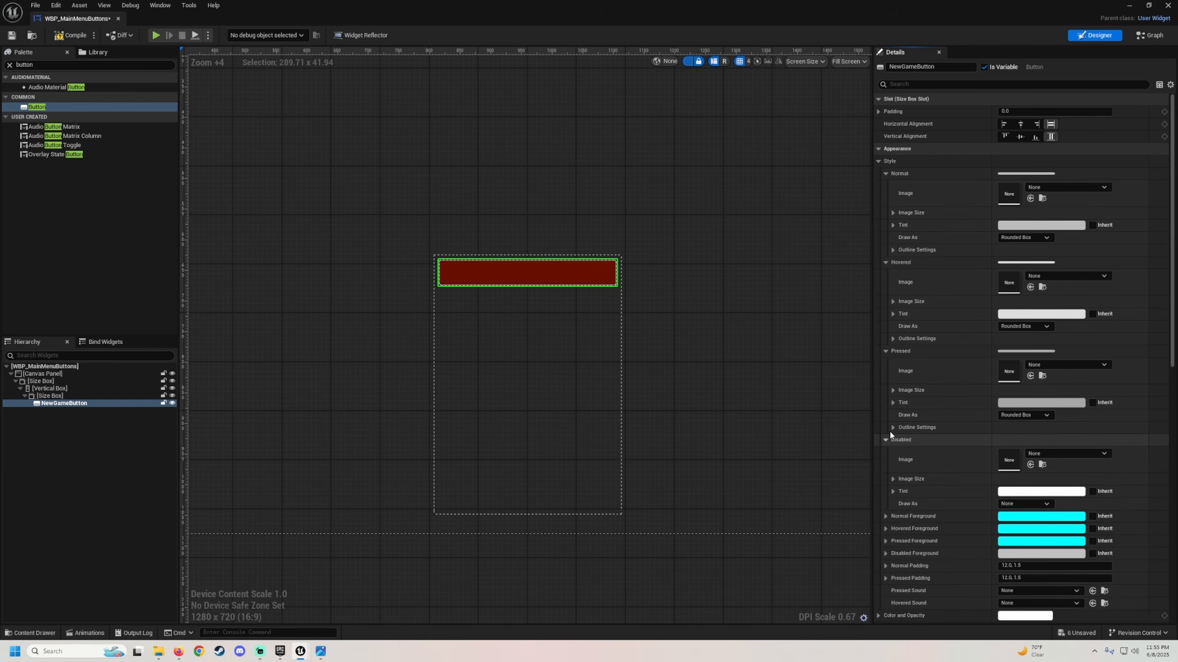
left_click(892, 339)
left_click(670, 297)
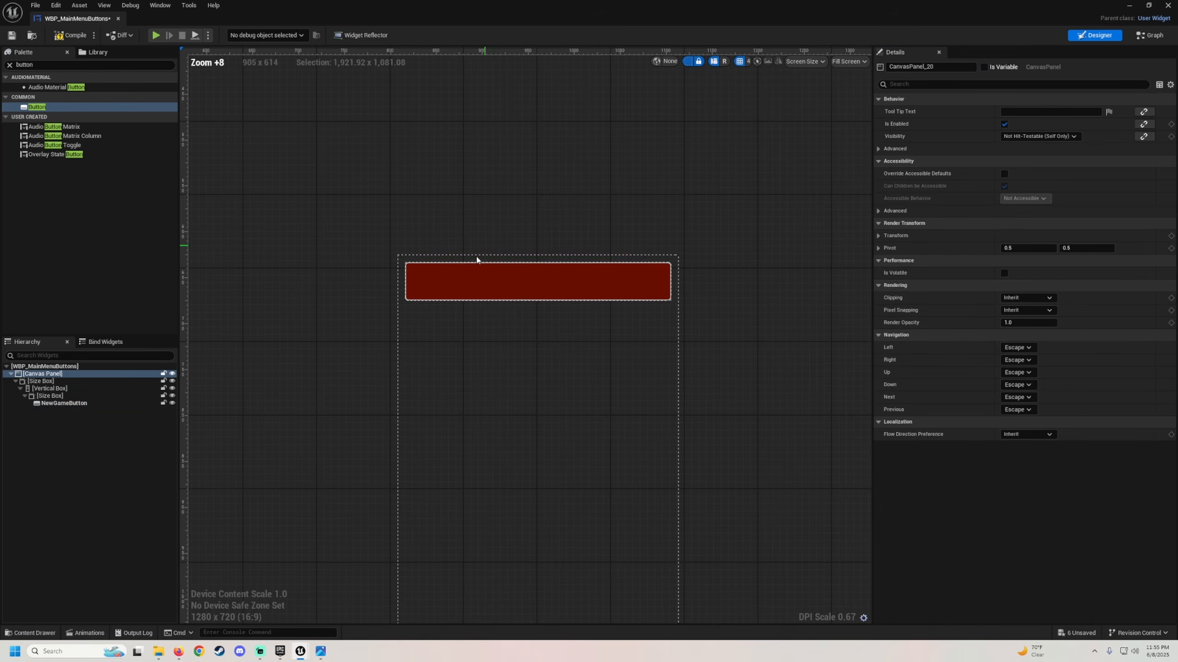
scroll(482, 266, "up", 5)
scroll(515, 427, "down", 5)
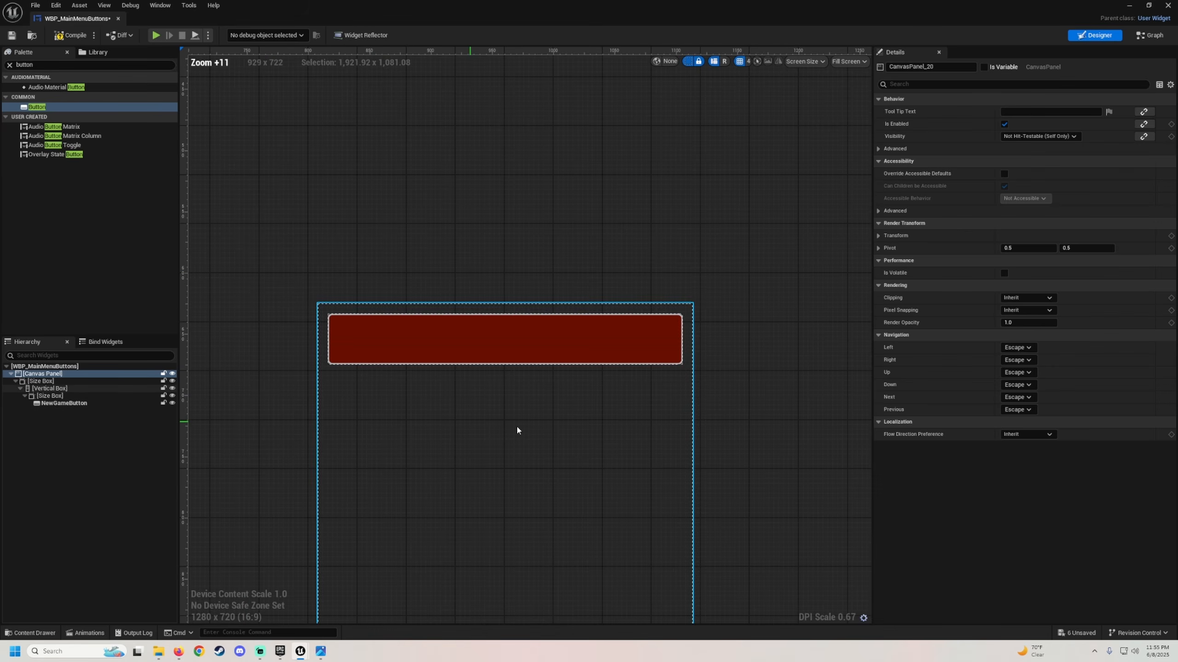
right_click_drag(515, 426, 496, 203)
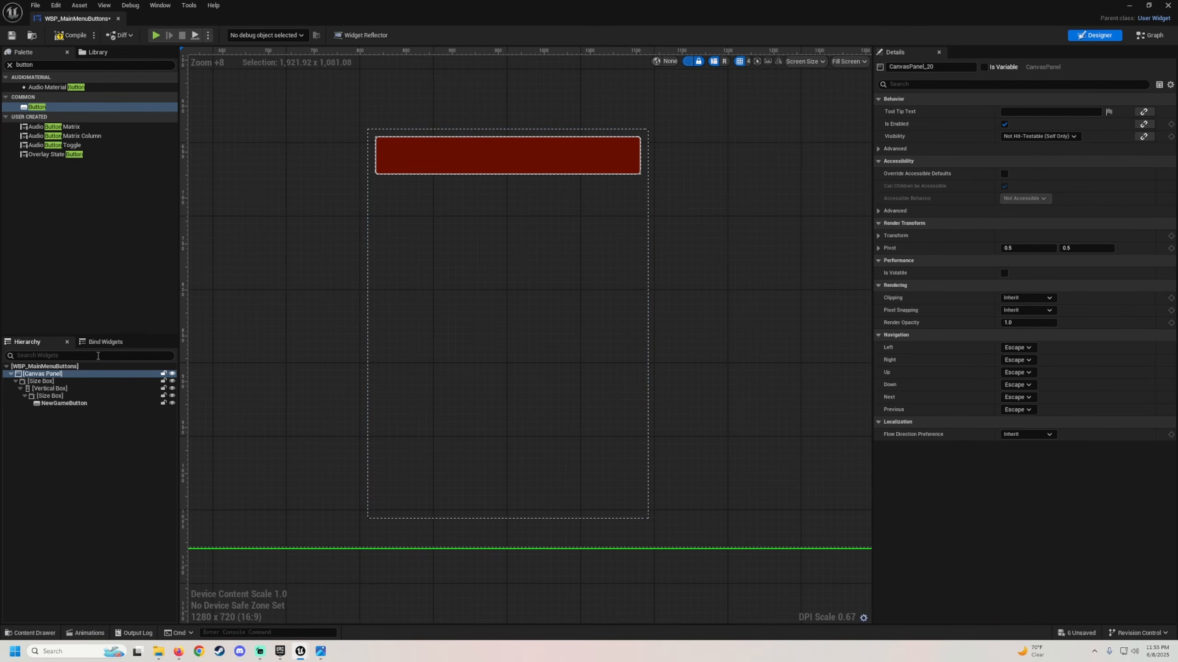
Step: Set the outline width of NewGameButton's Normal style to 0 and check the button's edge
left_click(156, 402)
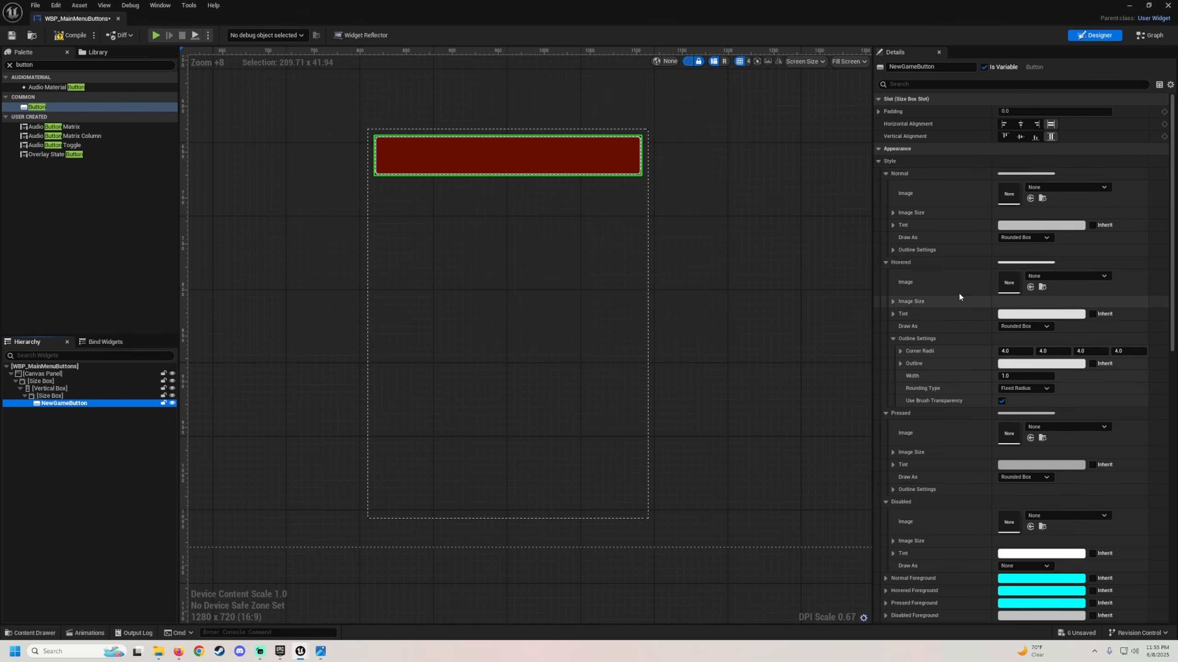
left_click(893, 250)
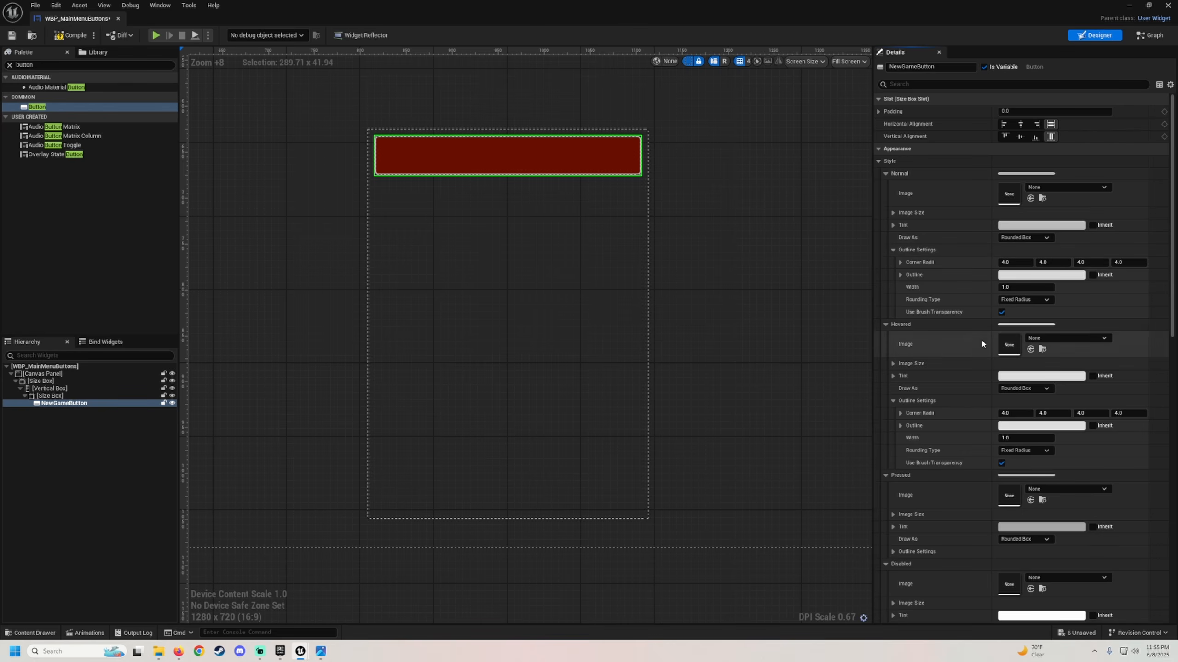
left_click(1020, 287)
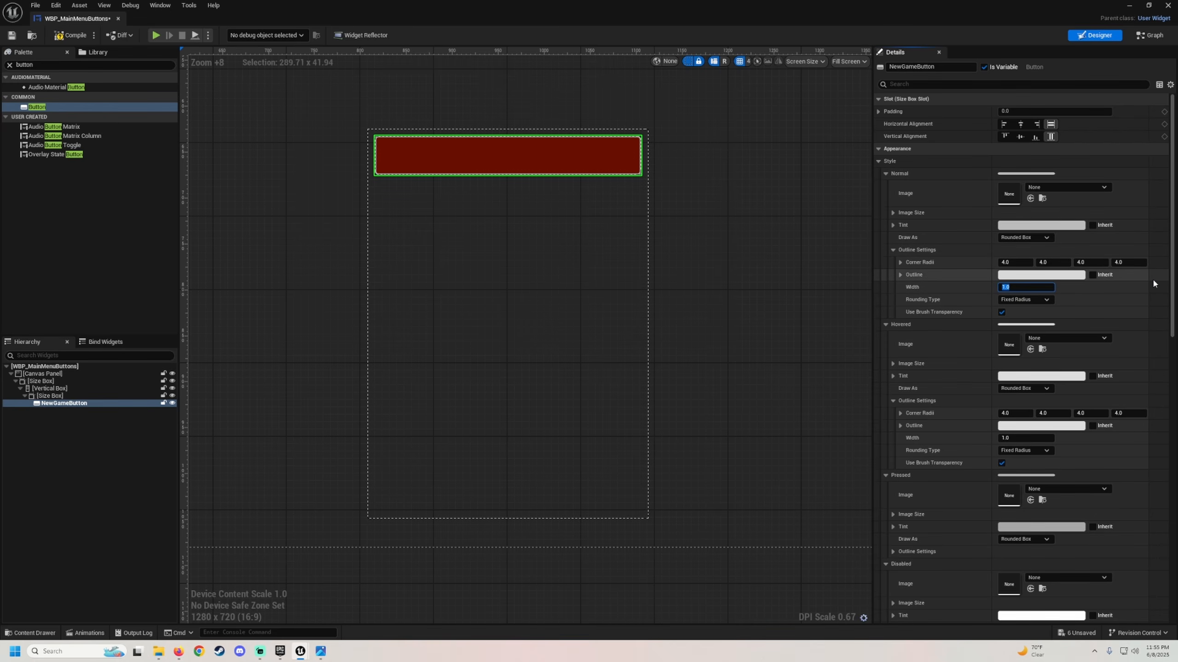
key("Return")
left_click(531, 262)
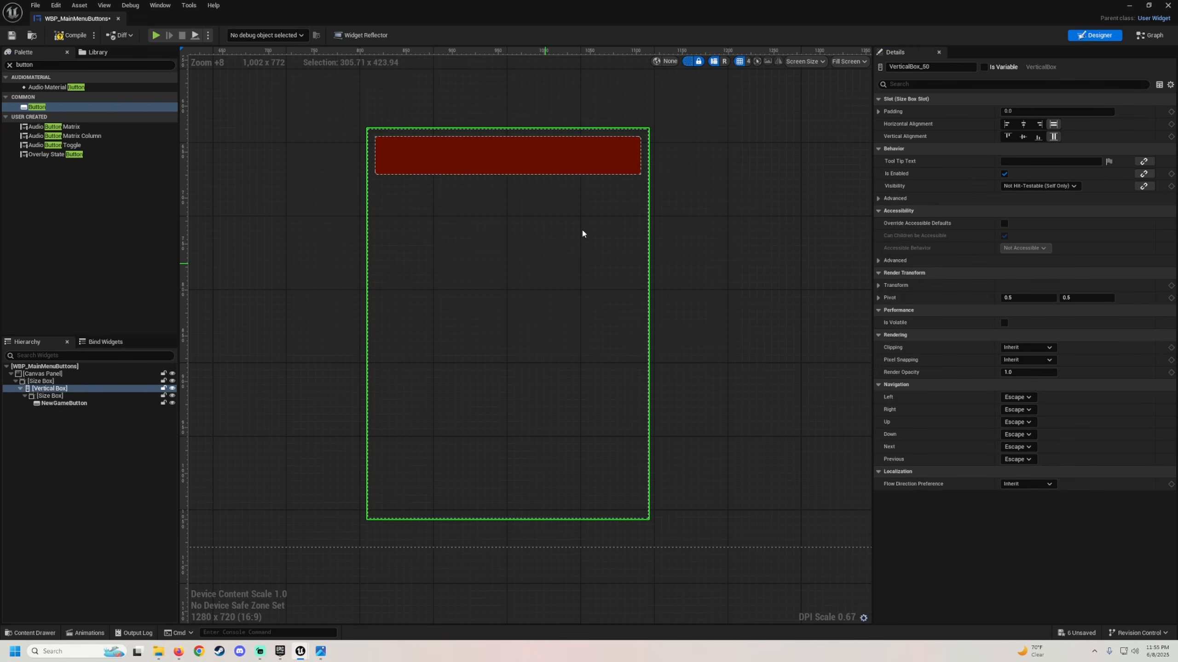
scroll(580, 227, "up", 3)
right_click_drag(576, 227, 583, 260)
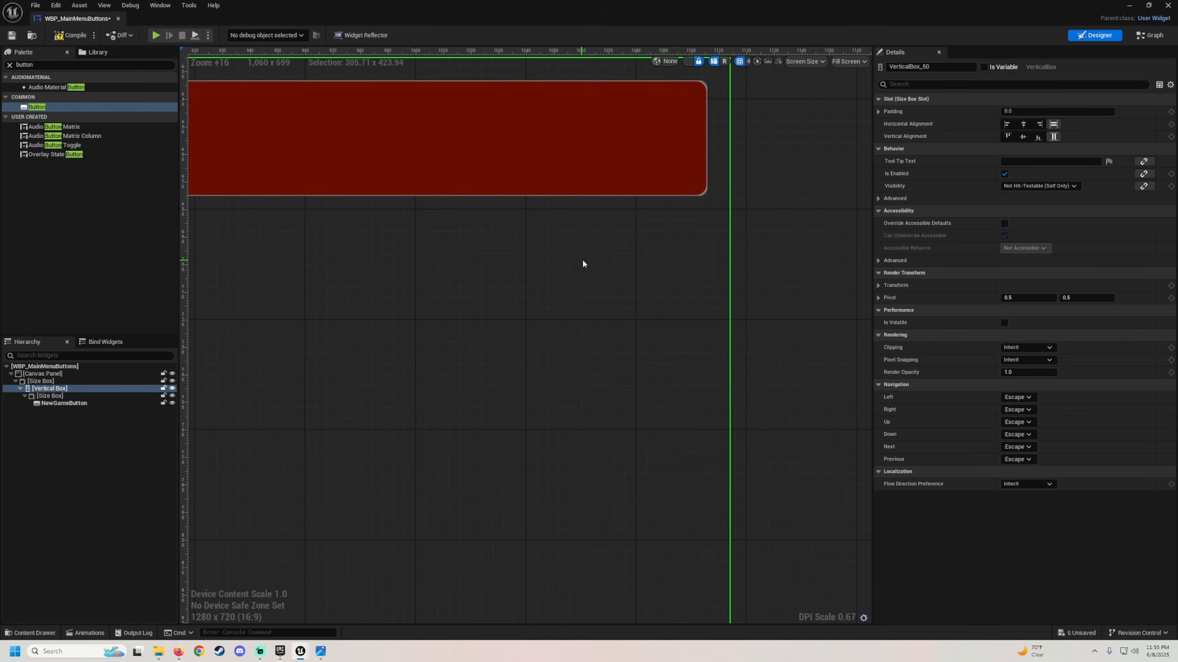
Step: Set the outline color of NewGameButton's Normal style to fully transparent black (00000000)
left_click(64, 403)
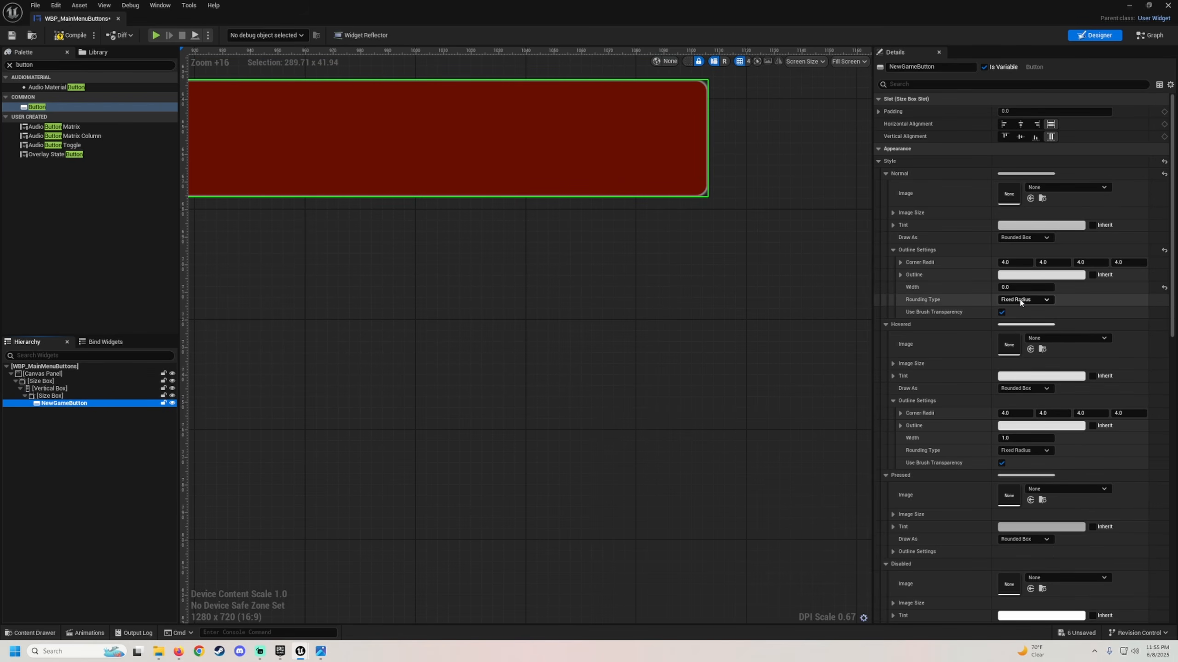
left_click(1019, 277)
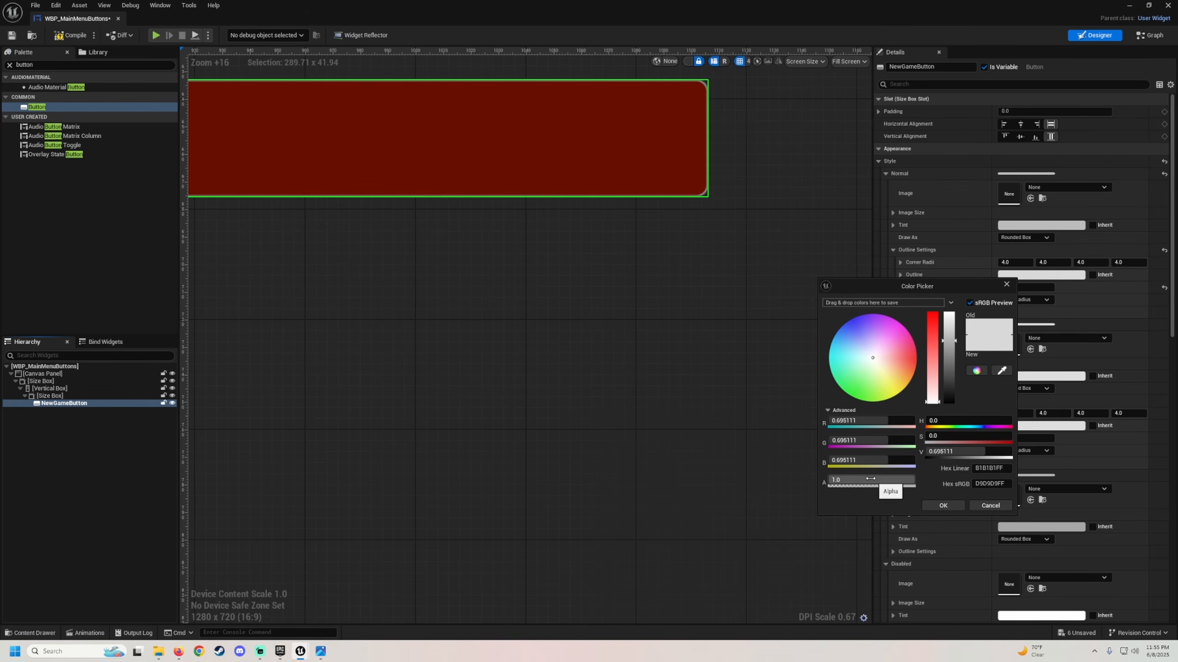
left_click_drag(876, 478, 828, 478)
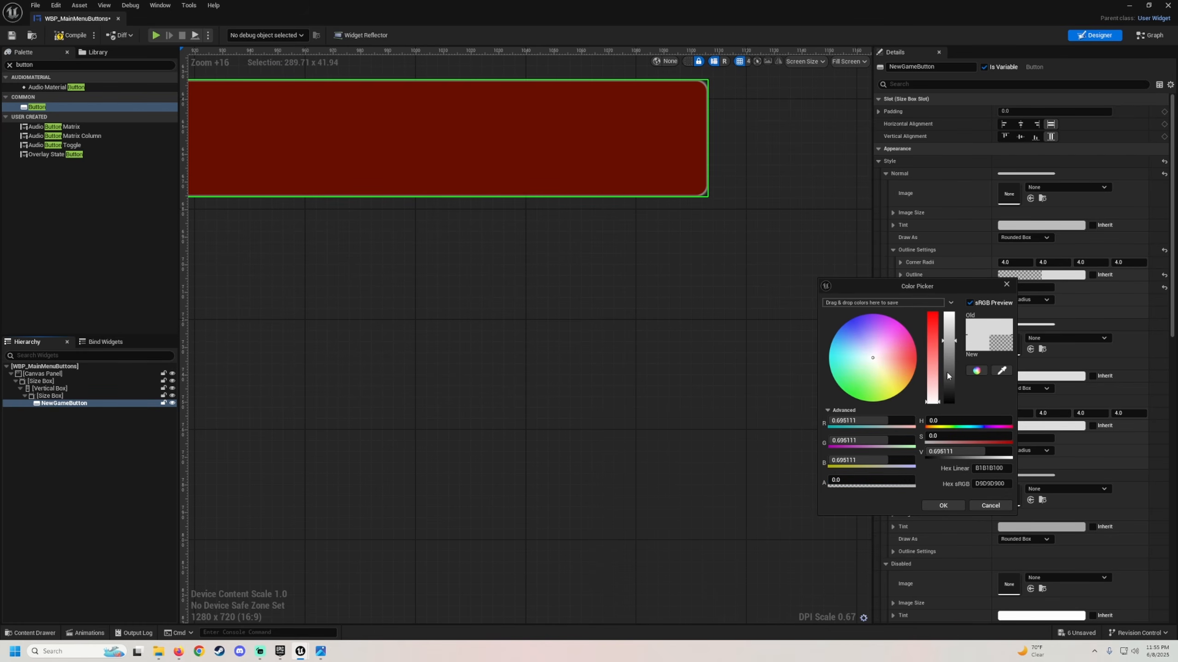
left_click_drag(947, 376, 949, 408)
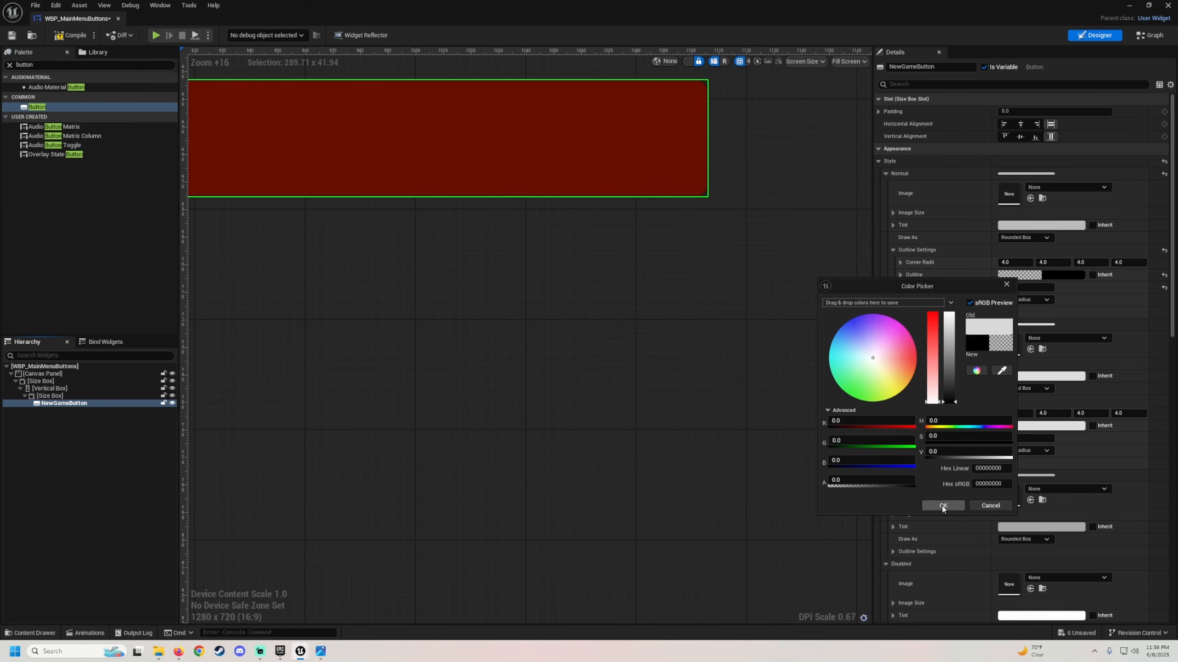
left_click(942, 506)
Step: Examine the corners and edges at both ends of the red button
left_click(697, 279)
scroll(663, 258, "down", 3)
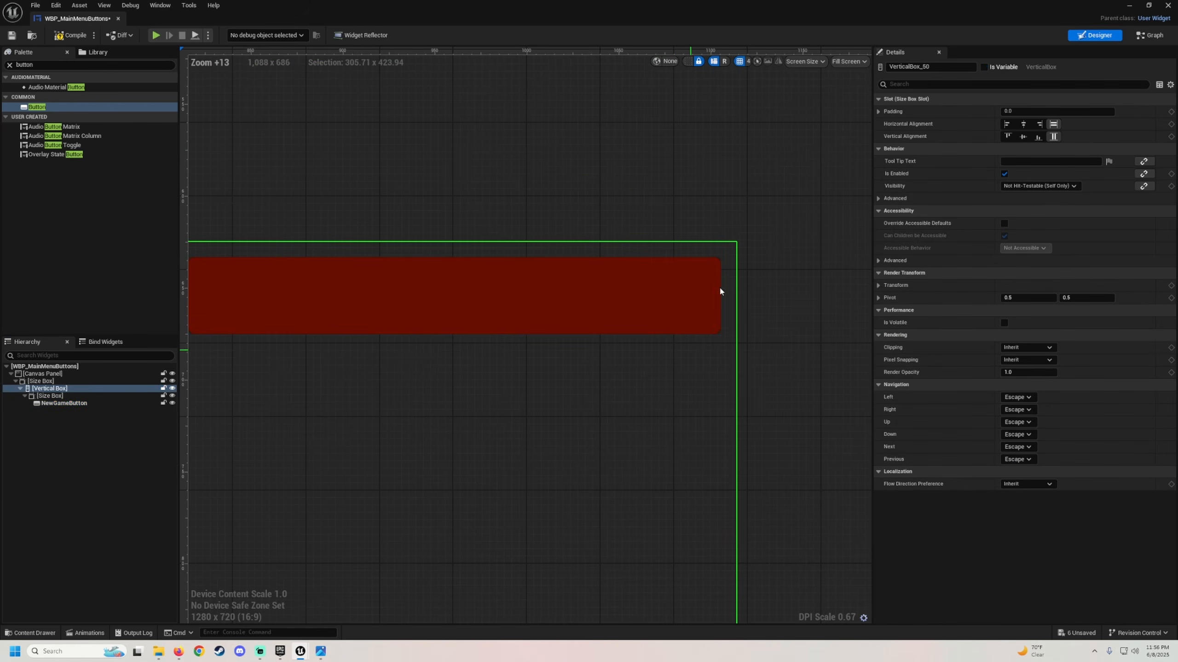
scroll(721, 274, "down", 5)
right_click_drag(650, 292, 676, 297)
scroll(452, 269, "up", 5)
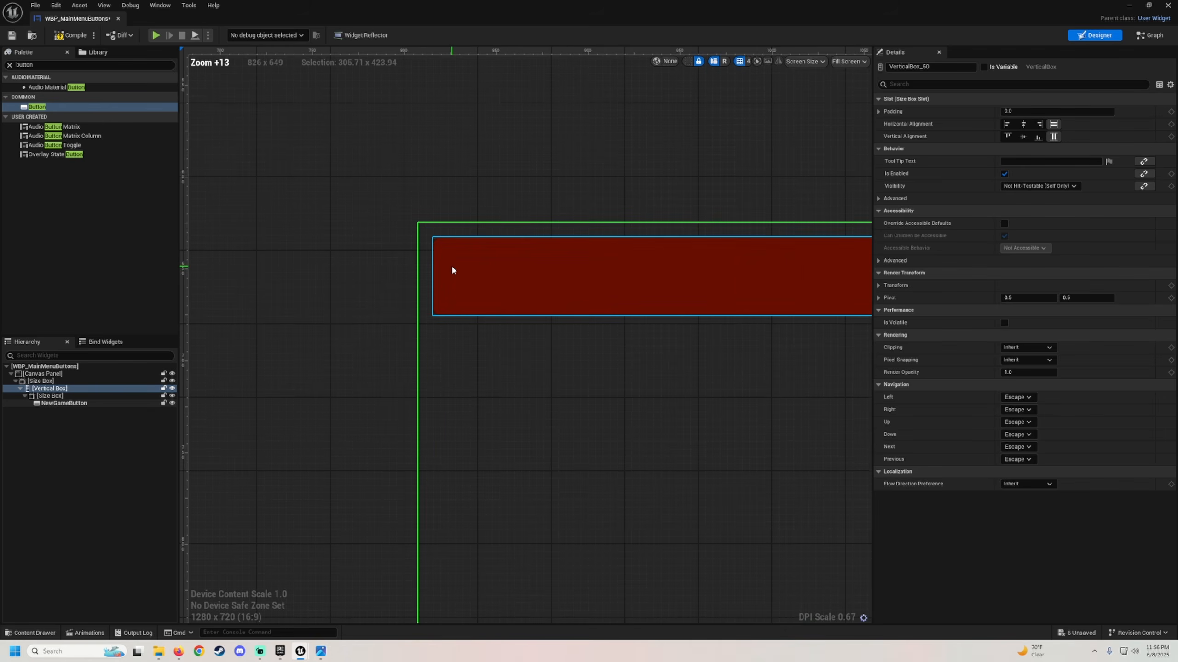
scroll(452, 267, "down", 4)
right_click_drag(594, 286, 472, 267)
scroll(498, 343, "up", 2)
right_click_drag(502, 329, 526, 329)
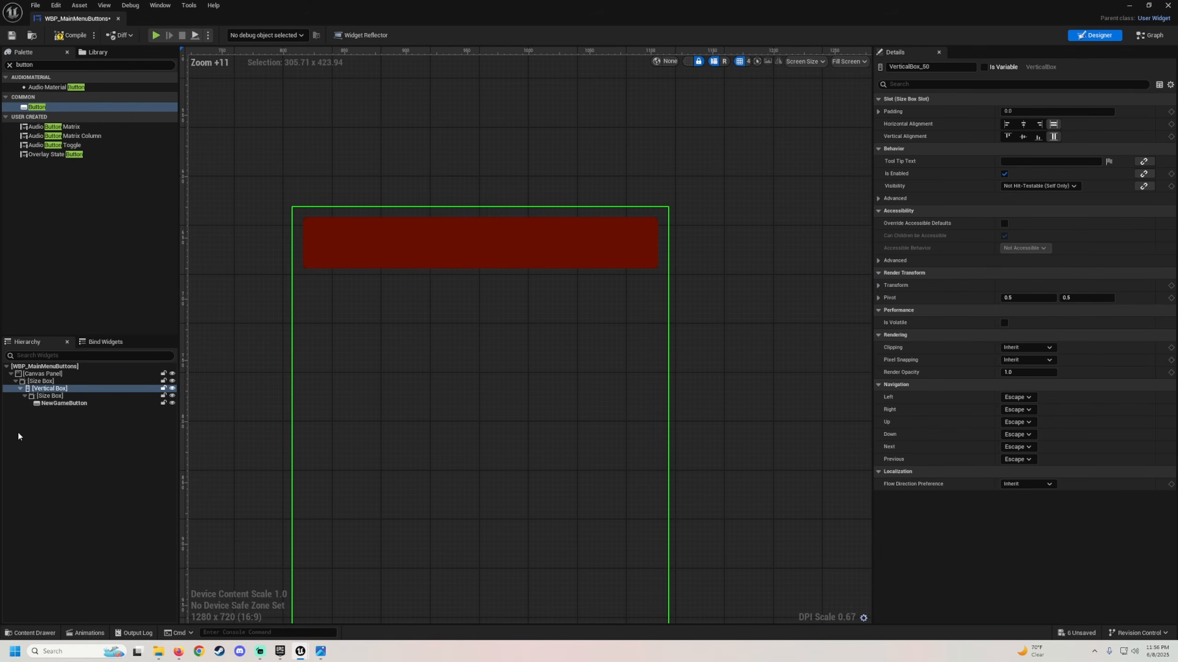
Step: Set the outline width of NewGameButton's Normal style to 1 and check the button's edge
left_click(51, 395)
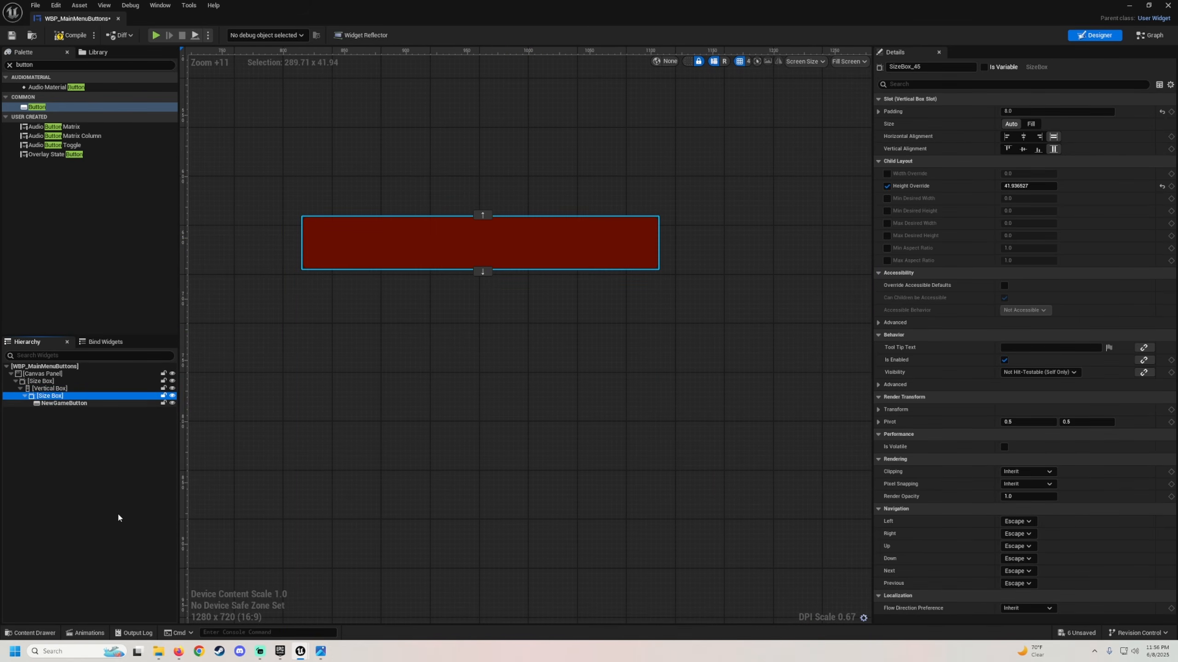
left_click(63, 403)
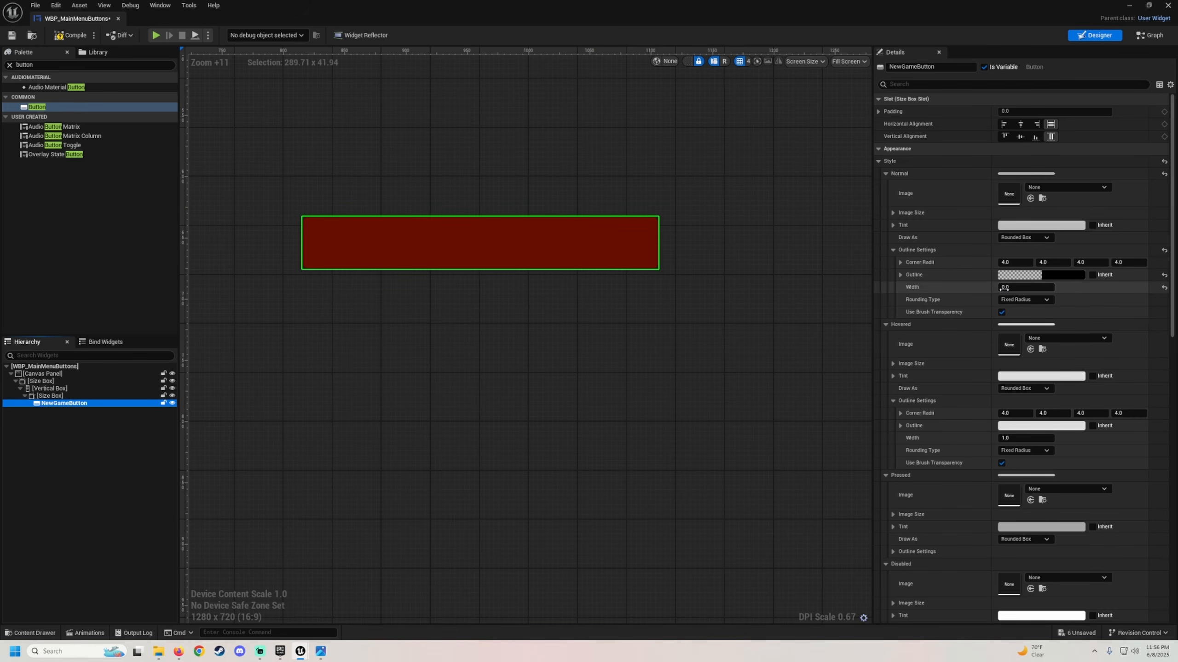
type("1")
key("Return")
scroll(742, 276, "up", 3)
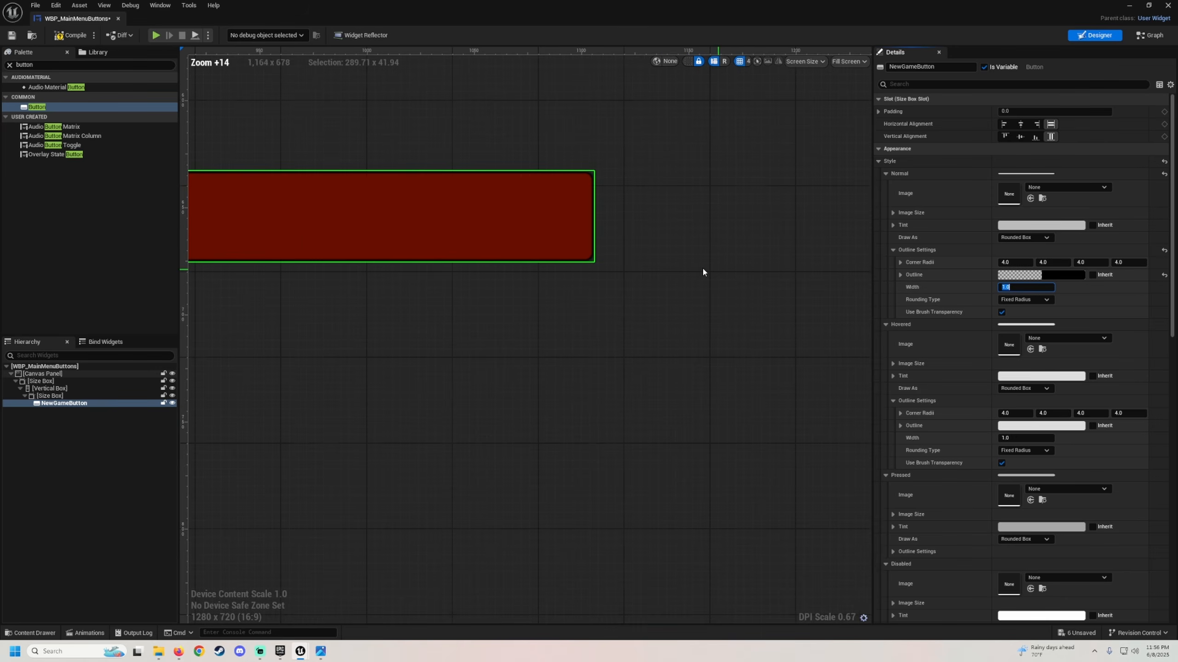
Step: Examine the red button inside the vertical box, then keep NewGameButton selected
left_click(483, 277)
right_click_drag(573, 328, 843, 367)
scroll(443, 299, "down", 1)
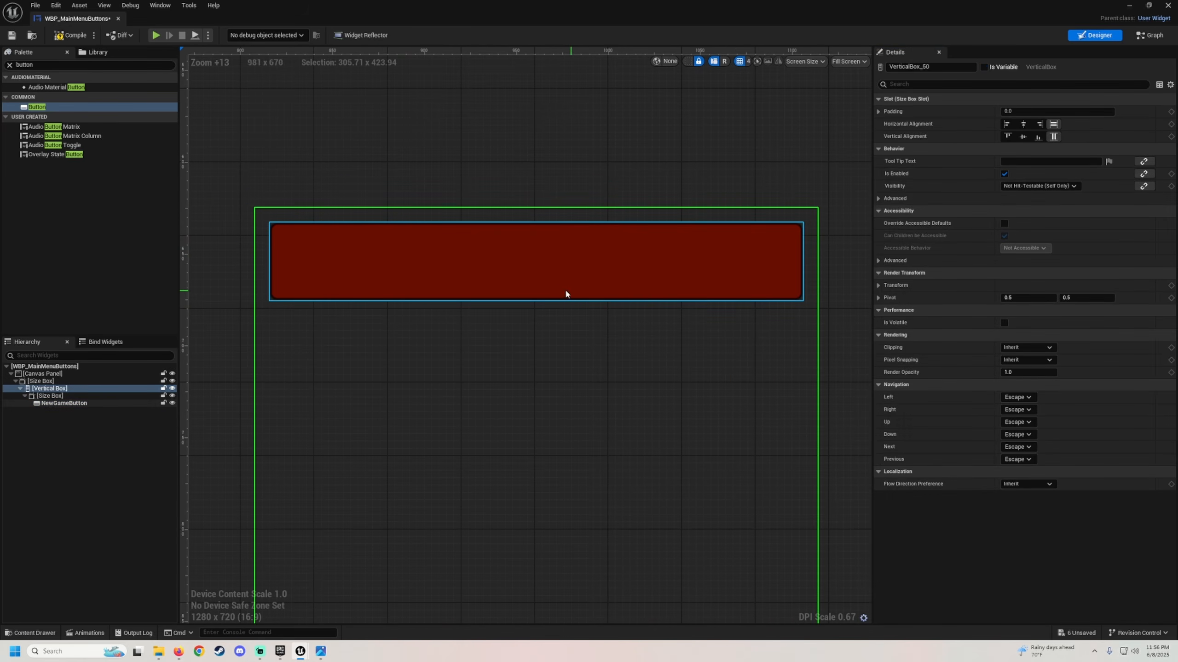
scroll(640, 375, "down", 4)
right_click_drag(640, 376, 563, 335)
scroll(547, 343, "up", 1)
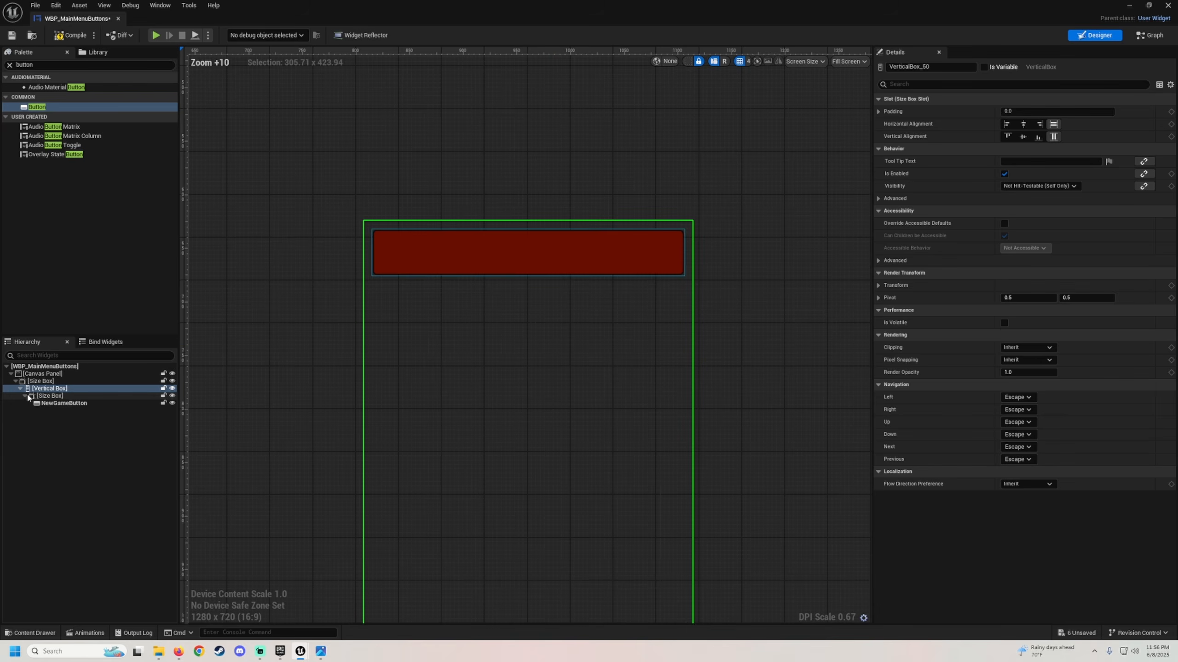
left_click(519, 260)
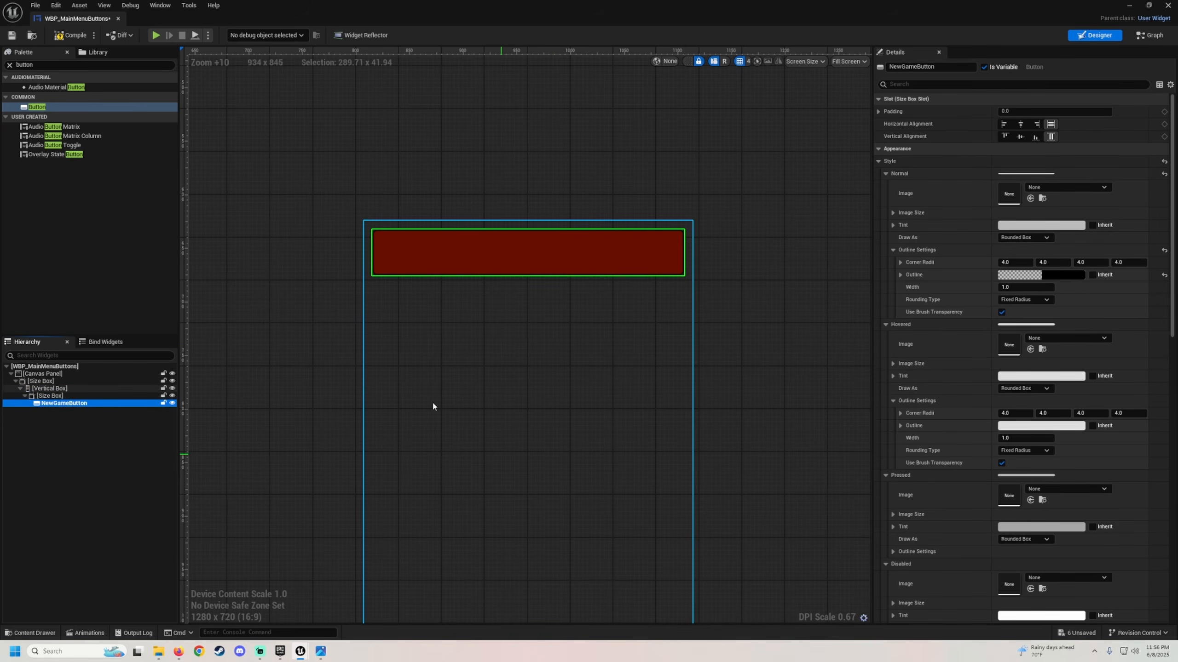
scroll(452, 329, "down", 2)
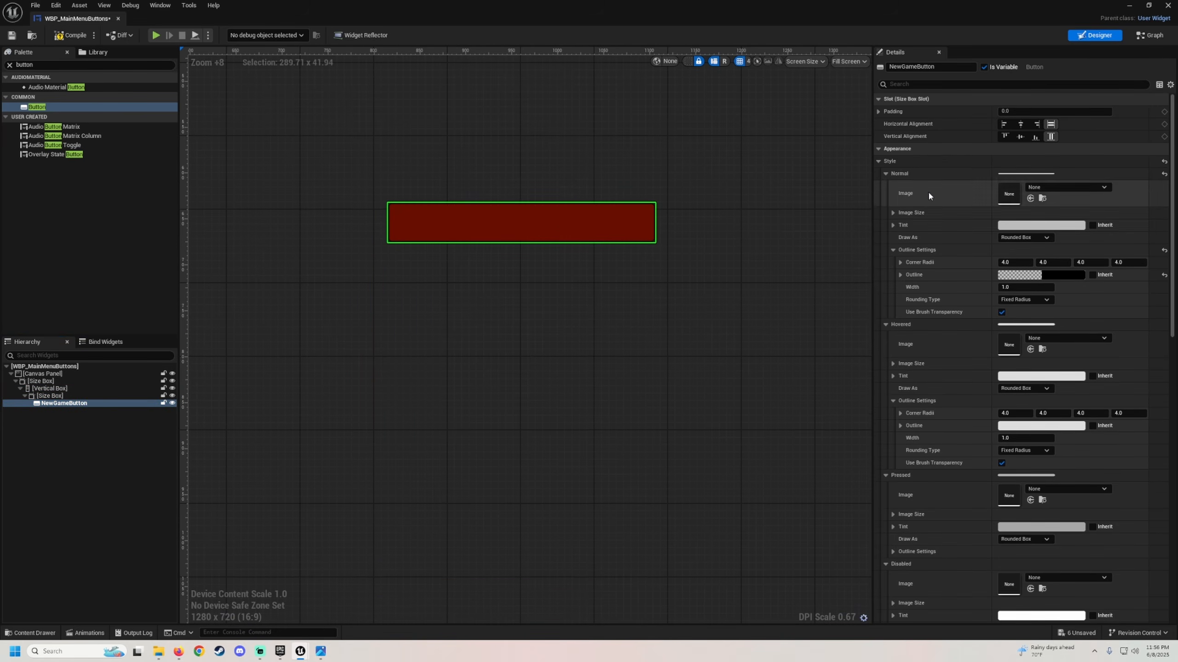
Step: Copy the Outline Settings of NewGameButton's Normal style into its Hovered and Pressed styles
right_click(917, 251)
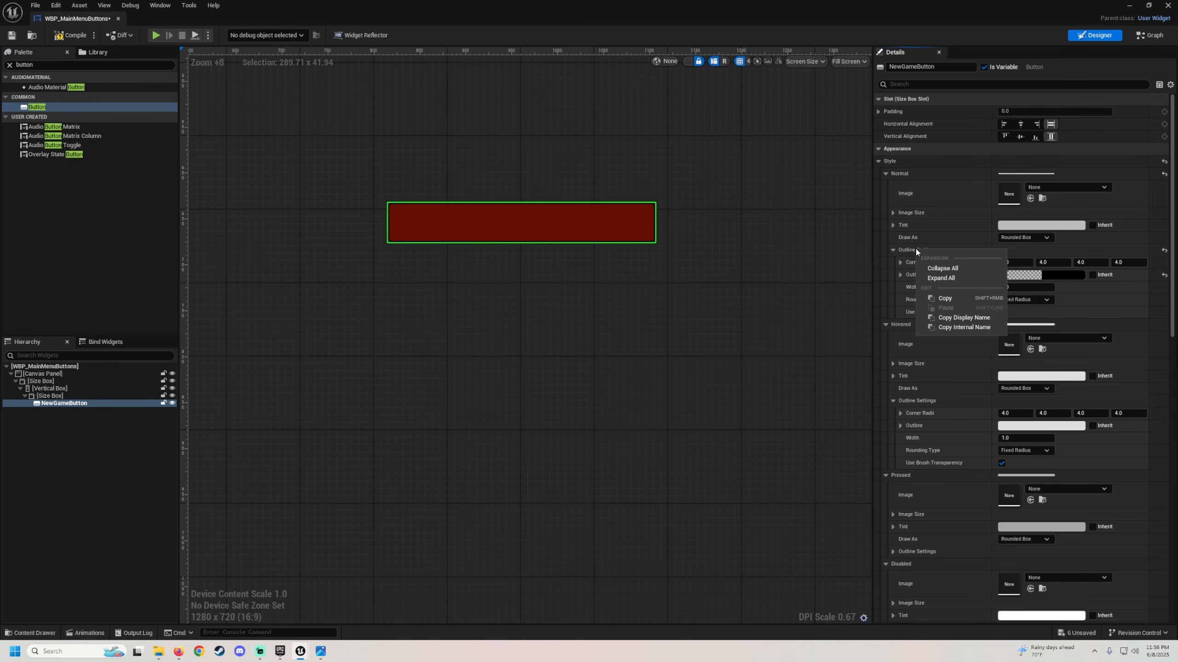
left_click(944, 298)
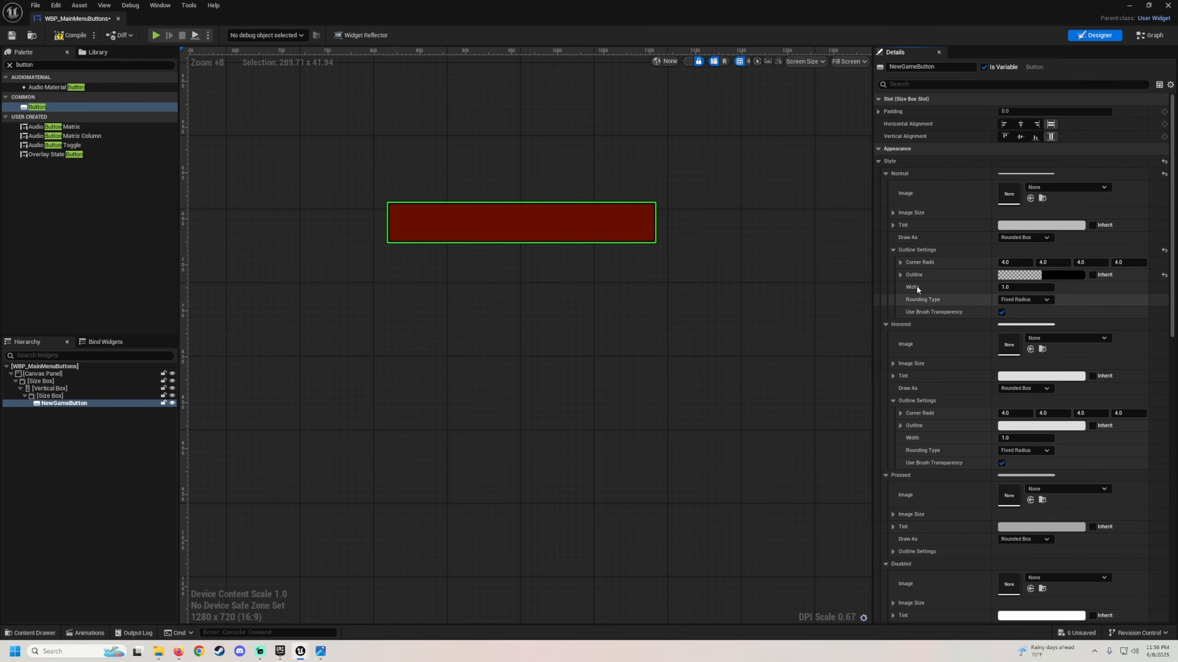
right_click(918, 251)
left_click(939, 301)
scroll(925, 389, "down", 1)
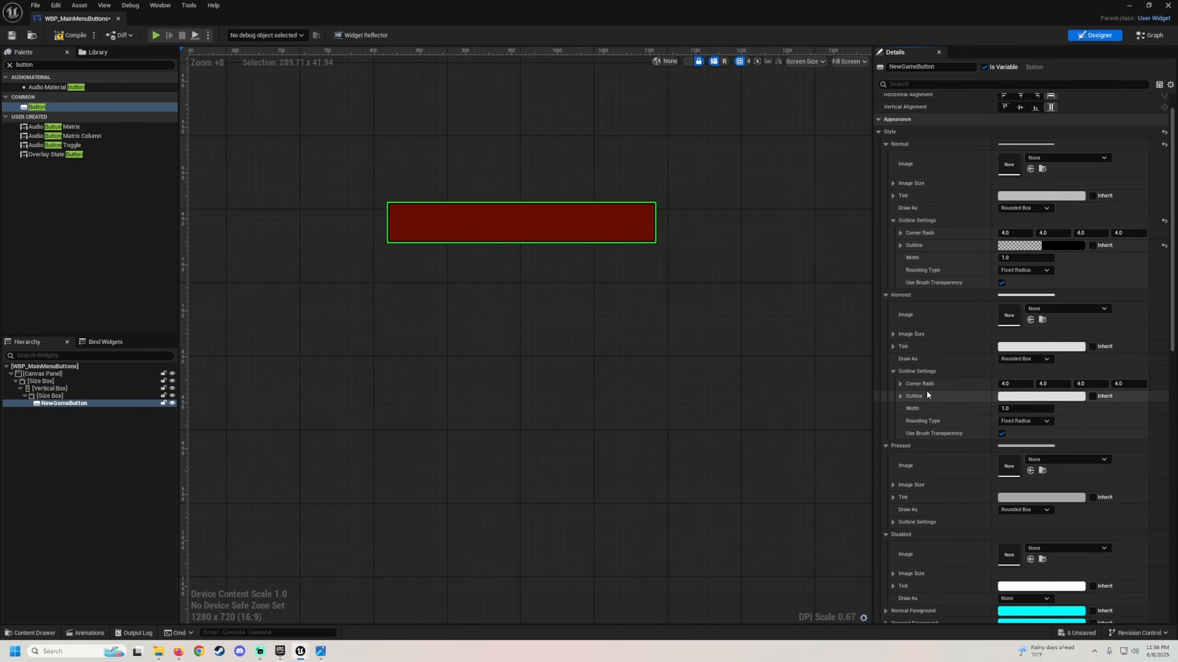
right_click(922, 373)
left_click(946, 421)
scroll(923, 415, "down", 3)
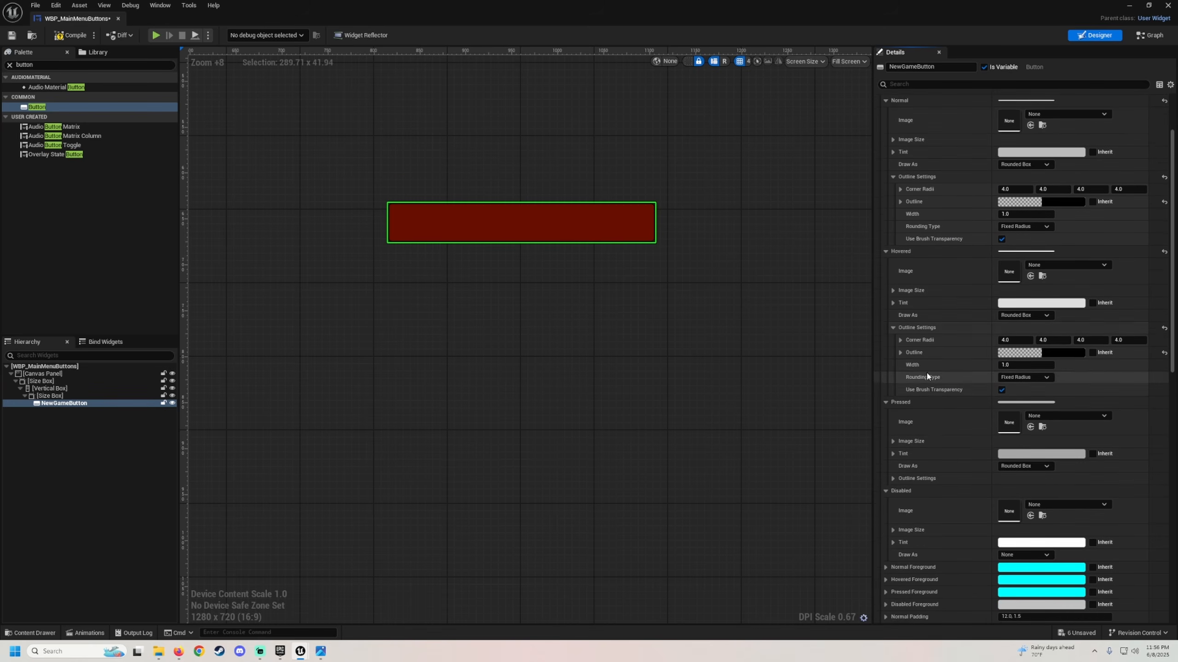
right_click(916, 435)
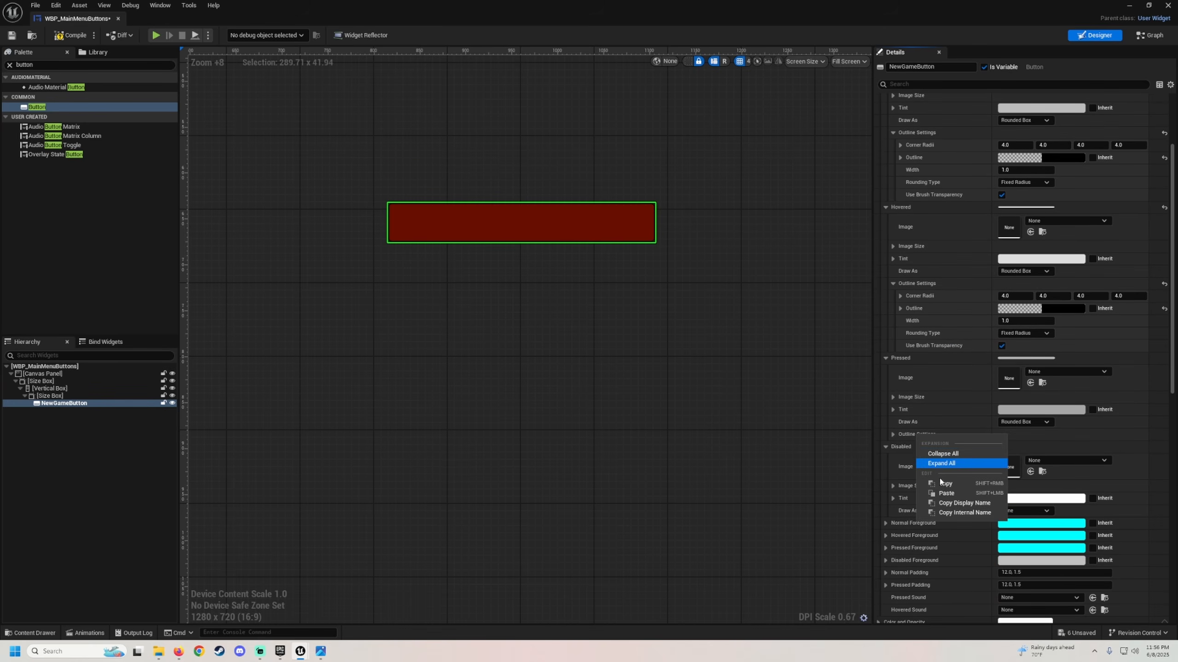
left_click(943, 493)
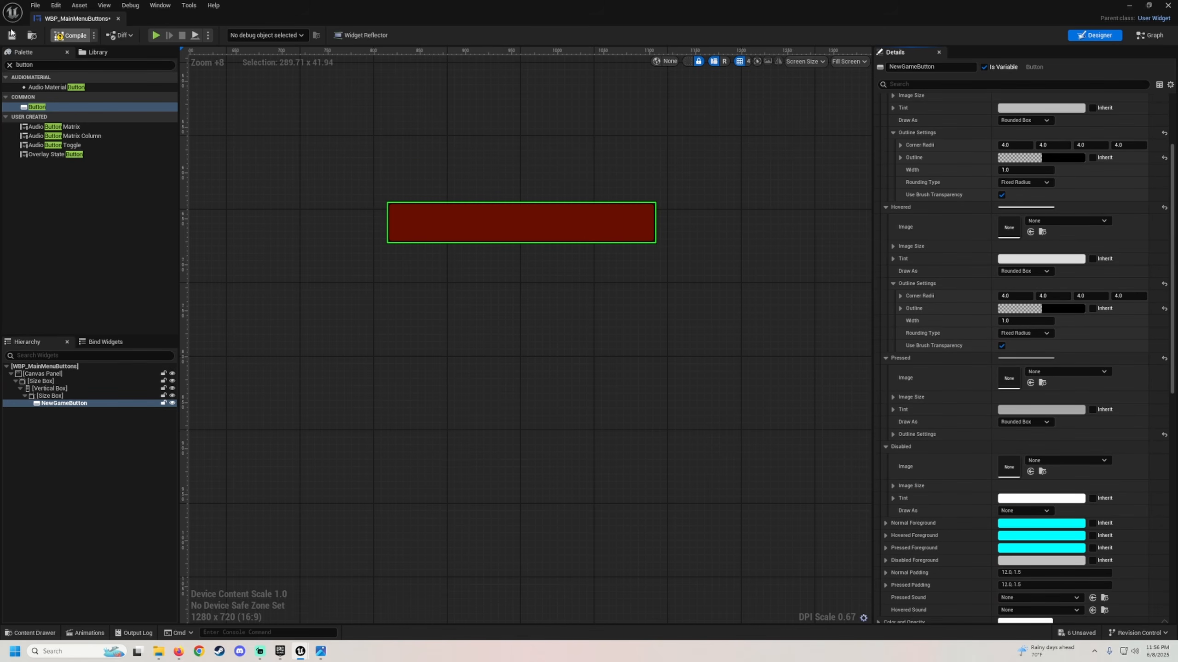
Step: Find the Text widget in the palette and add it as a child of NewGameButton
left_click(9, 65)
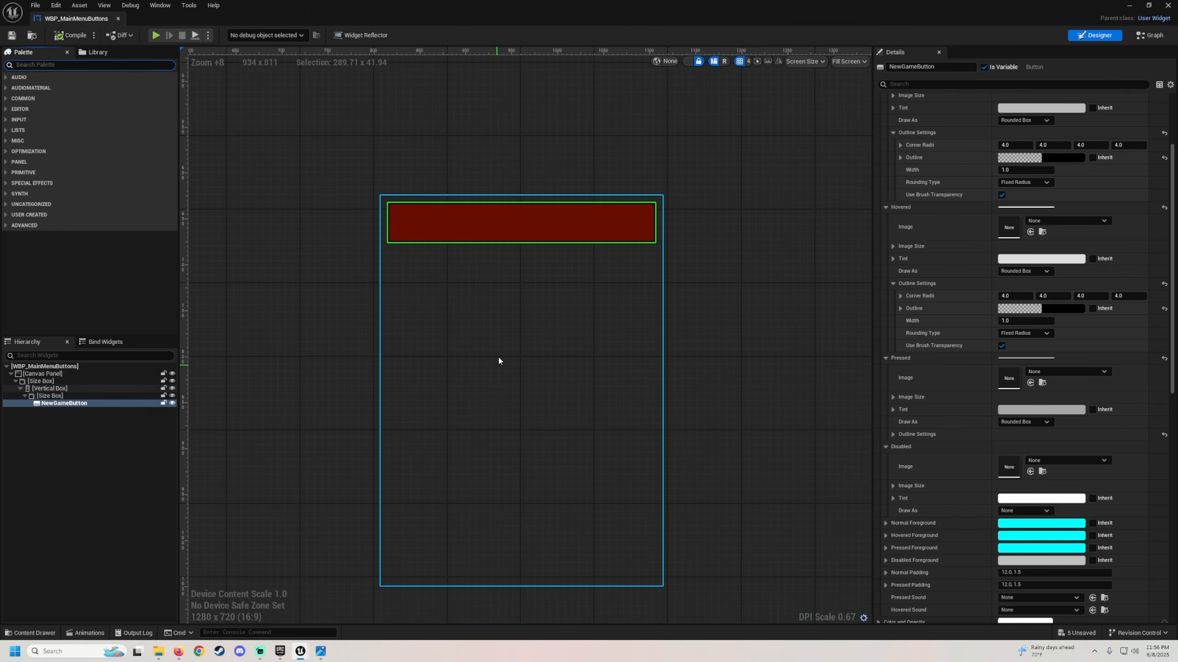
right_click_drag(499, 360, 520, 386)
scroll(898, 262, "up", 10)
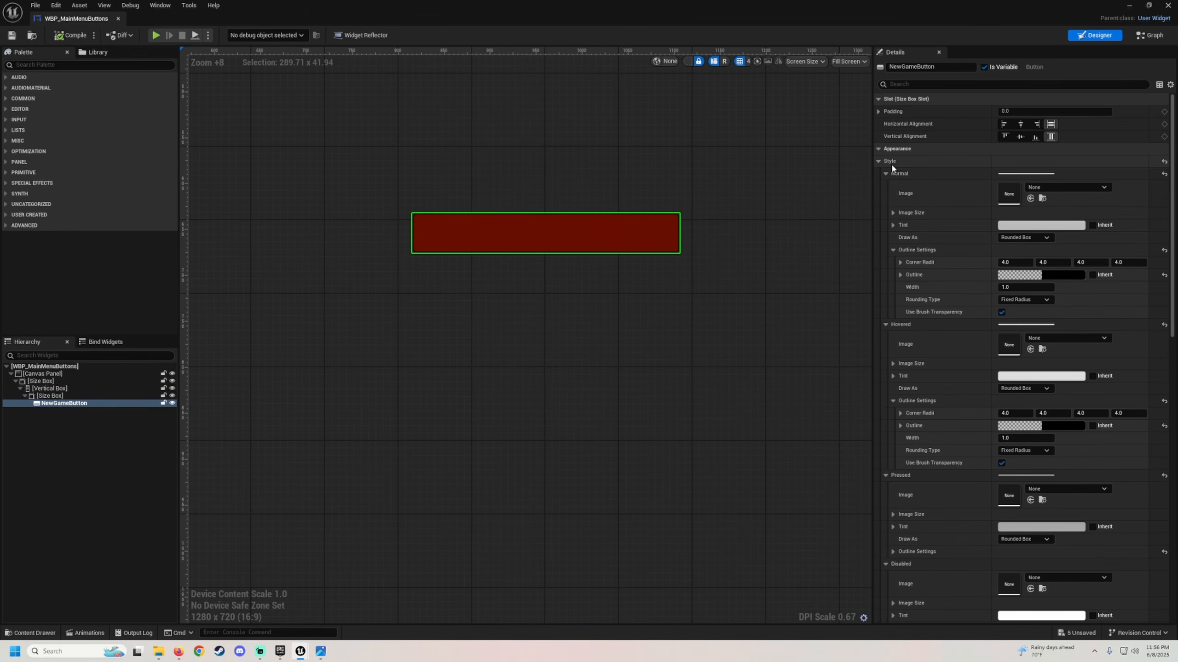
left_click(881, 162)
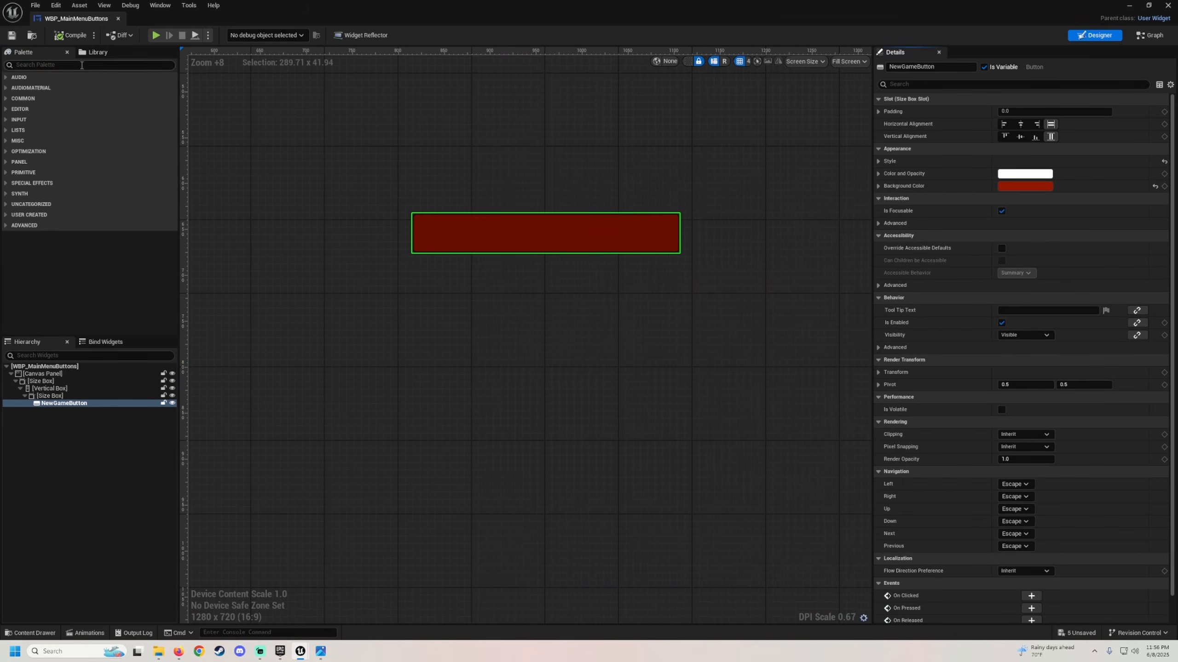
left_click(58, 65)
type("text")
left_click(38, 97)
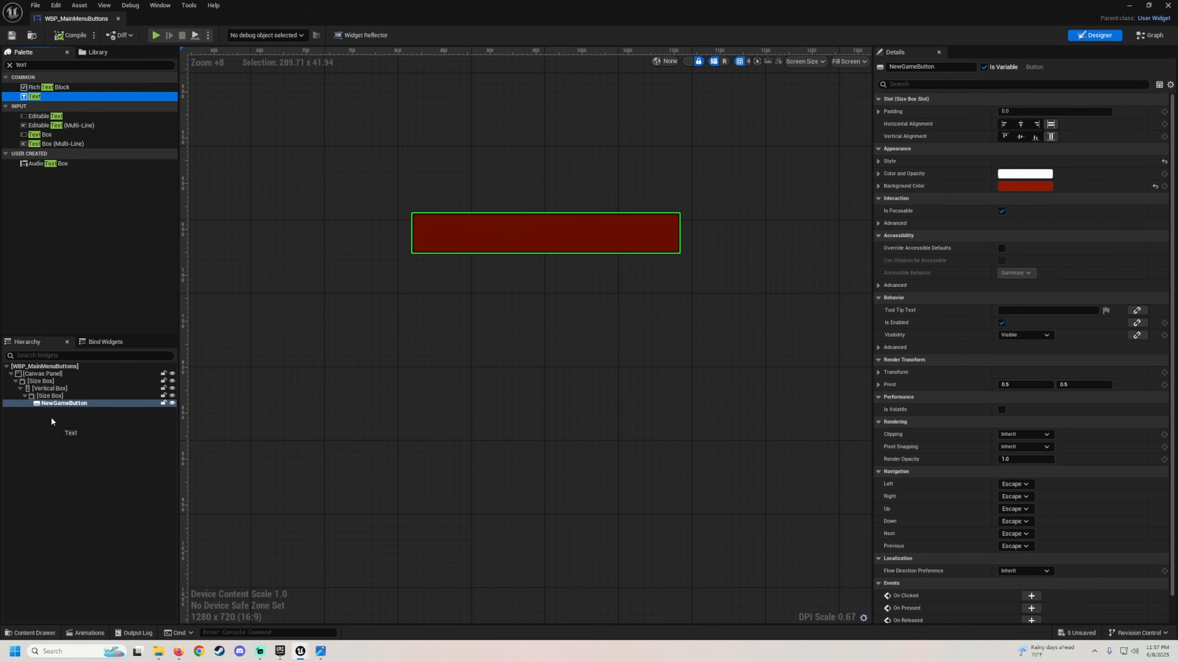
left_click_drag(51, 421, 64, 403)
left_click(71, 411)
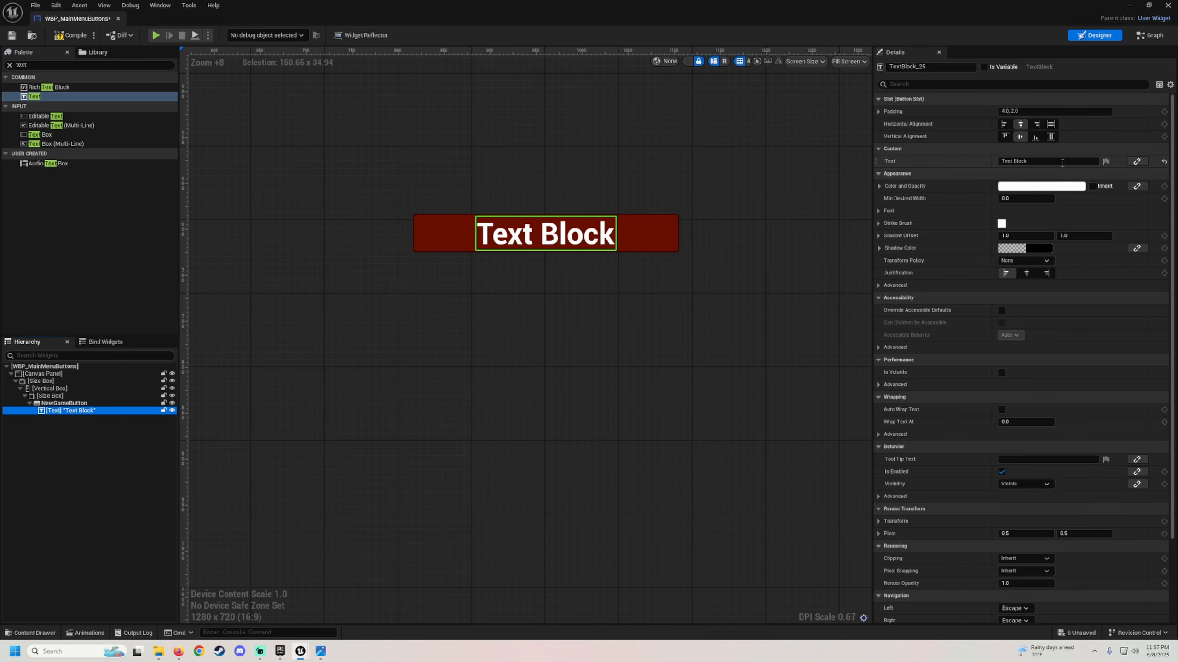
Step: Set the text block's content to "New Game"
left_click(1061, 163)
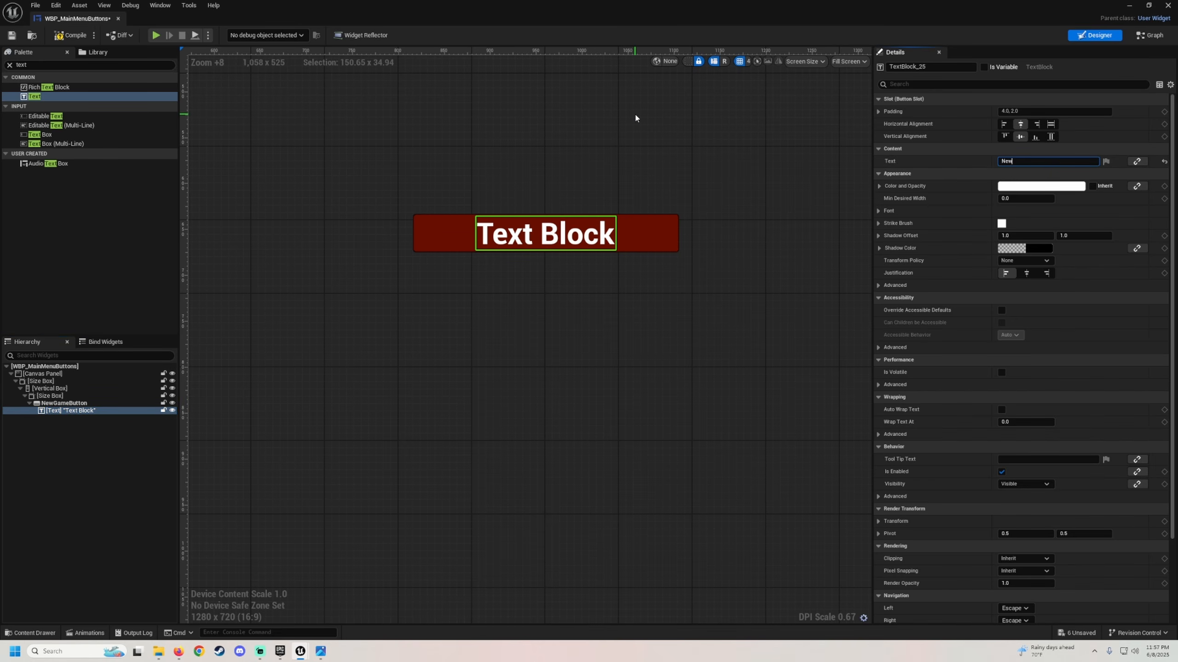
type("New Game")
key("Return")
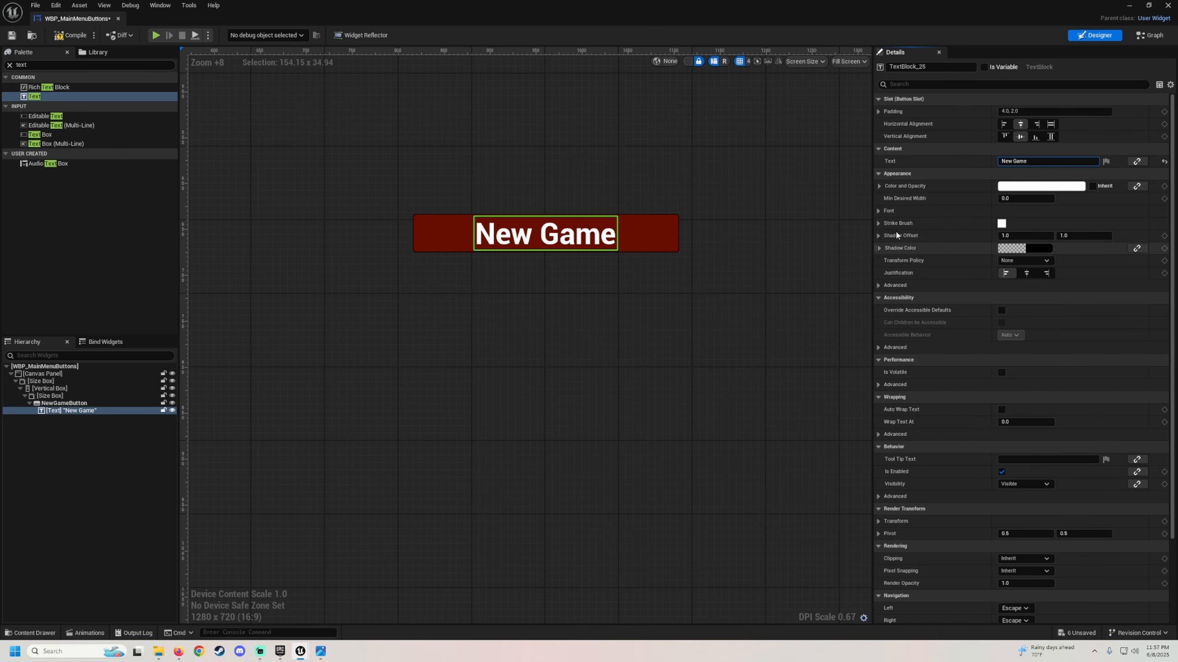
Step: Try the RobotoTiny, DroidSansMono and Roboto font families on the New Game text and settle on RobotoTiny
left_click(883, 214)
left_click(878, 211)
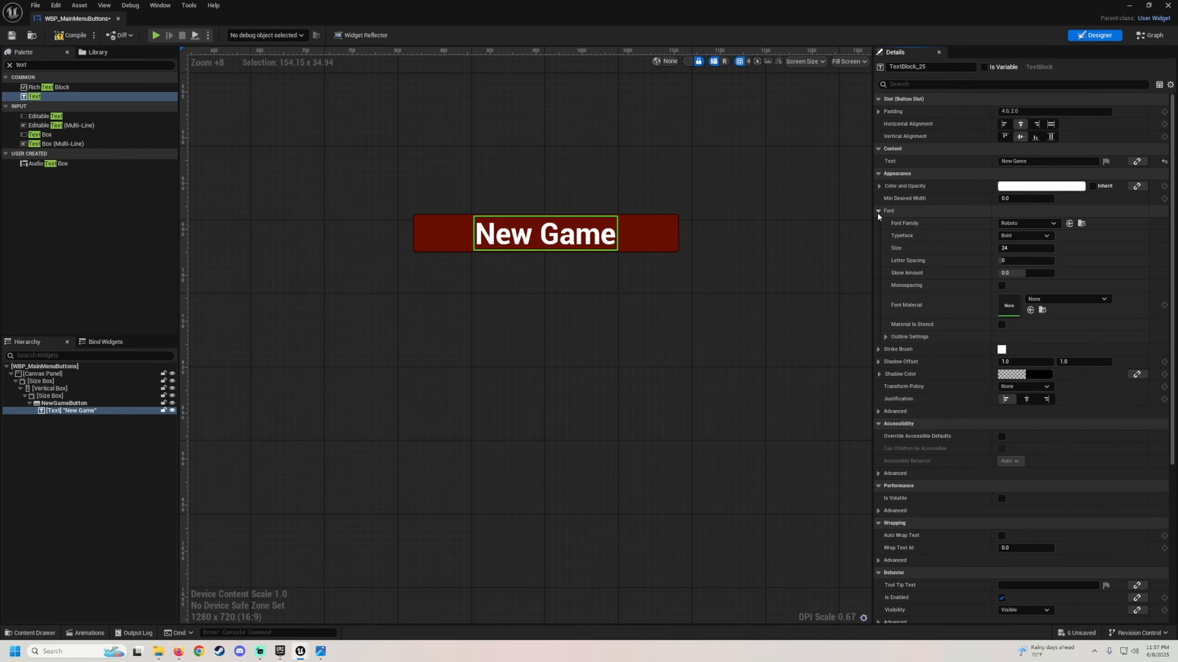
left_click(1027, 223)
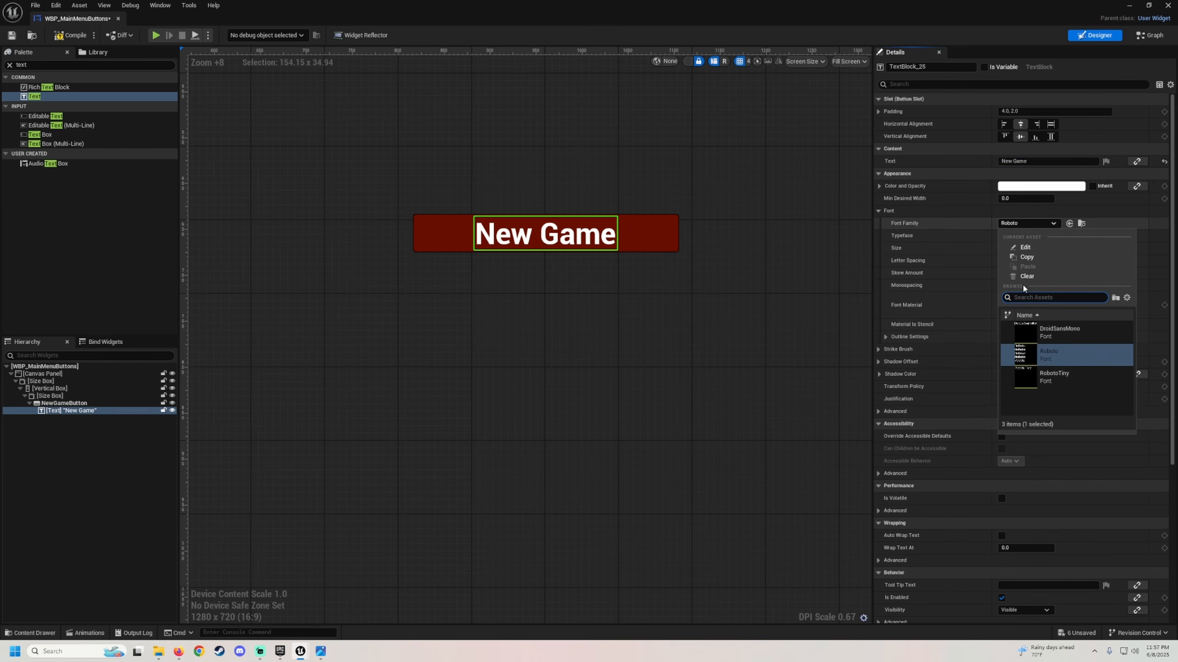
left_click(1054, 377)
left_click(1032, 226)
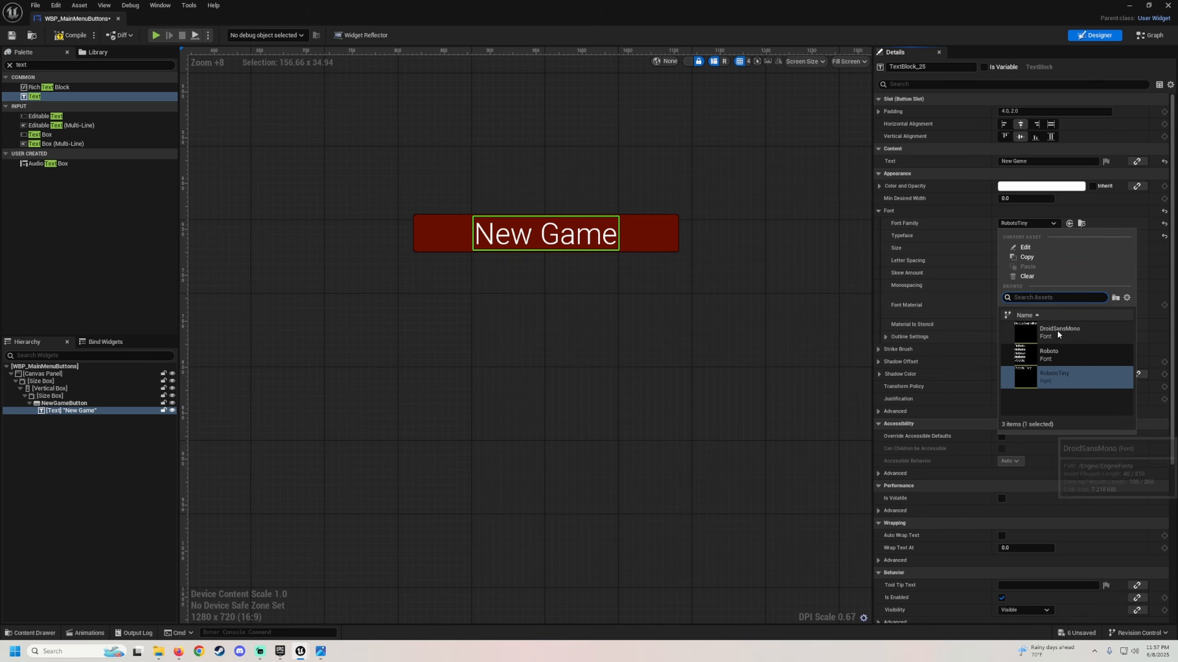
left_click(1040, 332)
left_click(1029, 224)
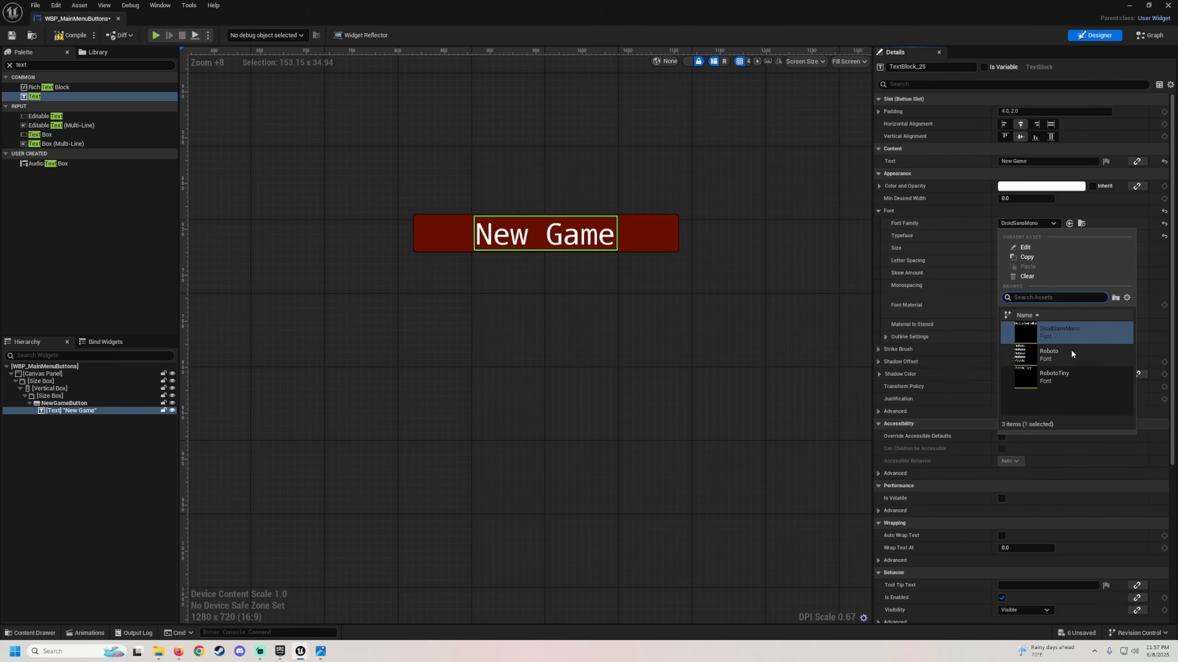
left_click(1066, 355)
left_click(1028, 227)
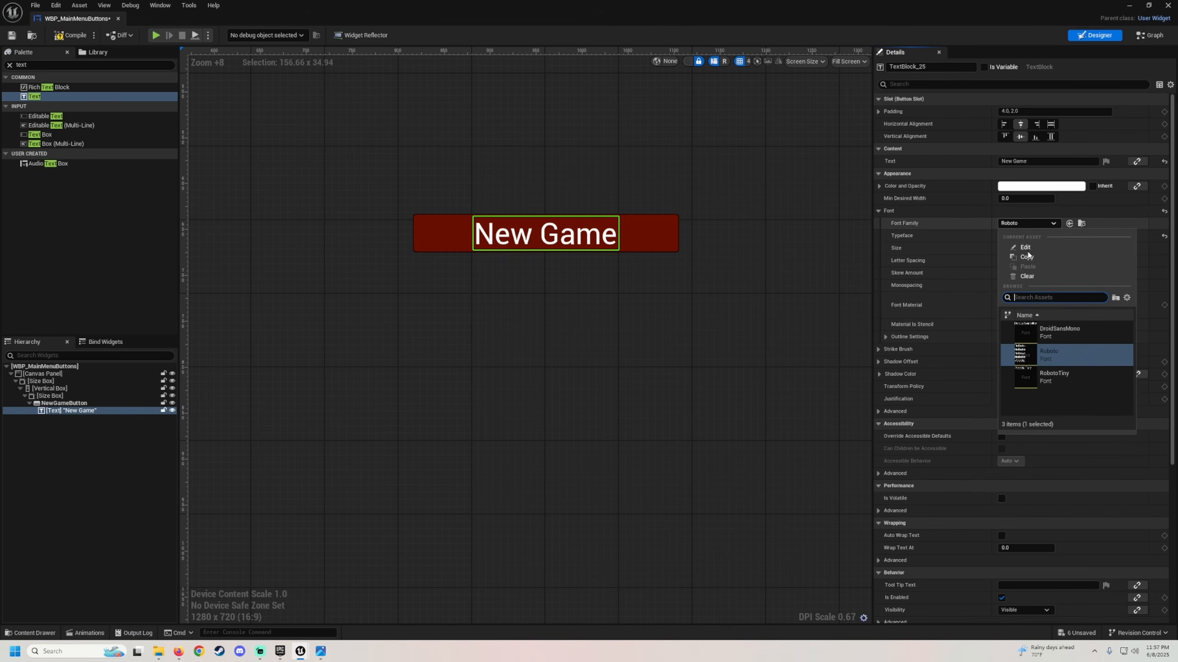
left_click(1060, 376)
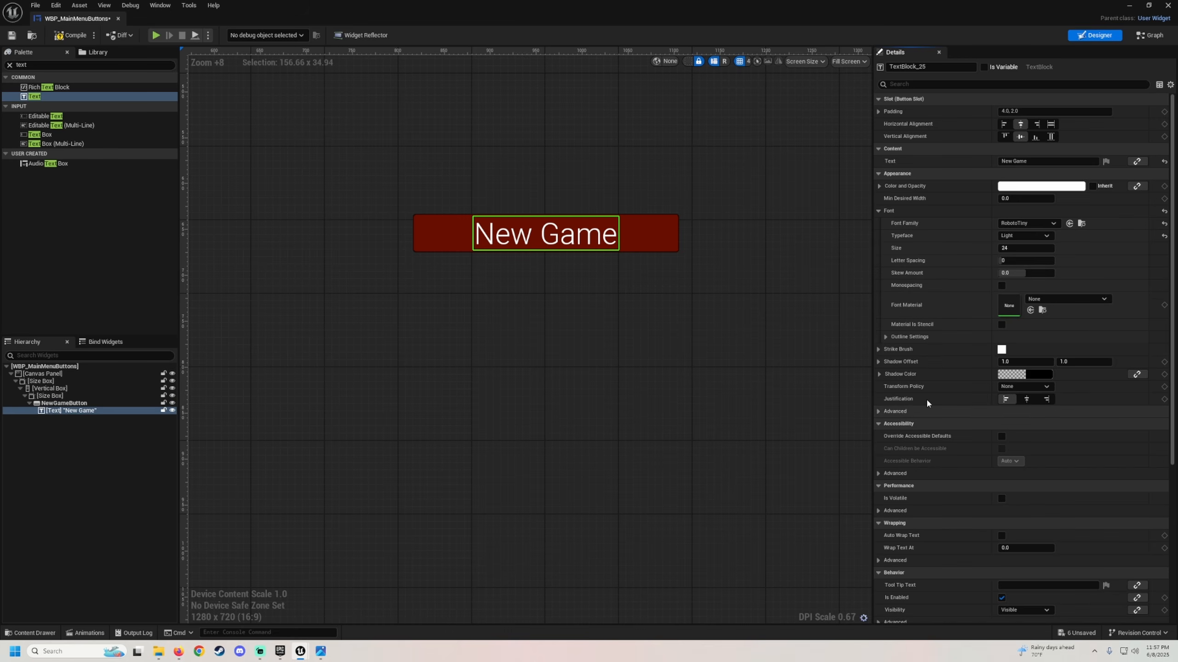
Step: Set the New Game text's font outline size to 1 and check how it looks on the button
left_click(886, 337)
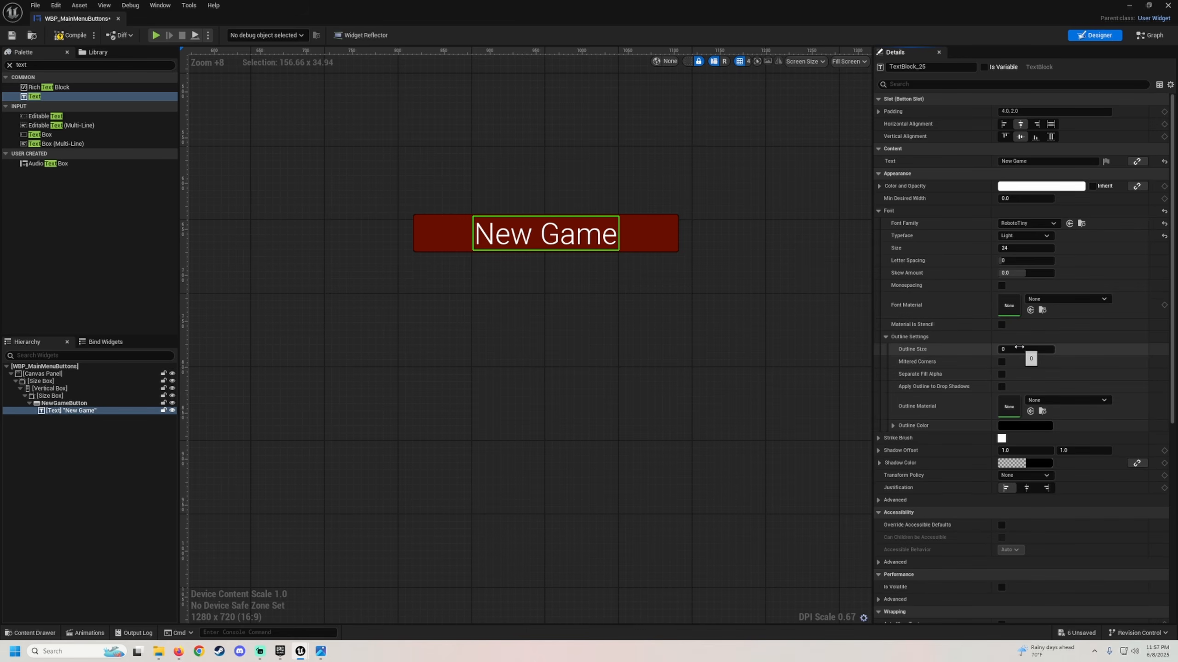
type("1")
key("Return")
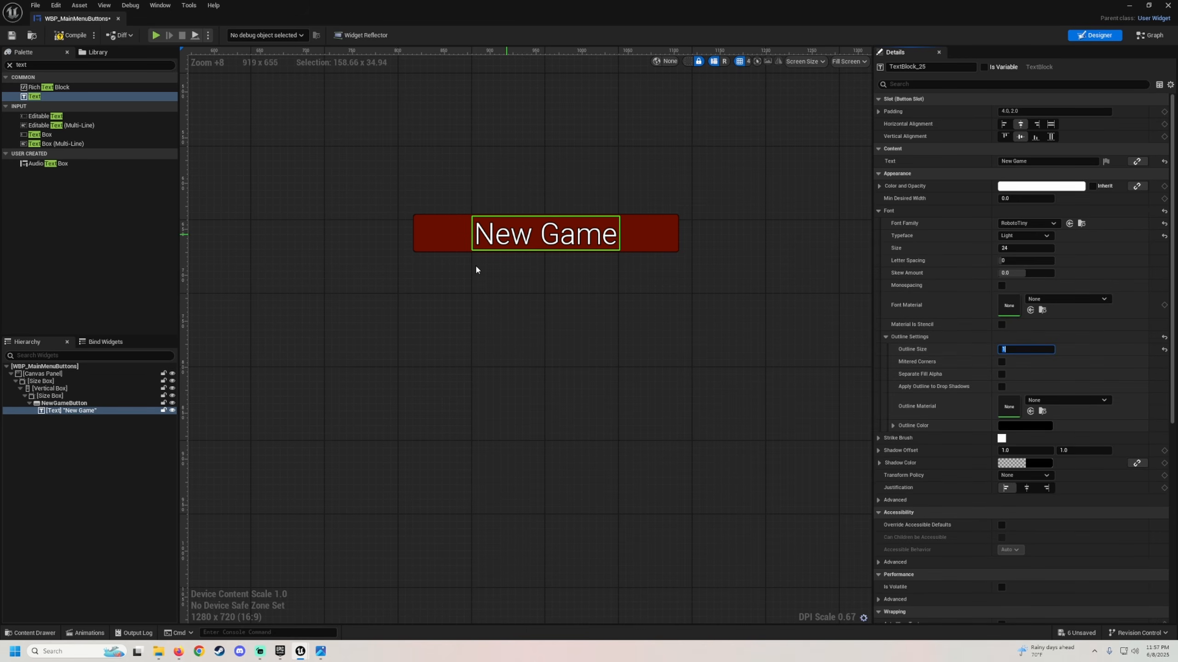
scroll(647, 345, "down", 2)
scroll(647, 346, "up", 1)
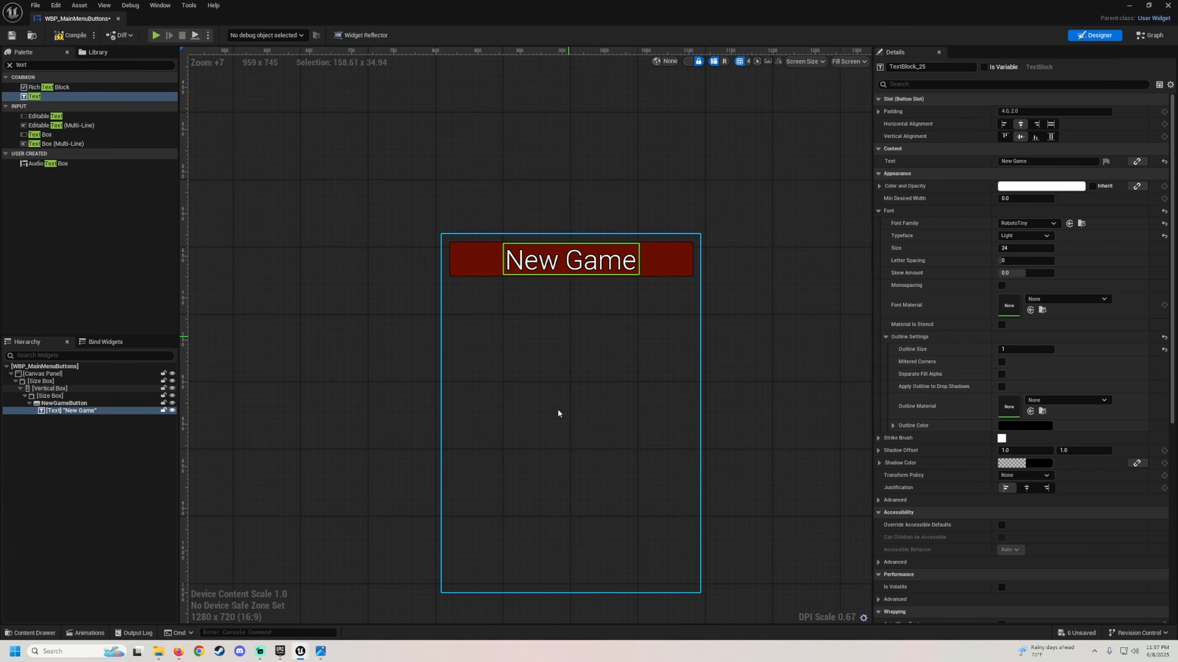
Step: Show NewGameButton's Style settings and shrink the widget editor window to reach the level editor's content browser
left_click(74, 404)
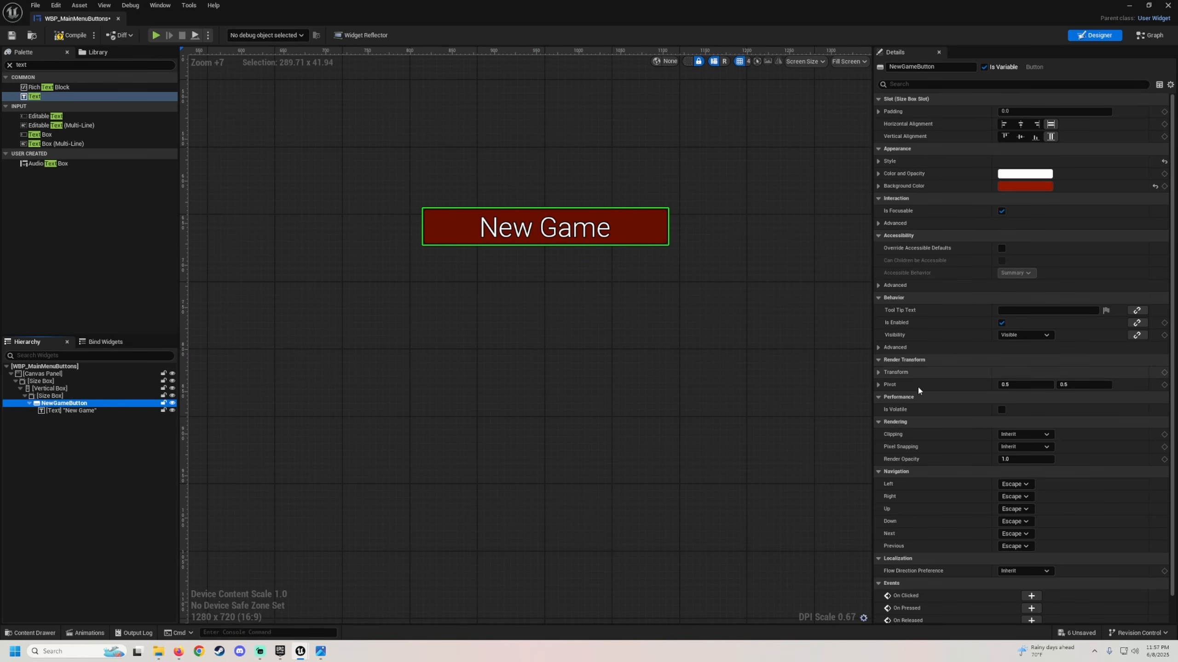
left_click(879, 161)
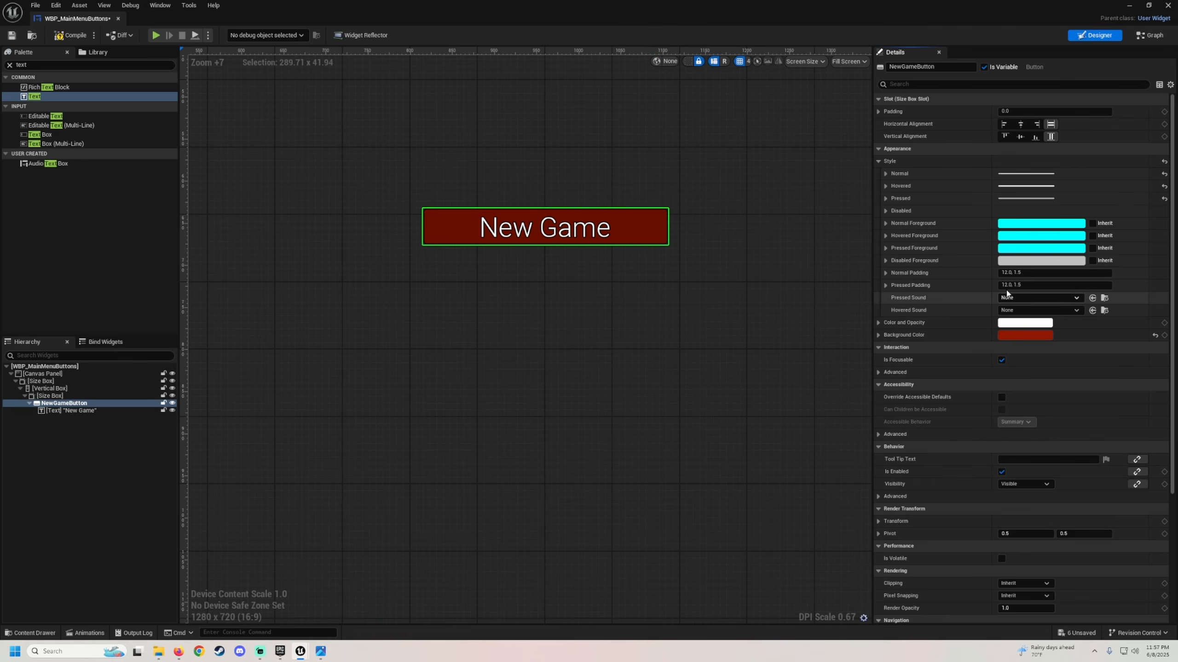
left_click(1149, 5)
left_click_drag(481, 109, 499, 101)
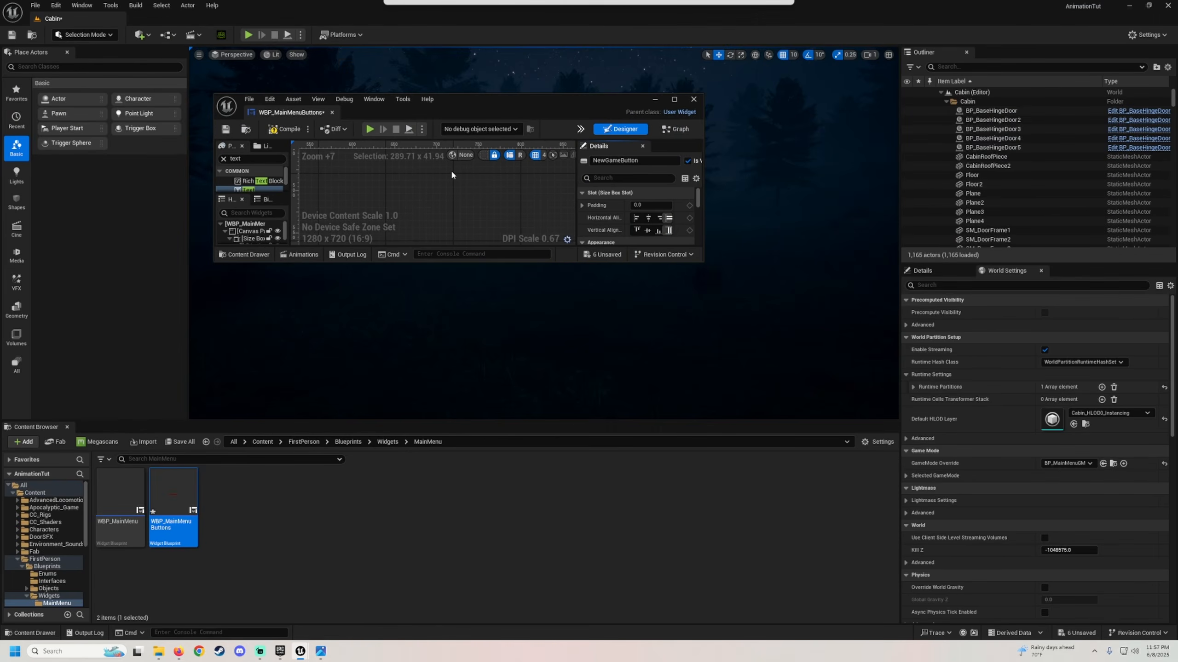
Step: Audition the click sounds in the Apocalyptic_Game/UI folder and select Apocalyptic_Game_User_Interface_General_Click_2
left_click(54, 507)
double_click(133, 487)
left_click(172, 491)
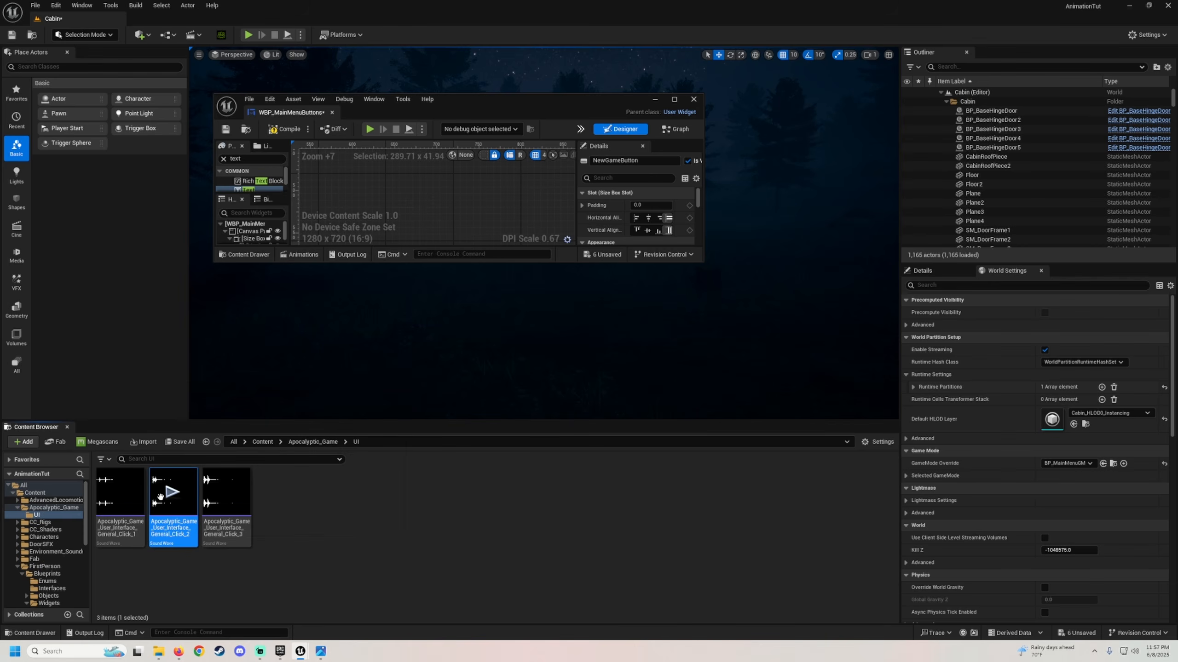
left_click(120, 492)
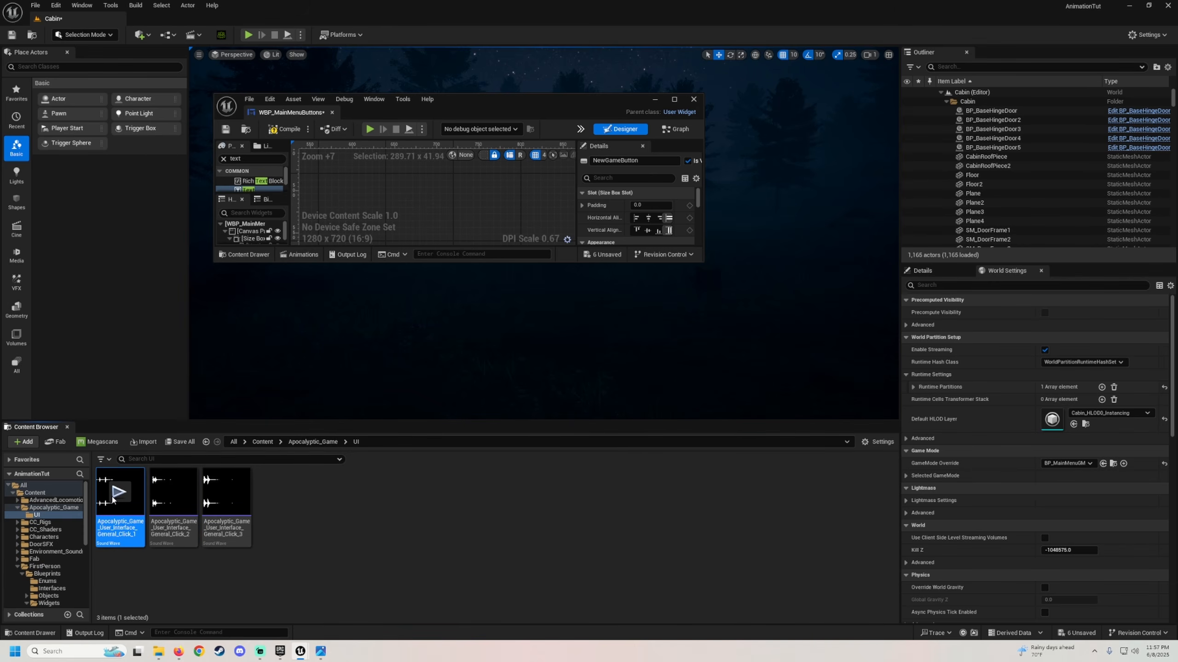
left_click(184, 489)
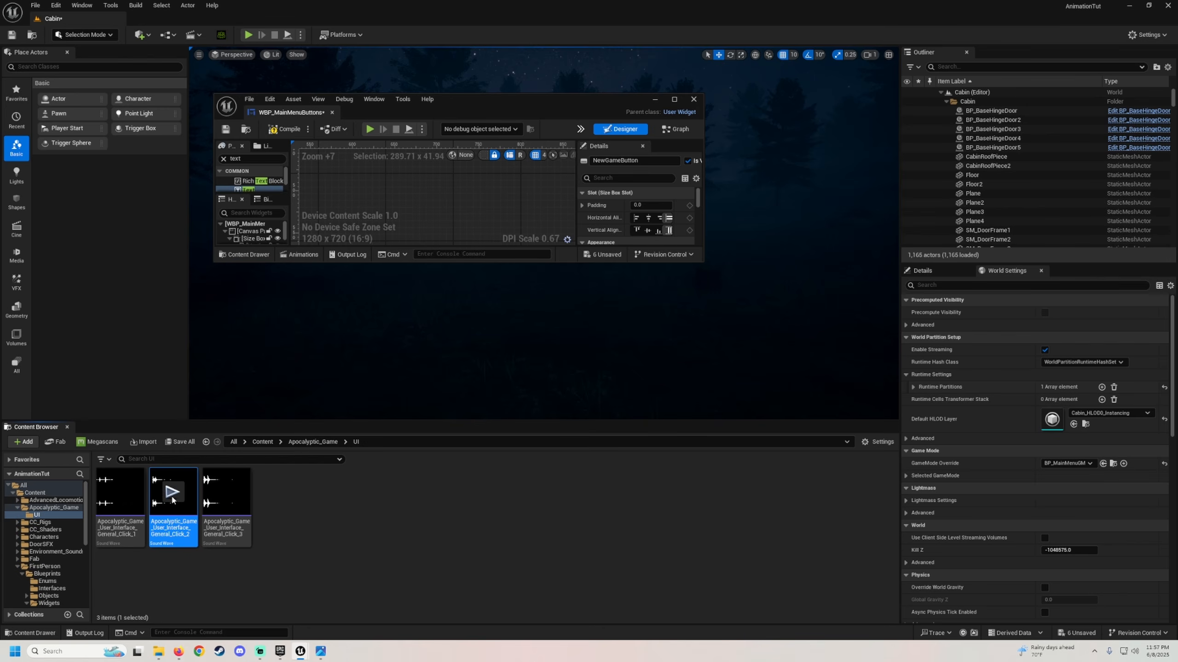
left_click(174, 495)
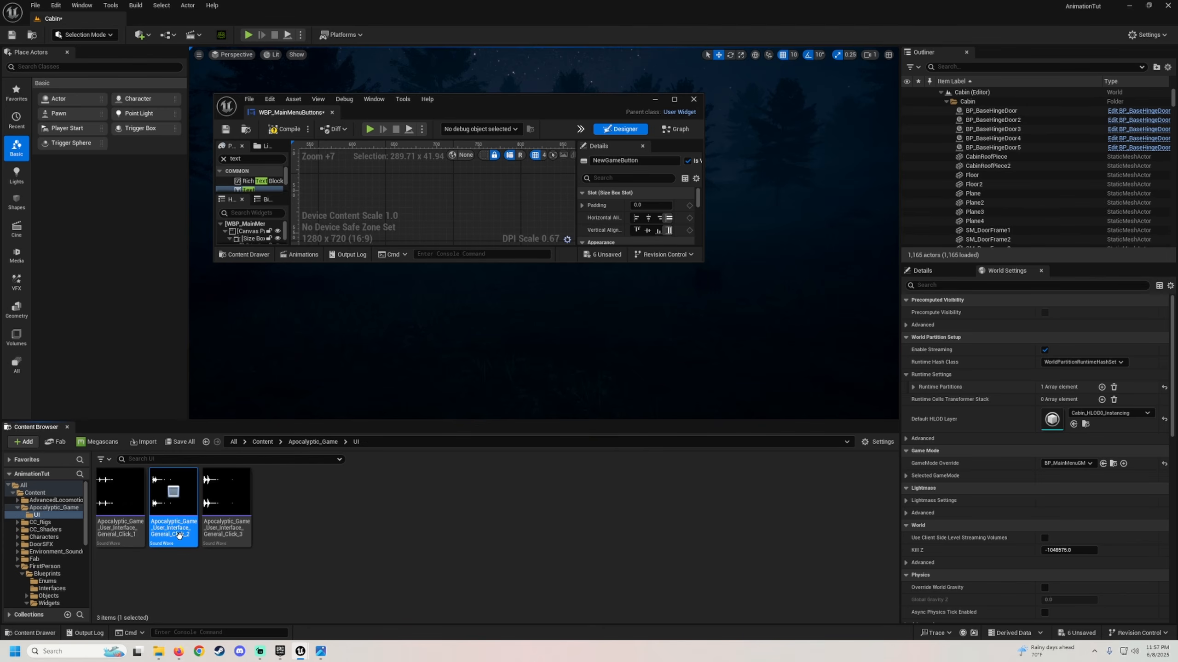
Step: Assign the selected Apocalyptic_Game_User_Interface_General_Click_2 sound as NewGameButton's Hovered Sound, then return to the content browser
left_click(673, 99)
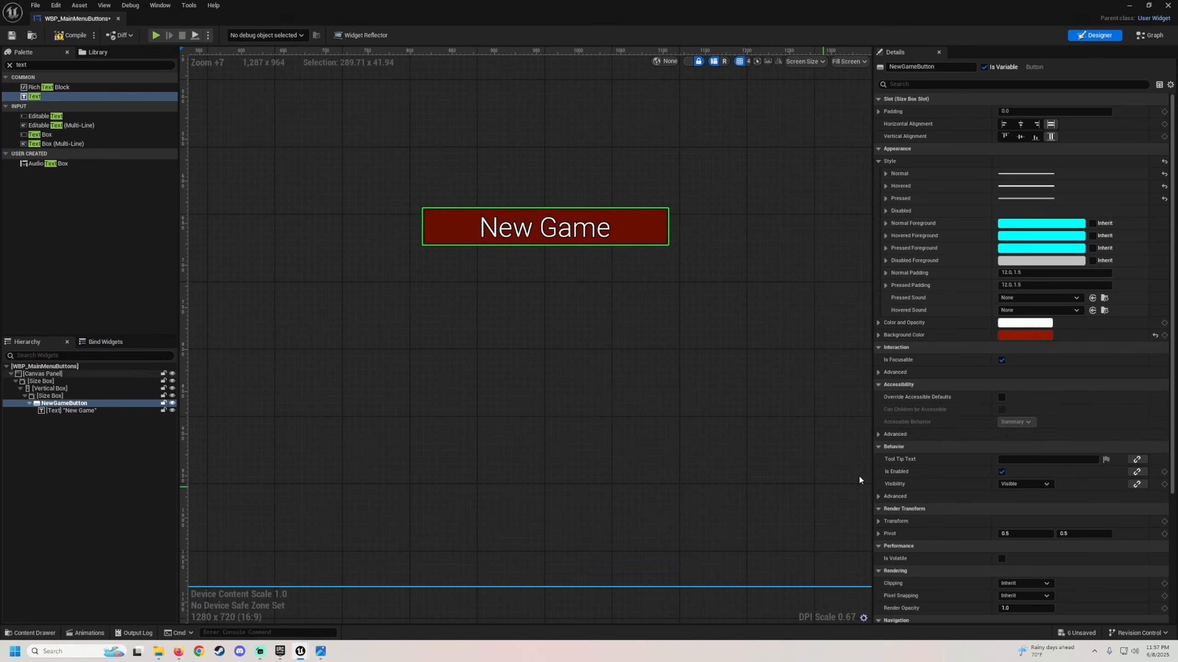
left_click(1092, 311)
left_click(1147, 5)
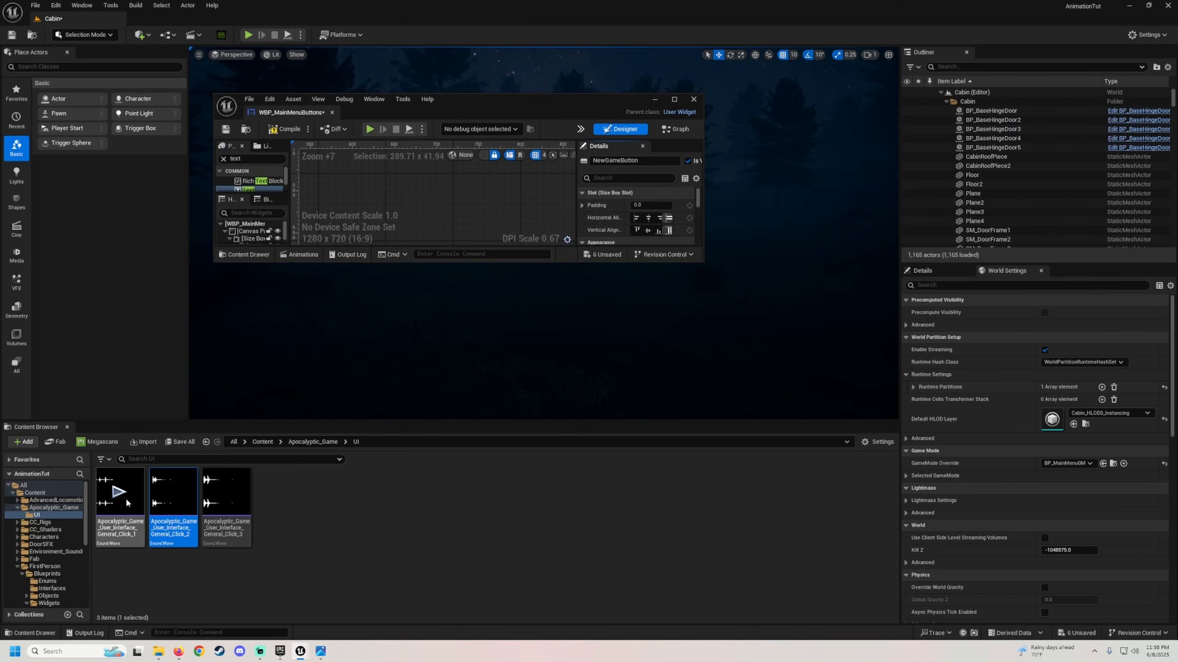
Step: Assign Apocalyptic_Game_User_Interface_General_Click_1 as NewGameButton's Pressed Sound in the widget editor, then compile and save the widget
left_click(107, 535)
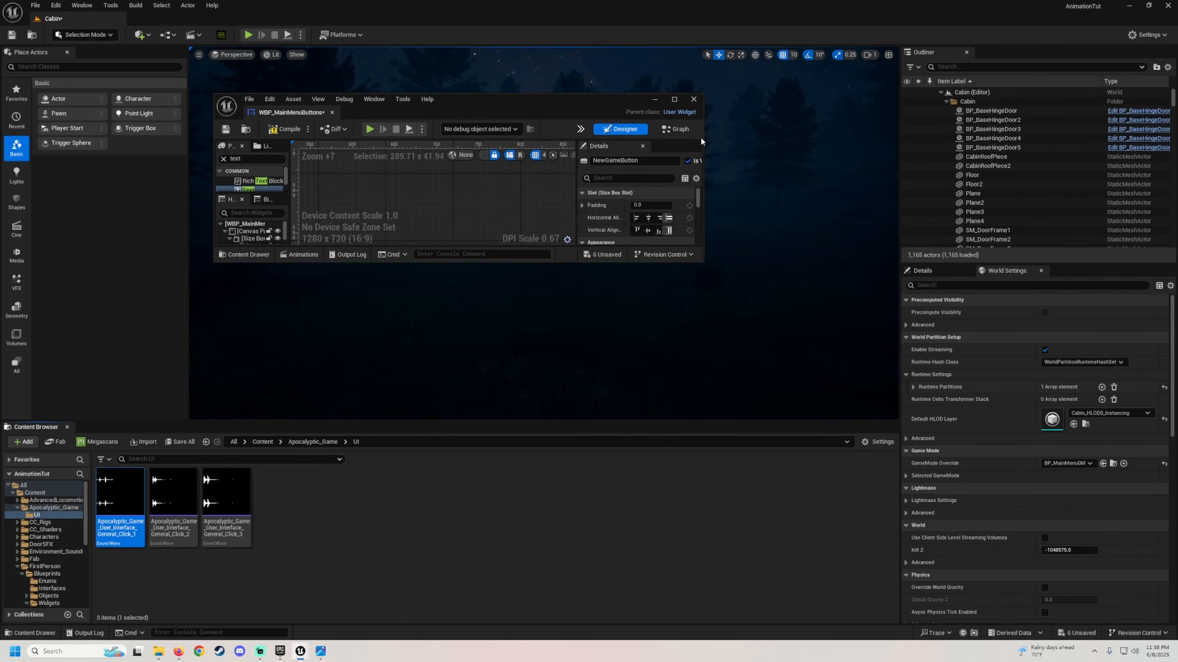
left_click(674, 100)
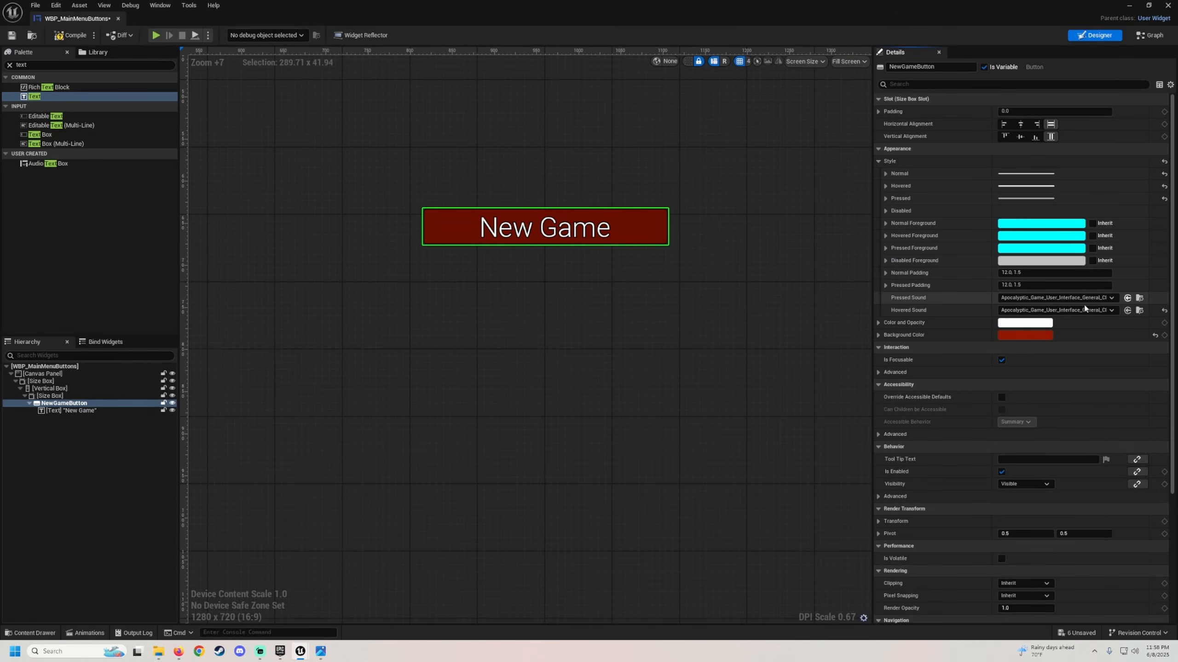
left_click(86, 37)
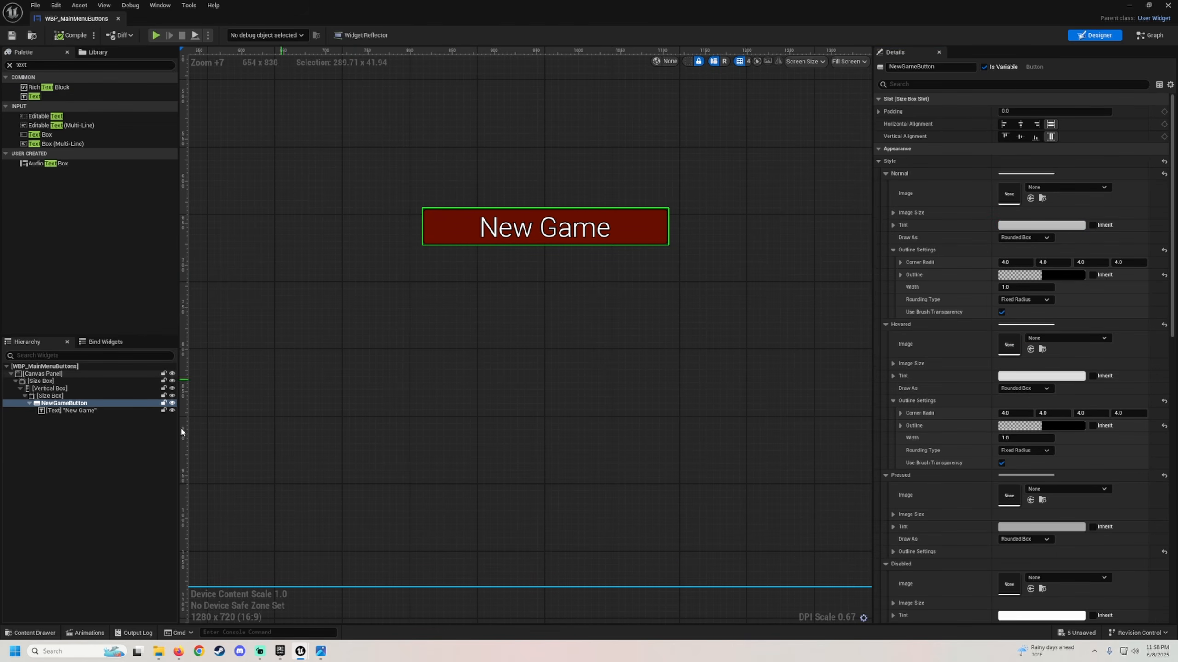
Step: Clear the palette search, duplicate the size box holding NewGameButton, and rename the copied button LoadGameButton
left_click(8, 65)
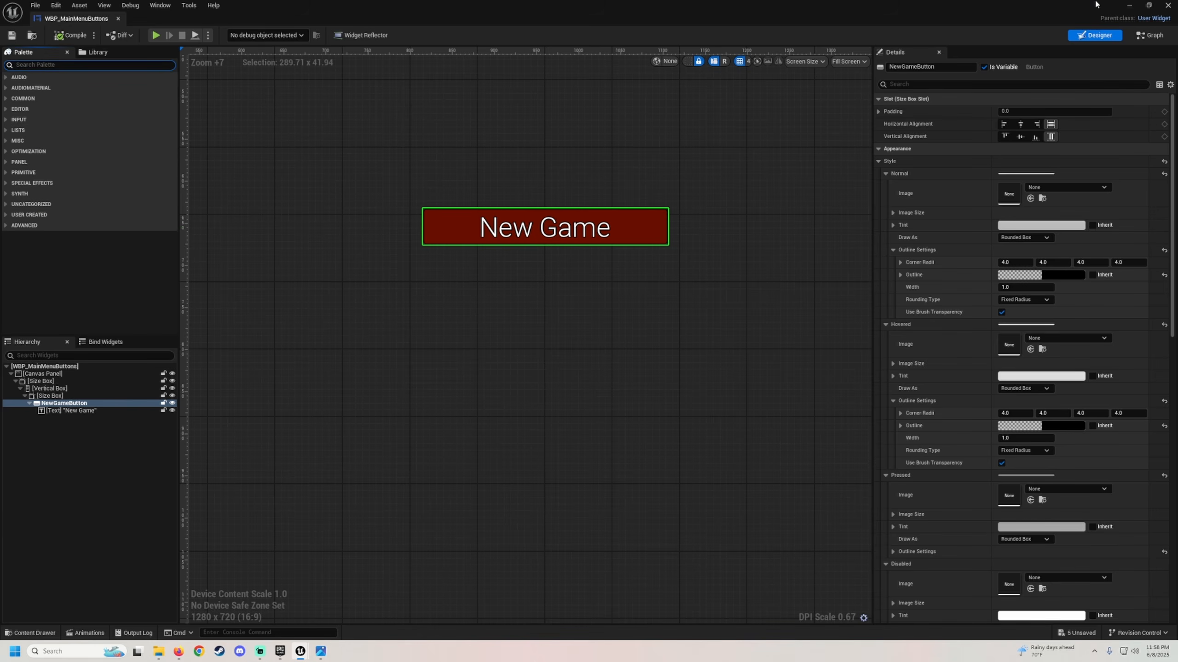
left_click(57, 396)
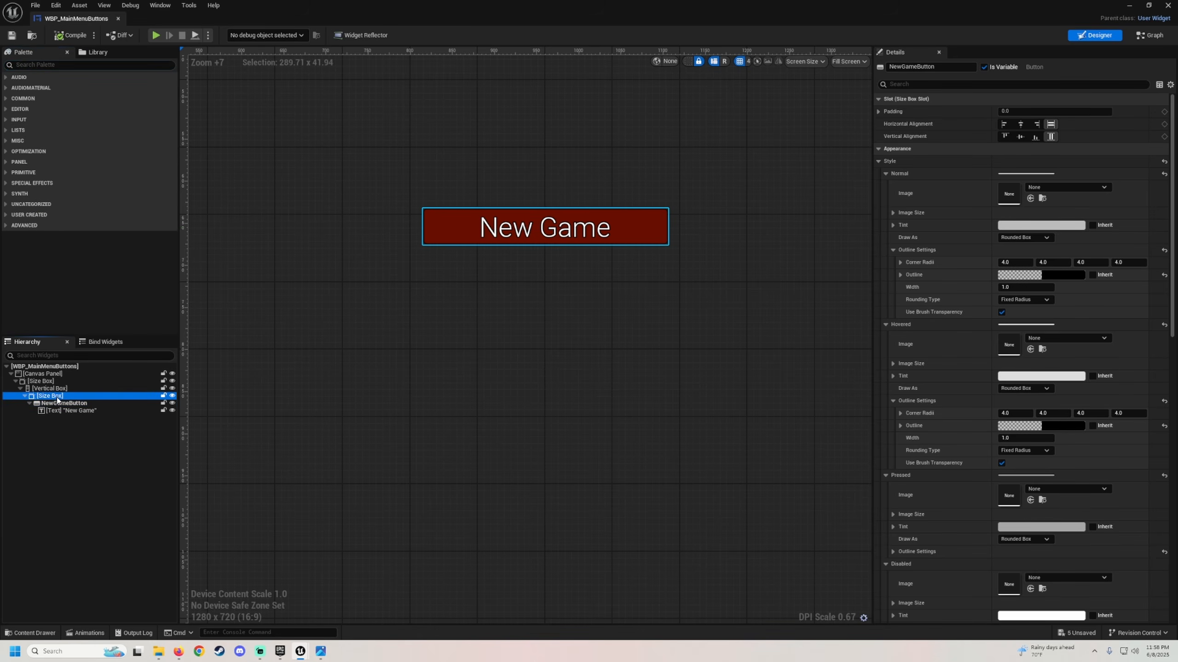
right_click(56, 396)
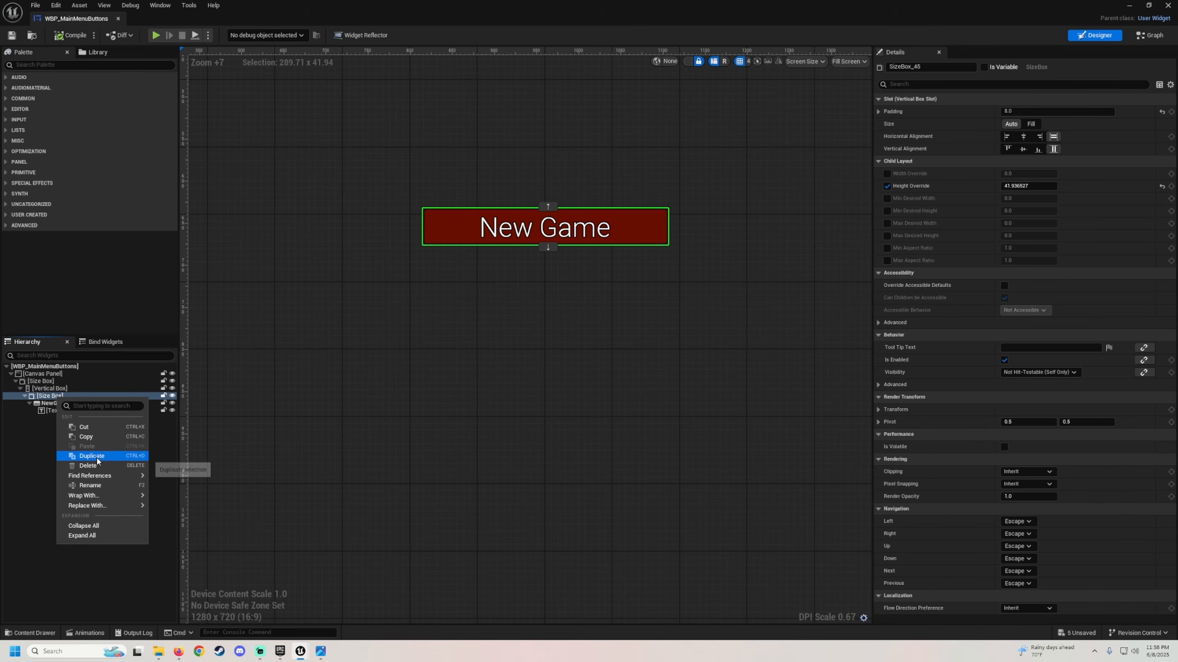
left_click(135, 457)
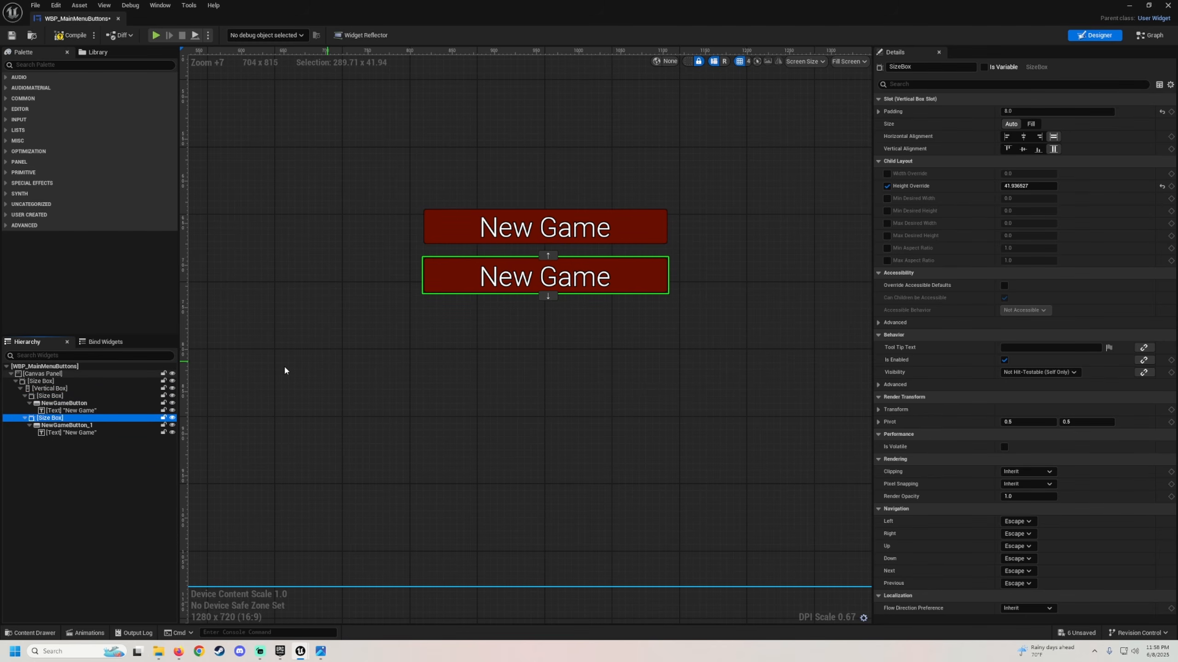
left_click(80, 425)
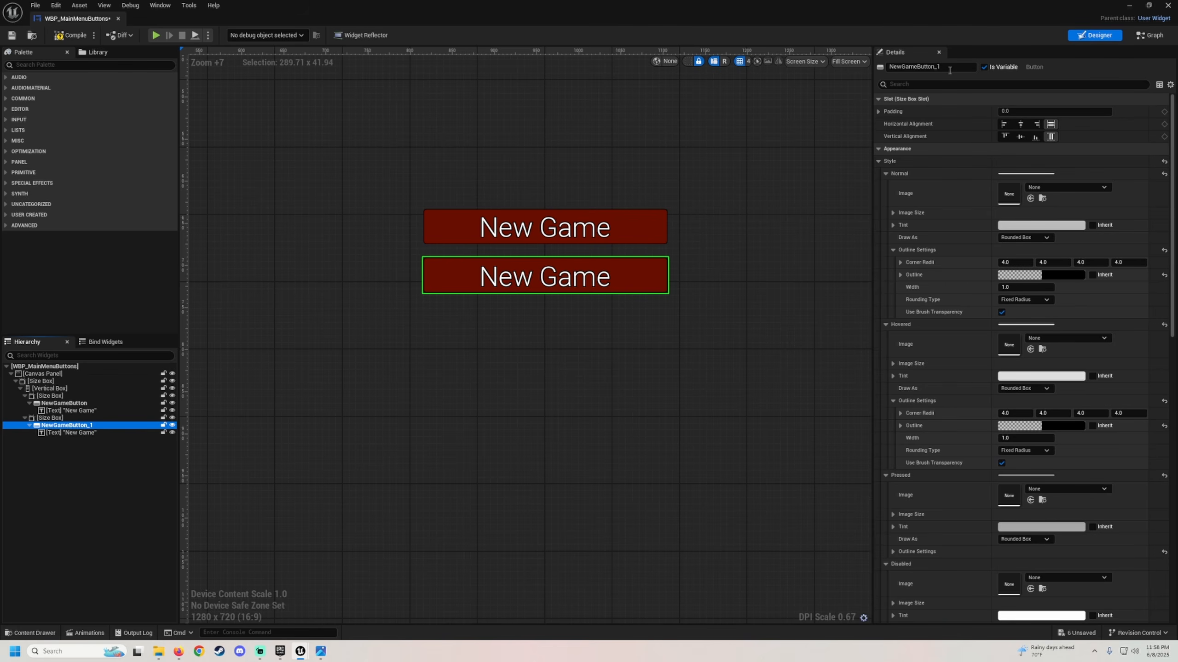
left_click(937, 66)
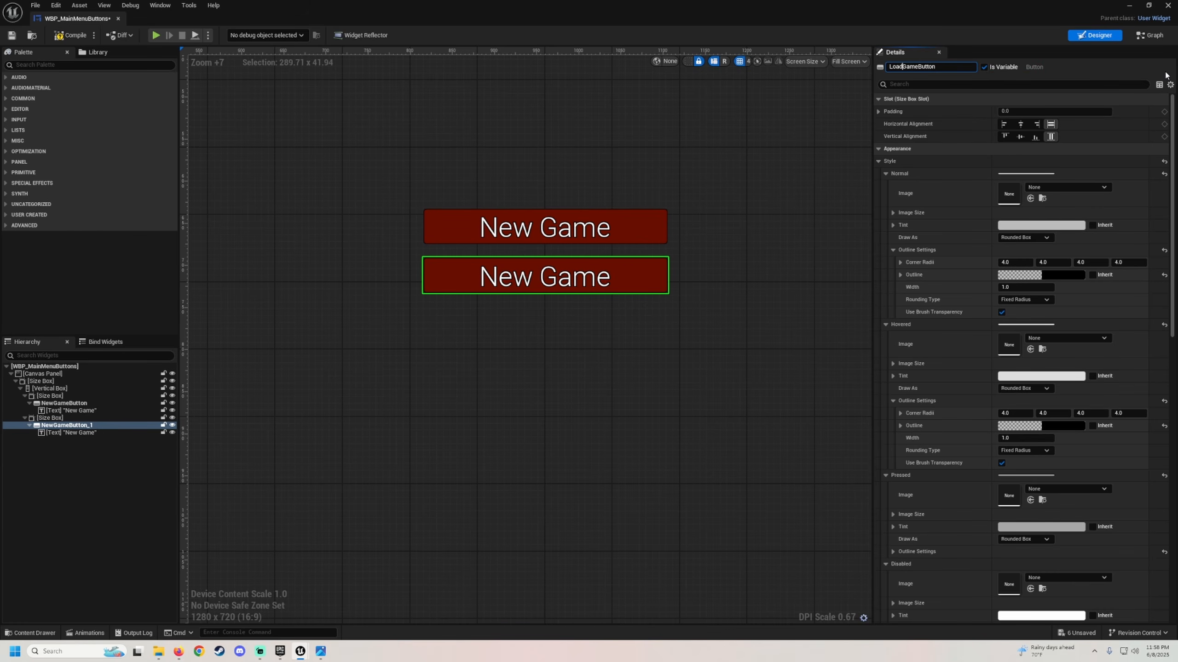
key("Return")
Step: Change the text inside LoadGameButton to Load Game
left_click(69, 434)
left_click(1046, 161)
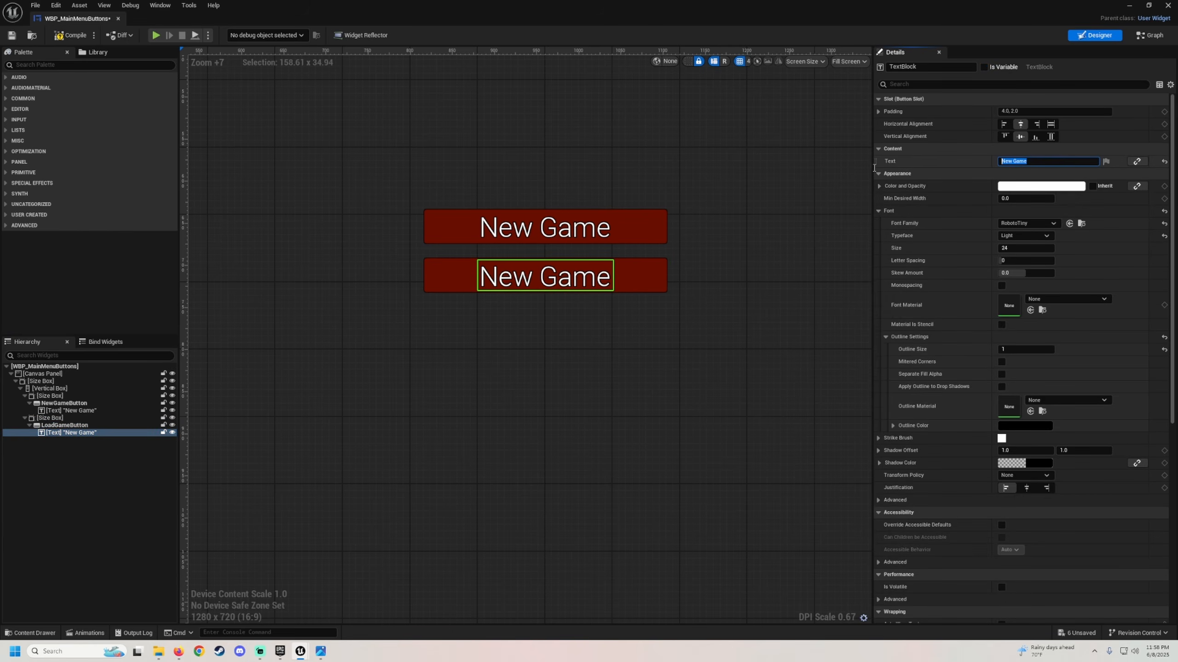
type("Load Ga")
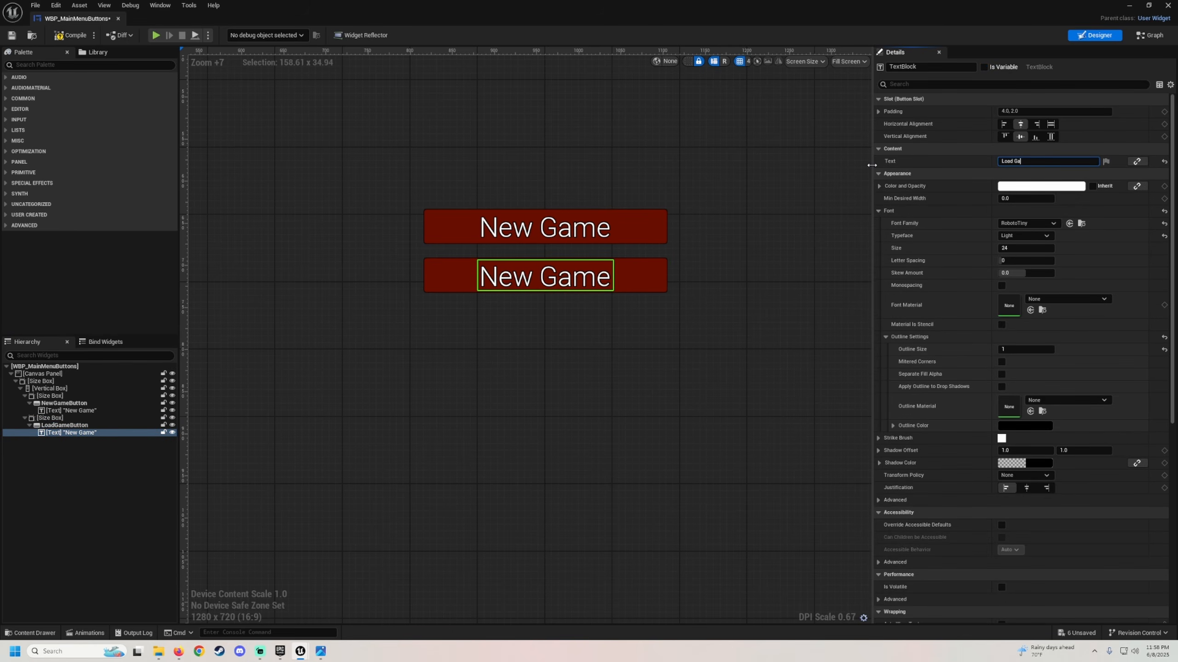
type("me")
key("Return")
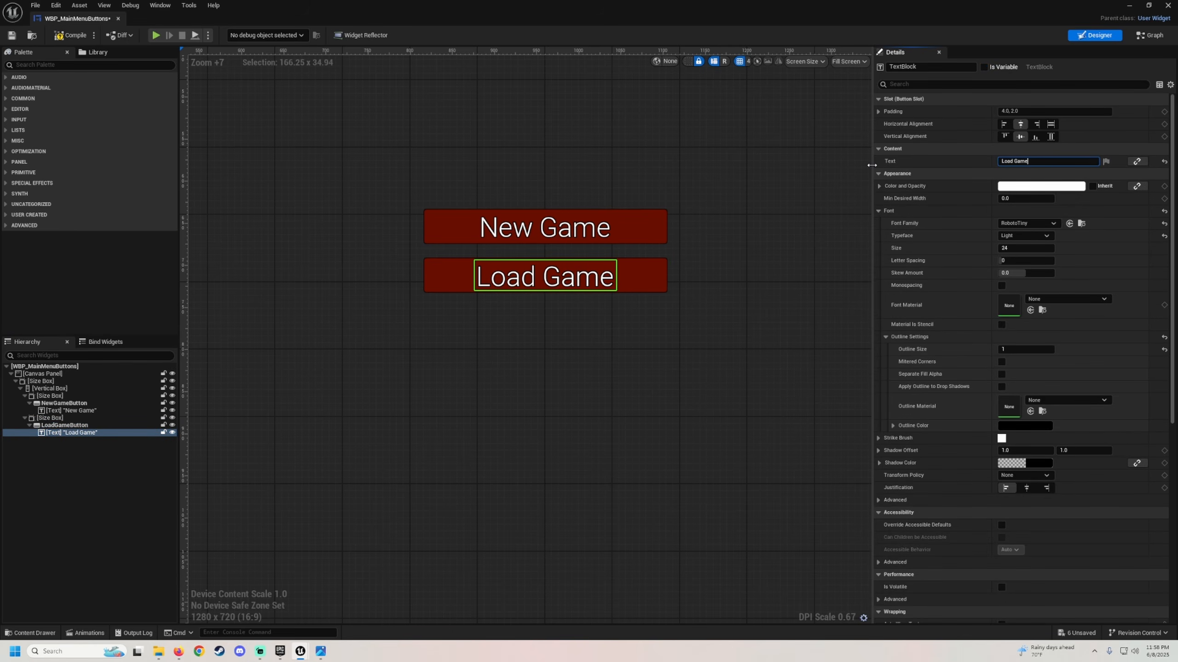
Step: Duplicate the size box holding LoadGameButton and rename the copied button OptionsButton
left_click(67, 419)
right_click(69, 420)
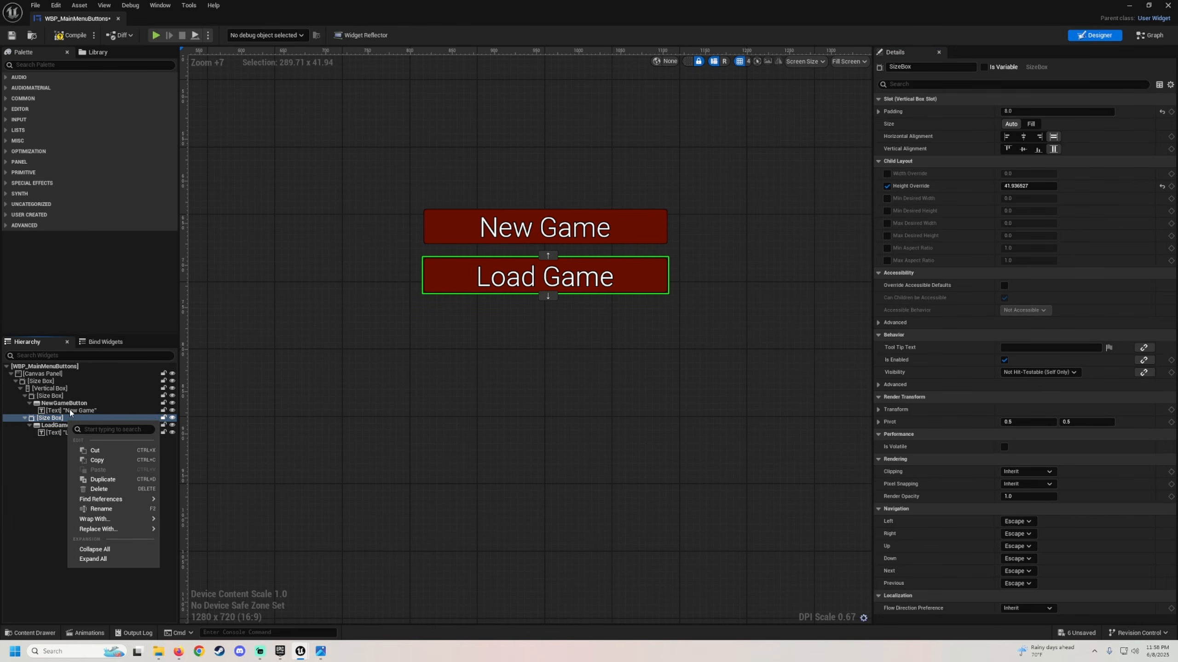
left_click(107, 480)
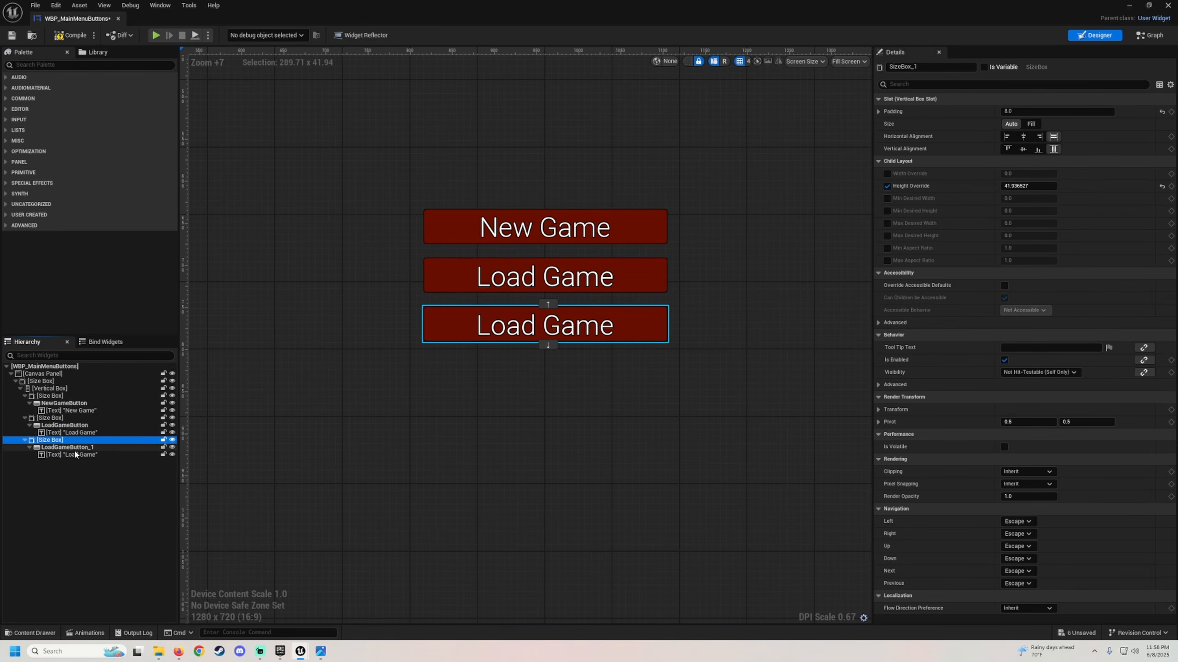
left_click(74, 448)
left_click(940, 67)
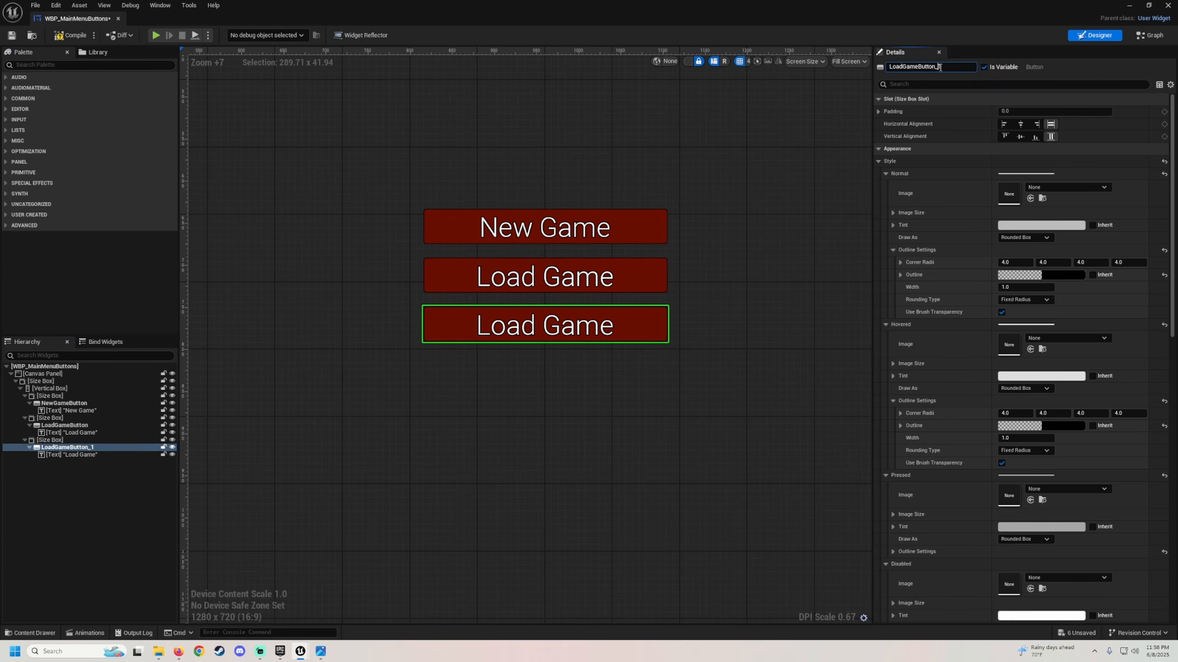
key("BackSpace")
key("BackSpace")
key("BackSpace")
type("O\"ptions")
key("Return")
Step: Change the text inside OptionsButton to Options
left_click(74, 455)
left_click(1034, 162)
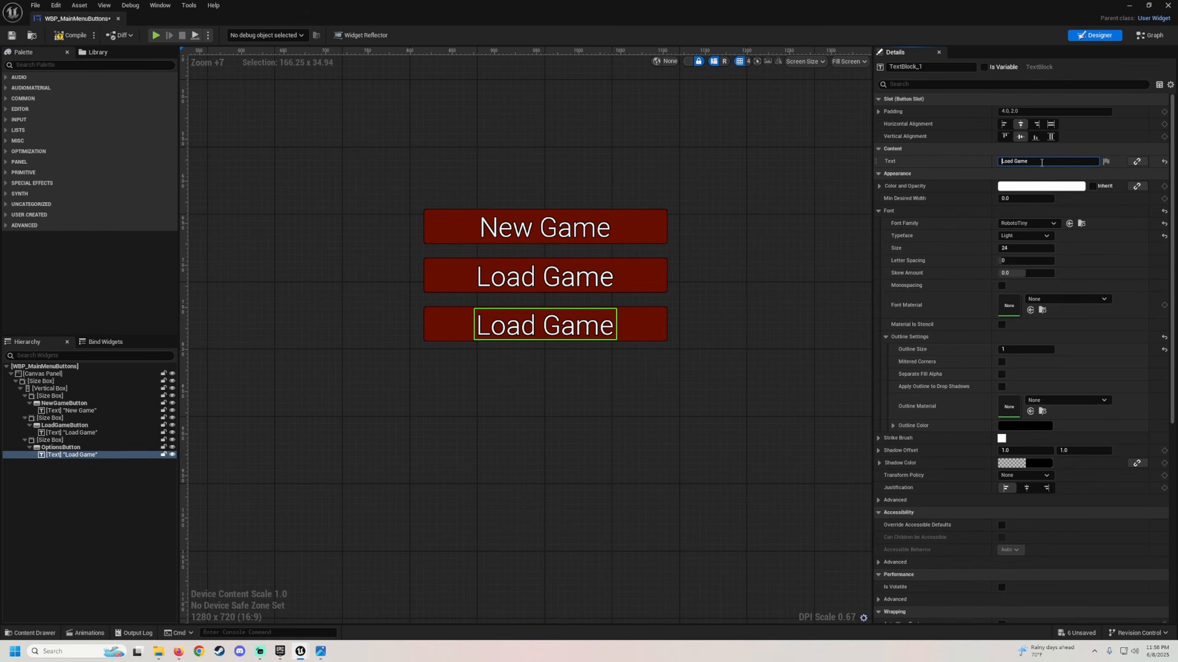
type("Option")
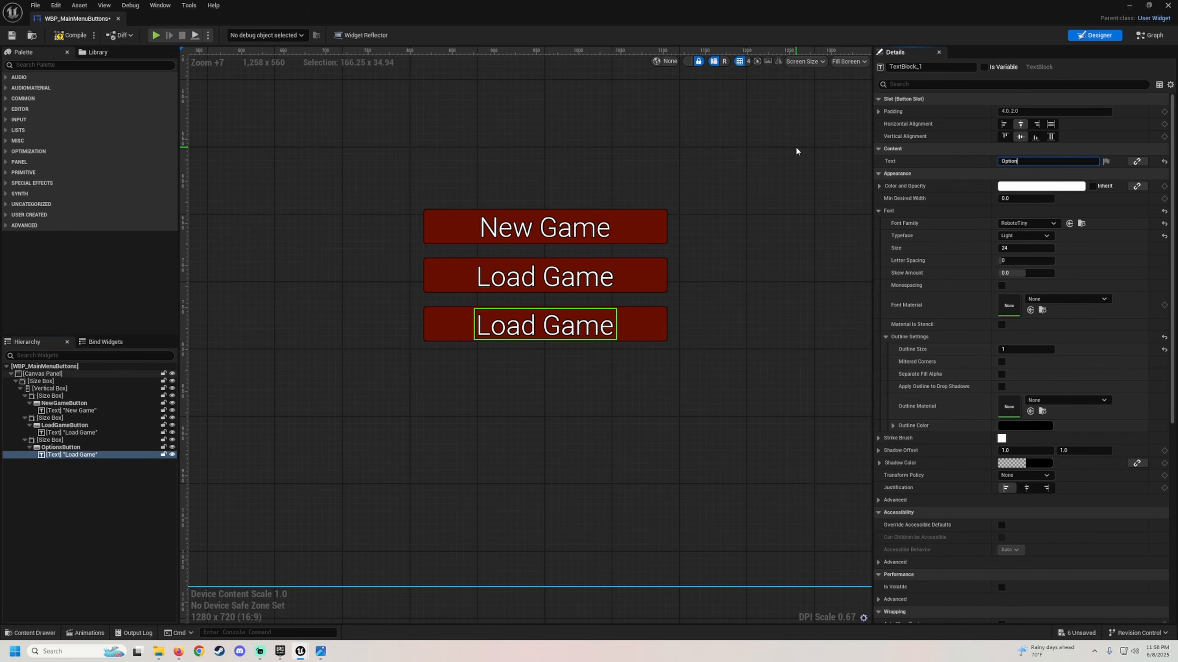
type("s")
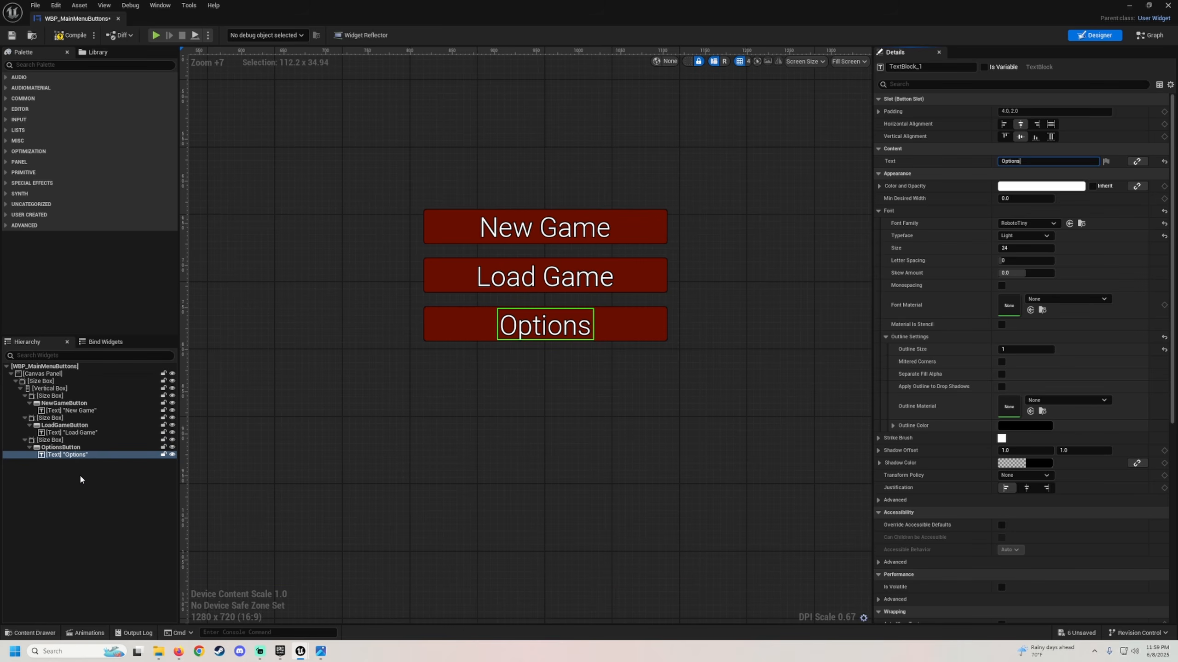
Step: Duplicate the size box holding OptionsButton and rename the copied button CreditsButton
left_click(62, 441)
right_click(58, 444)
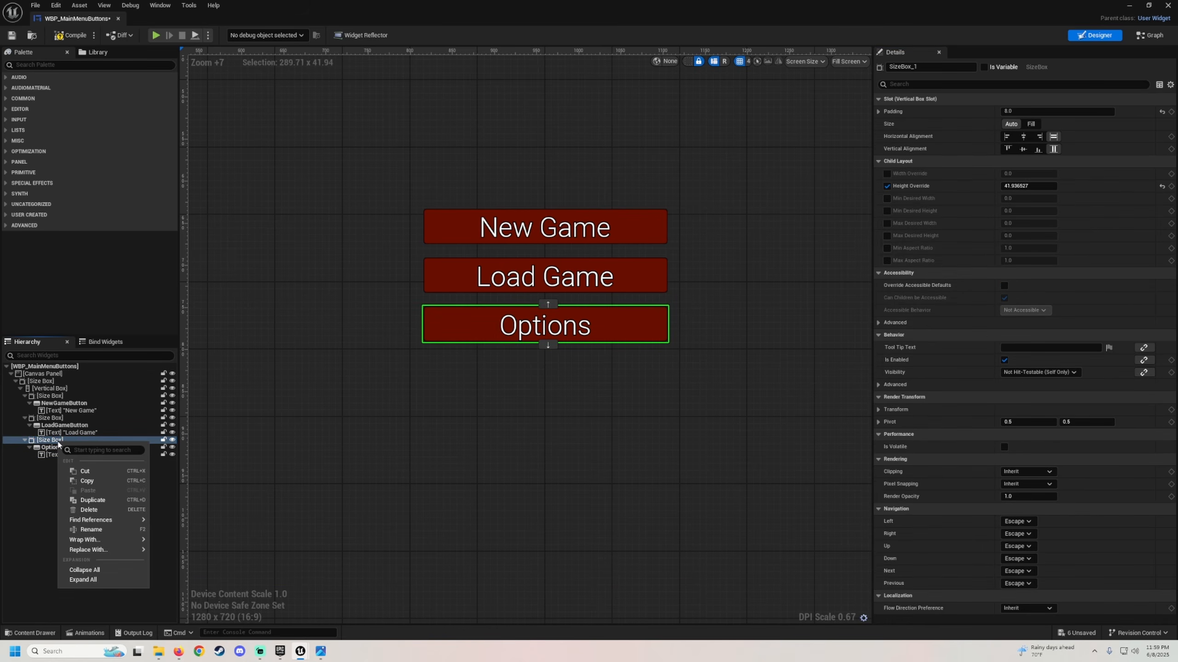
left_click(91, 493)
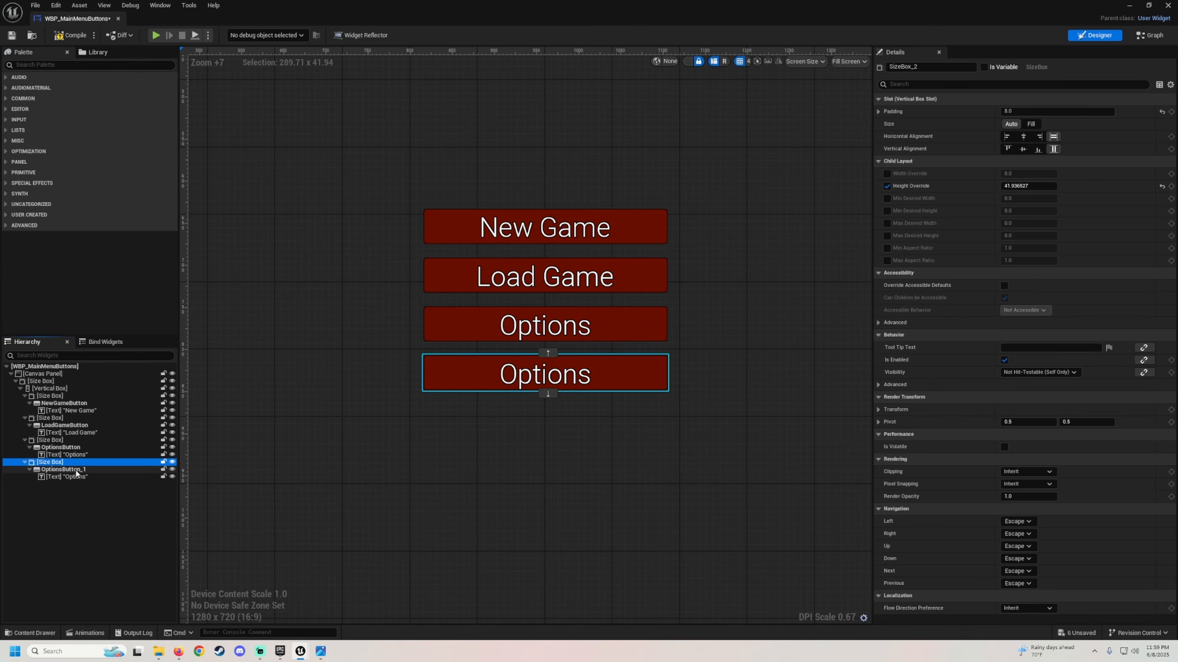
left_click(66, 471)
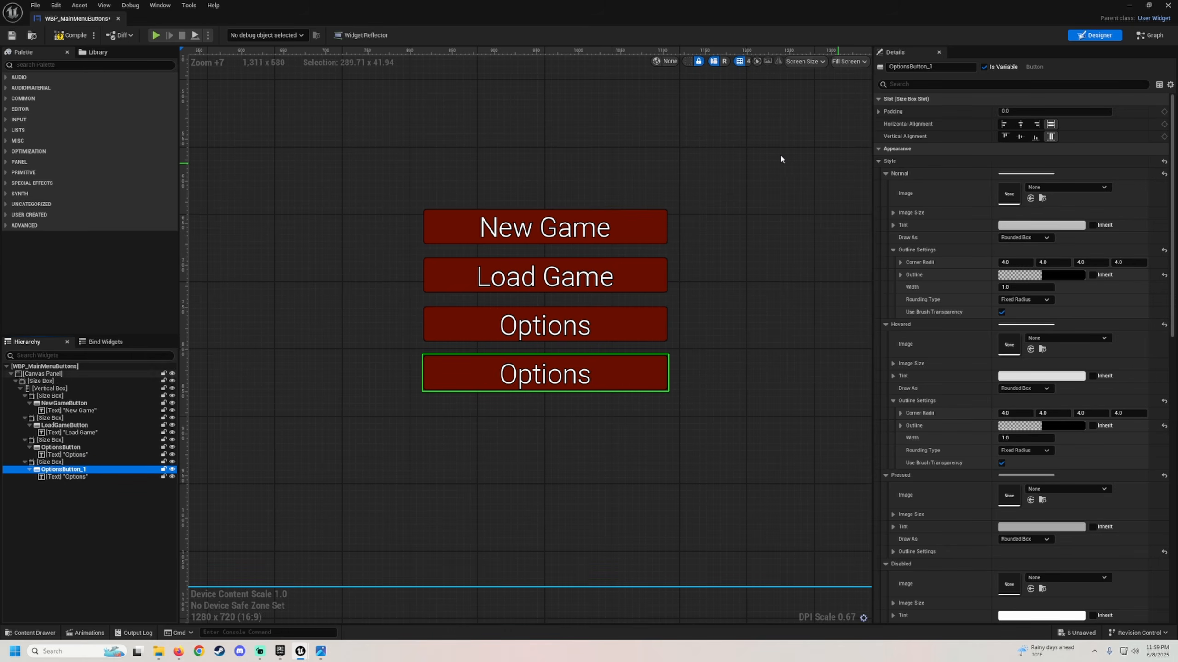
left_click(946, 67)
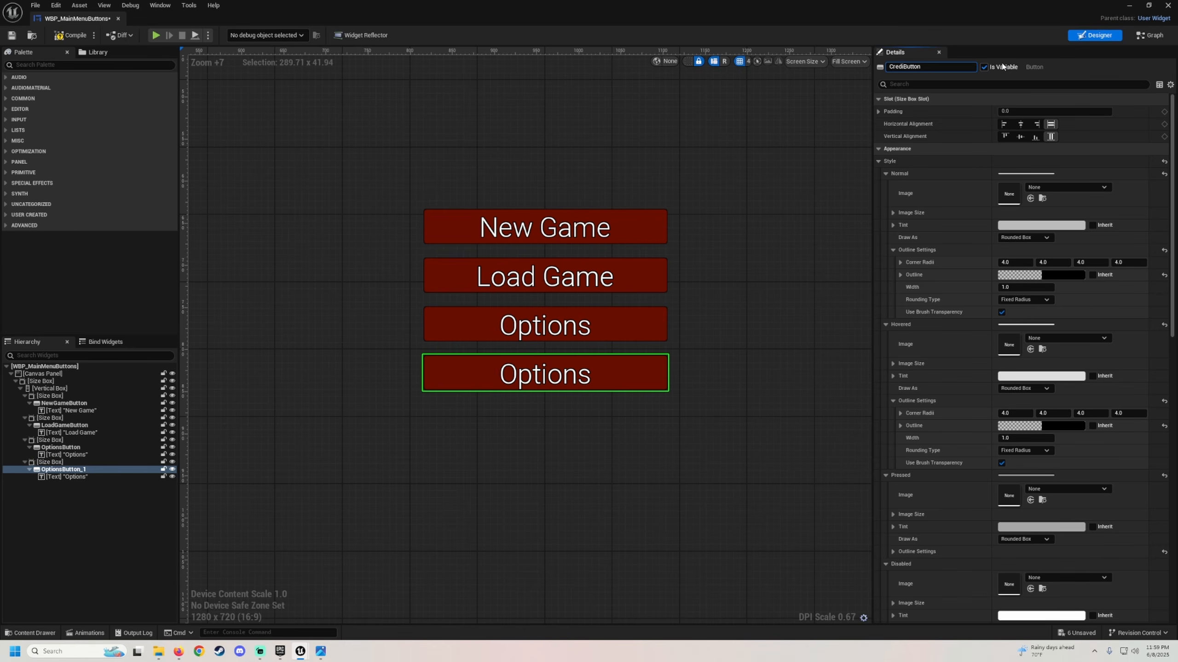
key("Return")
Step: Change the text inside CreditsButton to Credits
left_click(64, 477)
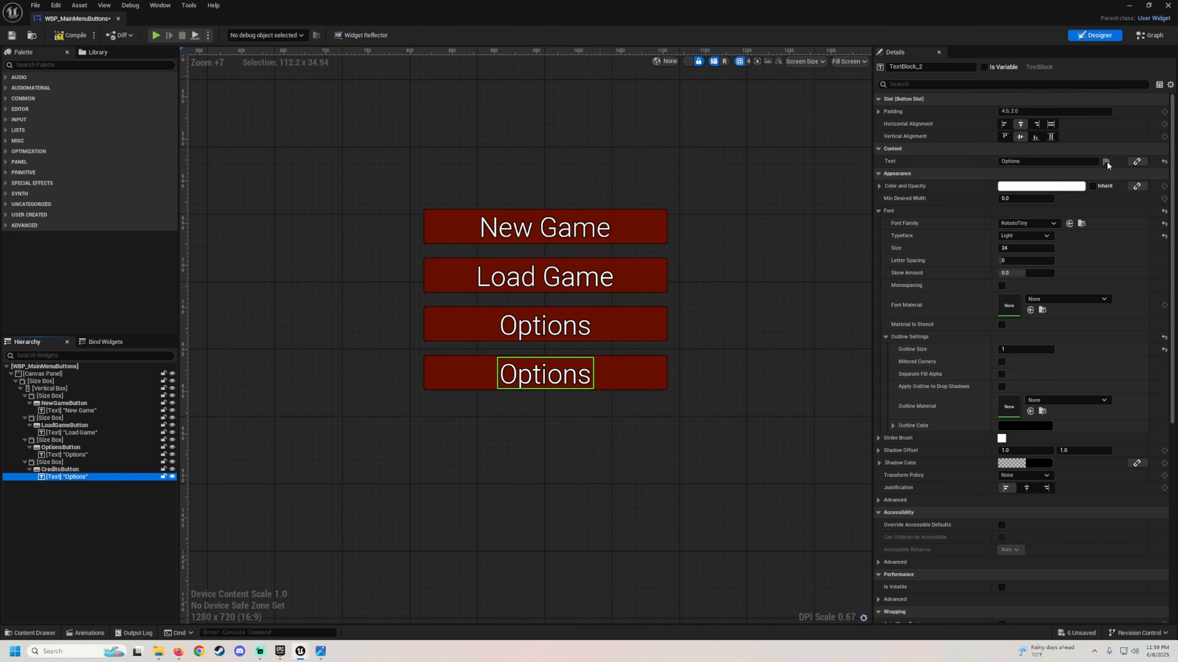
left_click(1019, 161)
left_click_drag(976, 161, 706, 154)
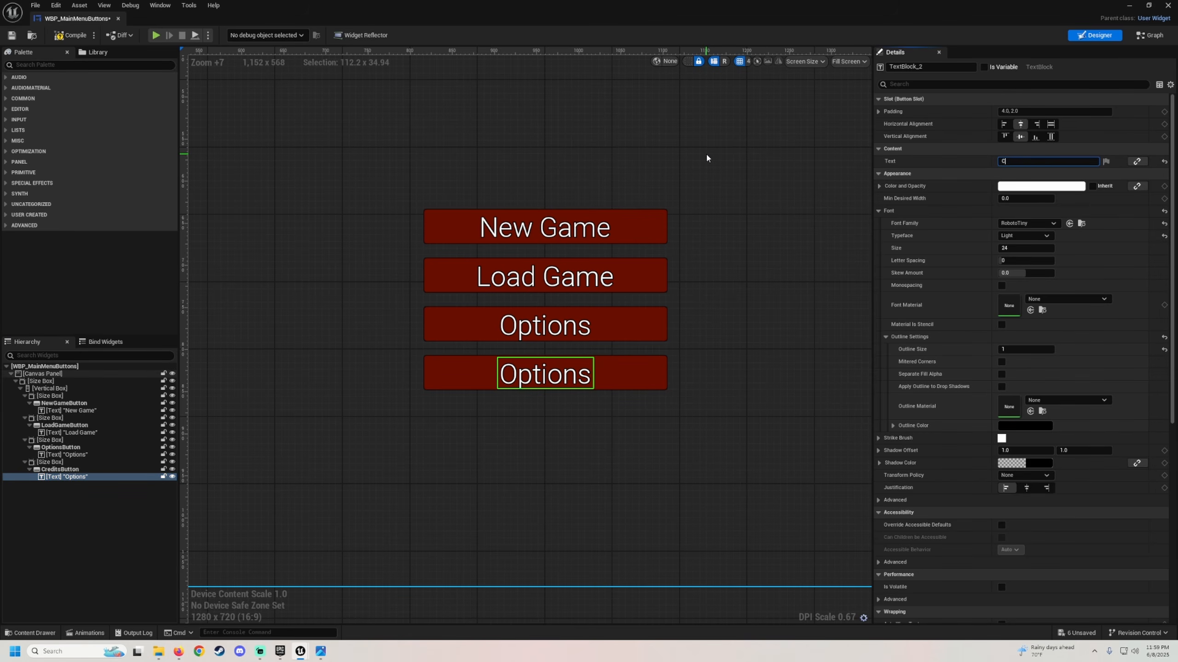
type("Credits")
key("Return")
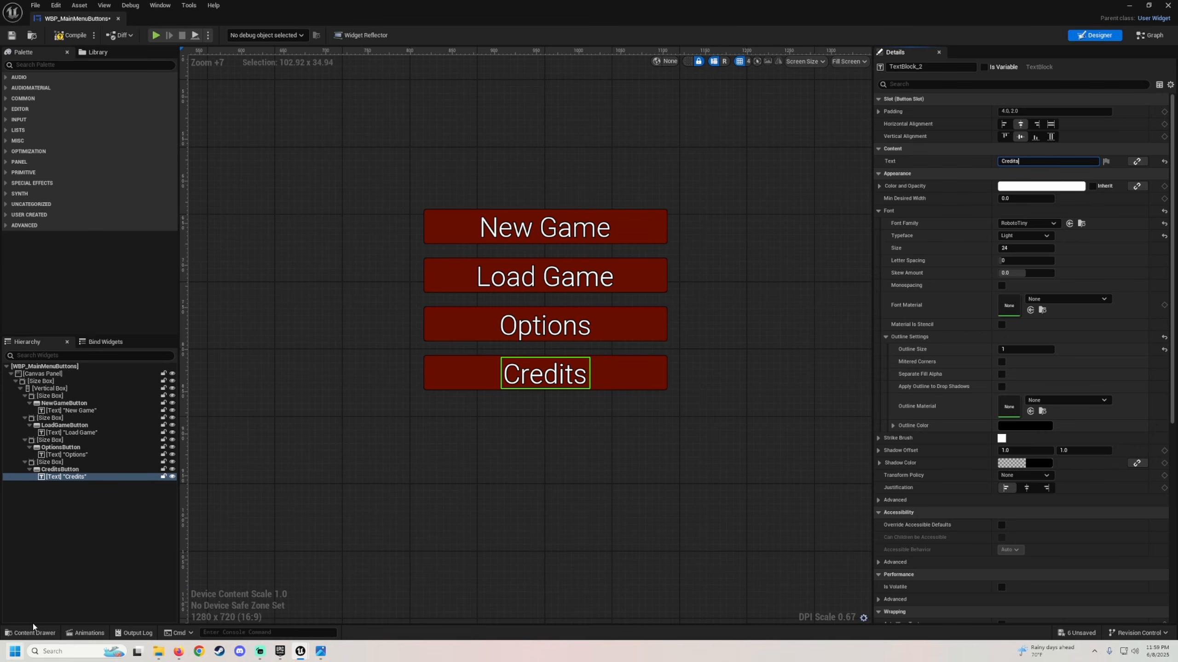
Step: Duplicate the size box holding CreditsButton and rename the copied button QuitButton
left_click(51, 463)
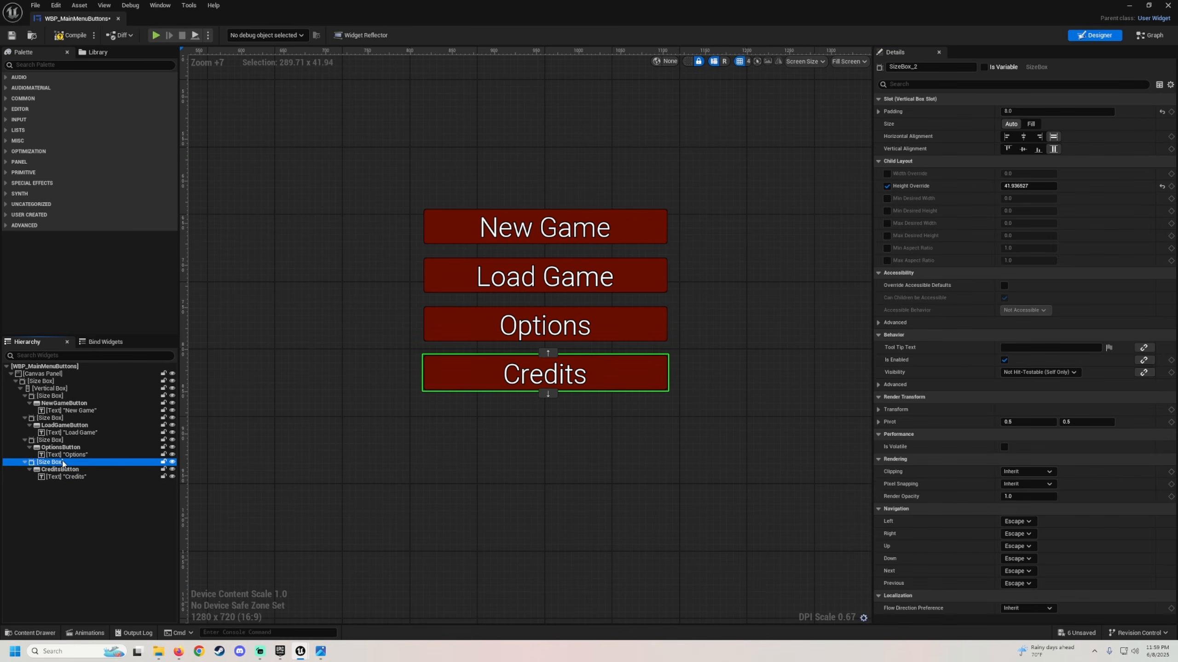
right_click(63, 462)
left_click(96, 519)
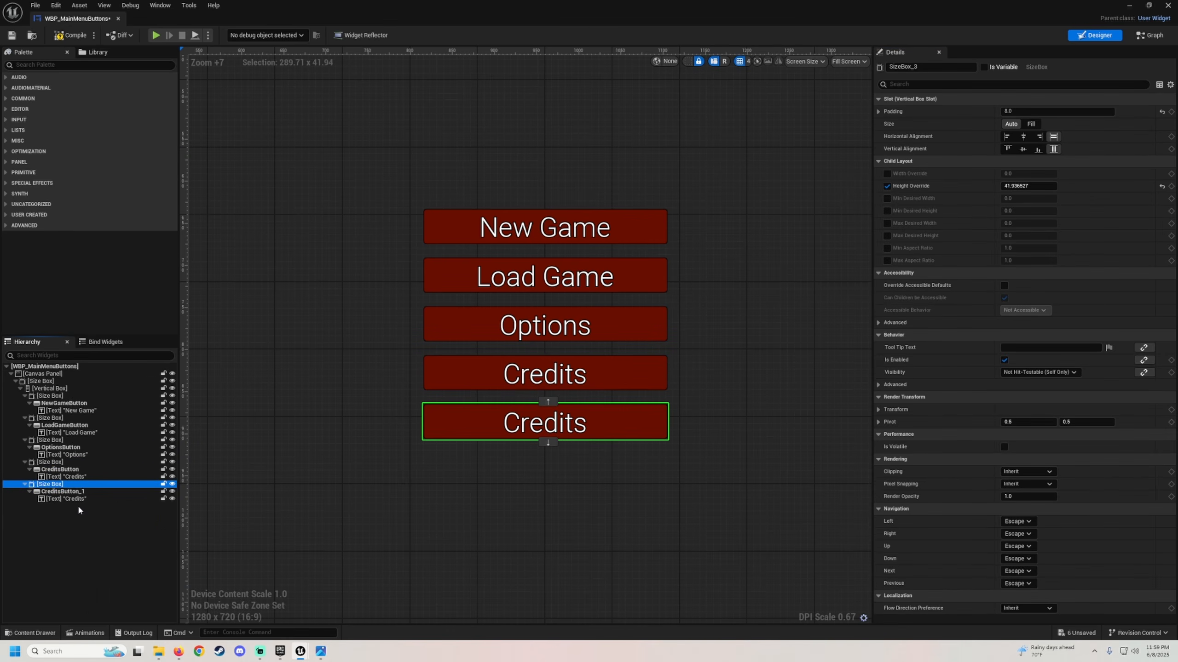
left_click(116, 492)
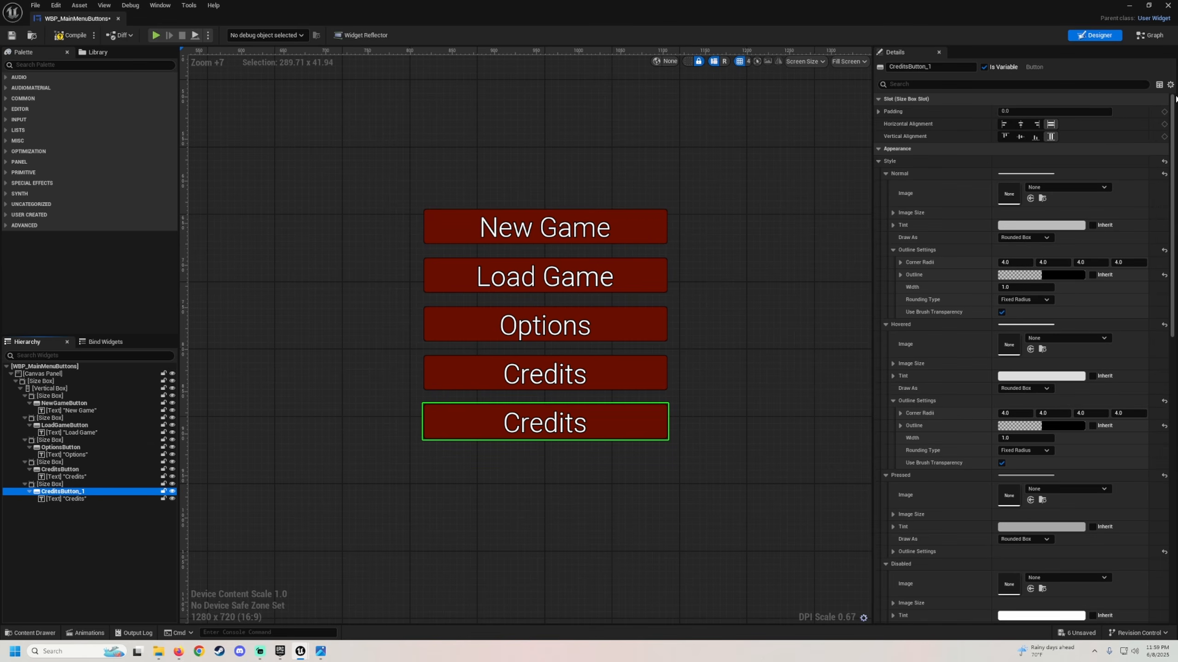
left_click_drag(926, 67, 1162, 68)
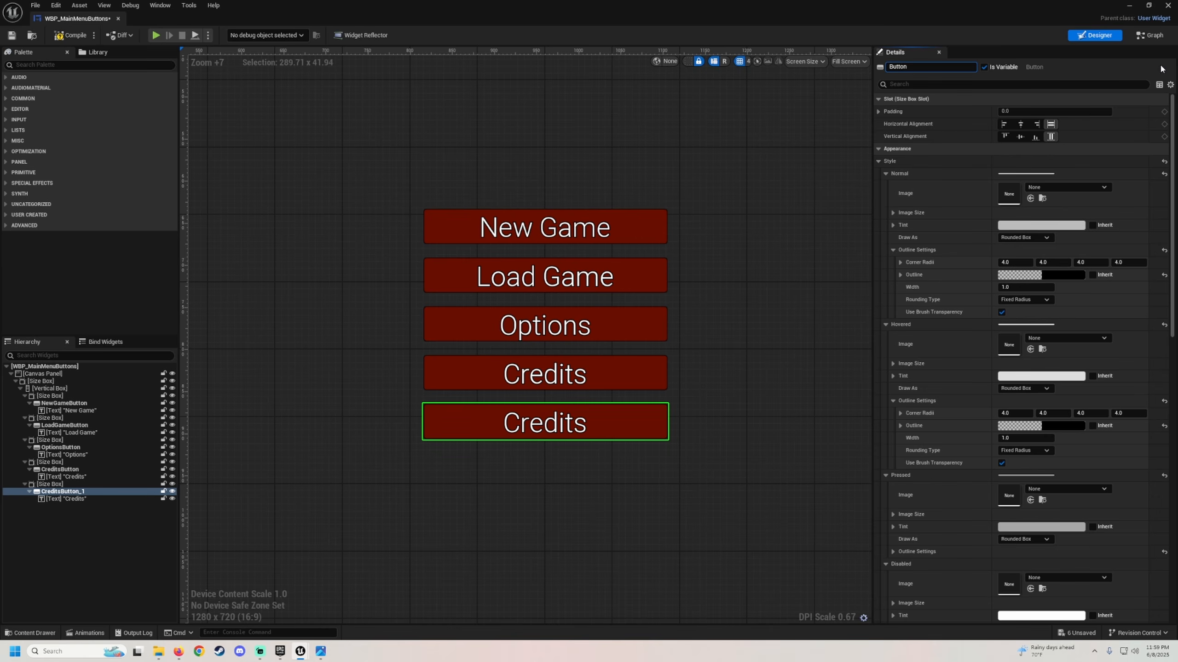
key("Return")
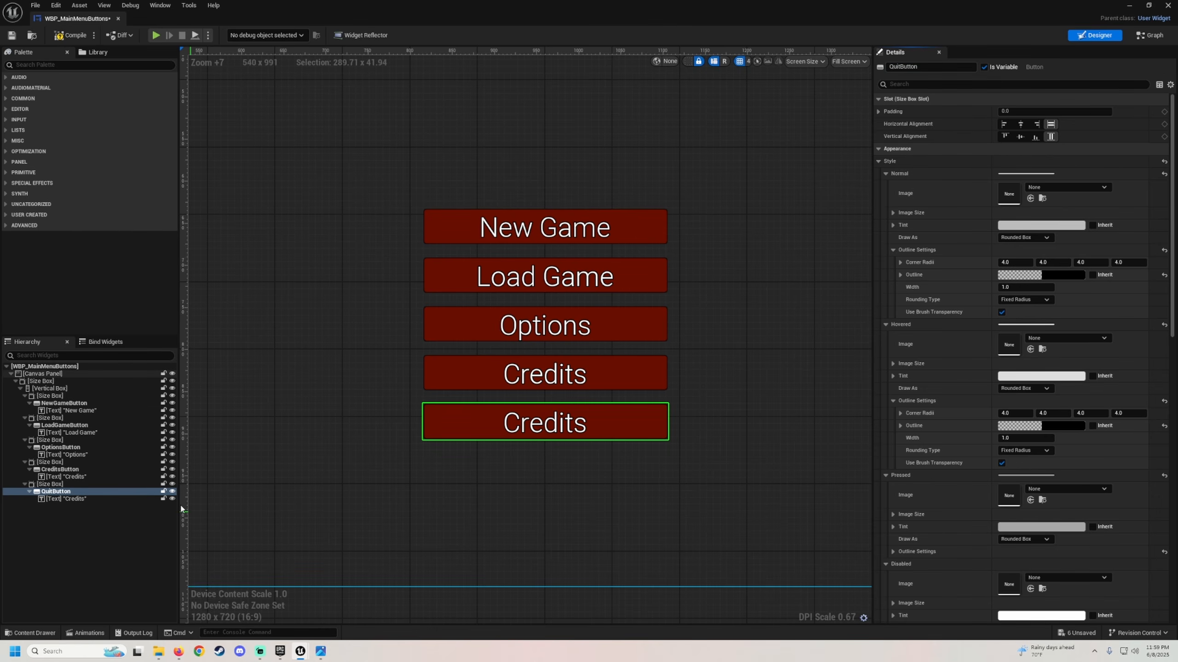
Step: Change the text inside QuitButton to Quit and check the layout of the full stack of menu buttons
left_click(69, 499)
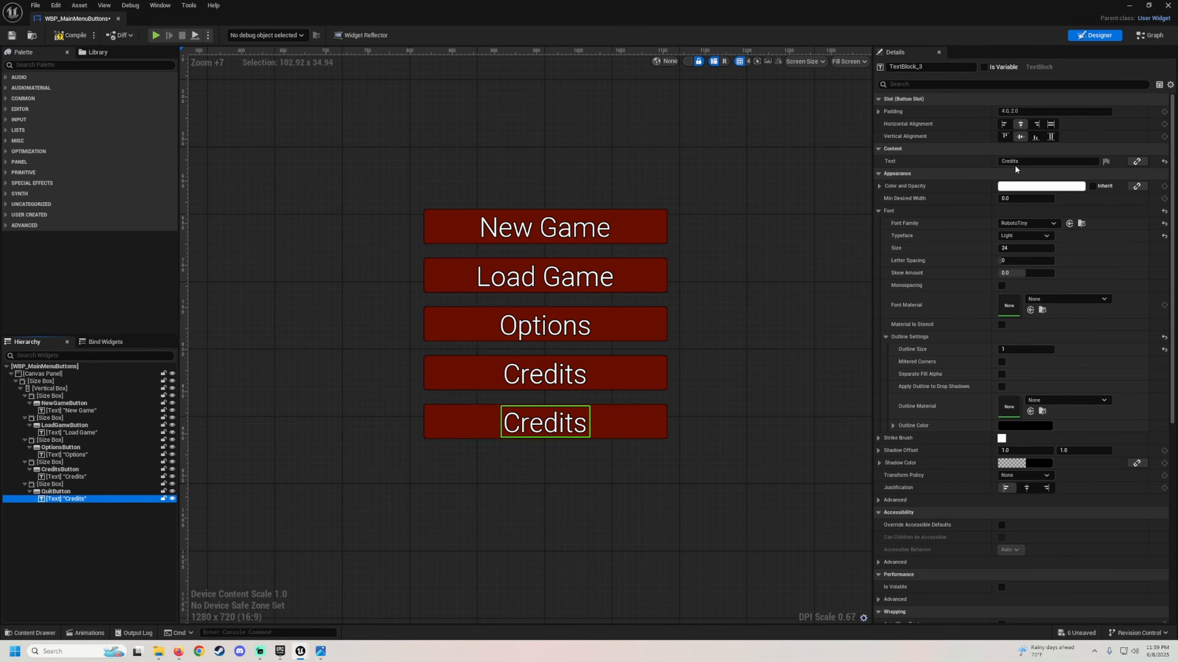
type("Qu")
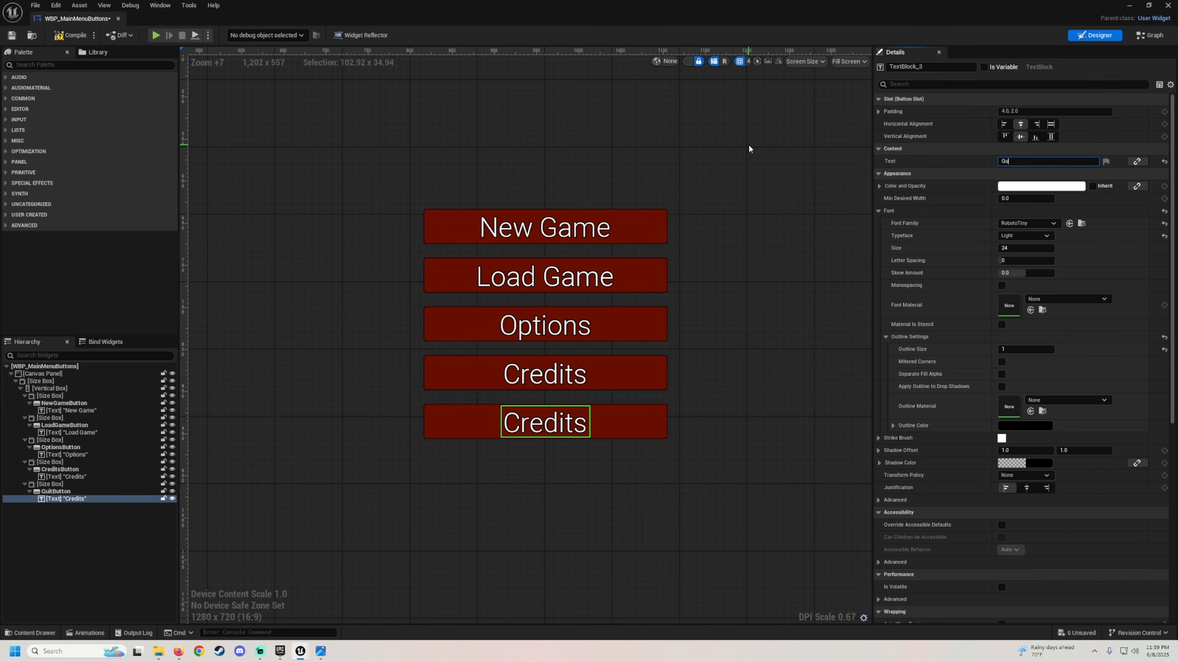
type("it")
key("Return")
left_click(330, 292)
scroll(359, 285, "down", 5)
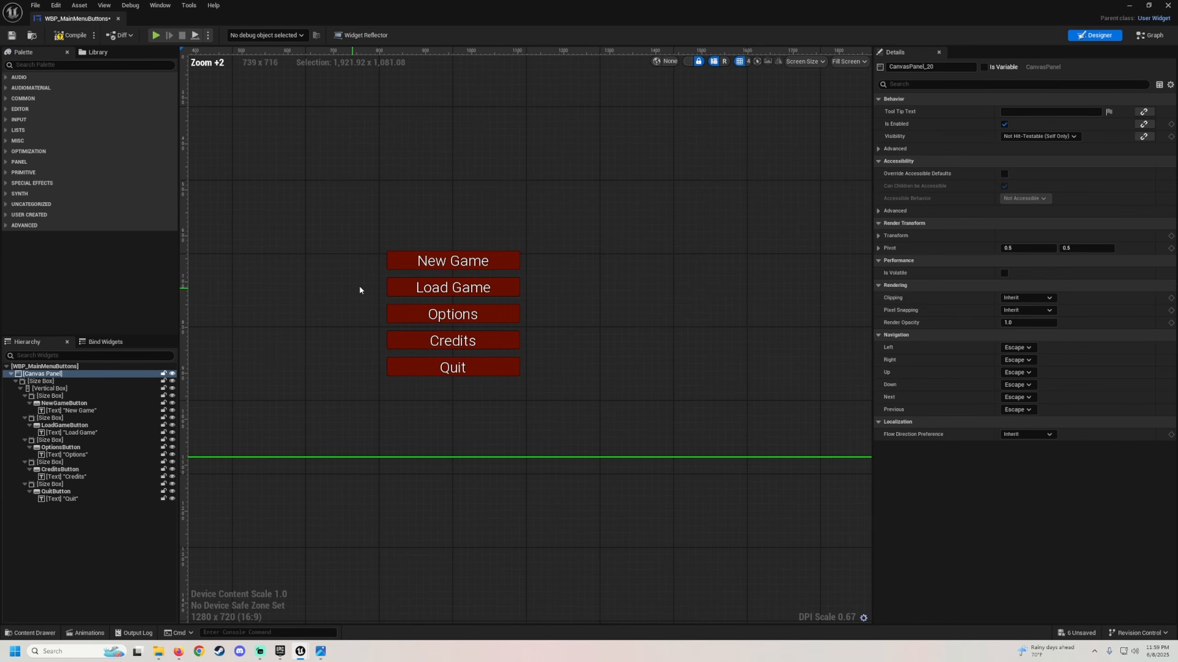
right_click_drag(359, 287, 406, 313)
right_click_drag(502, 319, 484, 299)
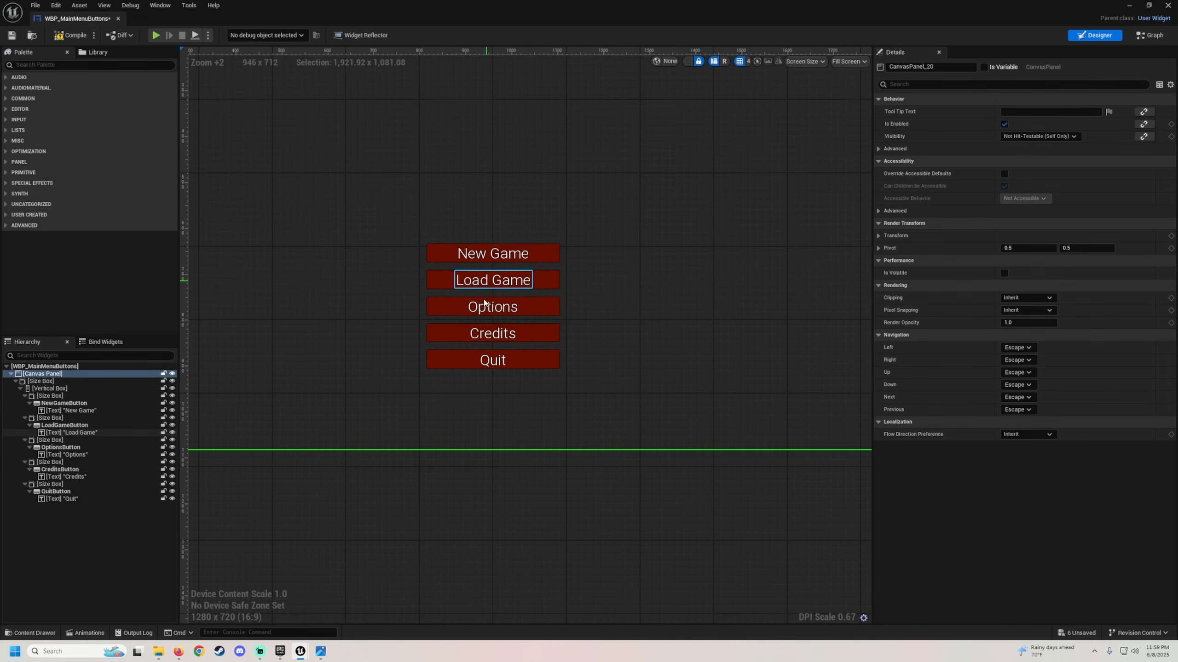
scroll(483, 302, "up", 3)
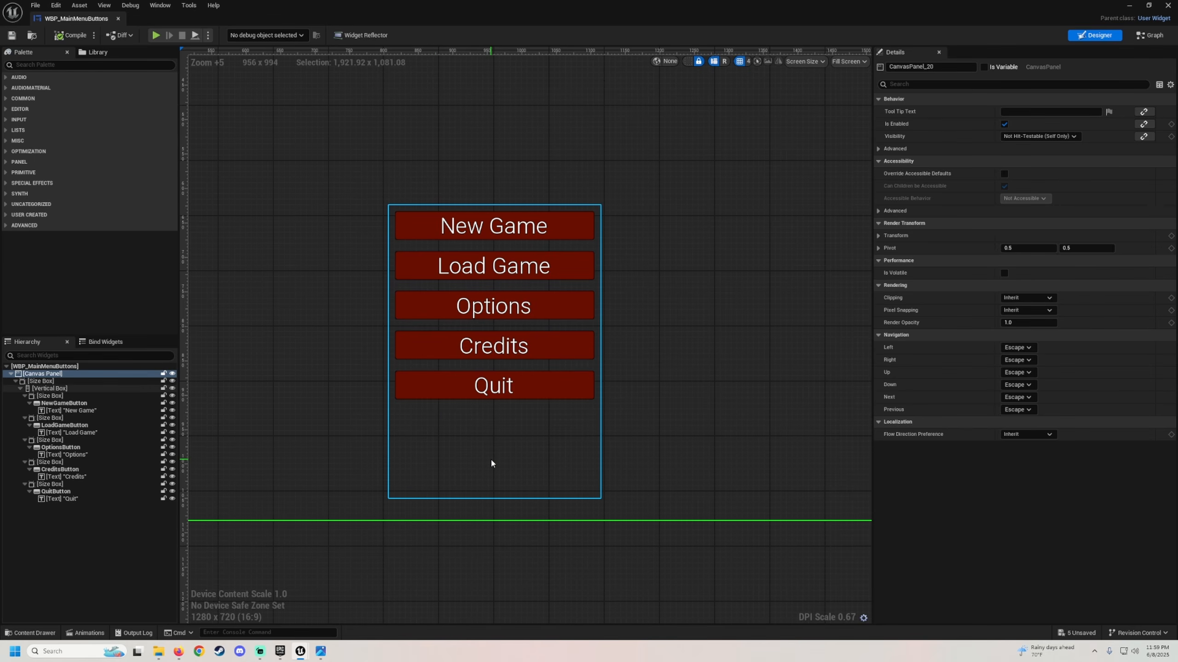
Step: Darken the background color of NewGameButton to hex sRGB 6E1100FF
left_click(86, 403)
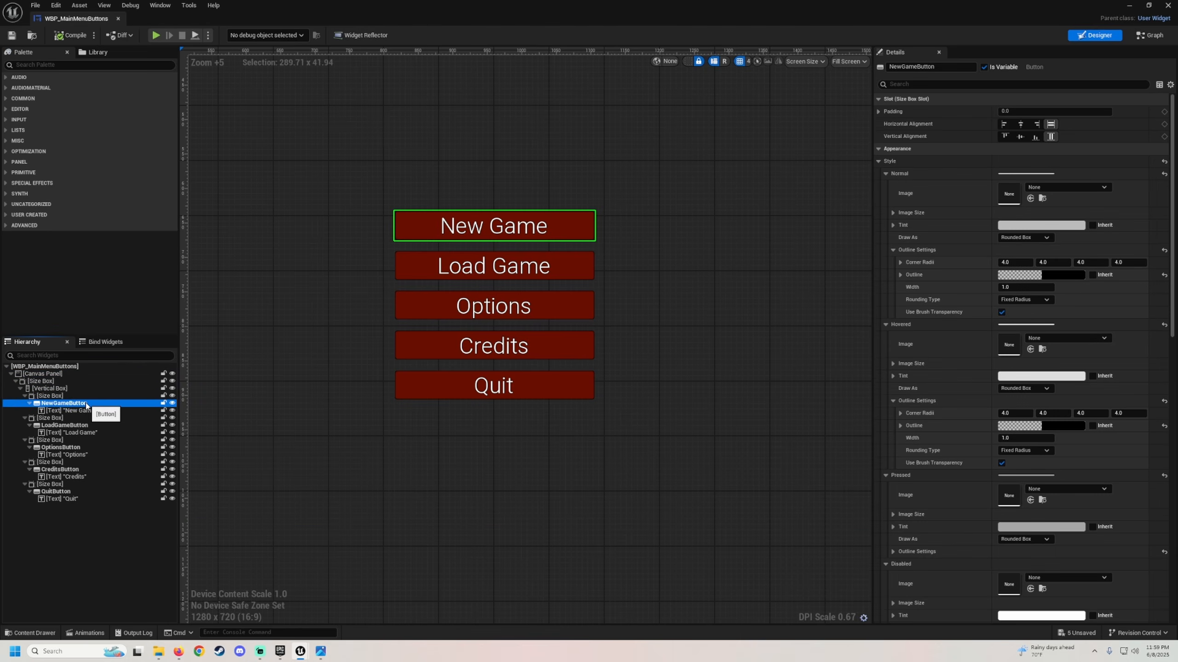
right_click_drag(278, 378, 298, 384)
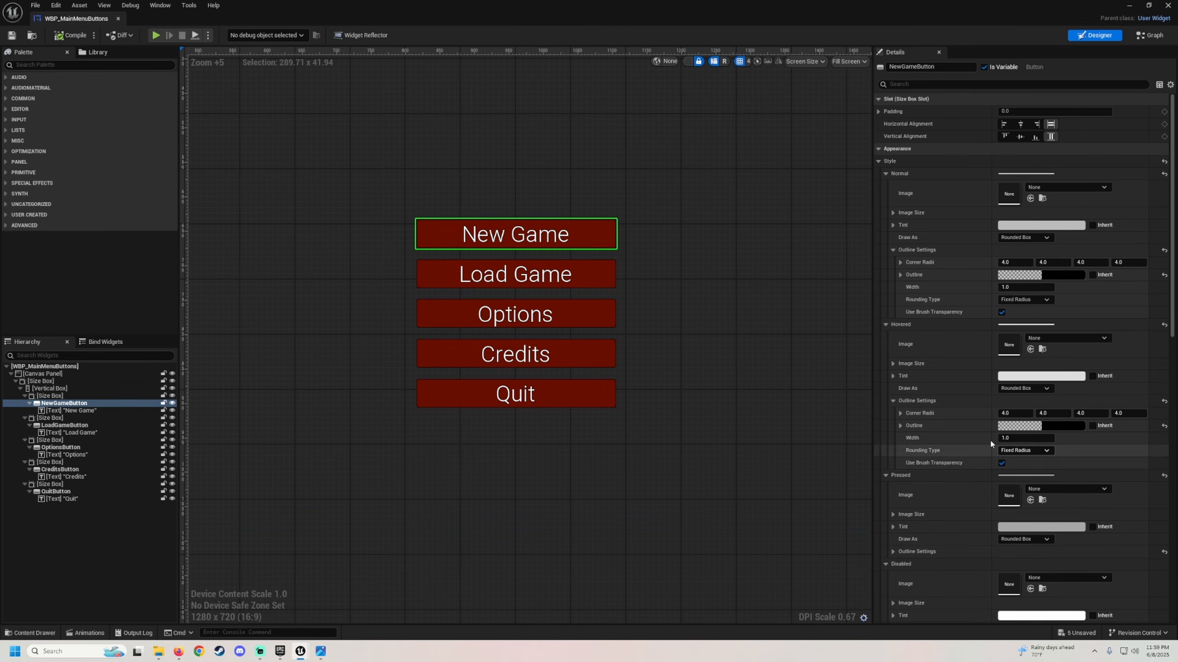
scroll(974, 390, "down", 10)
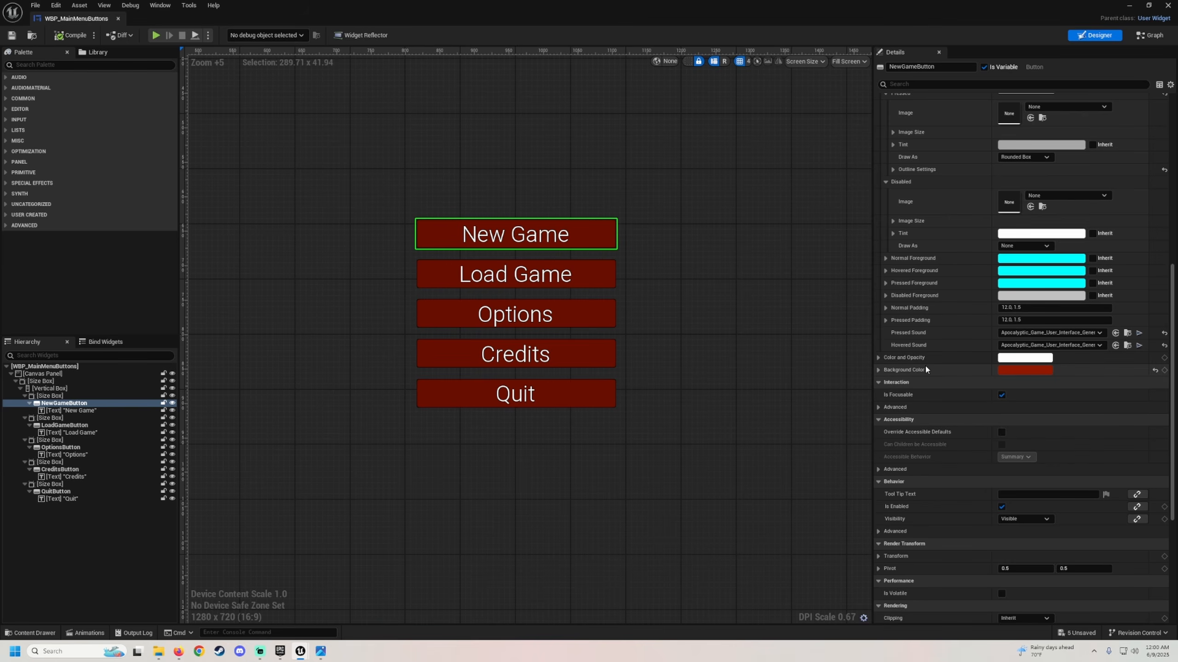
left_click(1007, 370)
left_click_drag(943, 480, 946, 486)
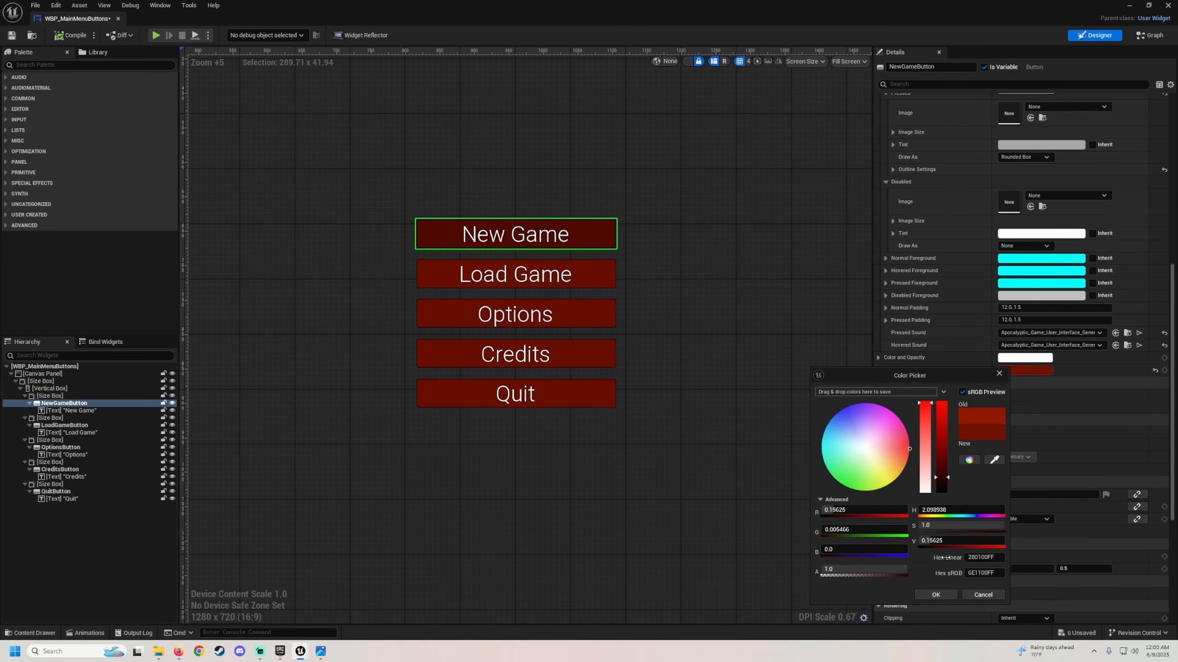
left_click(935, 595)
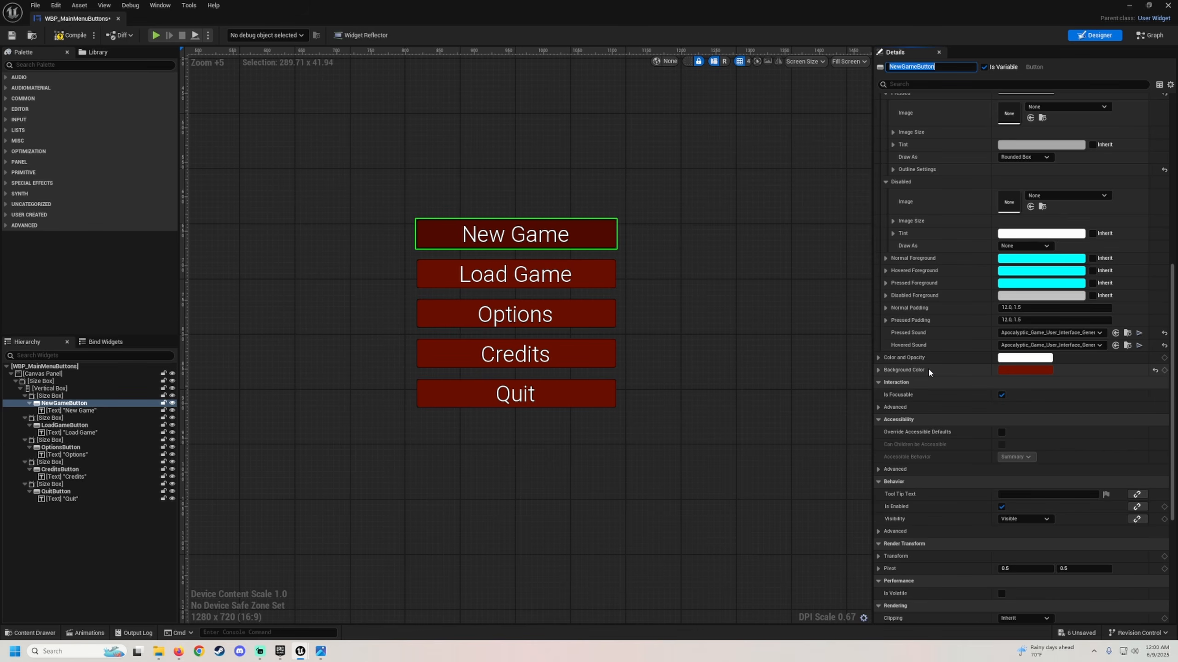
Step: Copy NewGameButton's background color and paste it onto LoadGameButton and OptionsButton
right_click(927, 368)
left_click(957, 419)
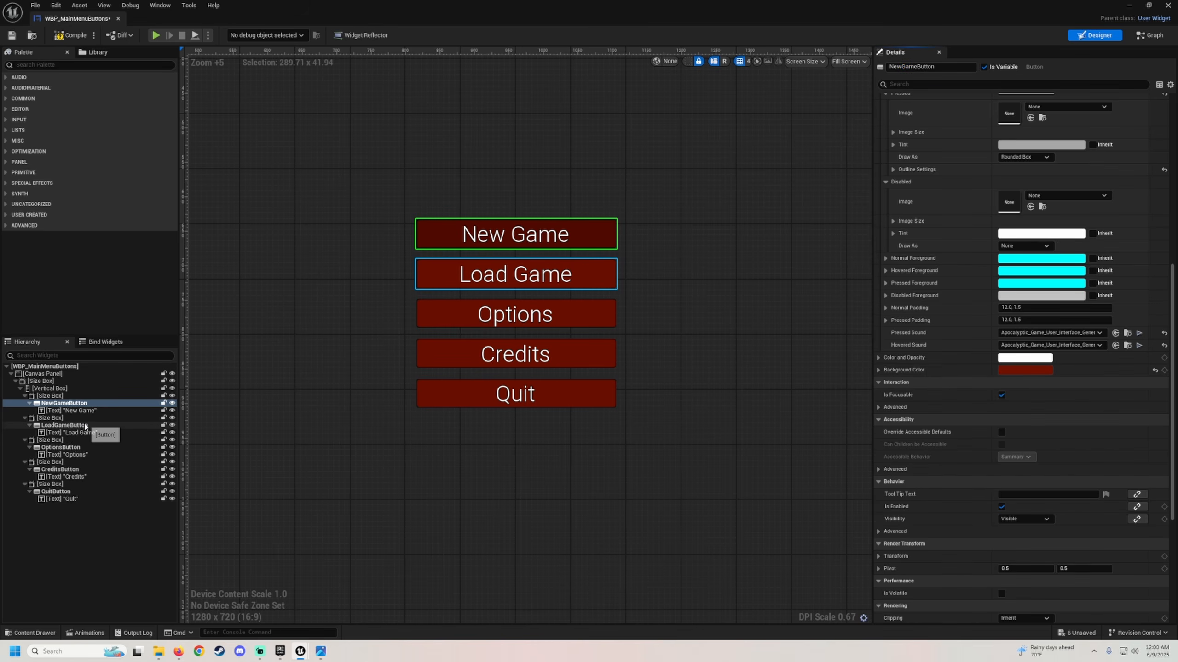
left_click(65, 425)
right_click(966, 370)
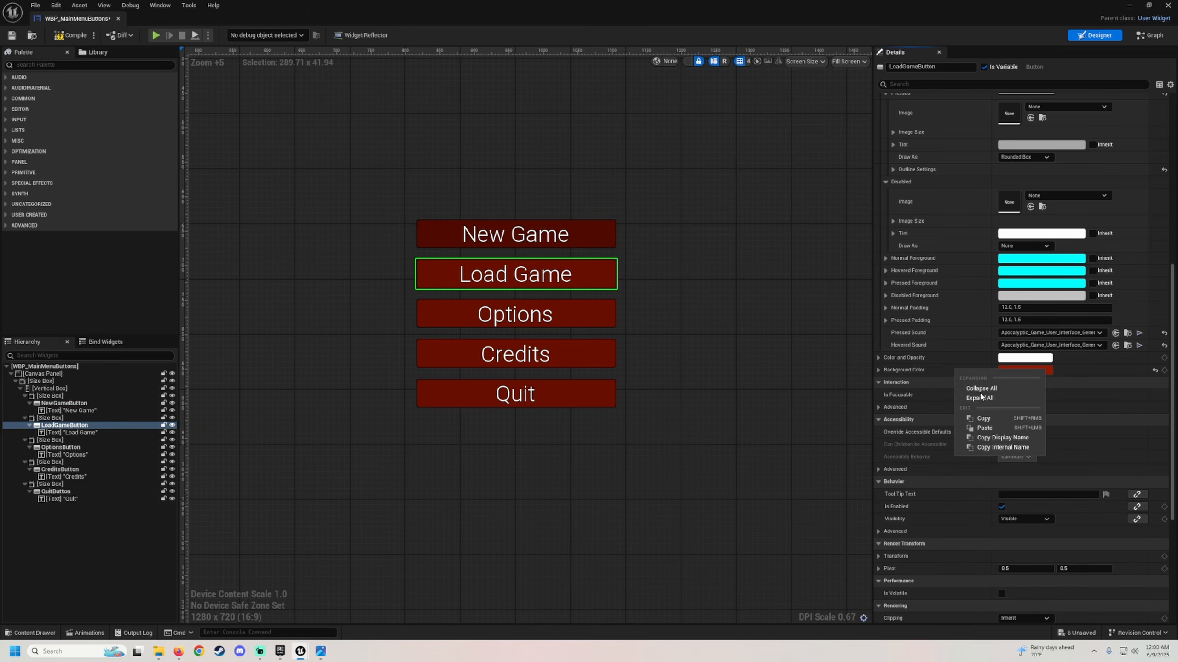
left_click(983, 427)
left_click(68, 448)
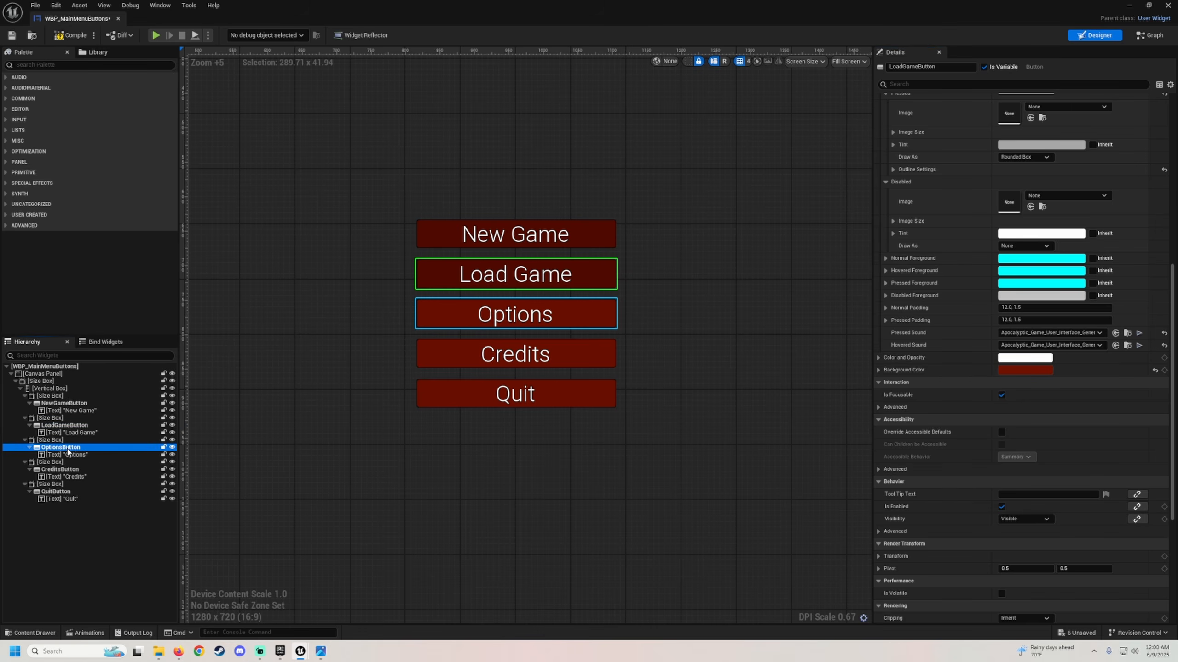
right_click(952, 371)
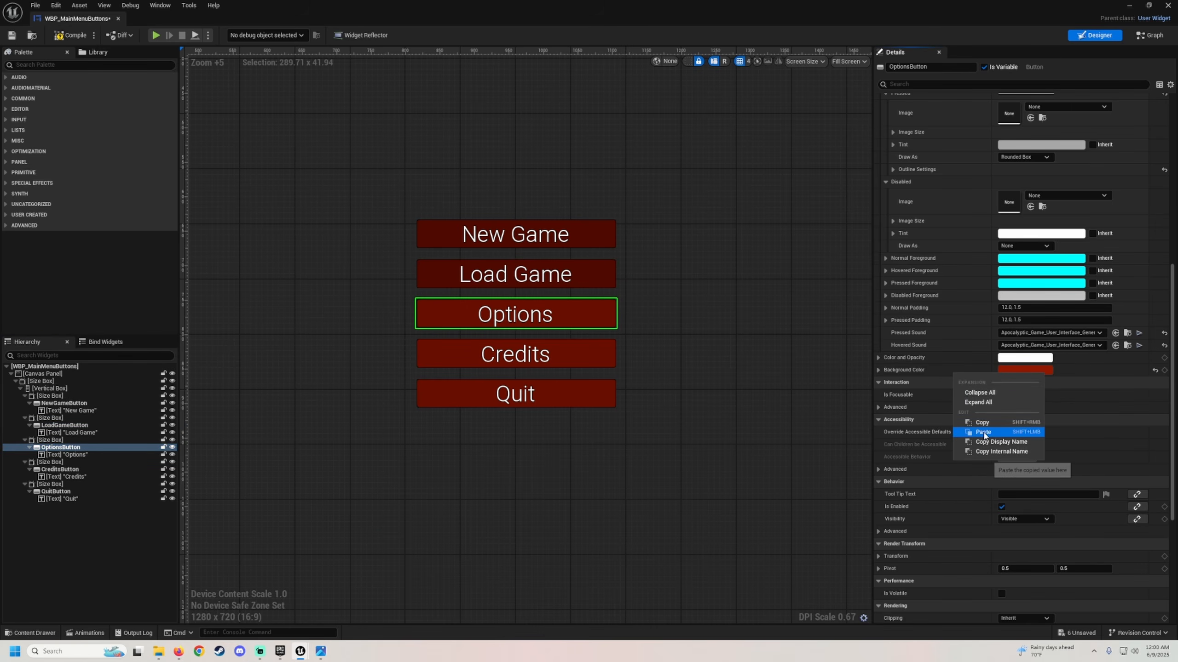
left_click(964, 429)
scroll(956, 405, "up", 10)
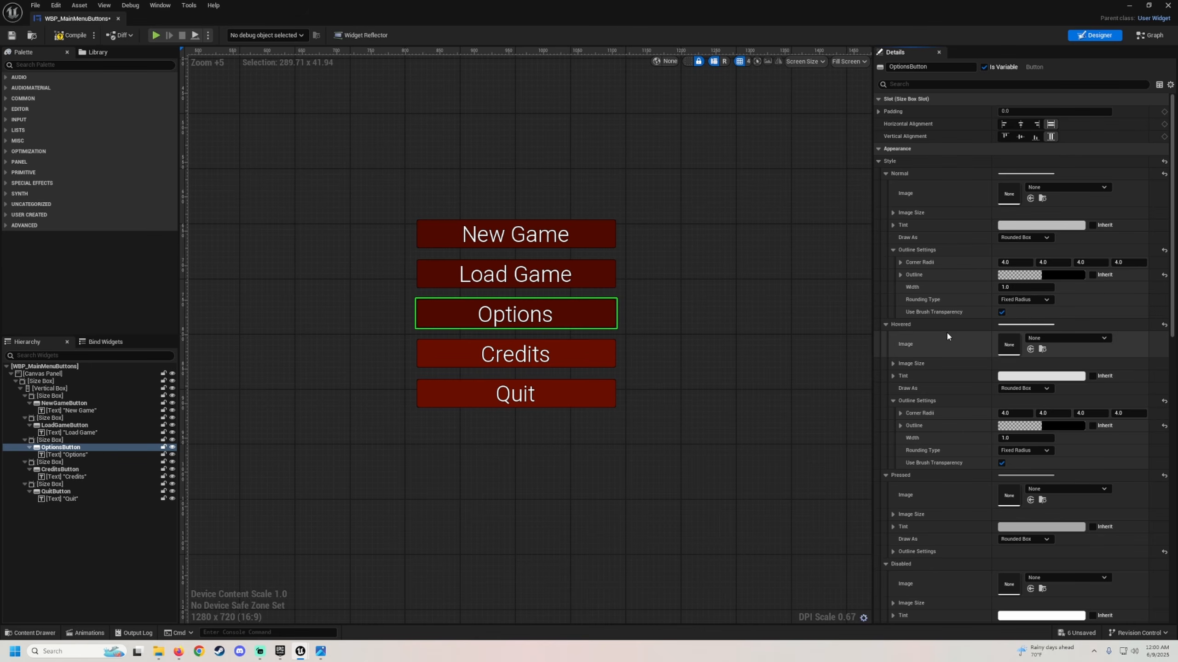
right_click(901, 162)
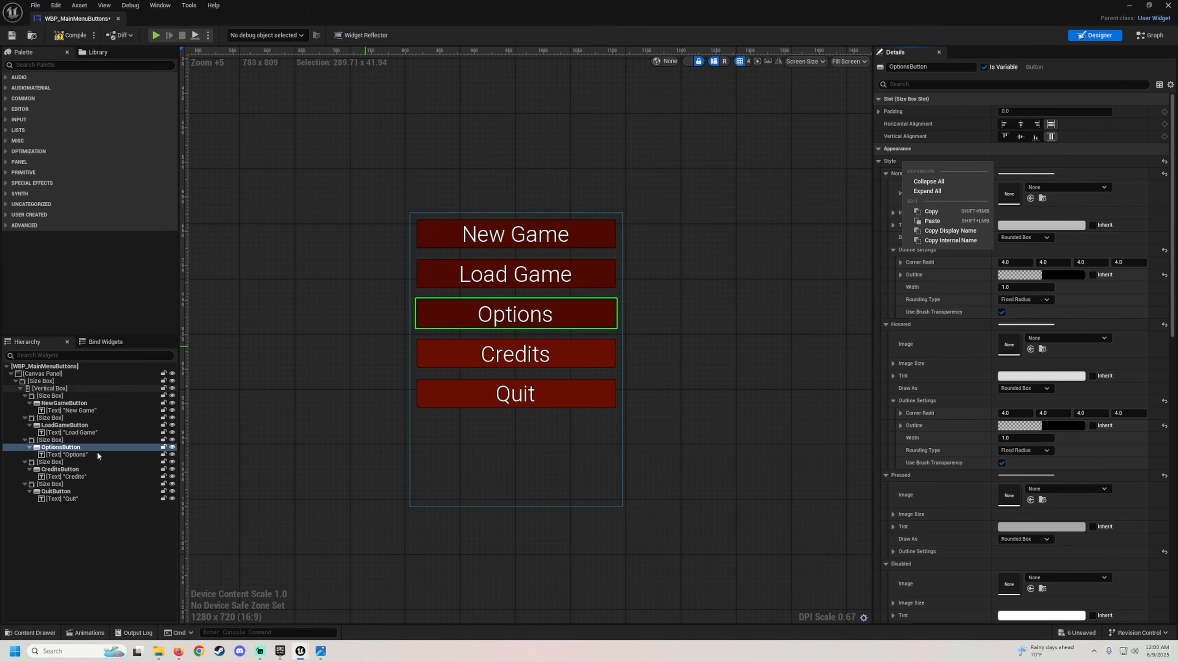
left_click(50, 461)
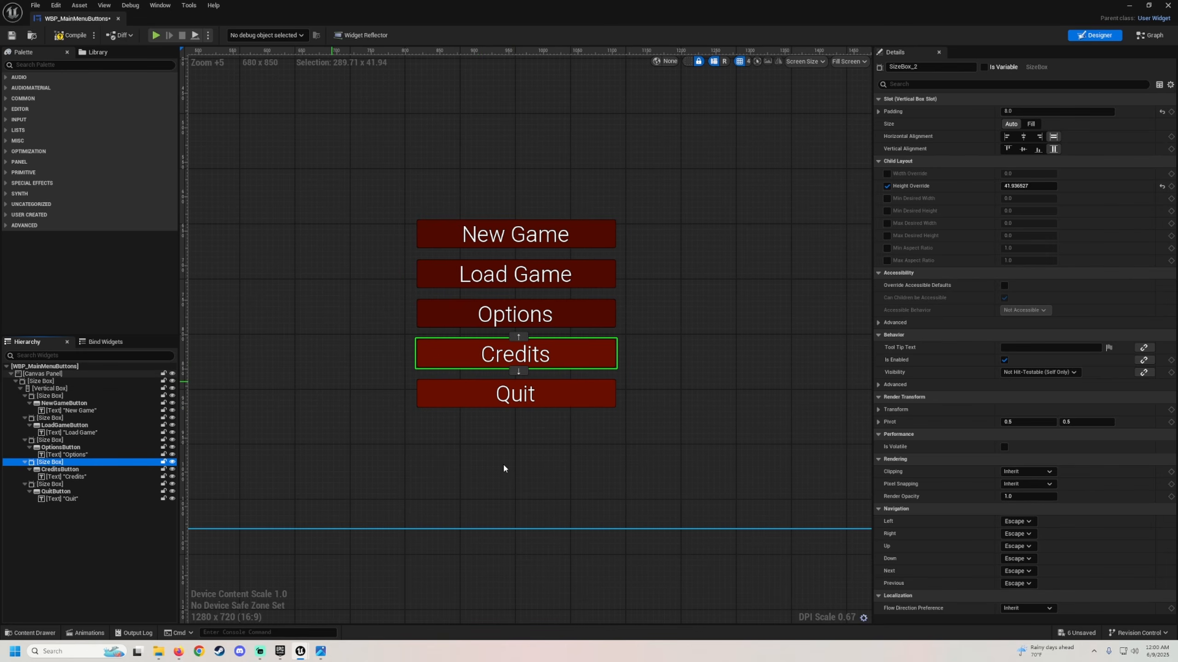
left_click(66, 441)
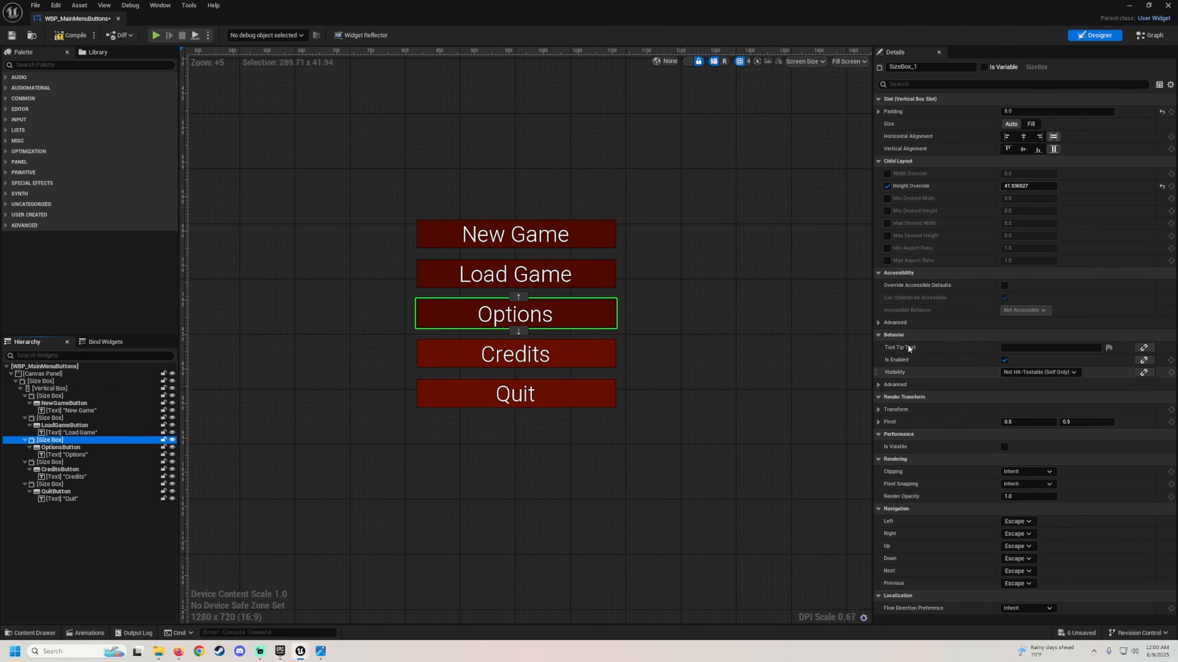
left_click(60, 447)
Step: Paste the copied background color onto CreditsButton and QuitButton
left_click(60, 470)
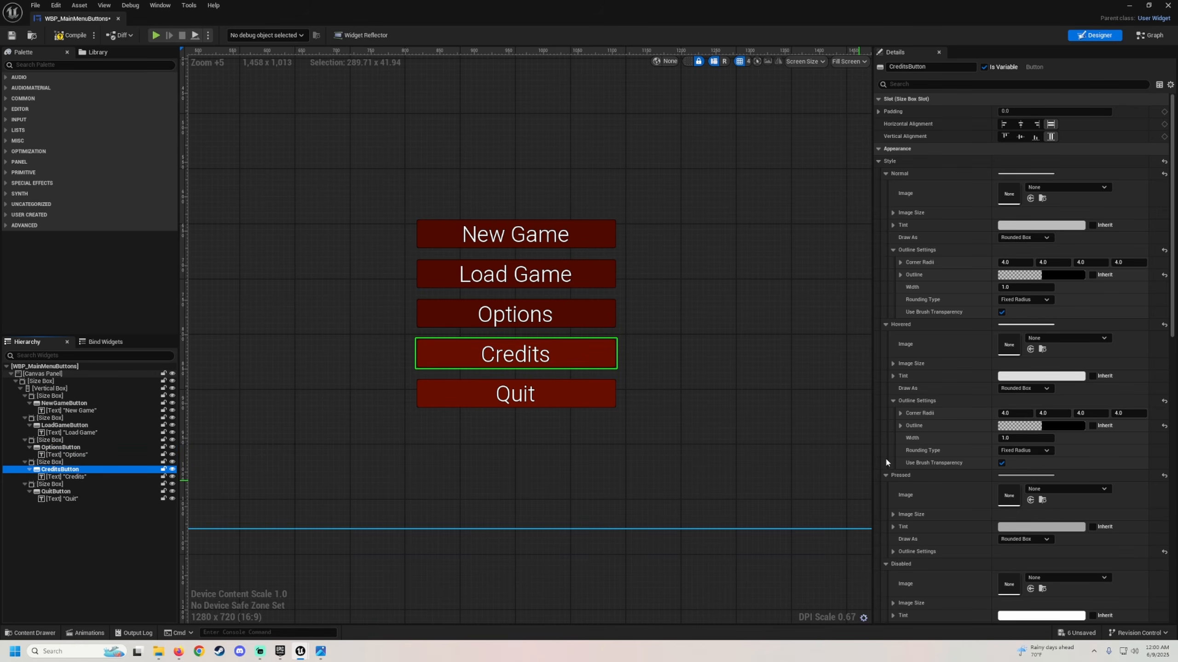
scroll(909, 418, "down", 5)
scroll(931, 391, "down", 5)
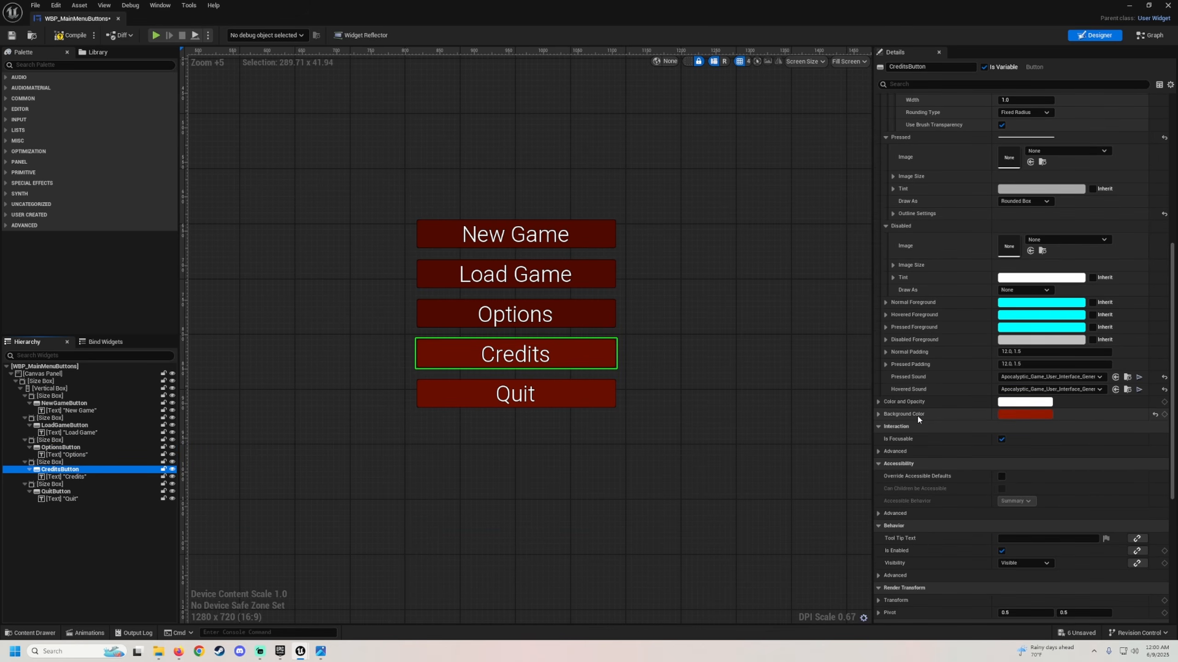
right_click(918, 420)
left_click(947, 476)
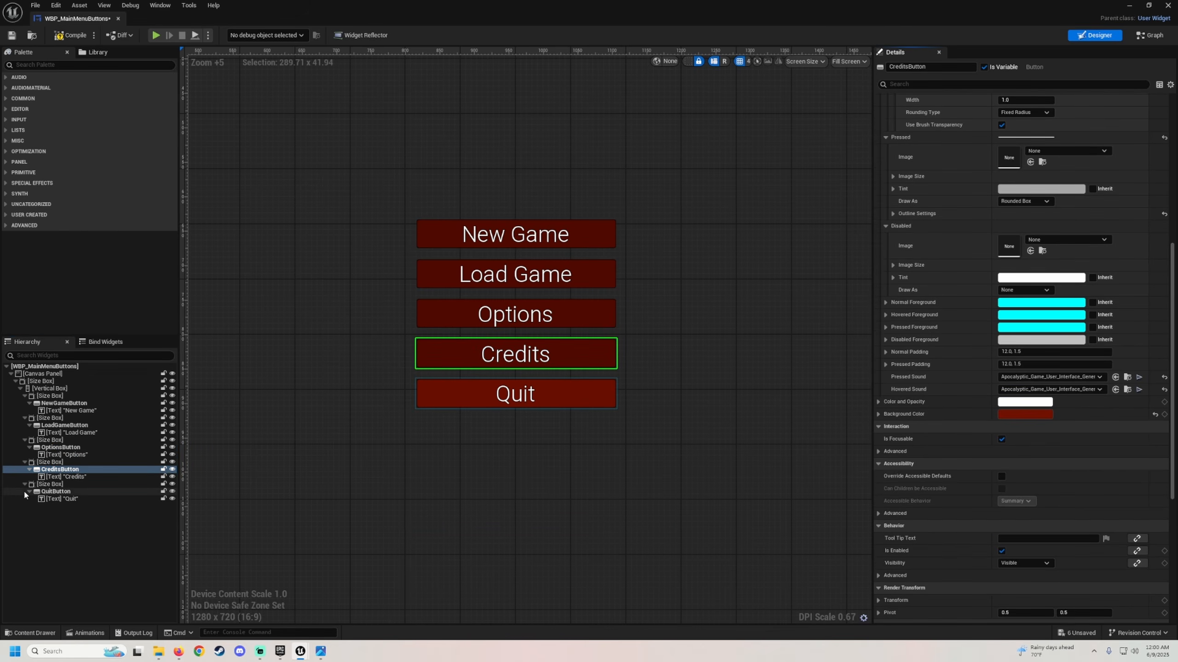
left_click(56, 492)
right_click(932, 416)
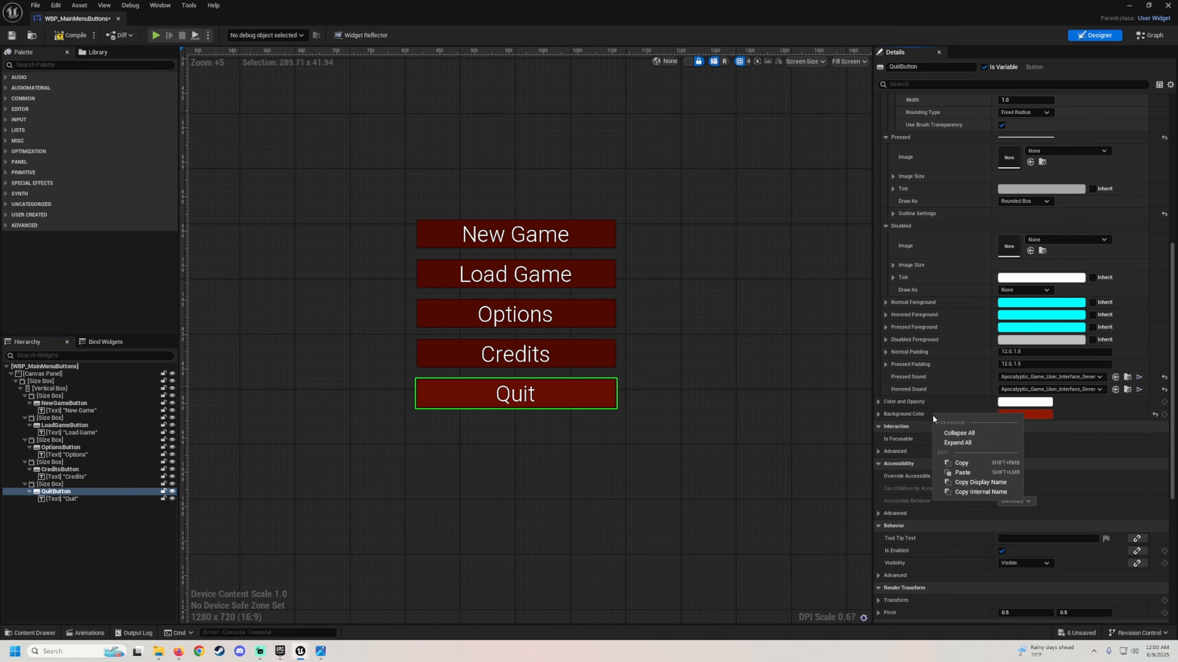
left_click(947, 471)
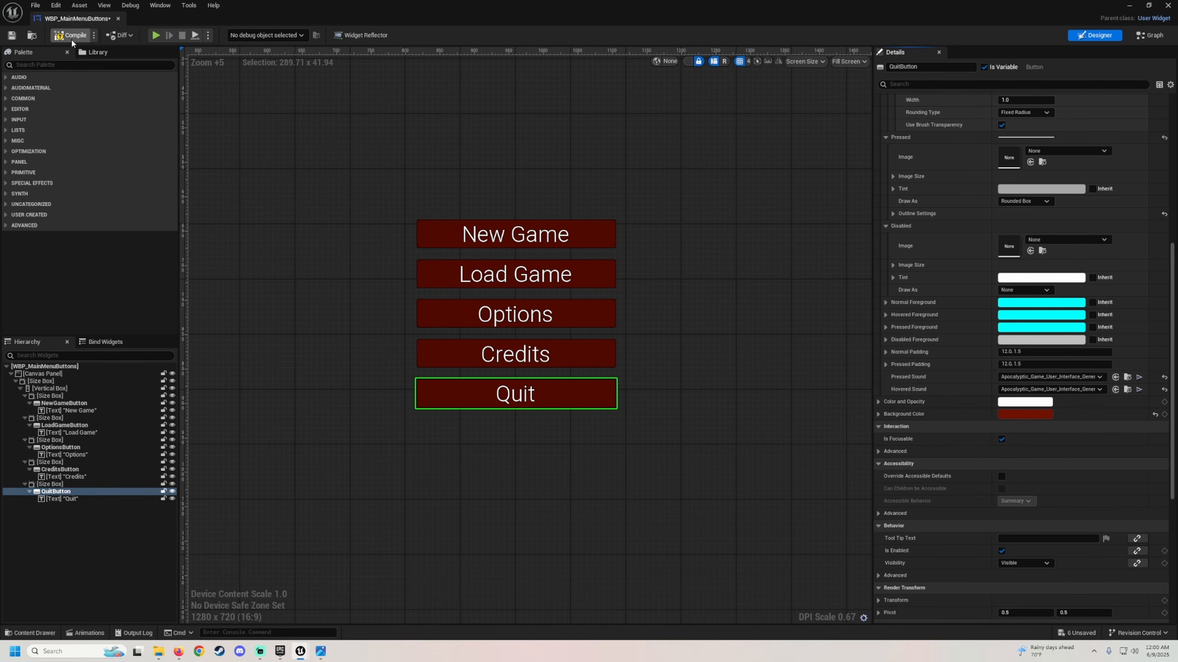
Step: Compile and save WBP_MainMenuButtons, check the button stack on the canvas, and close the widget editor
scroll(503, 246, "down", 4)
left_click(400, 266)
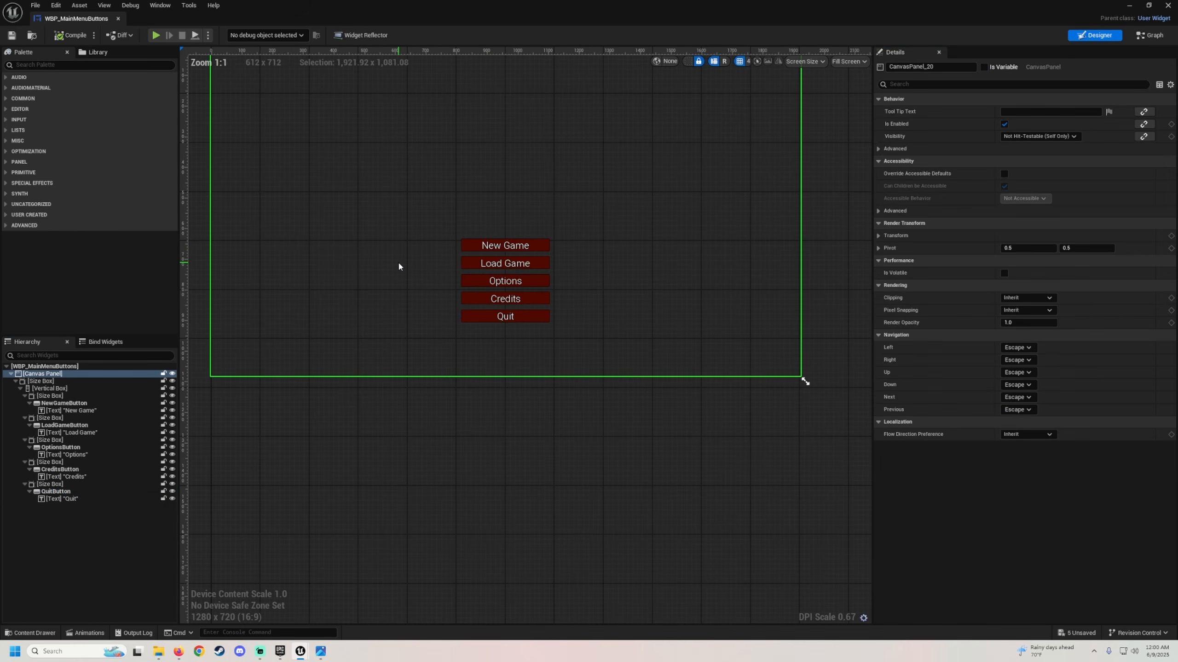
scroll(416, 313, "down", 2)
scroll(414, 306, "up", 3)
right_click_drag(414, 307, 370, 278)
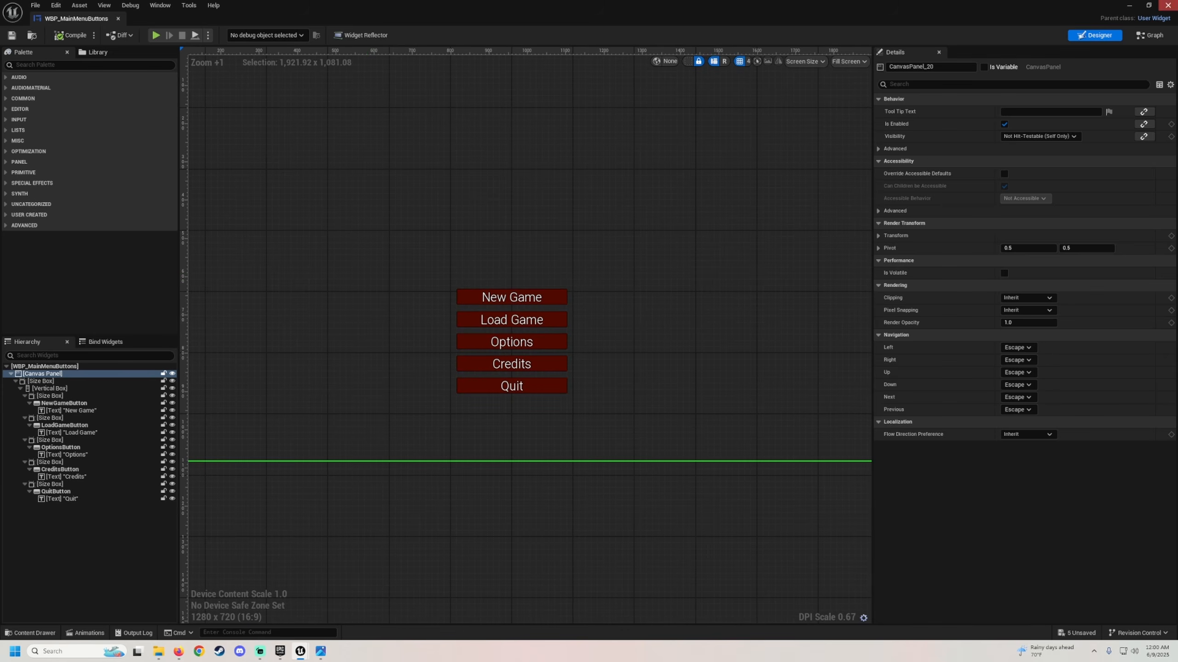
left_click(1168, 5)
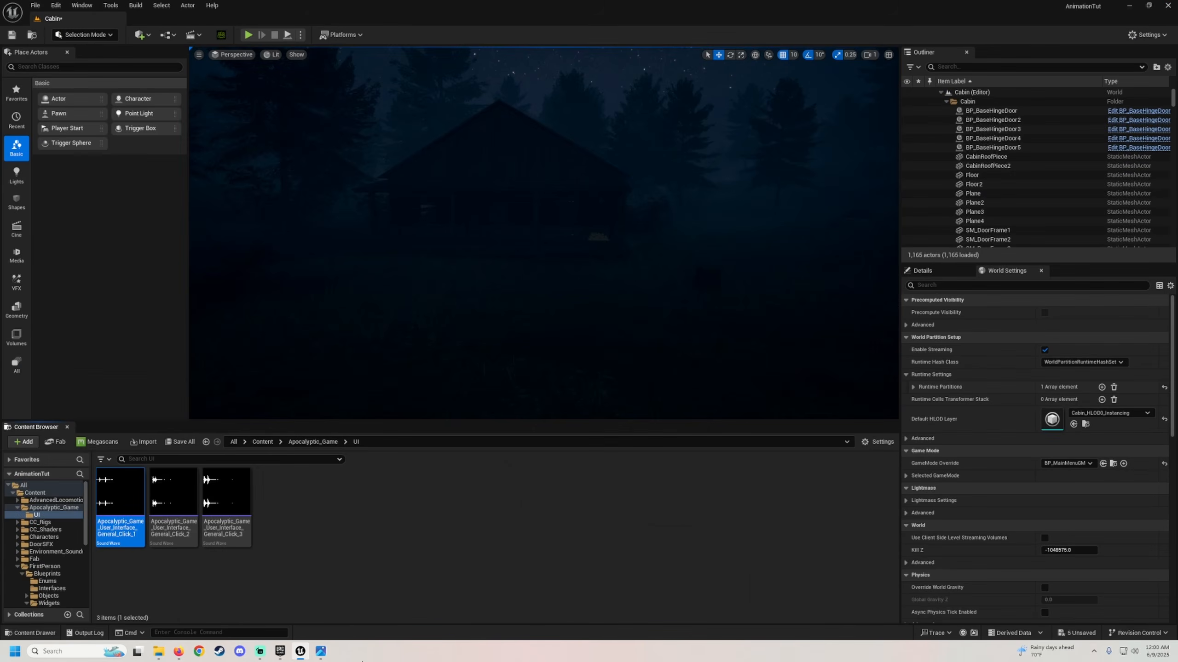
Step: Open the WBP_MainMenu widget from the FirstPerson/Blueprints/Widgets/MainMenu folder
left_click(17, 508)
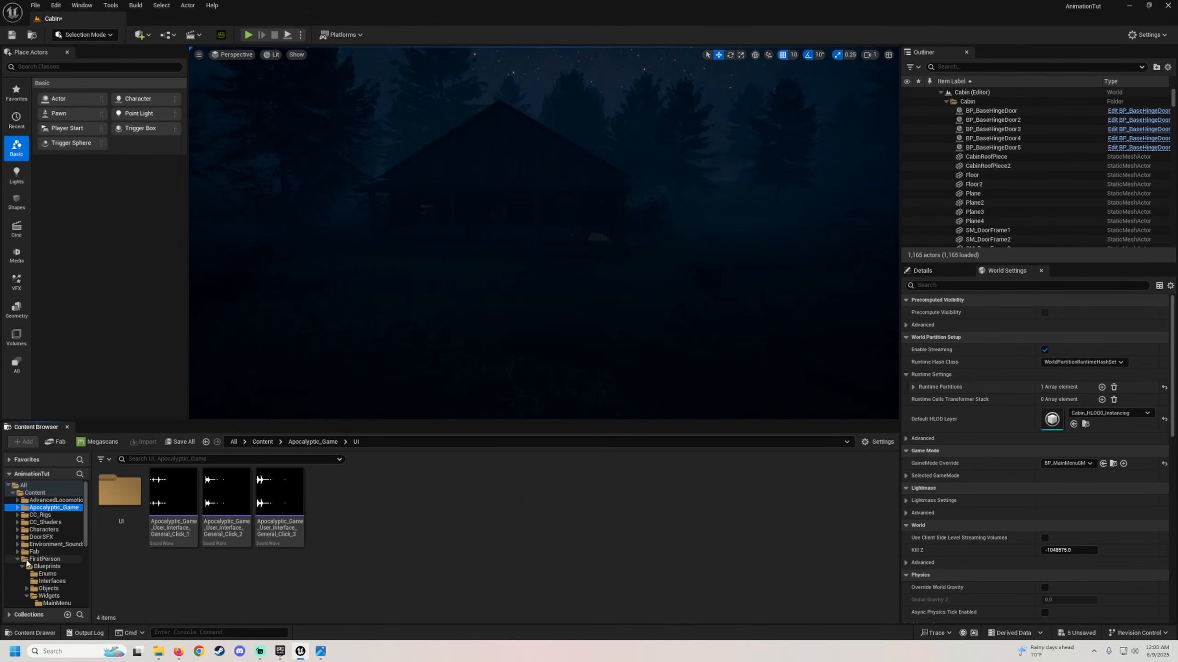
left_click(41, 566)
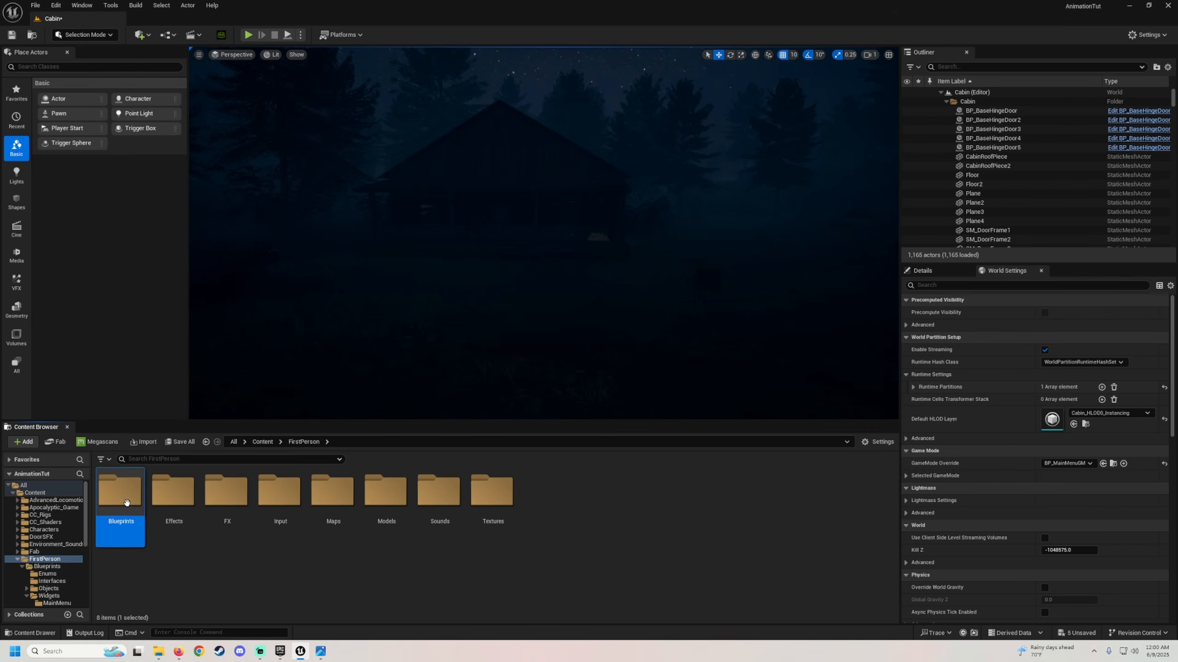
double_click(279, 492)
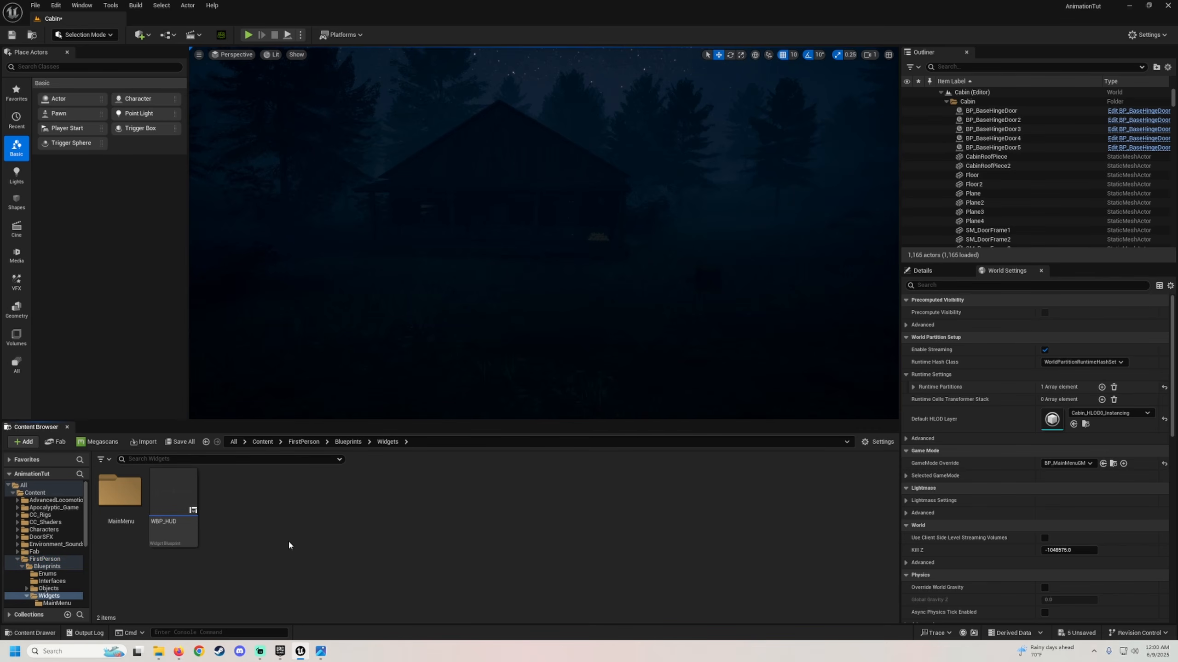
double_click(119, 492)
double_click(120, 501)
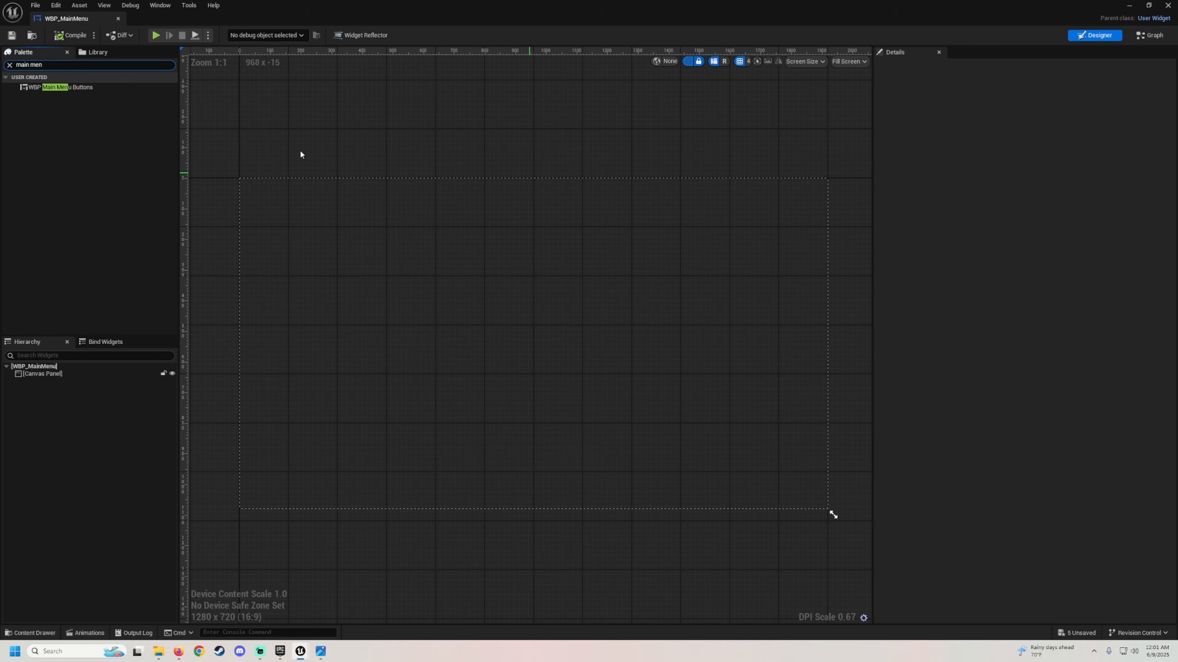
Step: Find the WBP_MainMenuButtons widget with "main men", add it to the Canvas Panel and enable Size To Content on it
left_click_drag(61, 90, 57, 378)
left_click(59, 381)
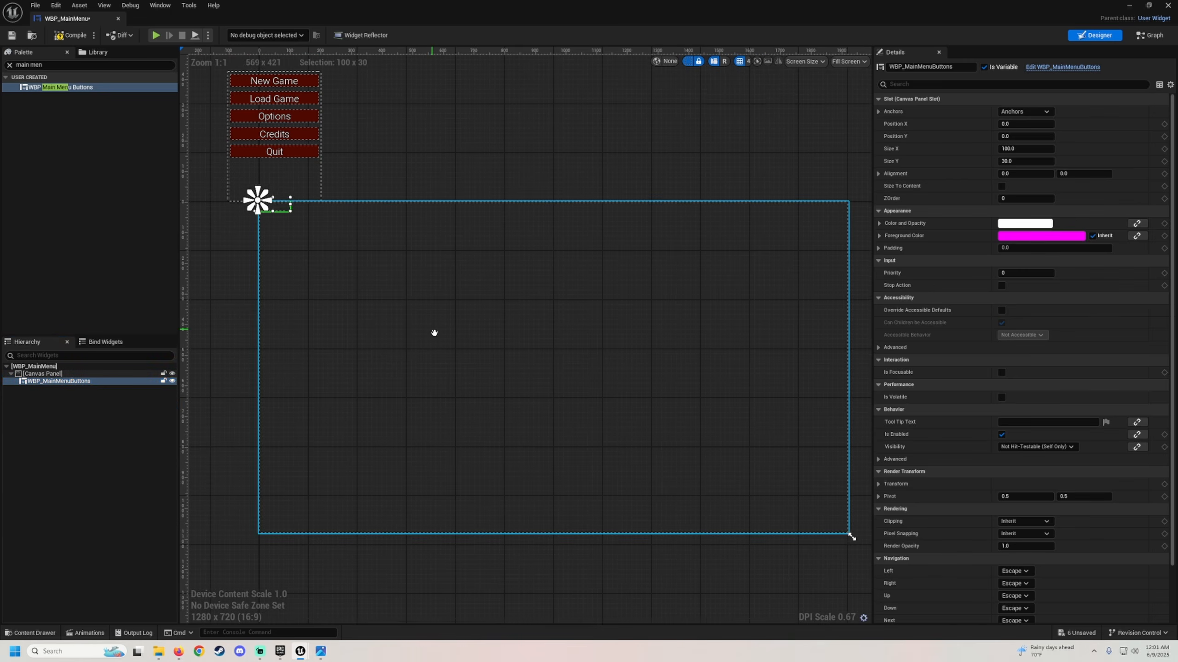
left_click(1002, 186)
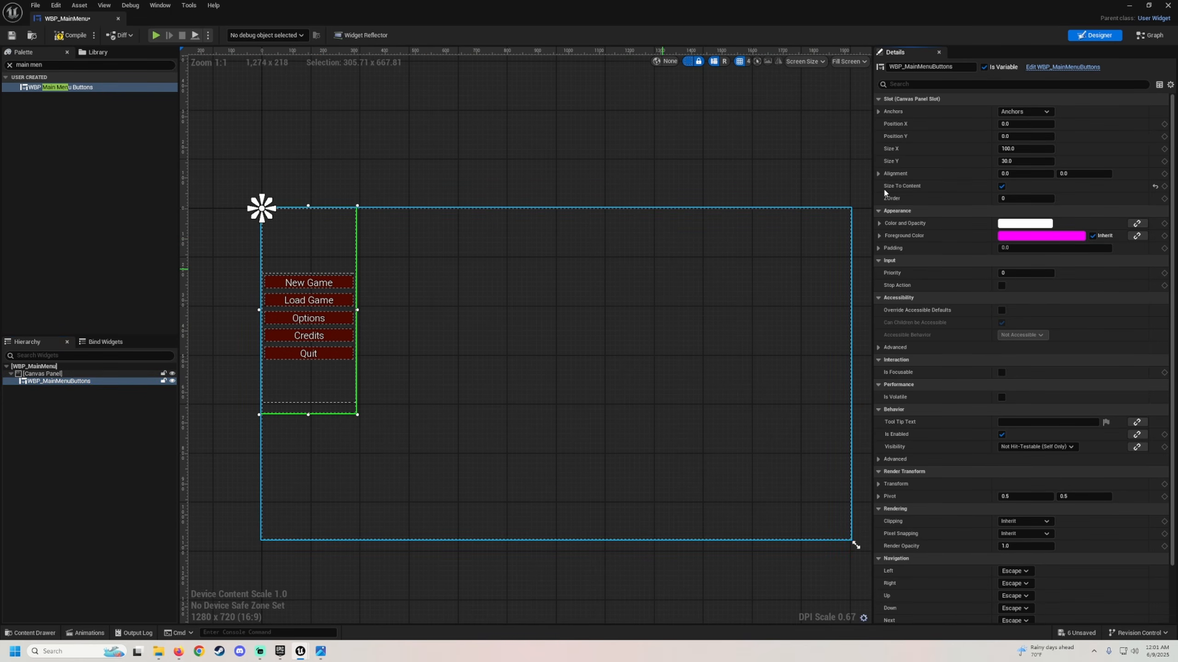
Step: Open the anchor presets for the WBP_MainMenuButtons widget
left_click(1012, 113)
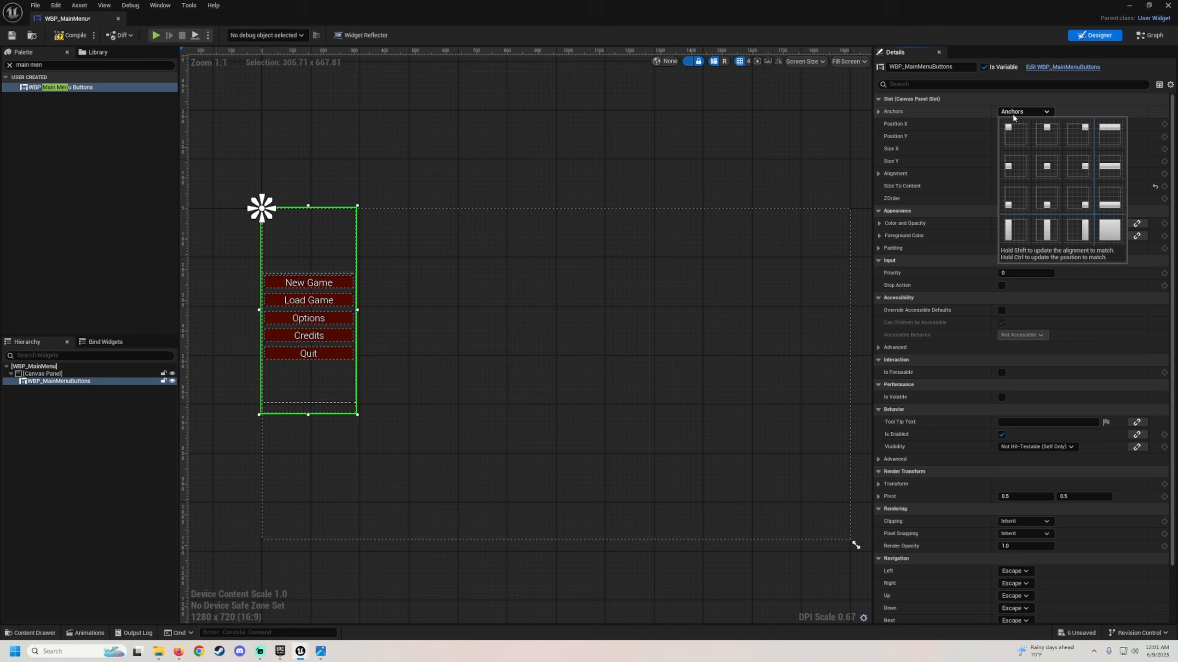
Step: Anchor the WBP_MainMenuButtons widget to the bottom centre of the canvas and reset its X and Y position to 0
left_click(1051, 203)
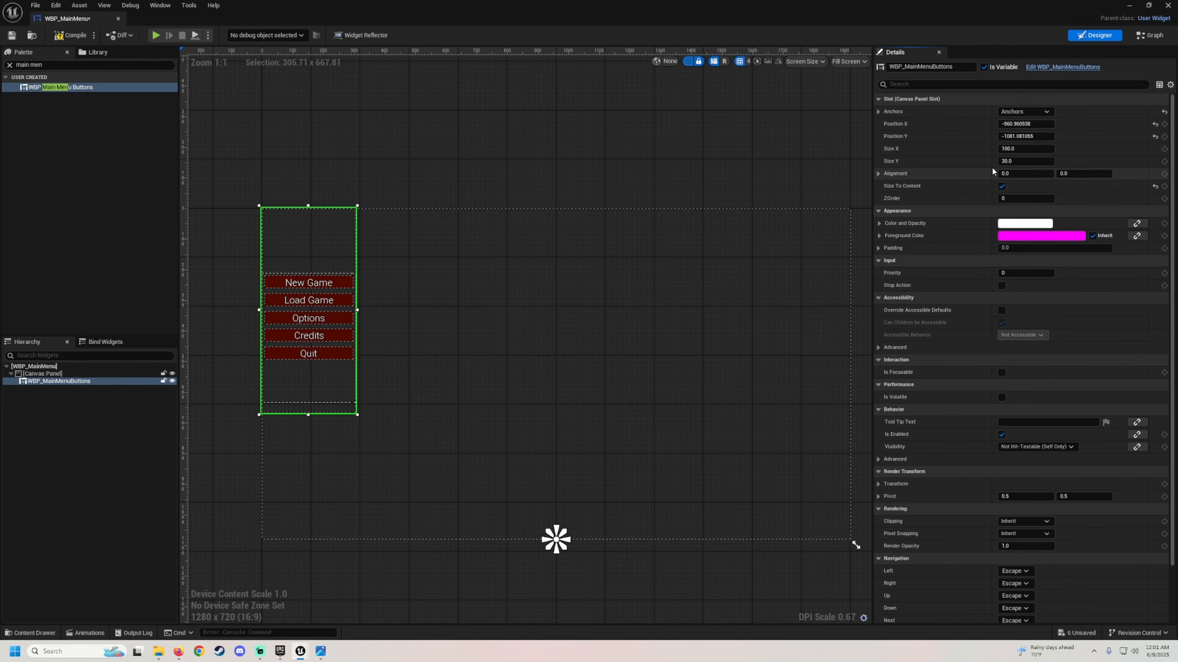
left_click(1154, 136)
left_click(1154, 124)
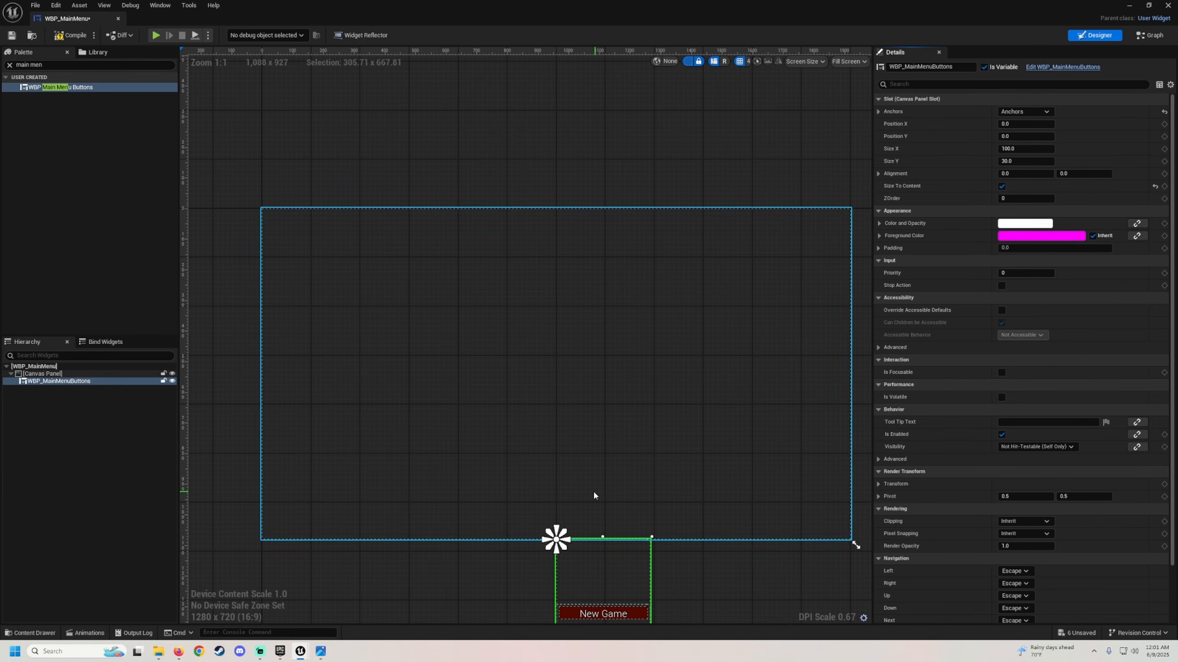
scroll(563, 310, "down", 1)
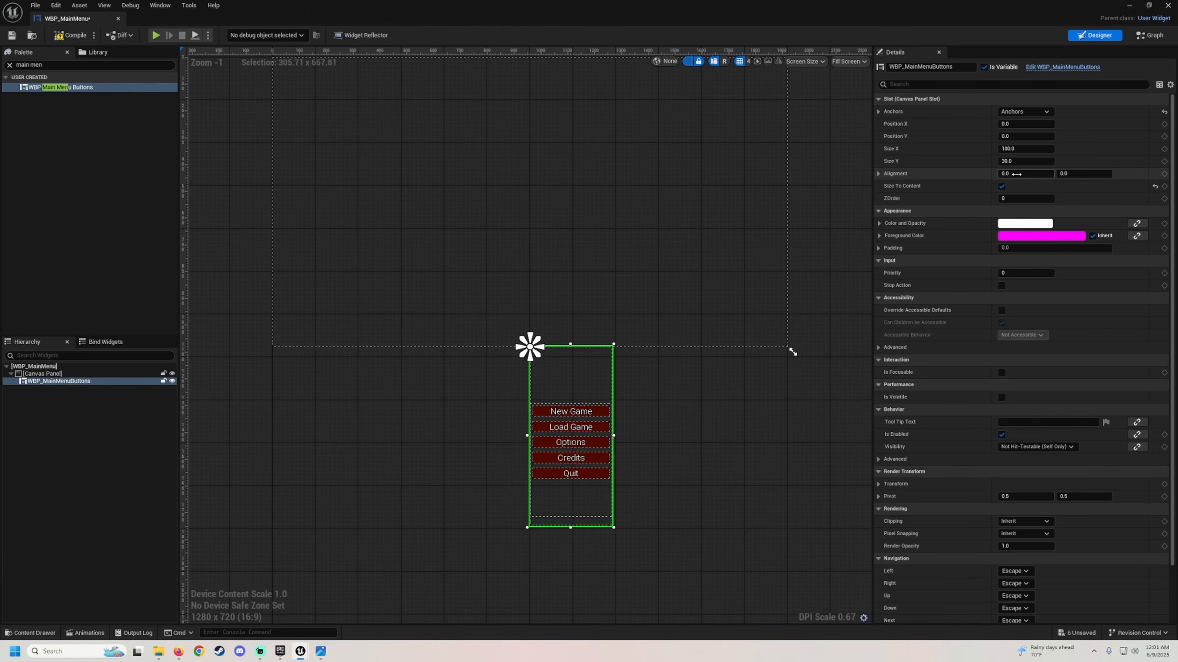
Step: Set the buttons widget's alignment to 0.5 on both axes and compile WBP_MainMenu
type("0.5")
key("Return")
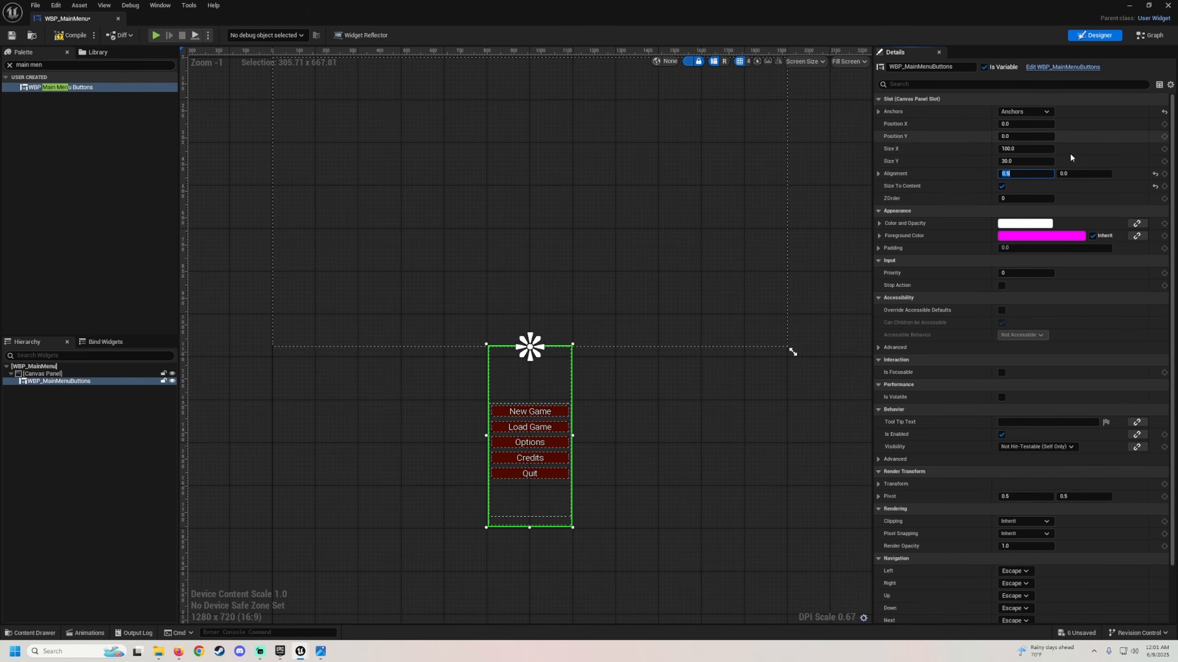
type("0.5")
key("Return")
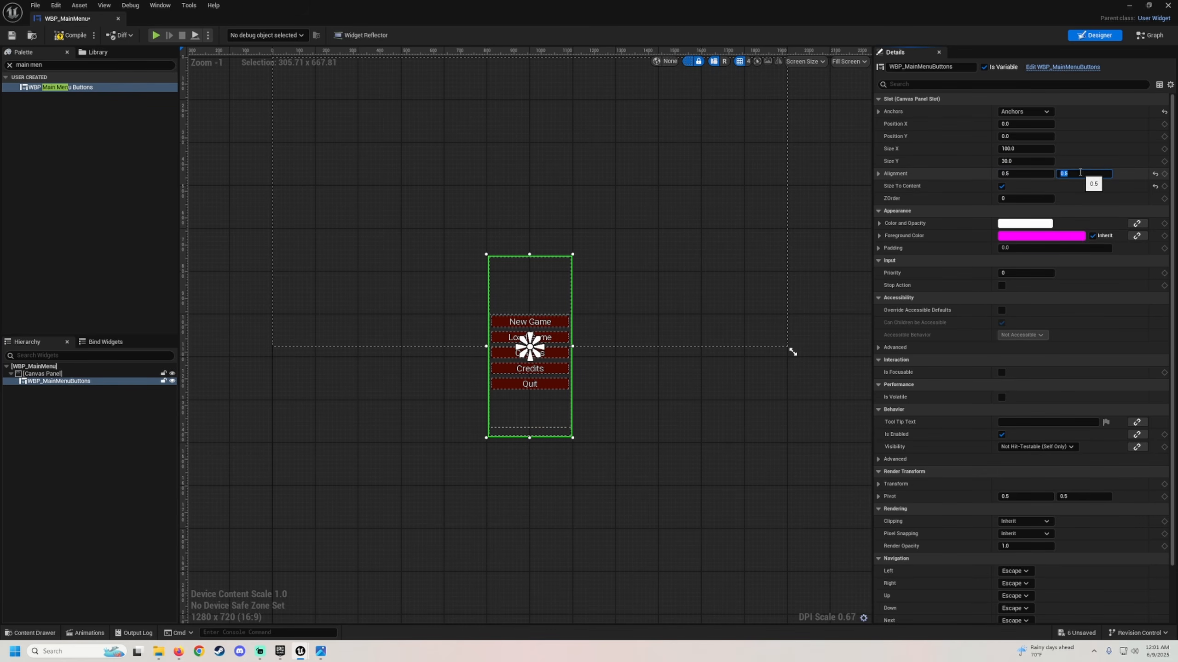
scroll(547, 332, "up", 4)
right_click_drag(533, 283, 529, 248)
left_click(74, 36)
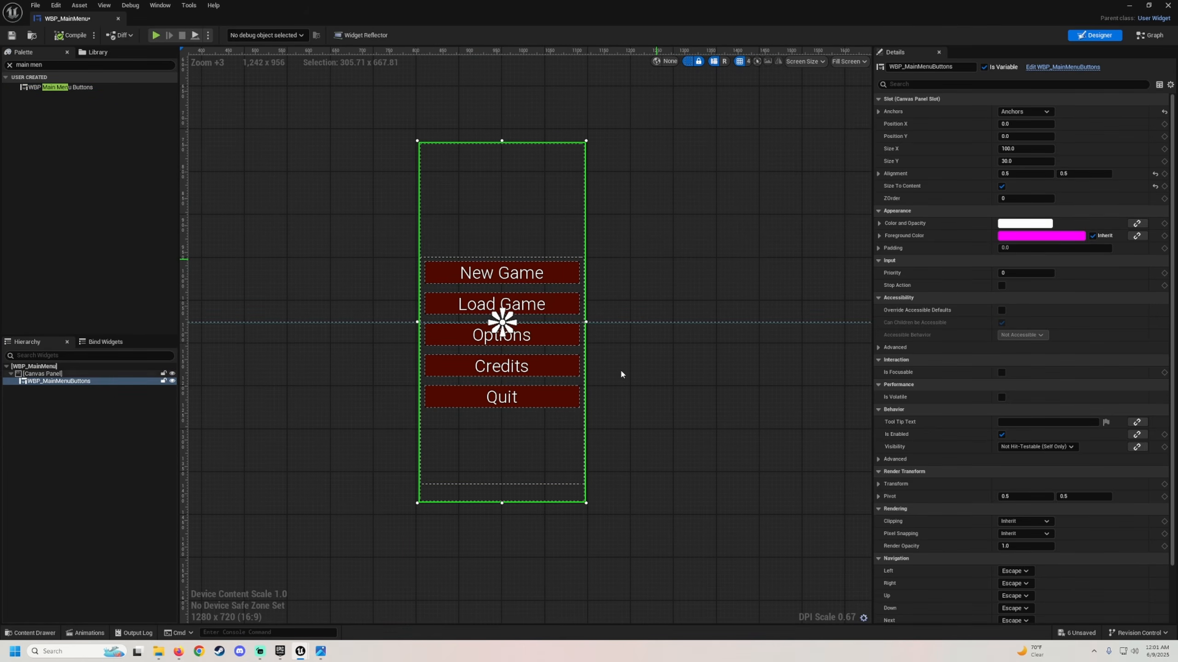
Step: Open WBP_MainMenuButtons, reduce the outer Size Box's height override to about 297 so it fits the five buttons, and save
left_click(1128, 6)
double_click(173, 505)
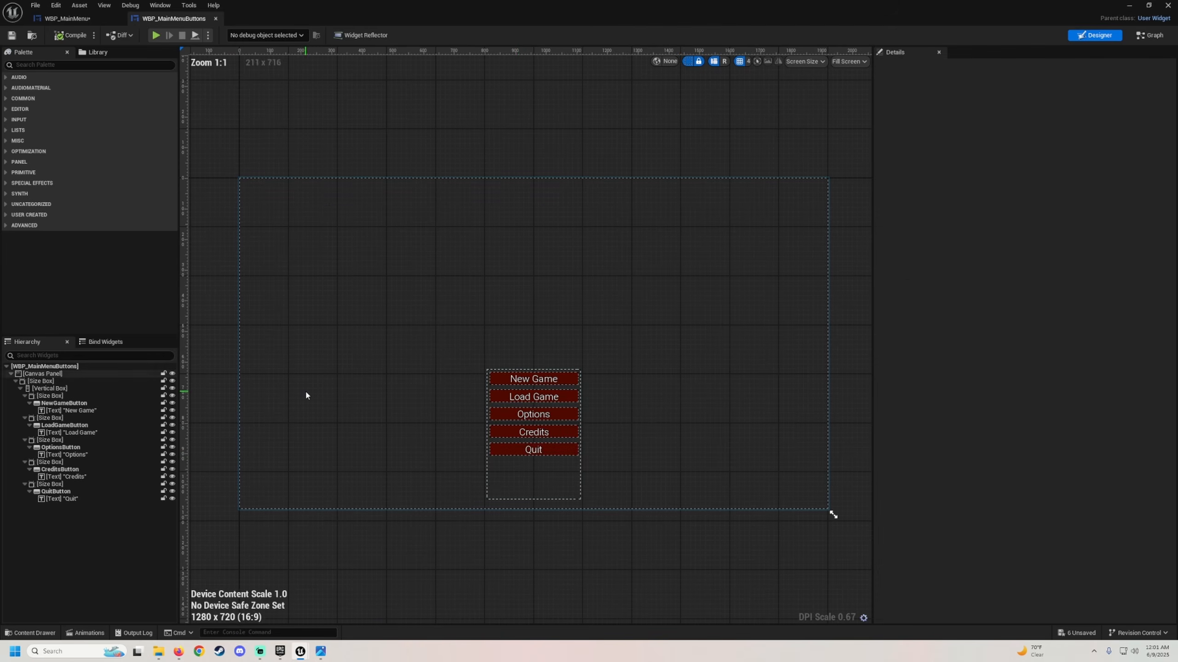
scroll(477, 277, "up", 4)
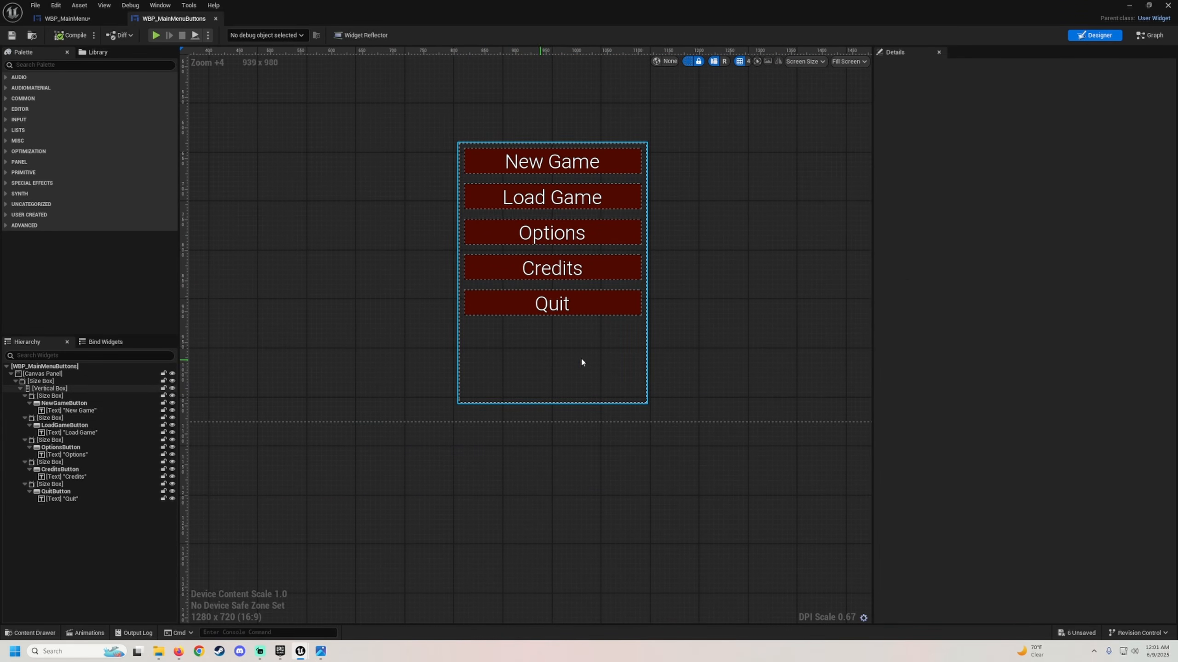
left_click(47, 381)
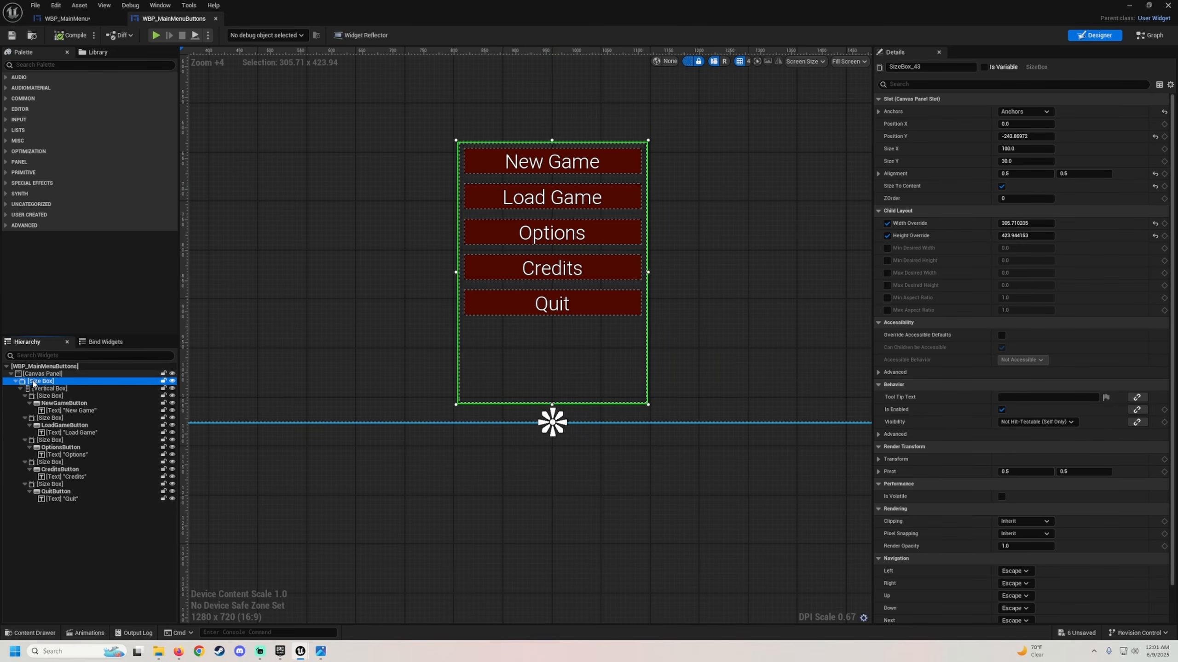
left_click_drag(1026, 235, 983, 236)
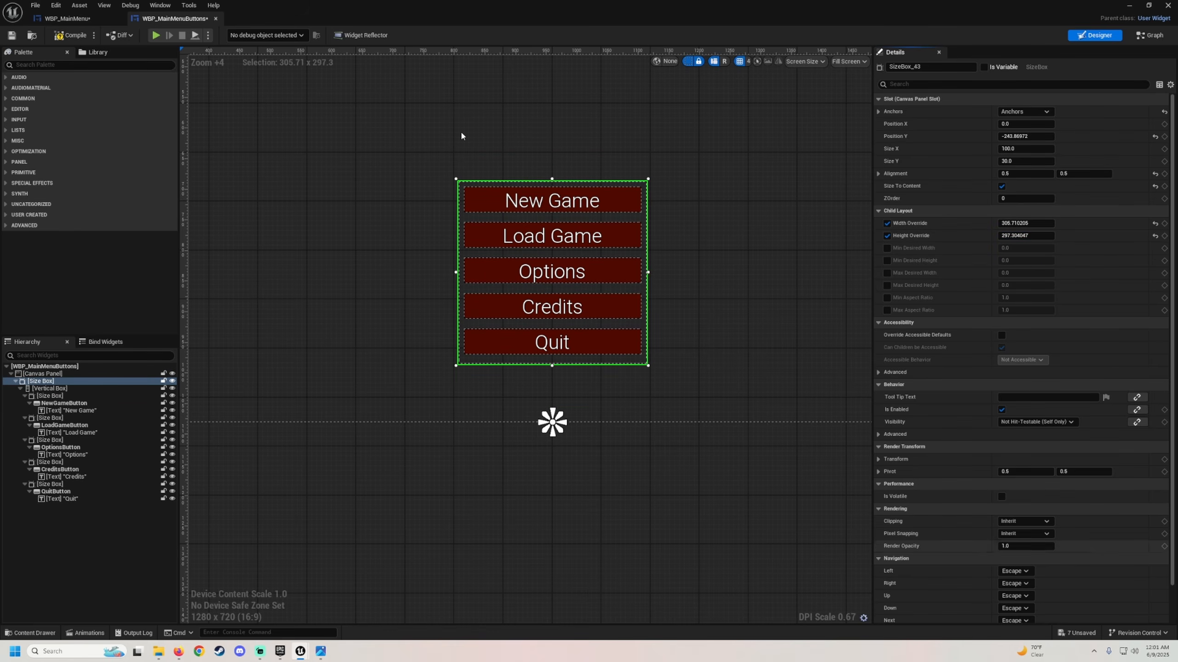
left_click(12, 36)
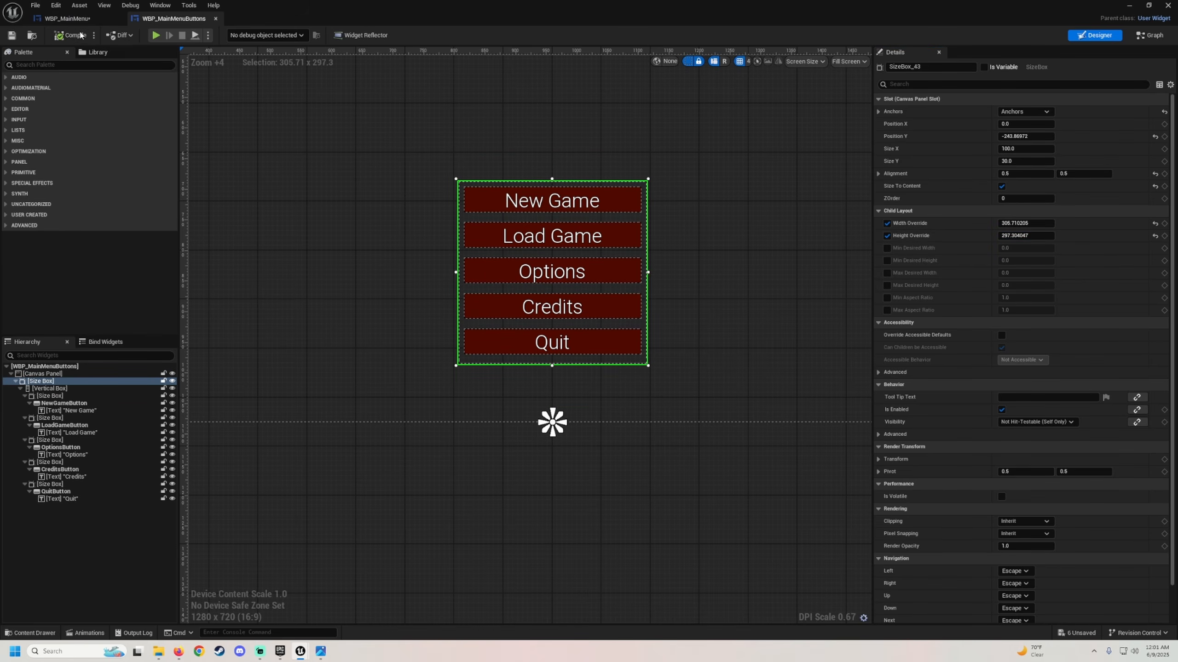
Step: Save WBP_MainMenu and replace its WBP_MainMenuButtons widget with a fresh instance under the Canvas Panel
left_click(70, 18)
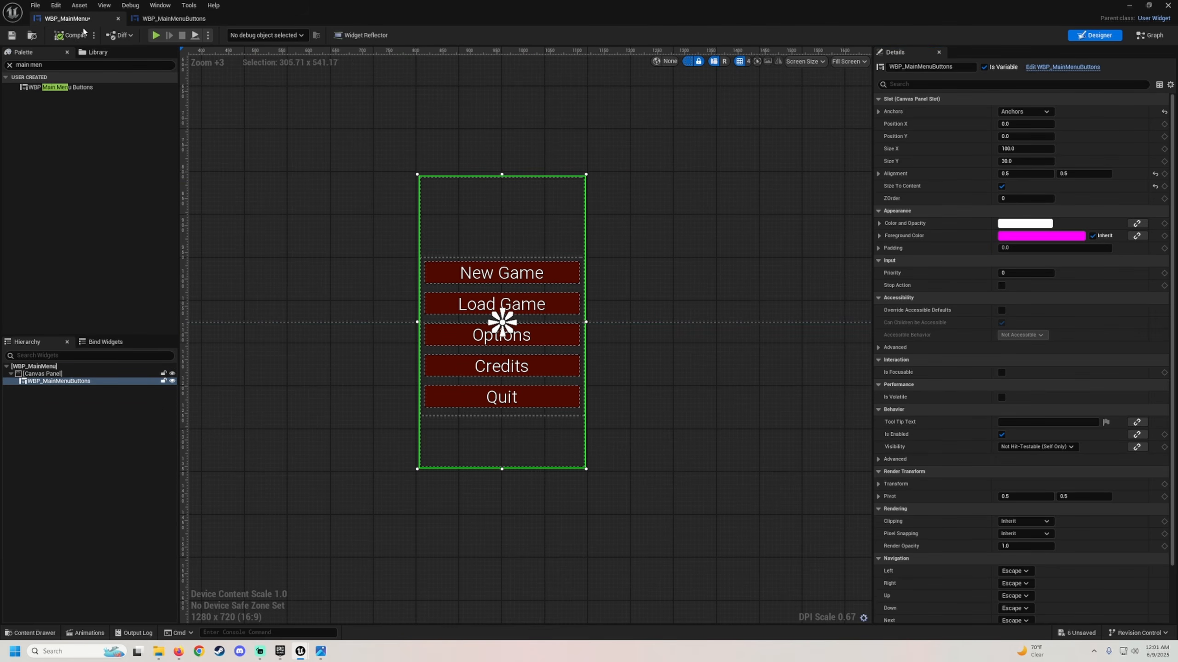
left_click(12, 36)
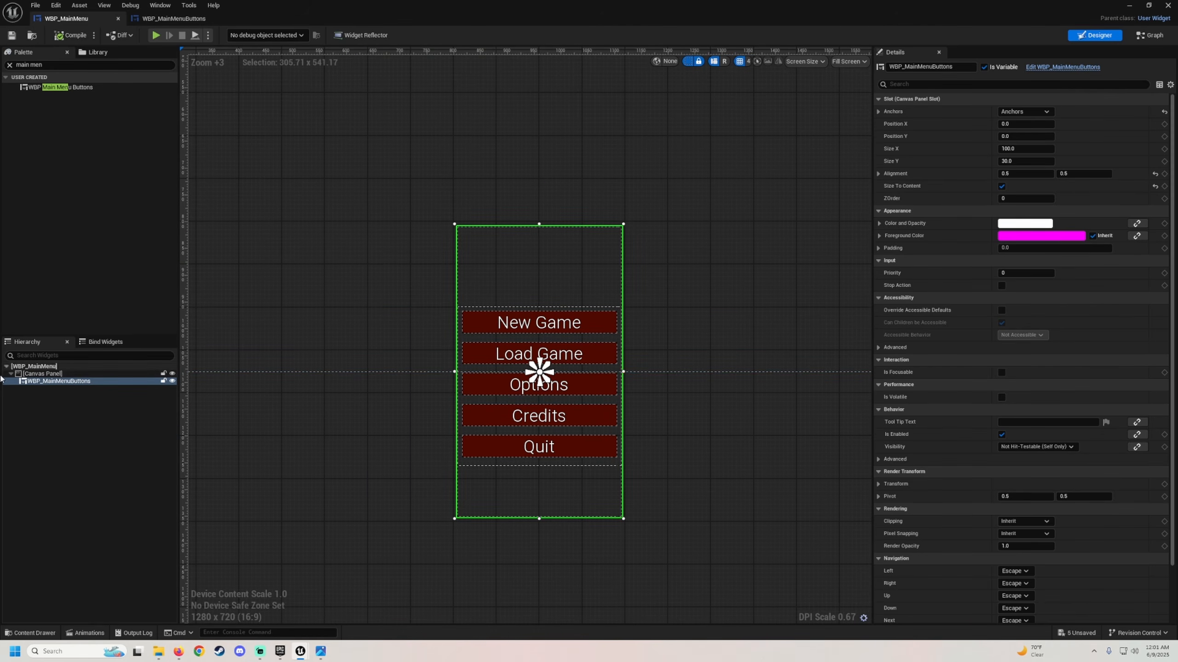
key("Delete")
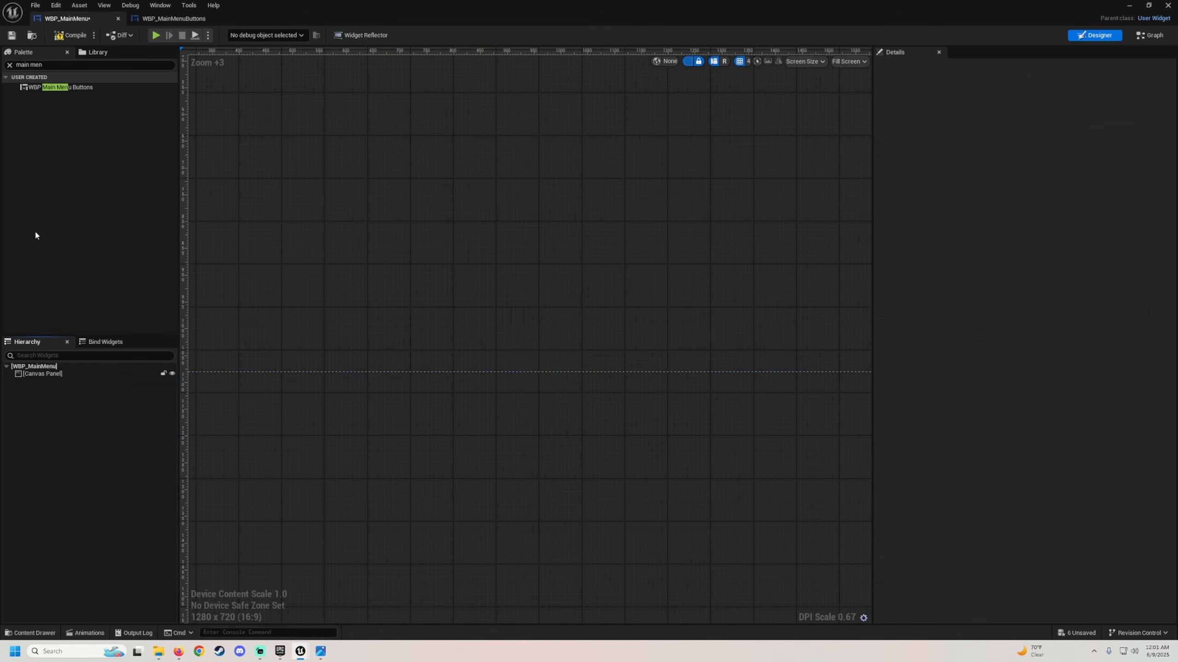
left_click_drag(57, 92, 62, 333)
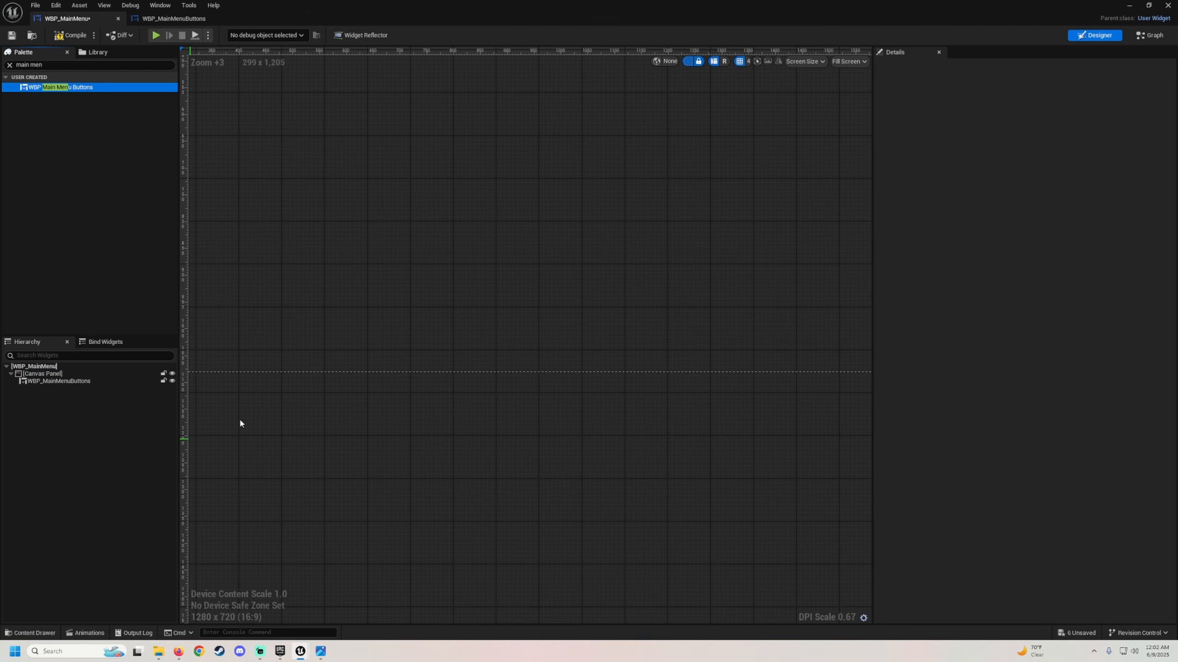
Step: Enable Size To Content for the newly added WBP_MainMenuButtons widget
scroll(307, 221, "down", 4)
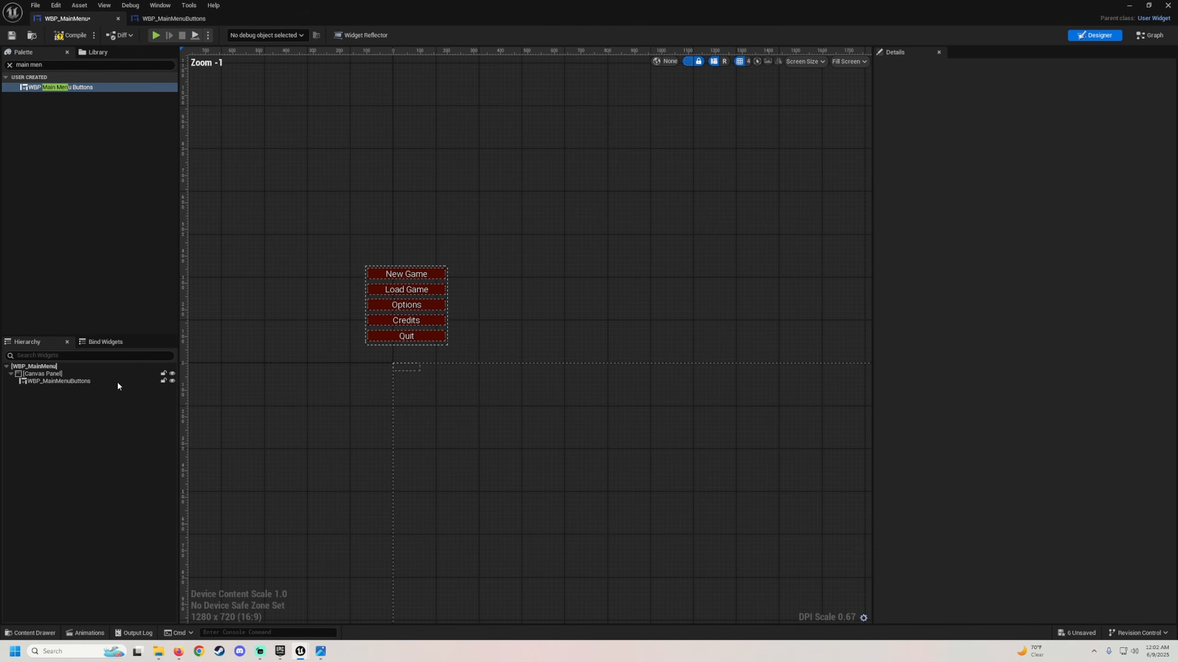
left_click(64, 383)
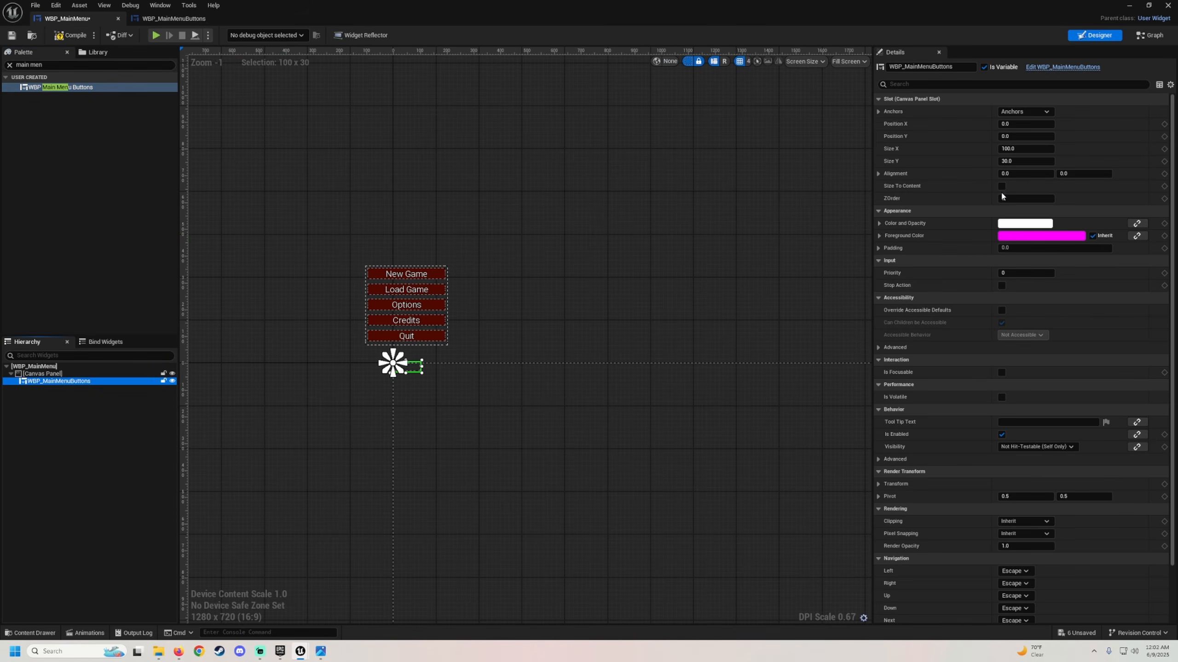
left_click(1002, 187)
scroll(403, 311, "up", 7)
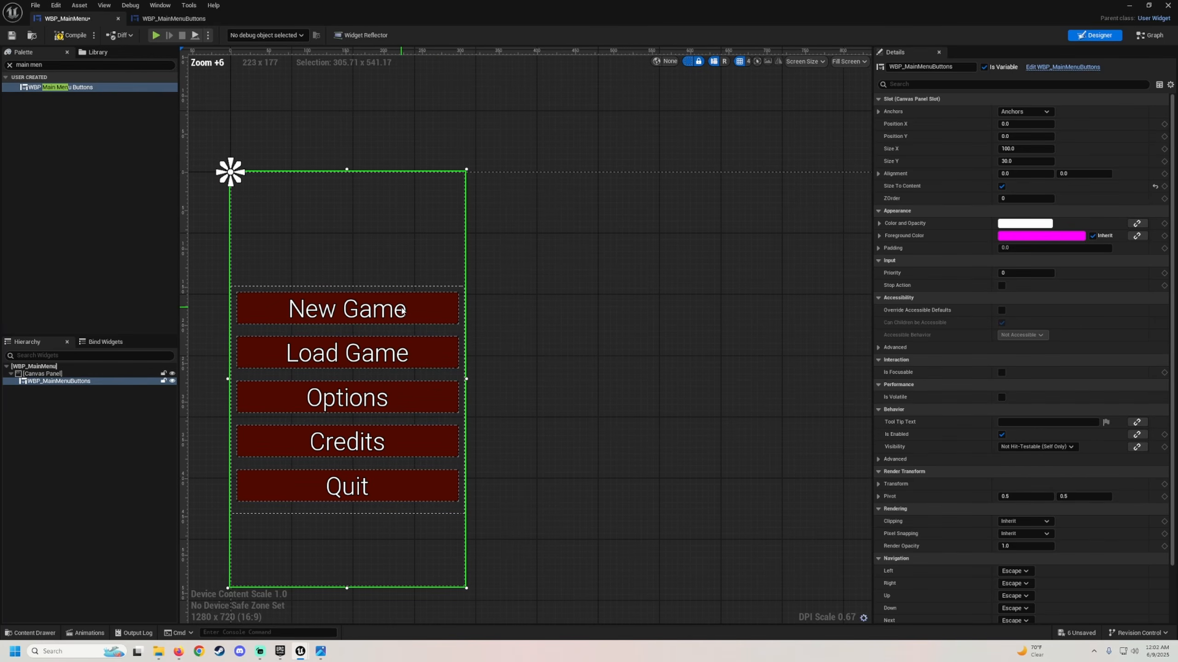
scroll(398, 319, "down", 1)
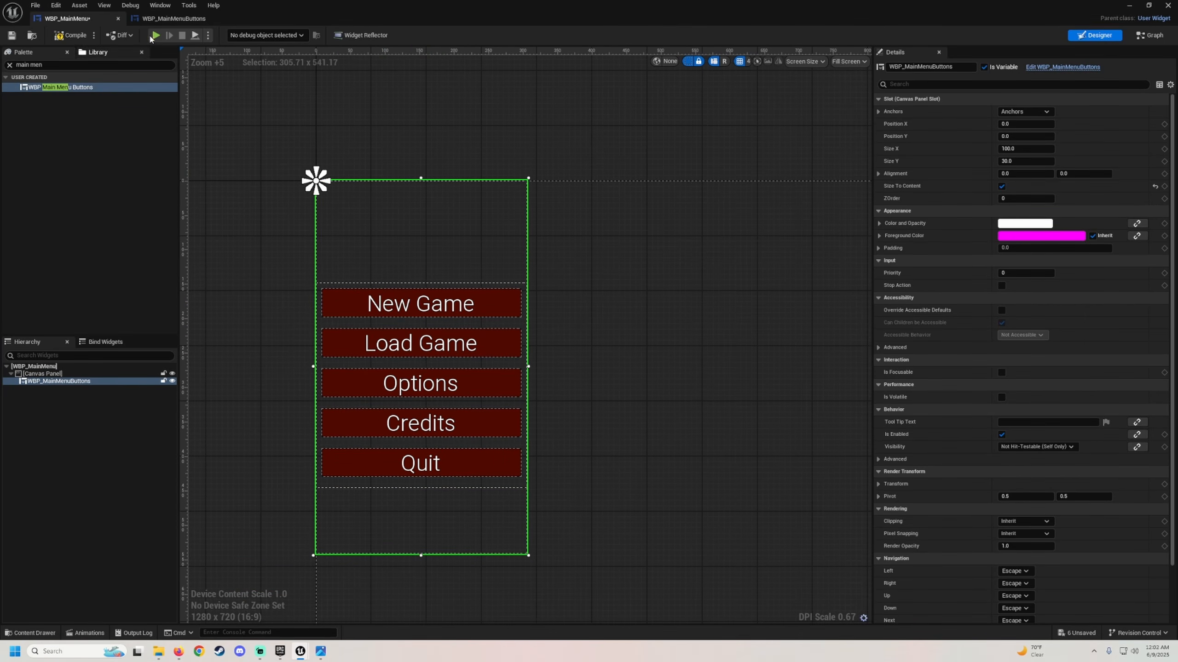
Step: In WBP_MainMenuButtons, anchor the outer Size Box to the canvas centre, reset its Y position to 0, and save
left_click(181, 18)
scroll(380, 232, "down", 6)
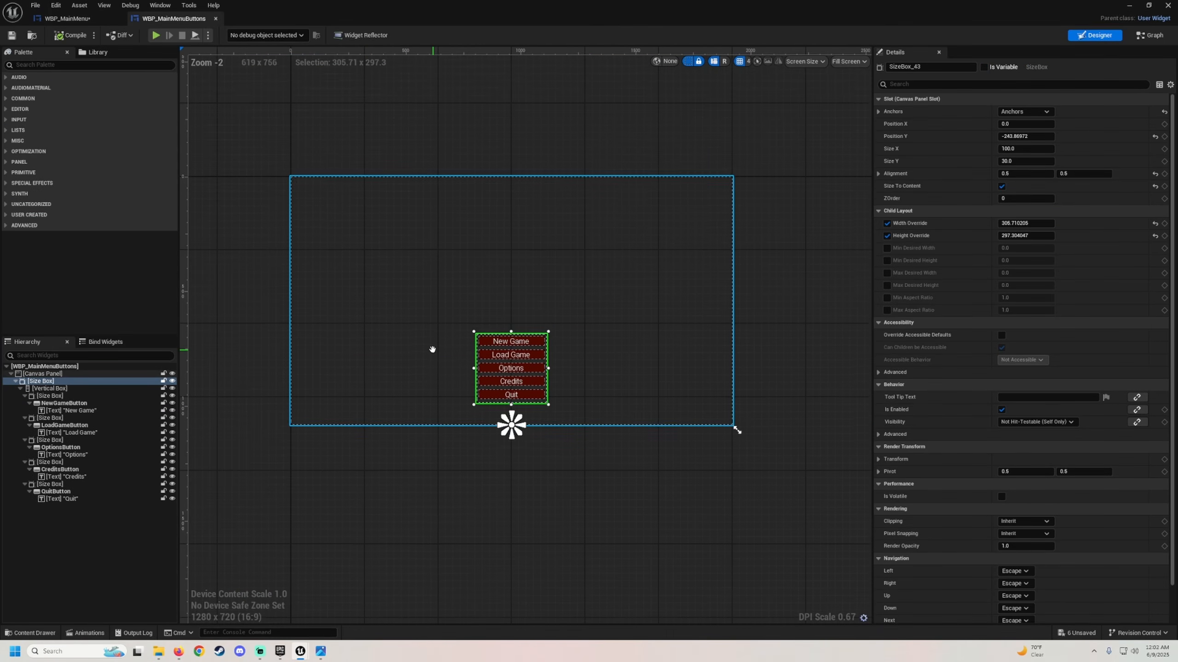
scroll(439, 325, "up", 4)
right_click_drag(411, 304, 381, 330)
scroll(414, 352, "down", 3)
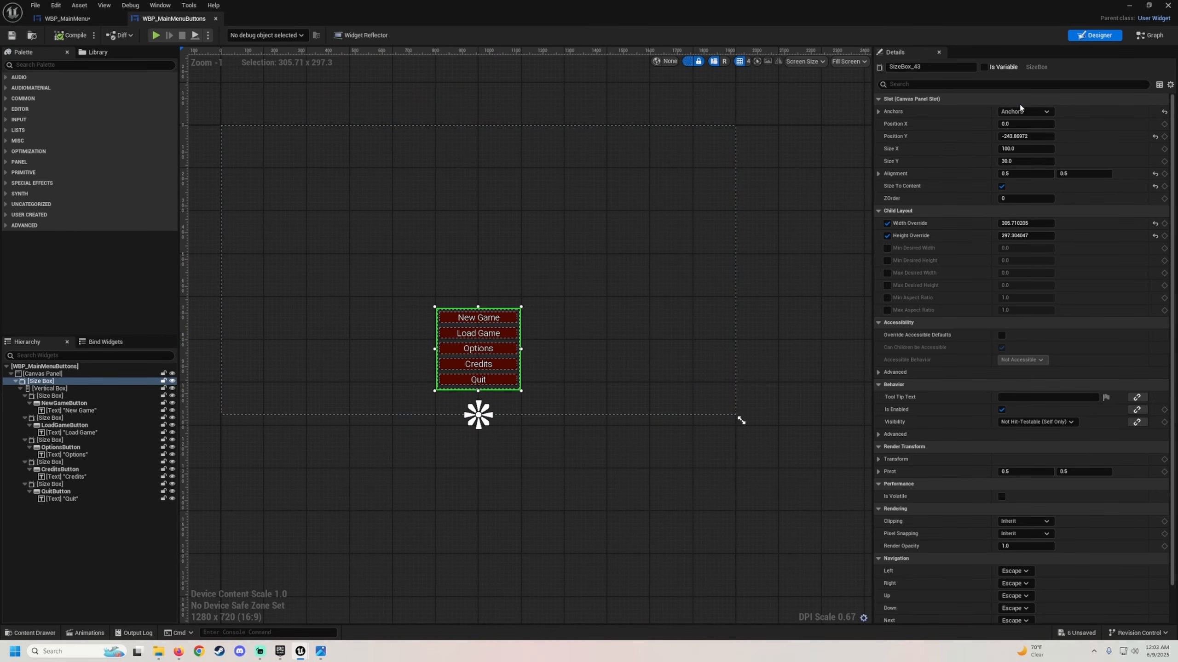
left_click(1024, 111)
left_click(1046, 168)
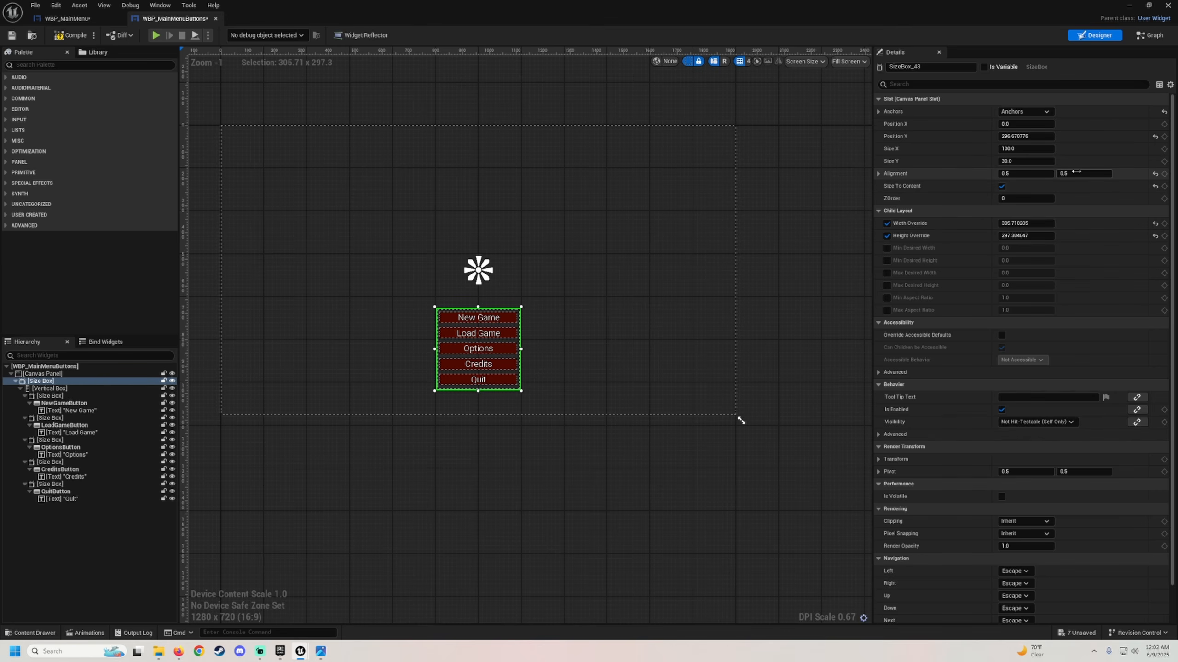
left_click(1155, 137)
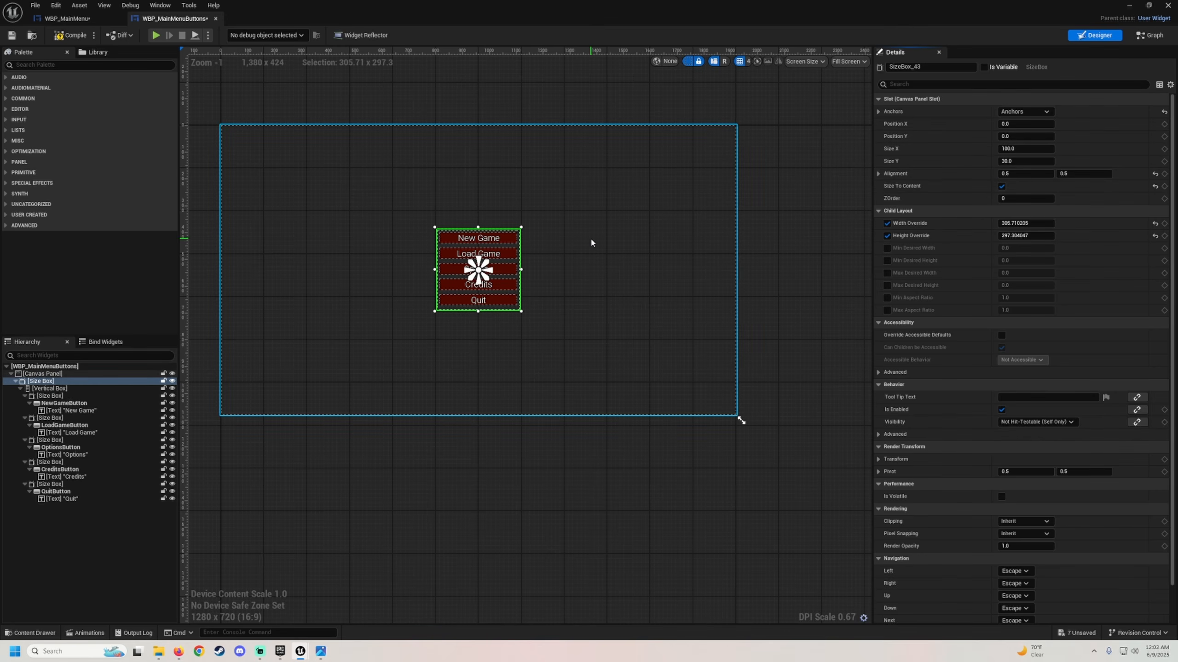
left_click(11, 35)
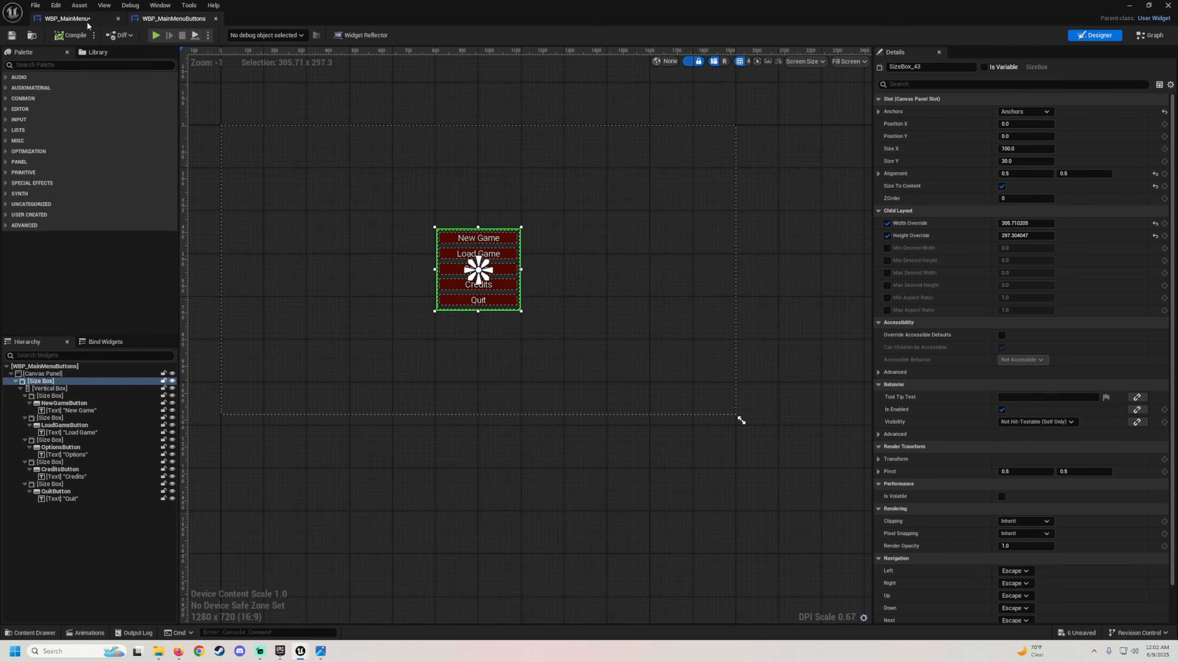
Step: Compare the buttons' placement in WBP_MainMenu with the Size Box's placement on the canvas in WBP_MainMenuButtons
left_click(67, 18)
scroll(464, 370, "down", 3)
scroll(485, 386, "up", 2)
right_click_drag(485, 366, 464, 293)
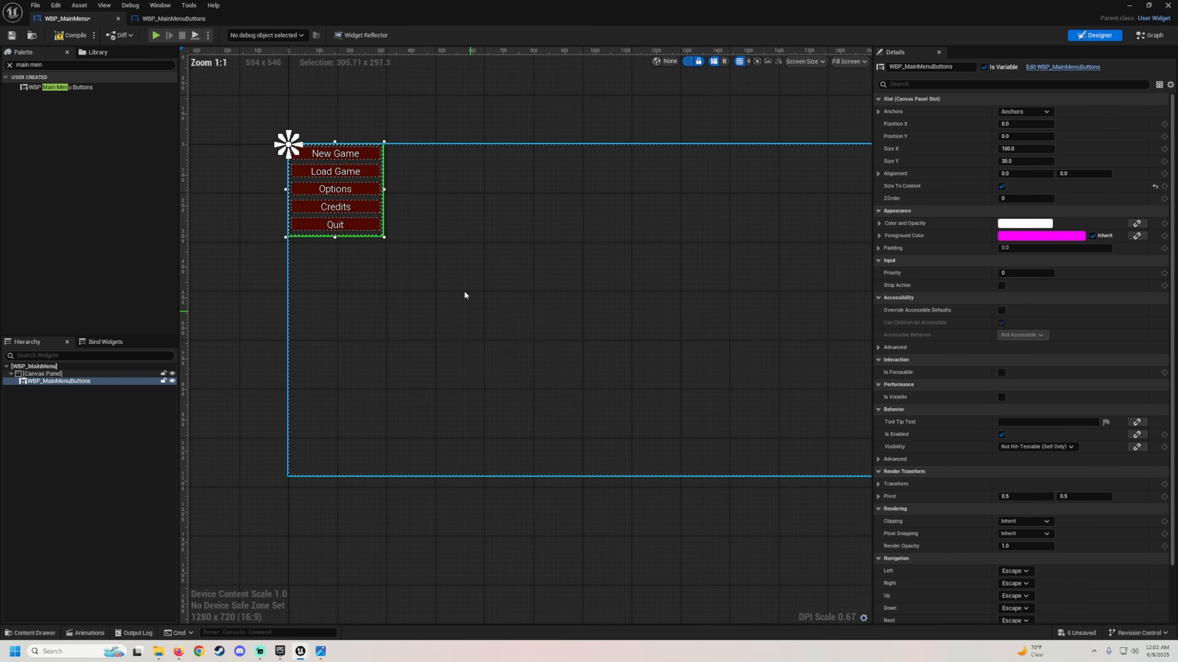
left_click(196, 19)
right_click_drag(349, 255, 404, 265)
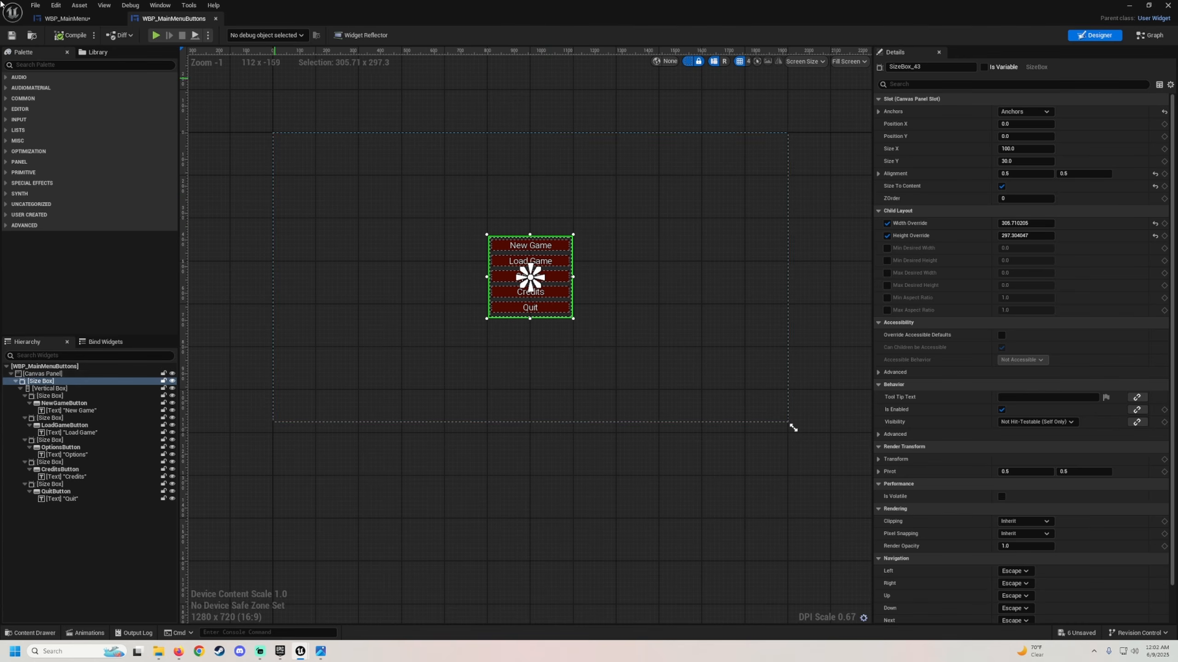
left_click(69, 18)
right_click_drag(401, 197, 305, 224)
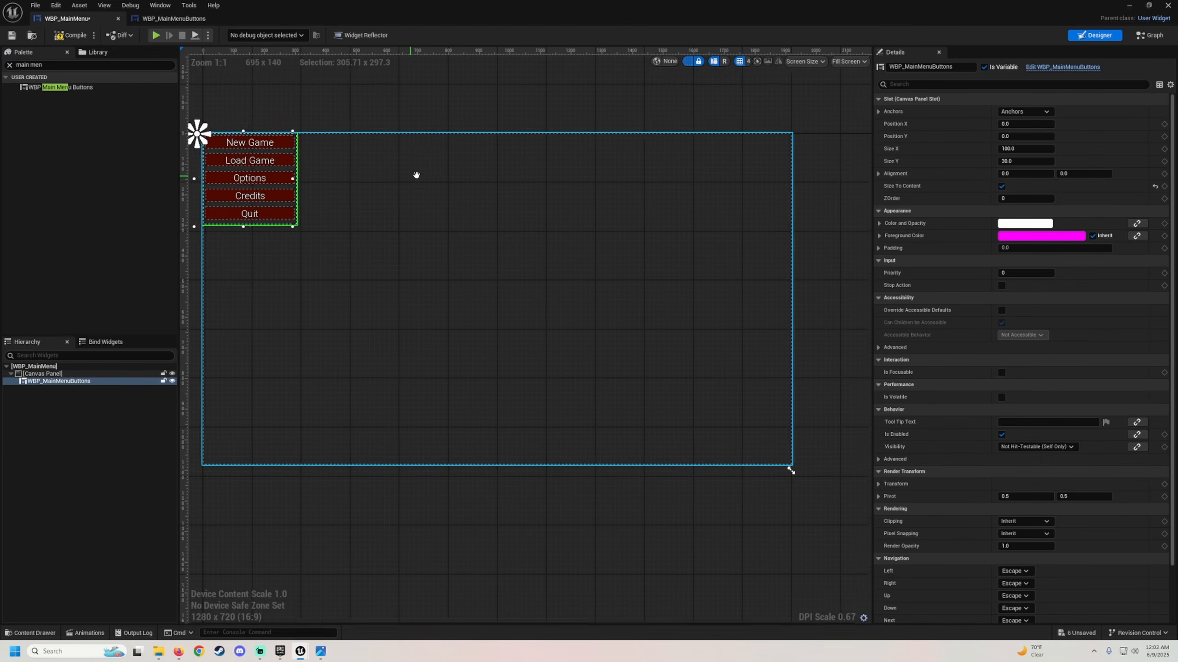
scroll(377, 163, "down", 1)
left_click(167, 18)
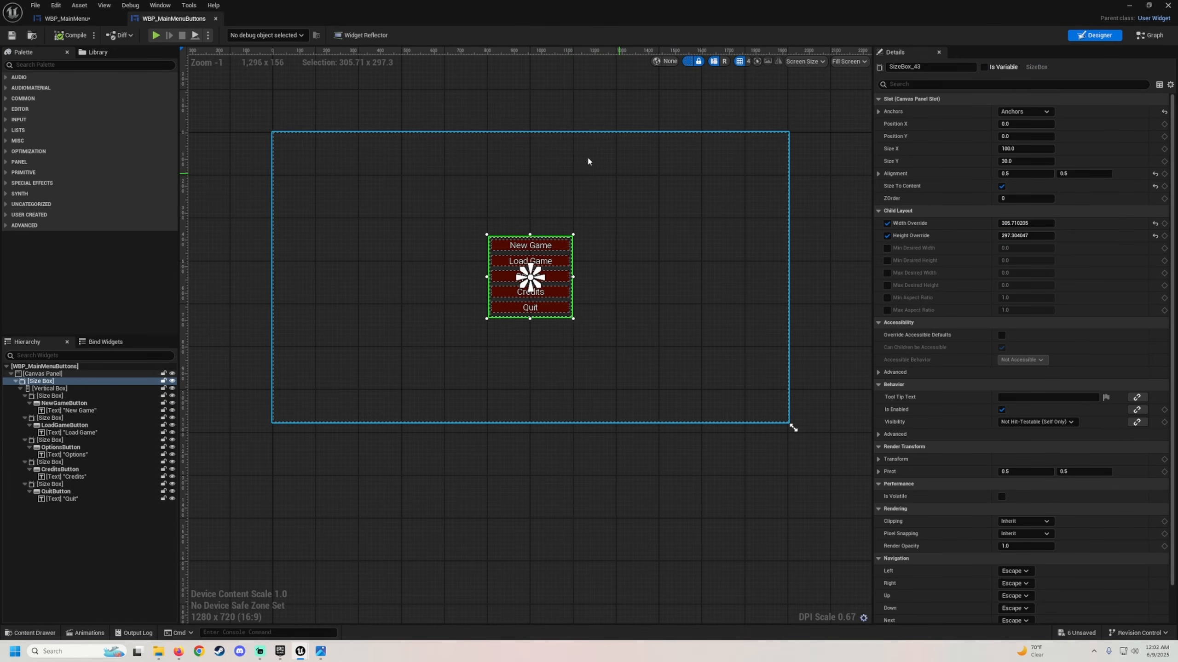
left_click(68, 18)
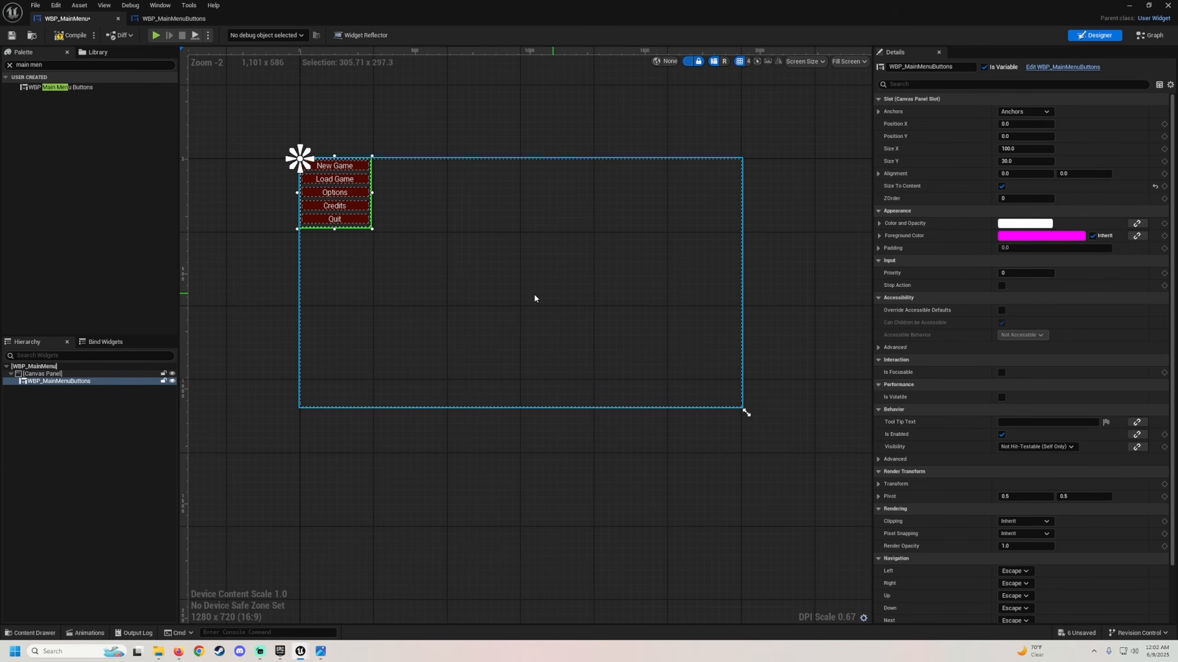
left_click(172, 18)
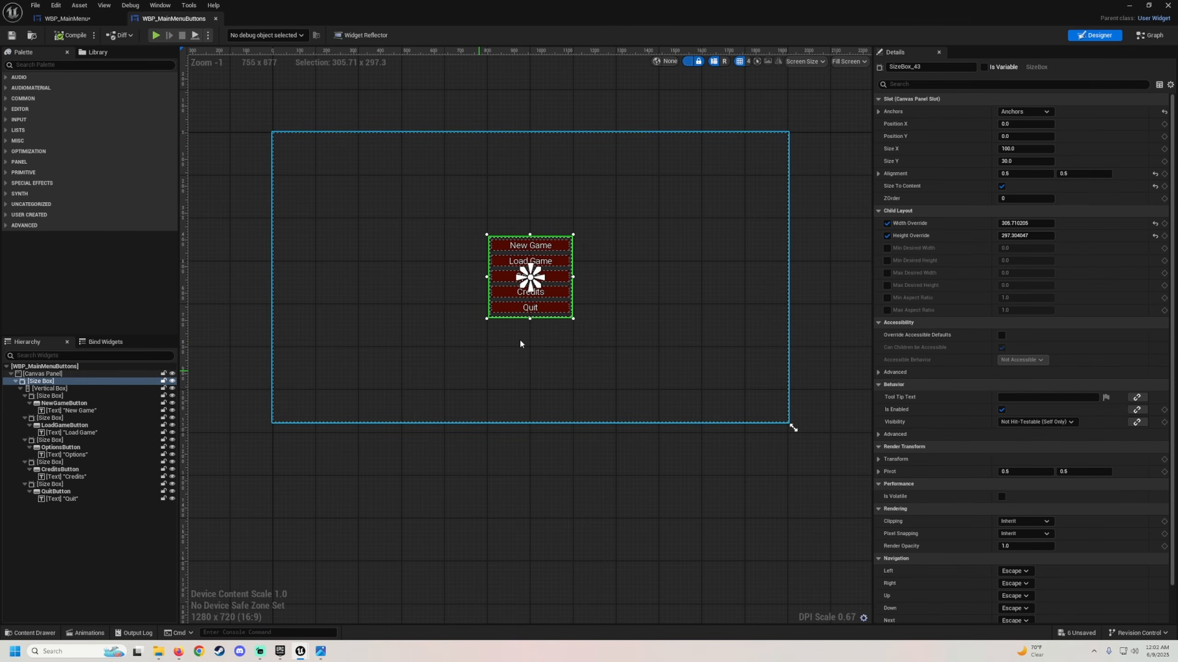
left_click(68, 19)
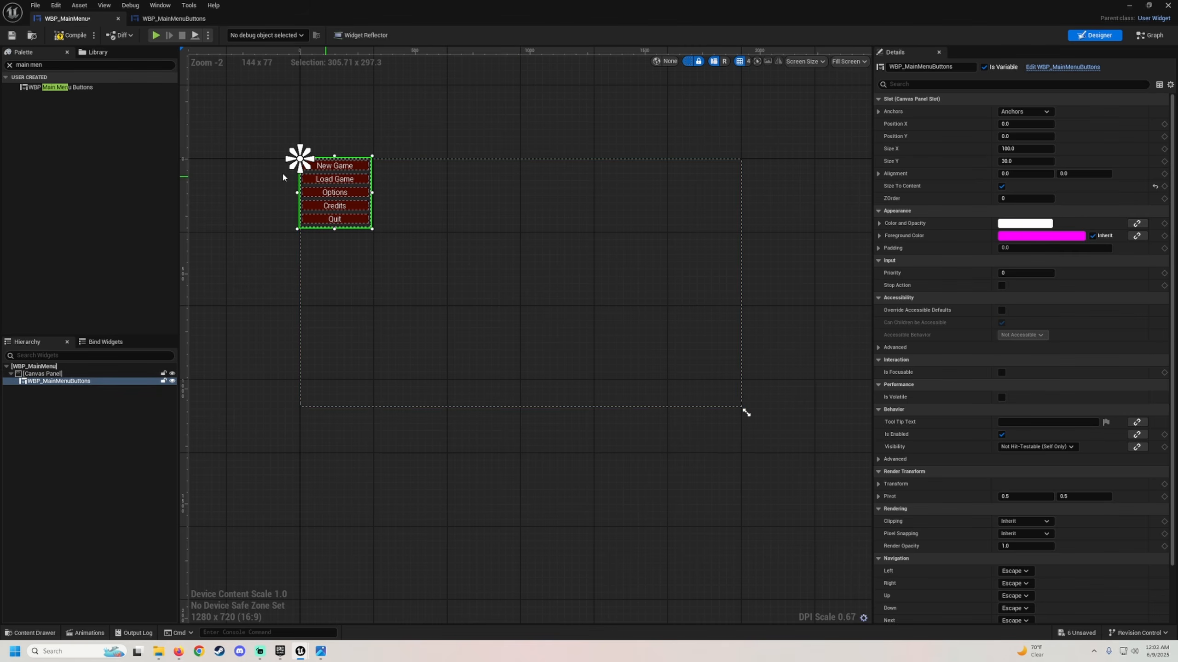
Step: In WBP_MainMenu, anchor the new buttons widget to the canvas's bottom centre and reset both position offsets to 0
scroll(427, 296, "up", 2)
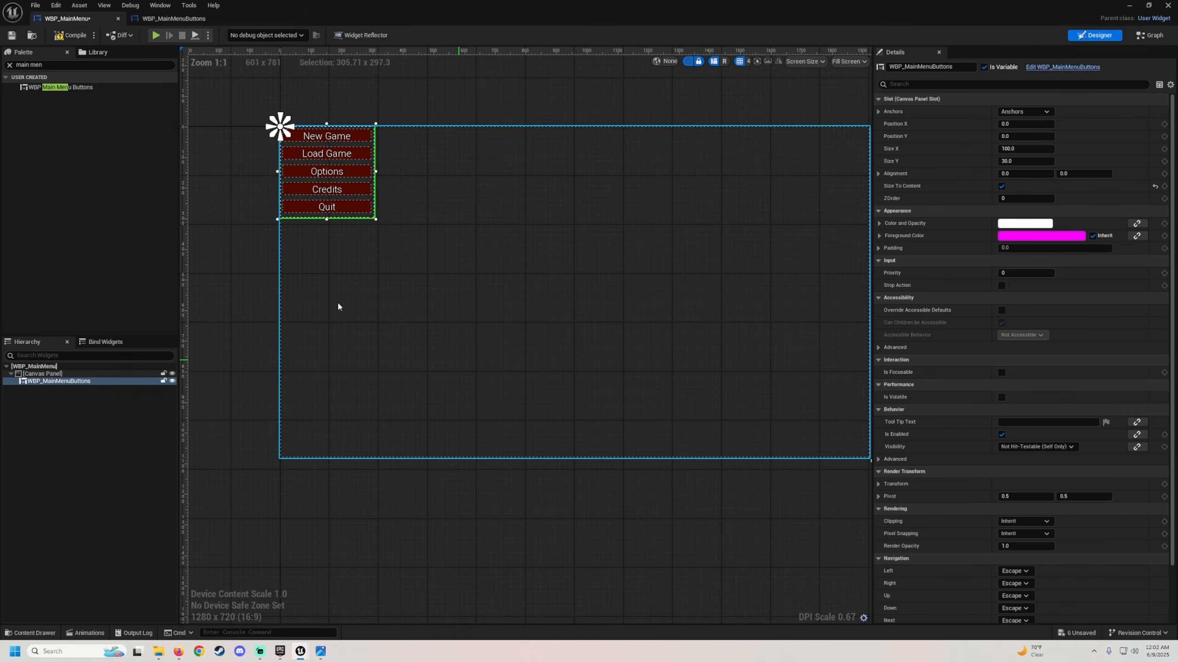
left_click(1020, 112)
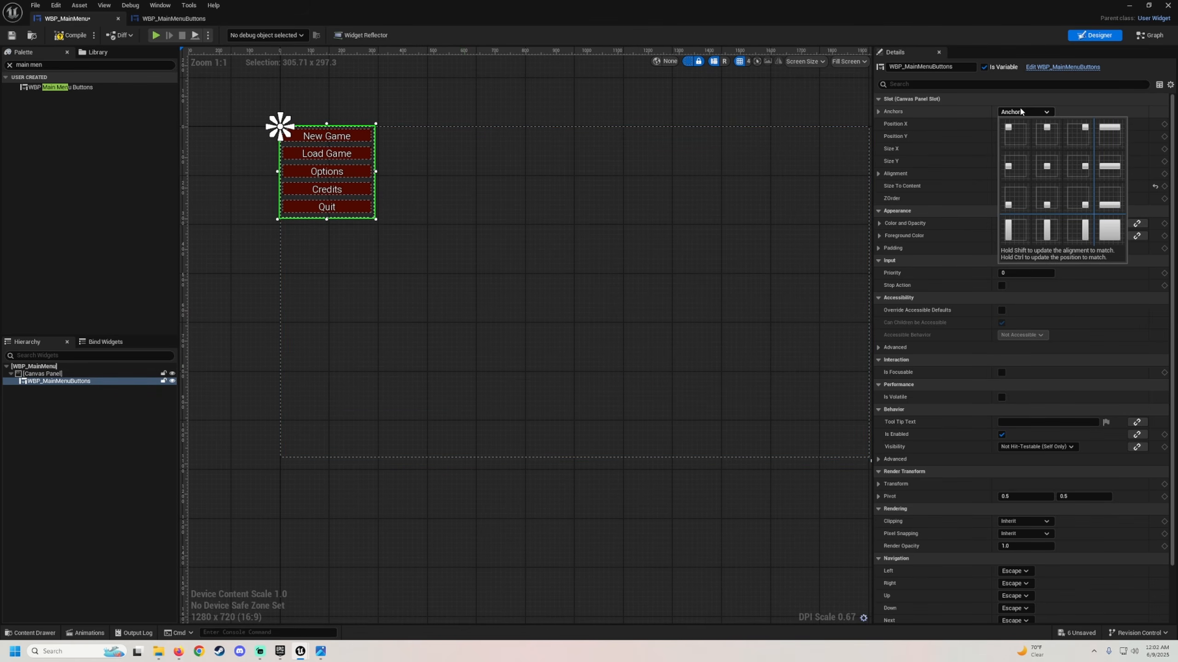
left_click(1037, 200)
left_click(1155, 136)
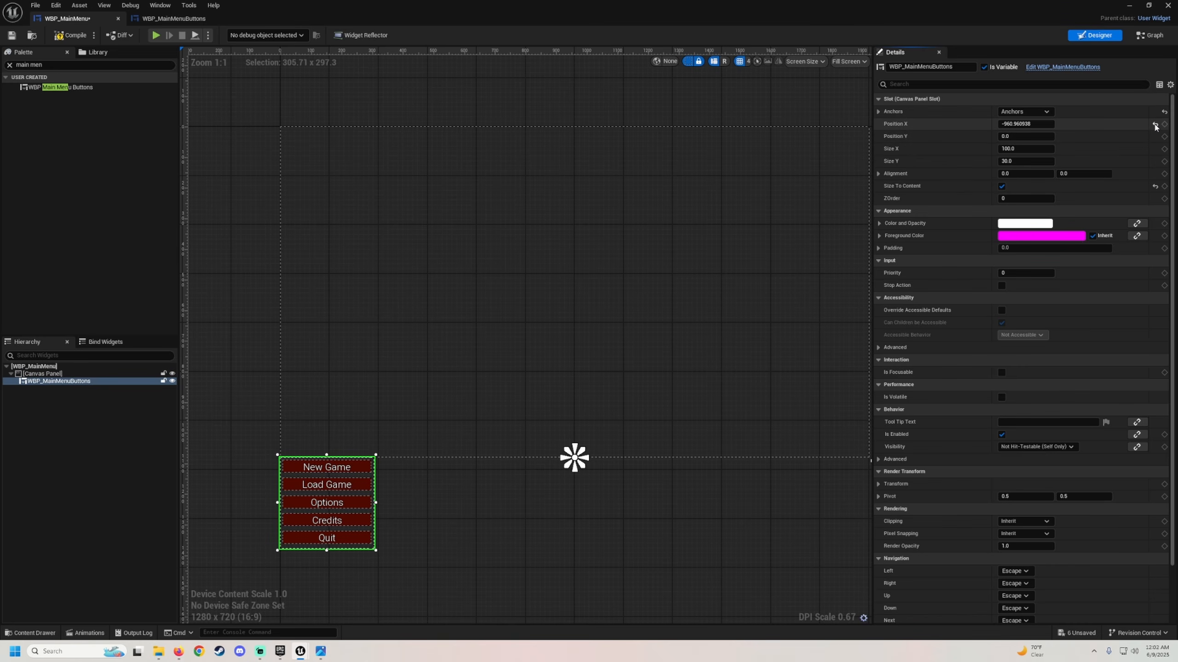
left_click(1155, 126)
right_click_drag(609, 421, 575, 354)
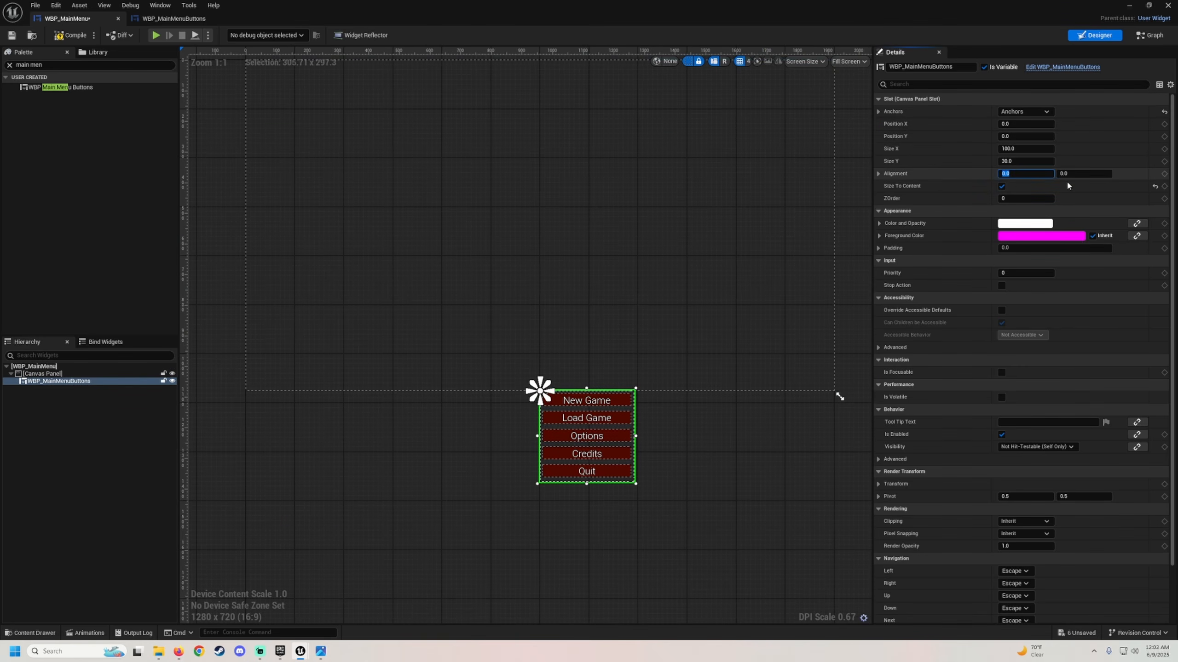
Step: Set the buttons widget's alignment to 0.5 on both X and Y
type("0.5")
key("Return")
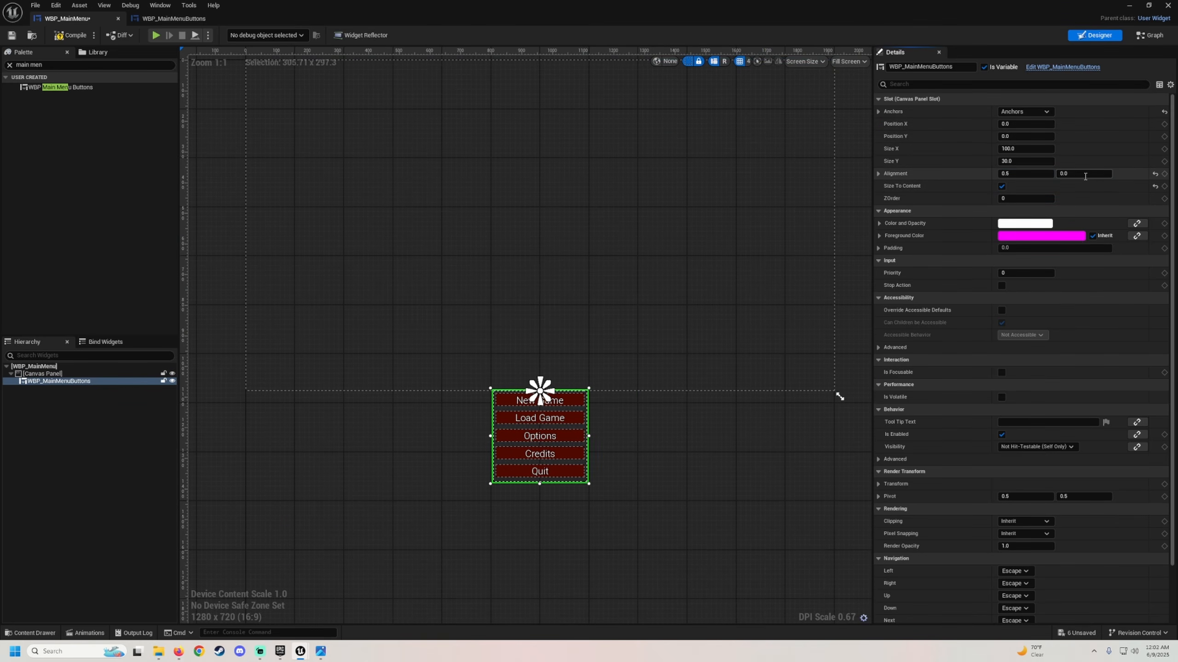
key("Return")
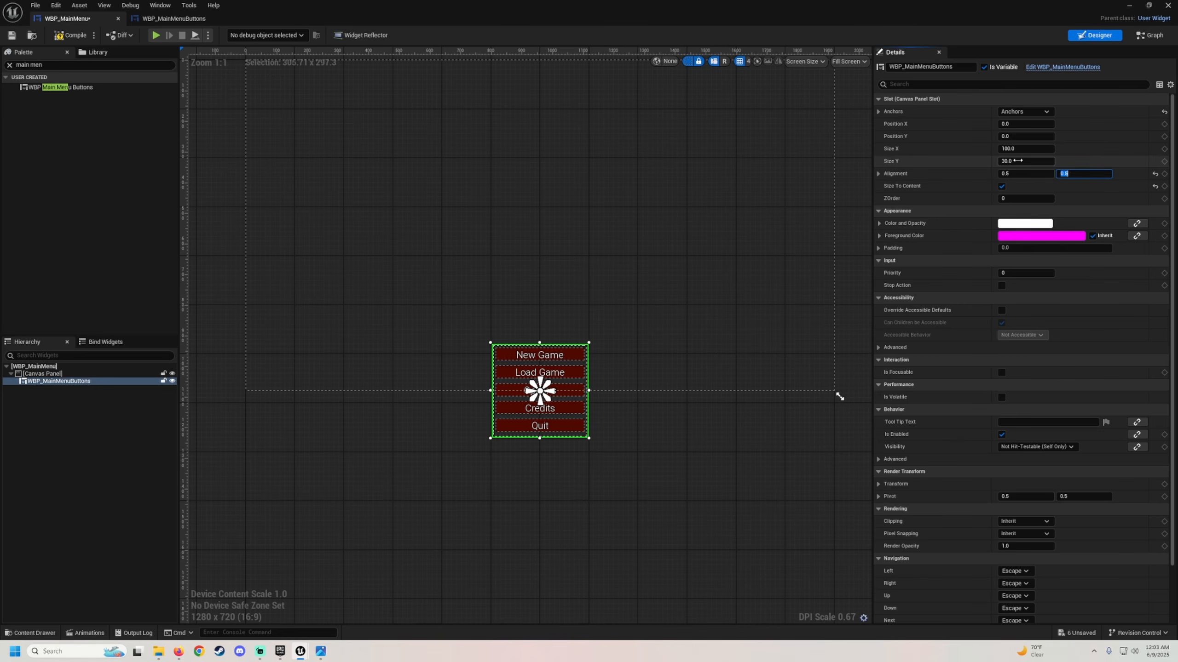
Step: Move the buttons widget up to a Y position of about -198.64, then compile and save WBP_MainMenu
left_click_drag(1032, 139, 1010, 138)
scroll(614, 253, "up", 2)
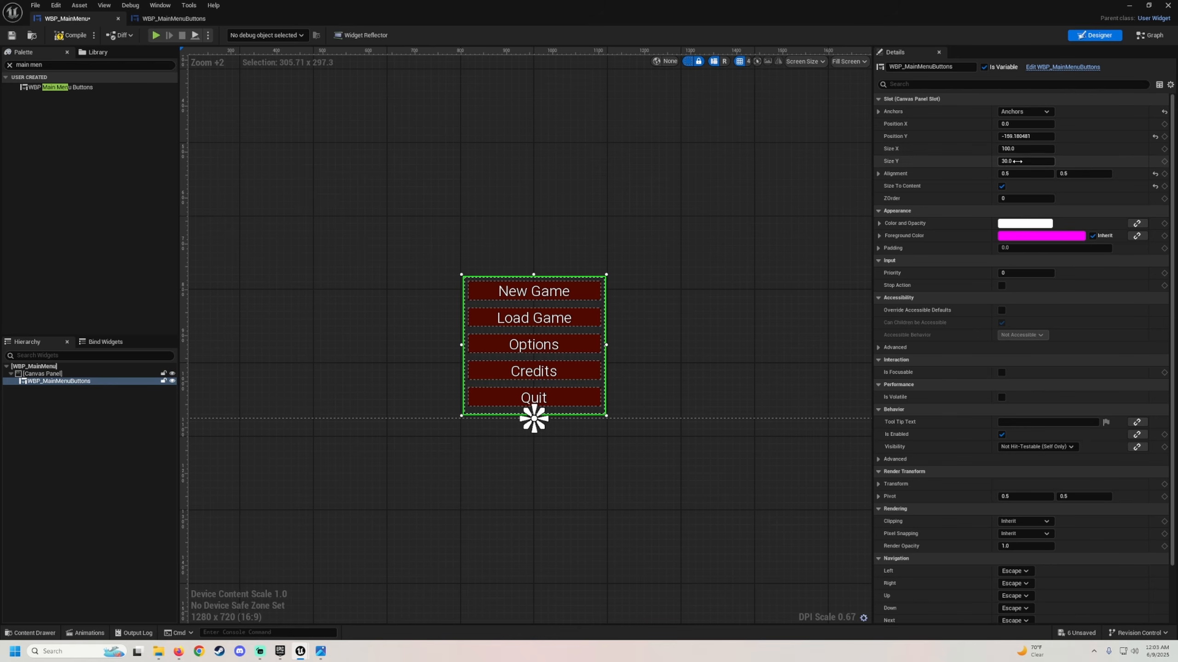
left_click_drag(1025, 136, 1017, 136)
scroll(632, 287, "down", 2)
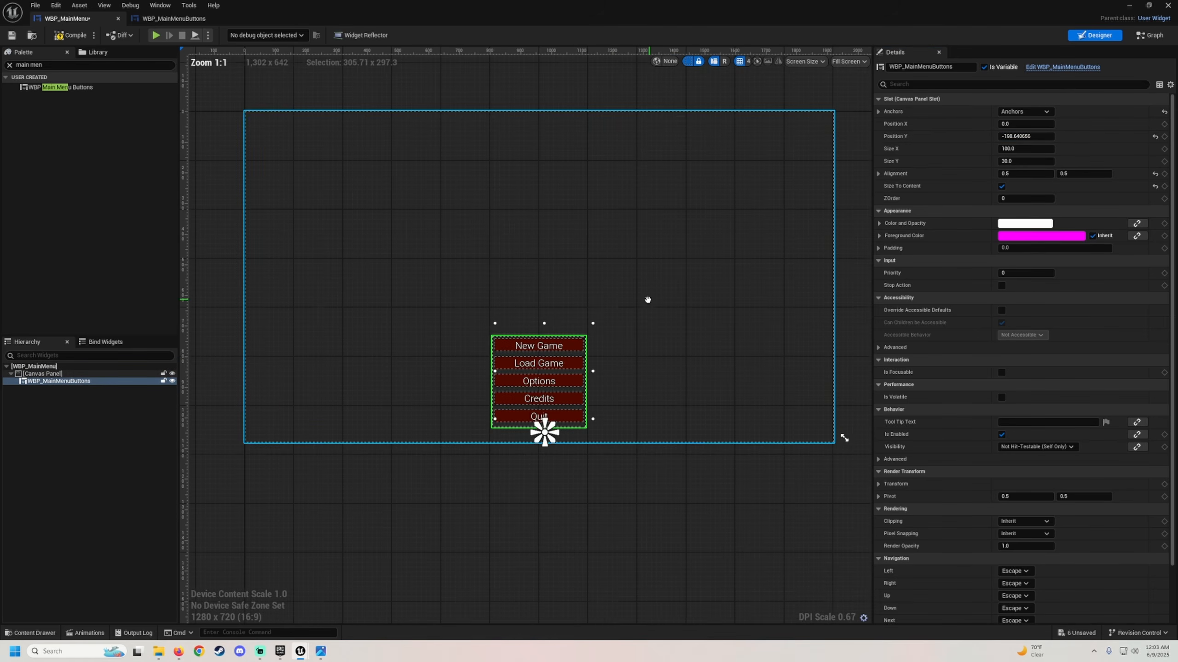
left_click(74, 37)
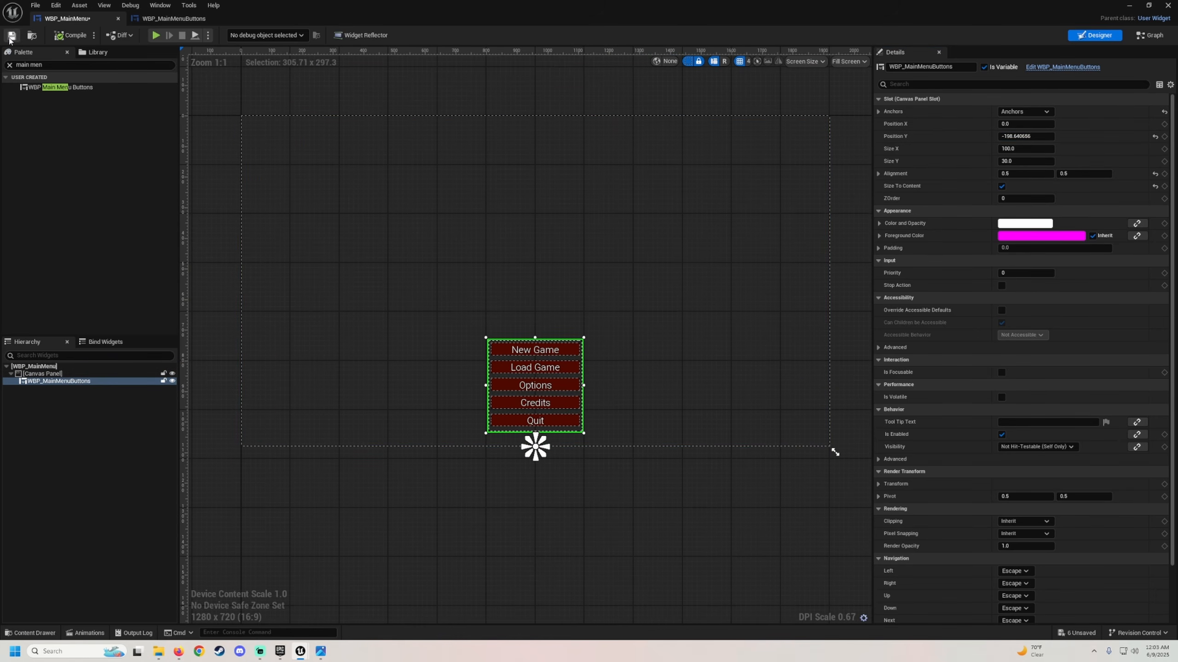
Step: Find the Image widget in the palette and add it to the Canvas Panel below WBP_MainMenuButtons
left_click(10, 65)
scroll(493, 325, "down", 2)
right_click_drag(442, 271, 430, 258)
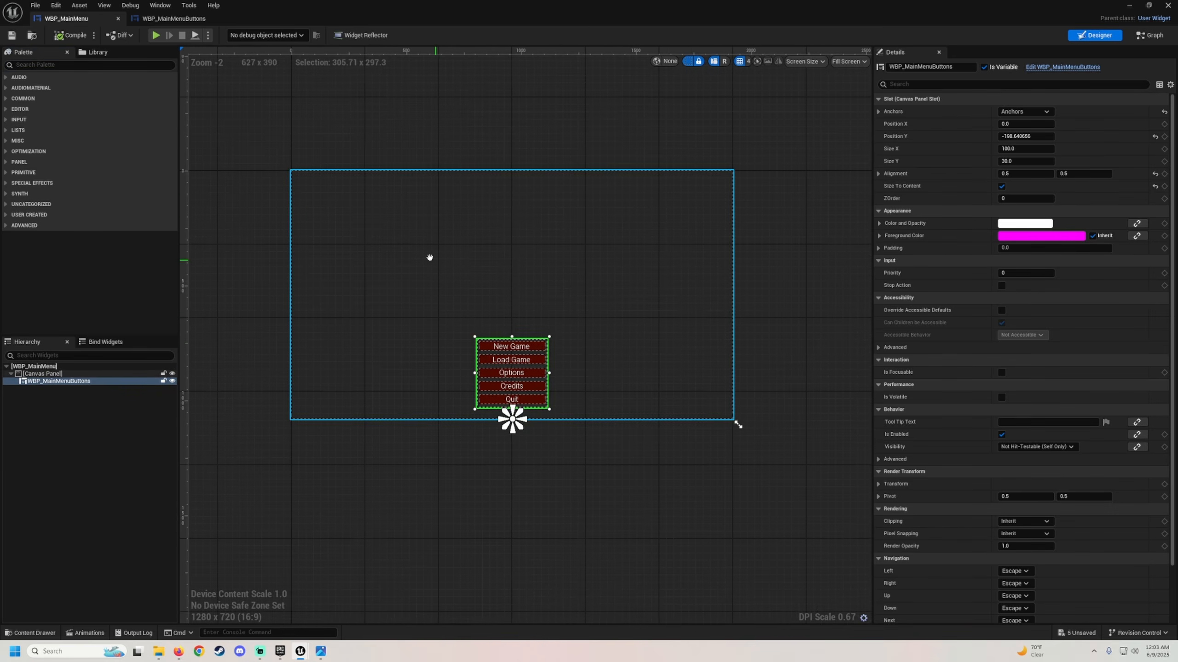
scroll(431, 269, "up", 3)
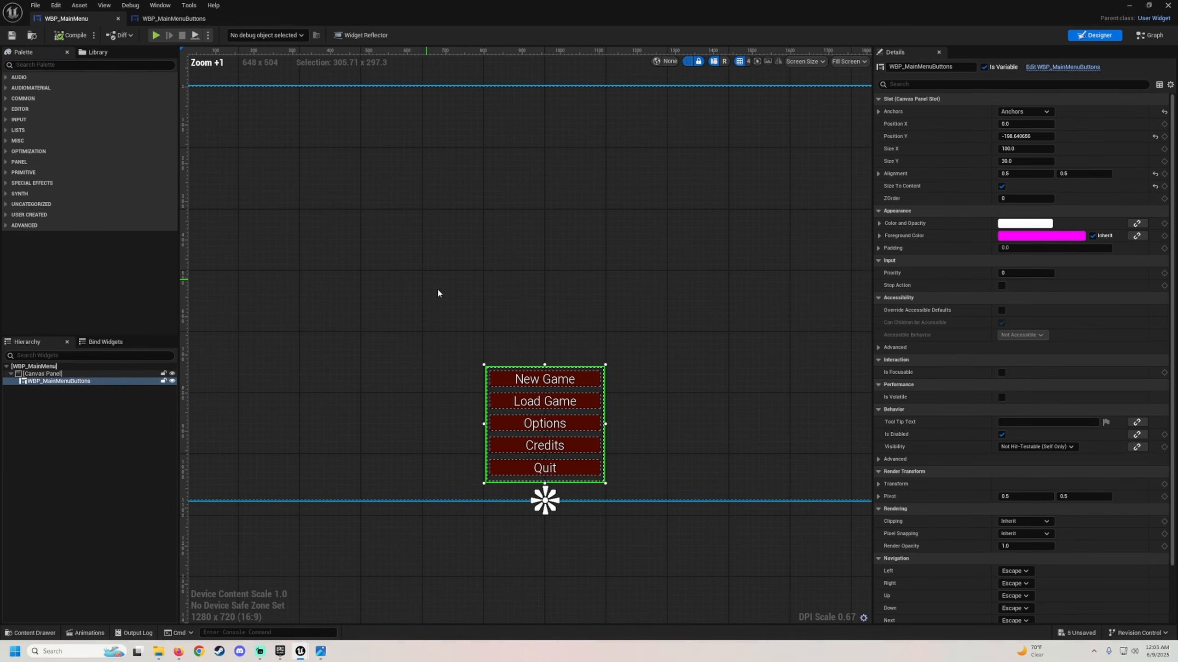
left_click(41, 65)
type("image")
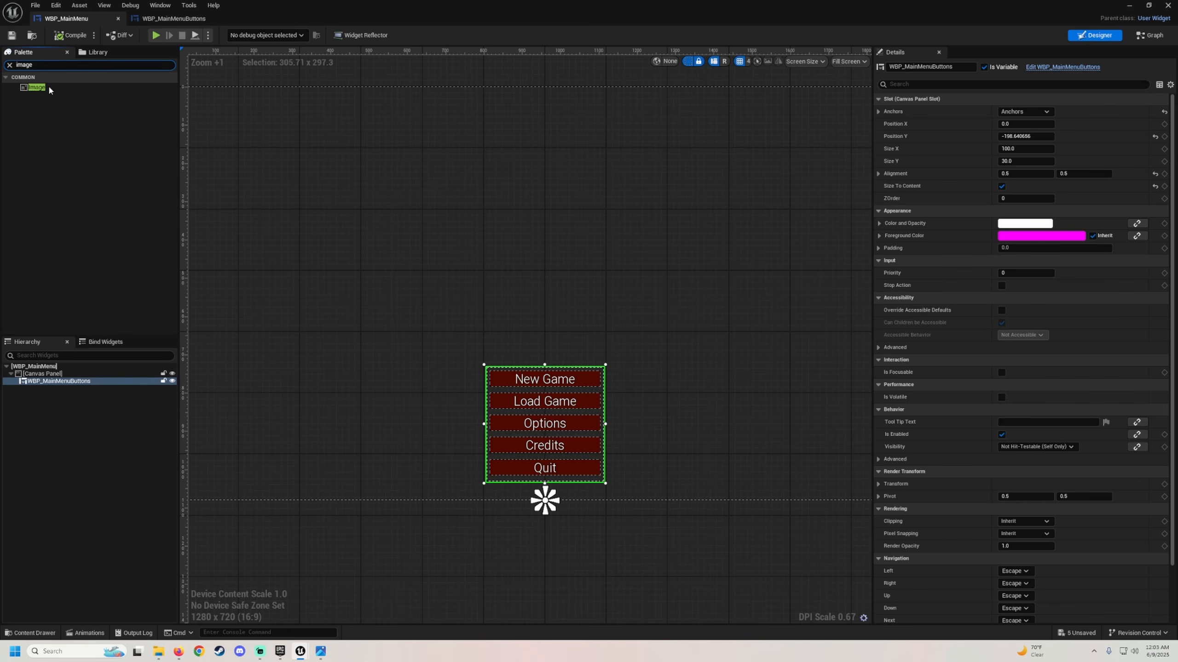
left_click(44, 88)
left_click_drag(56, 374, 58, 381)
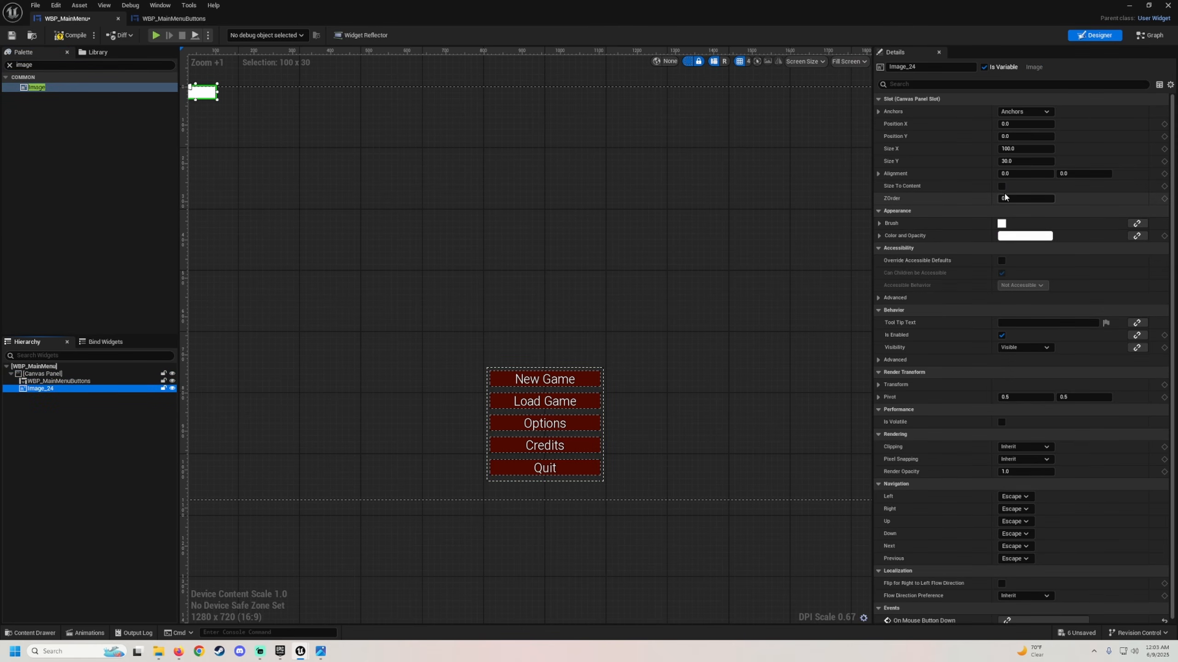
Step: Return to the level editor and open the FirstPerson Textures folder in the project content
left_click(1149, 5)
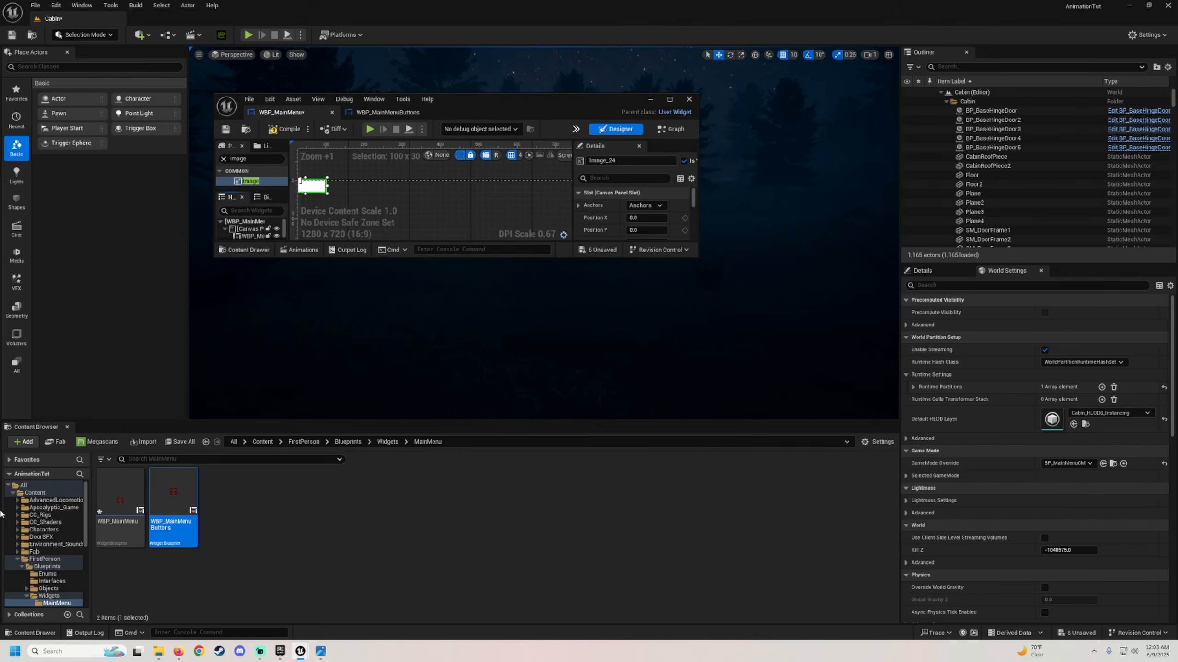
left_click(45, 559)
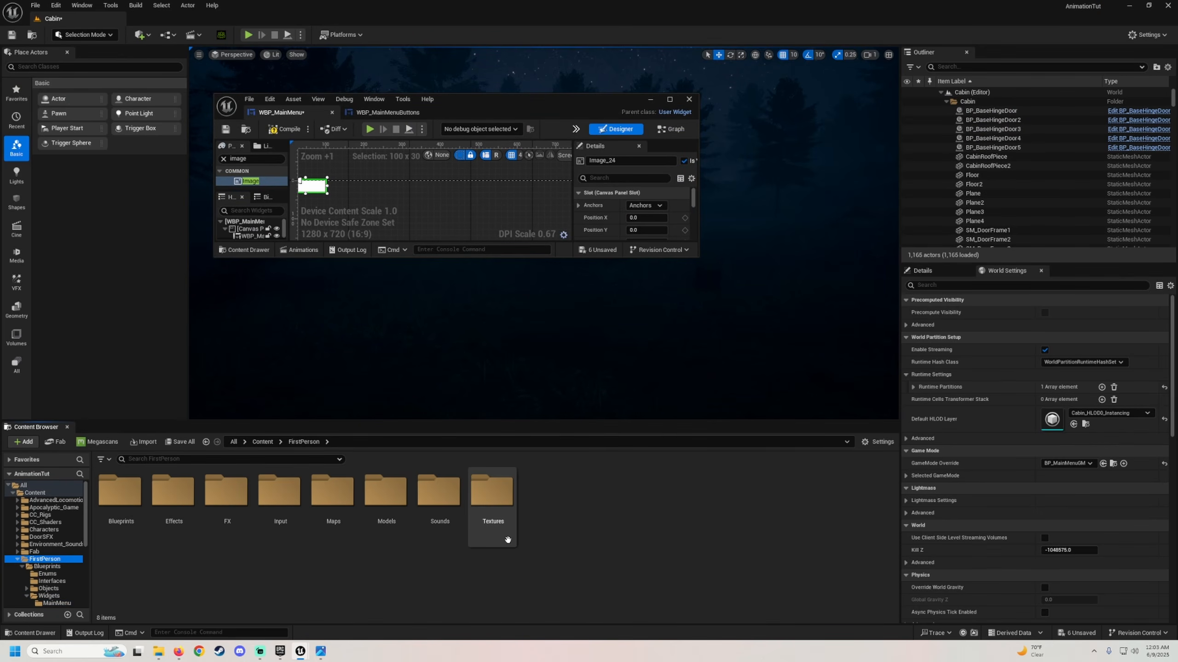
double_click(497, 508)
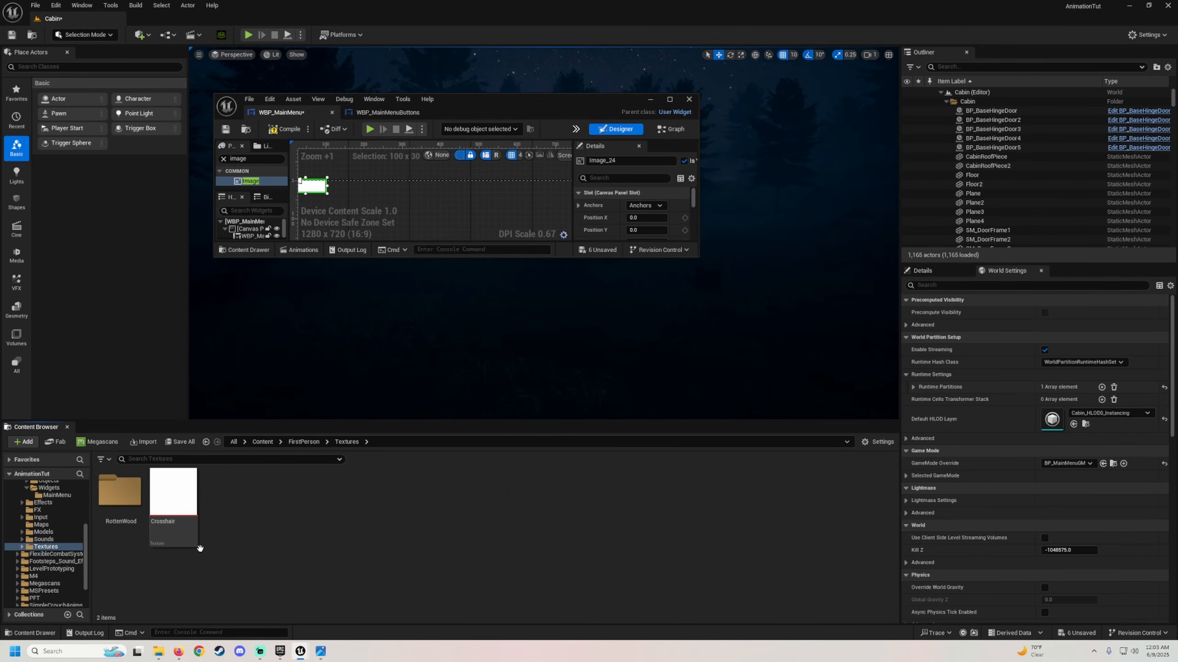
Step: Locate the CC Logo image on the D: drive in File Explorer and import it into the Textures folder
left_click(158, 651)
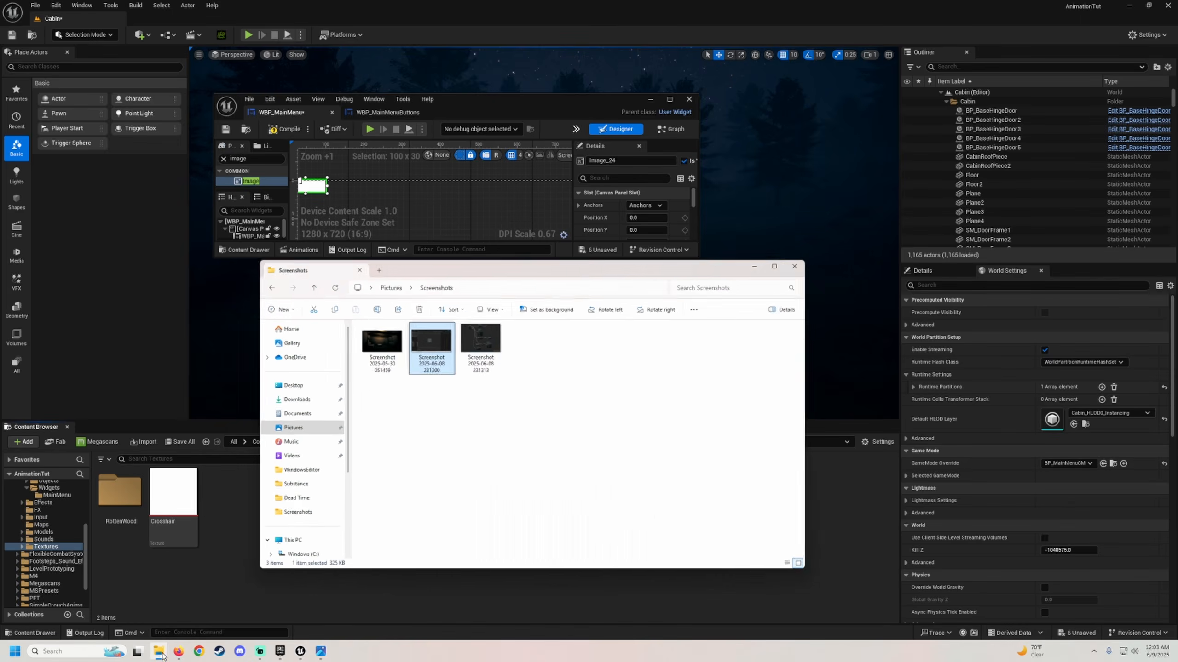
left_click(312, 419)
scroll(320, 432, "down", 3)
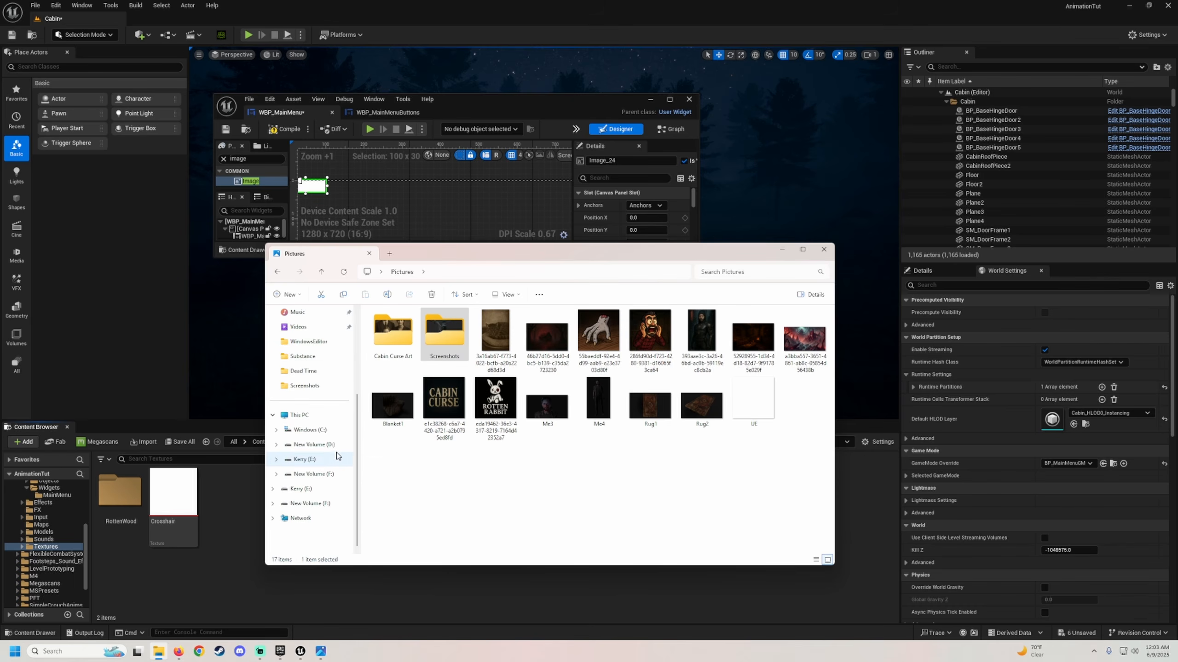
left_click(321, 446)
scroll(445, 436, "down", 5)
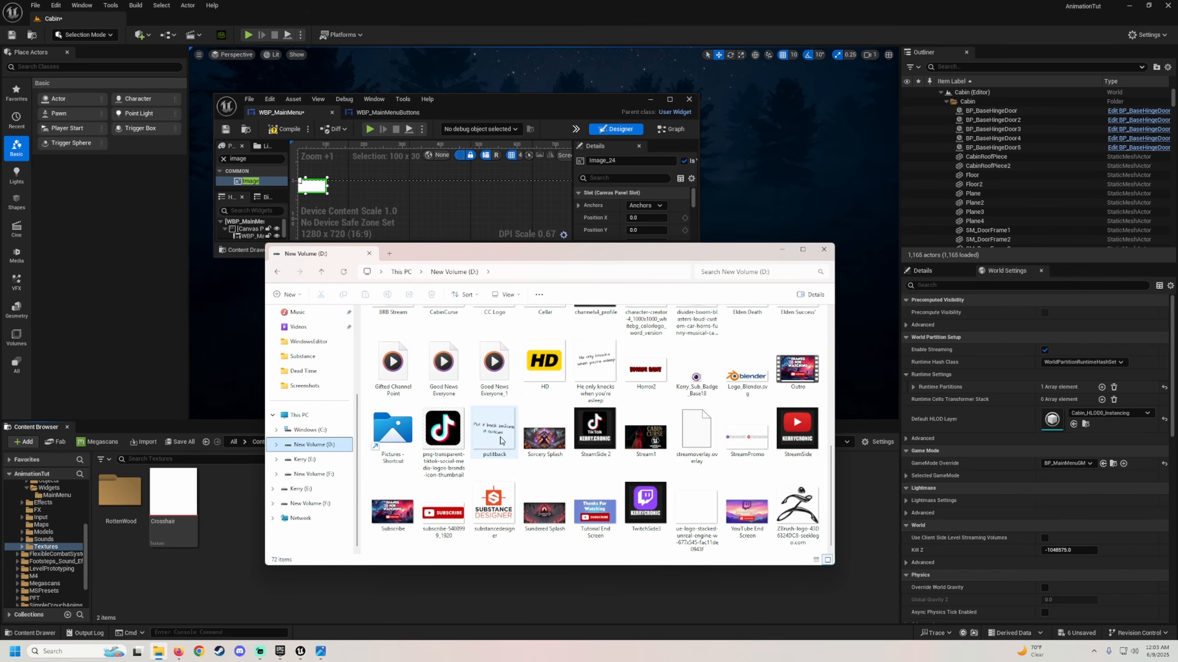
scroll(495, 439, "up", 5)
scroll(471, 421, "down", 5)
scroll(470, 421, "up", 2)
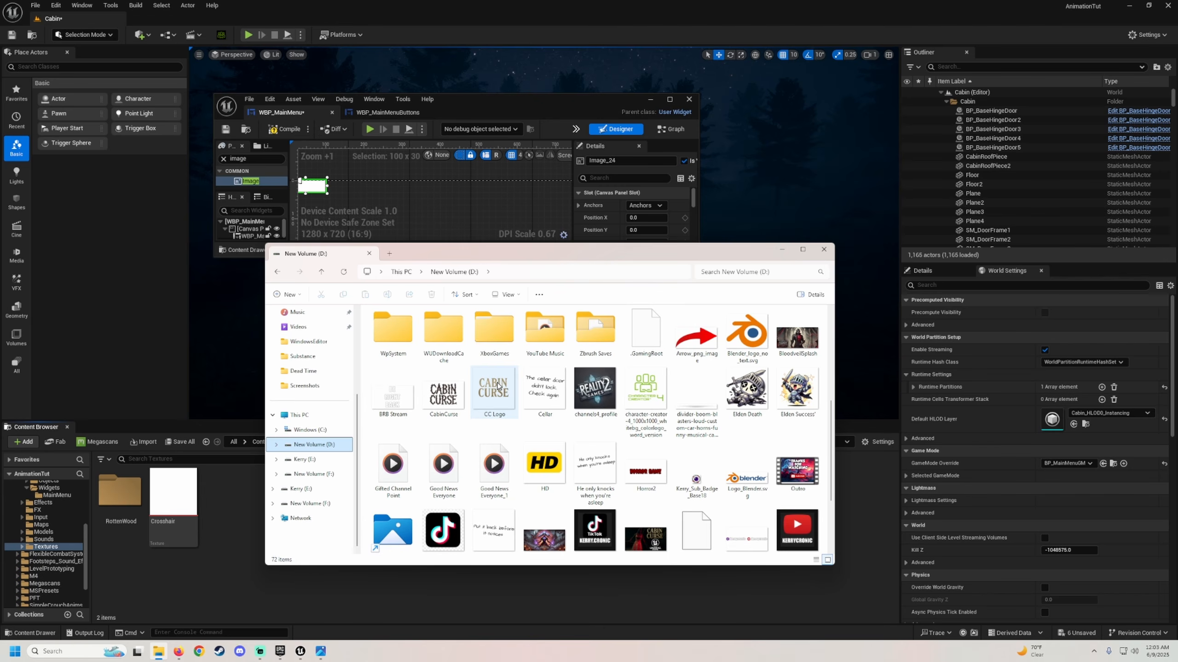
left_click_drag(497, 385, 221, 566)
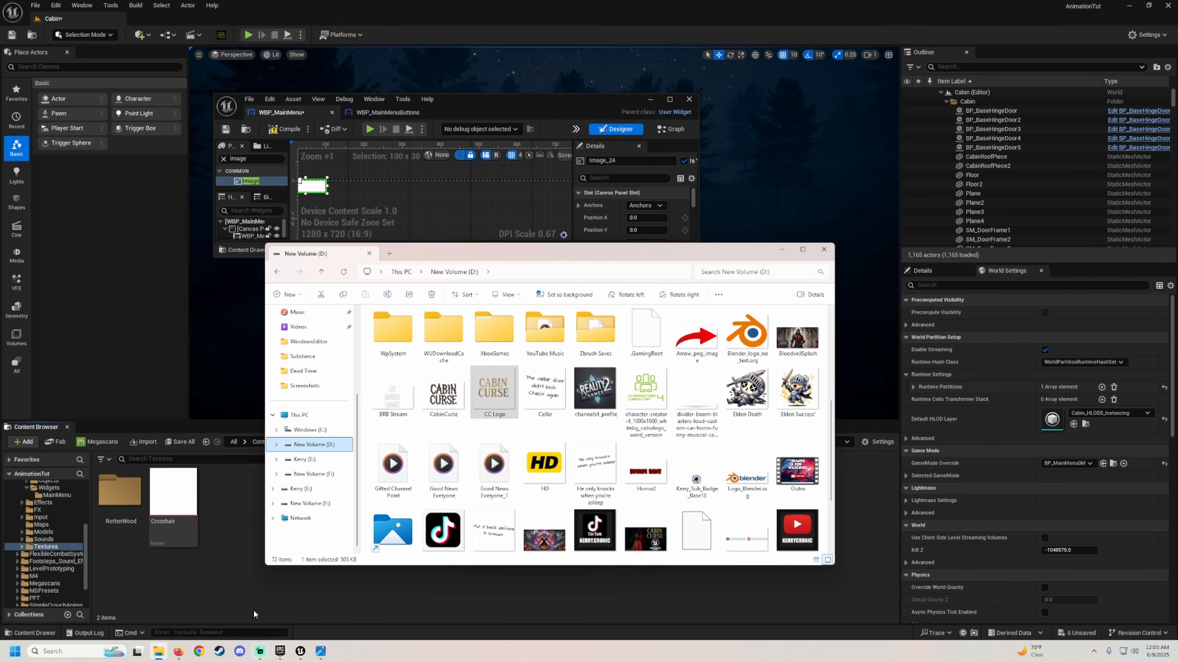
left_click_drag(253, 609, 244, 584)
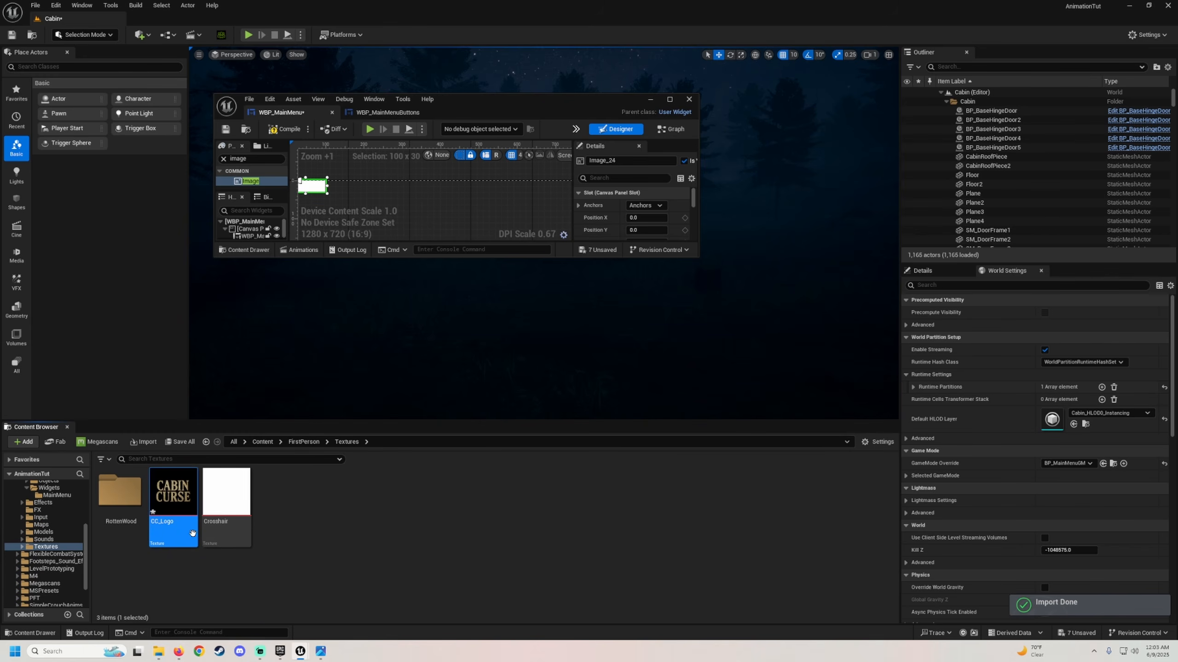
Step: Assign the CC_Logo texture to the new Image widget's brush in WBP_MainMenu and enable Size To Content
left_click(669, 99)
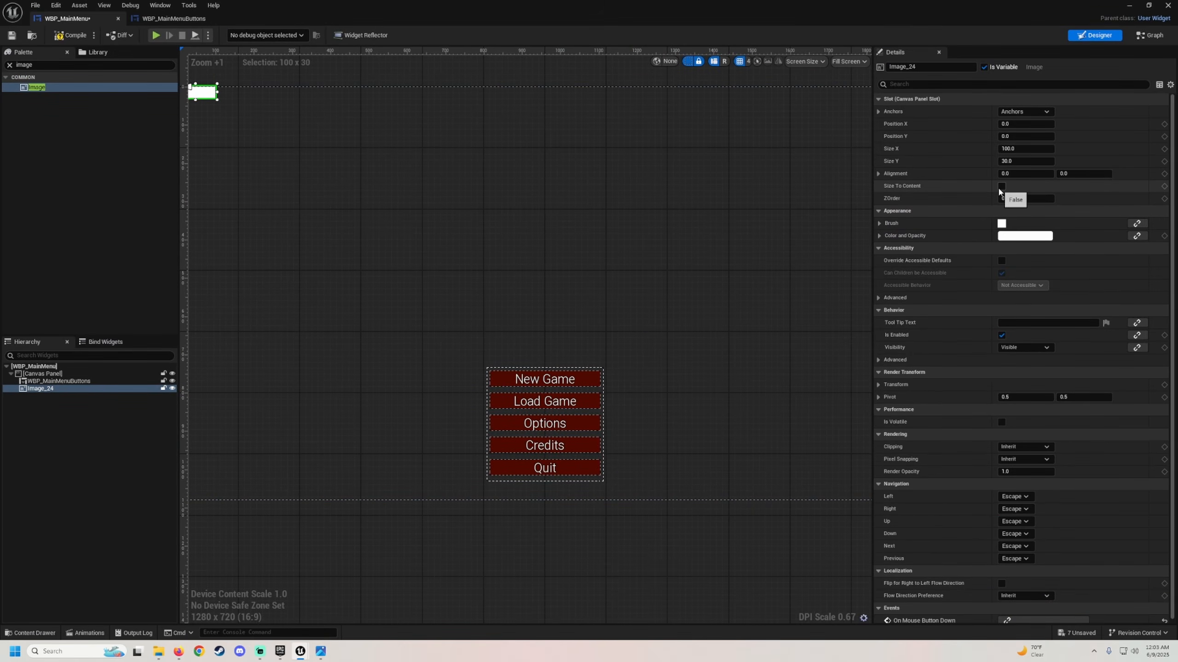
left_click(880, 223)
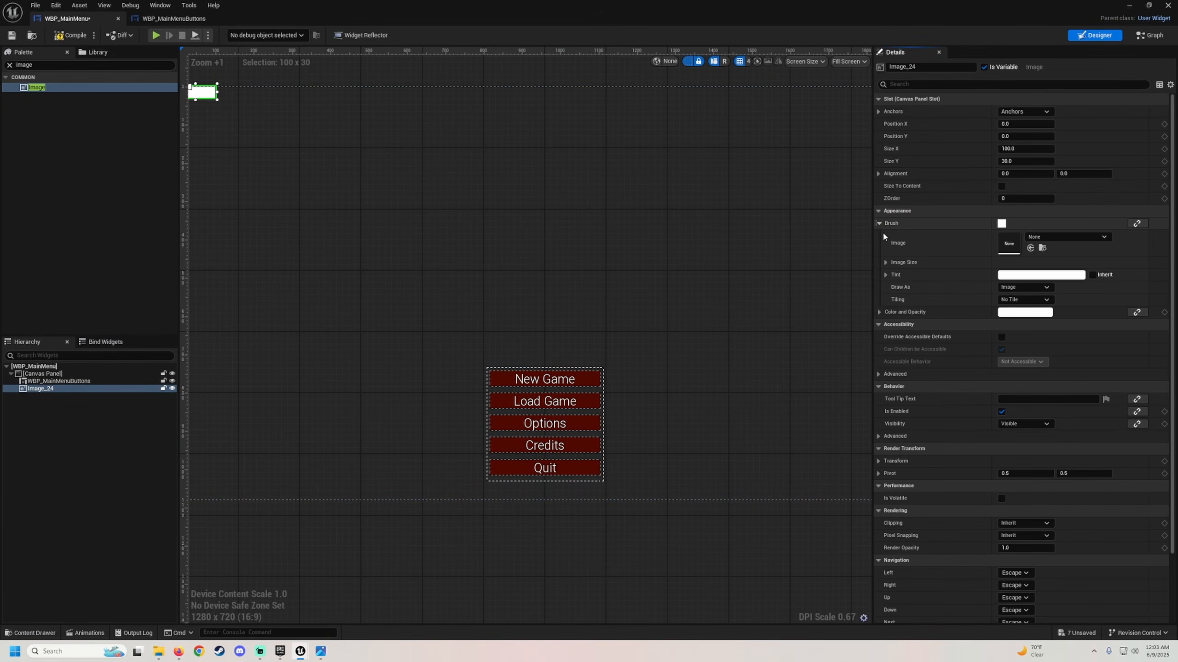
left_click(1030, 247)
right_click_drag(529, 314, 622, 388)
left_click(1001, 186)
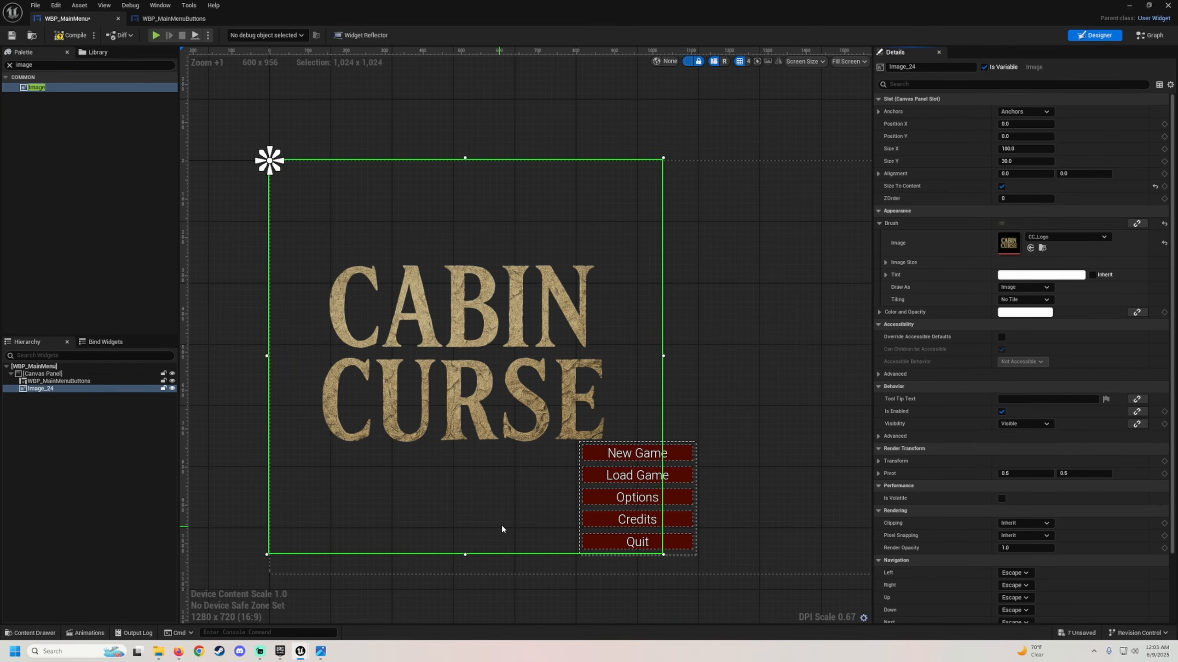
Step: Anchor the logo image to the canvas centre and reset its X and Y positions to 0
scroll(502, 529, "down", 1)
left_click(1024, 111)
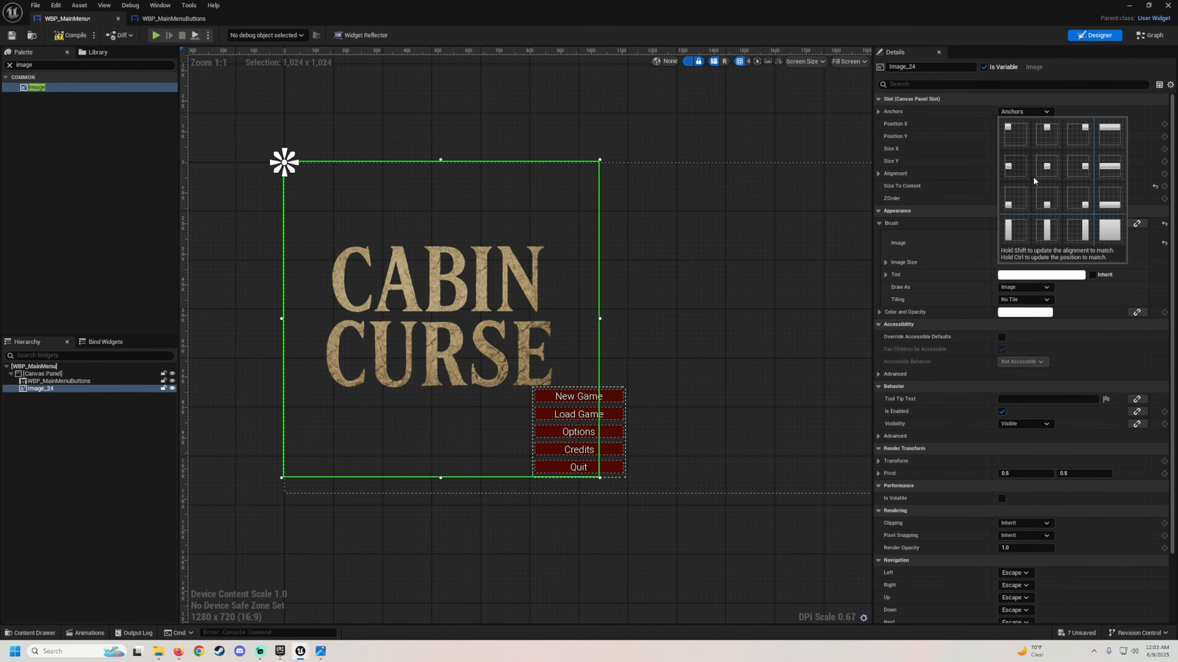
left_click(1041, 169)
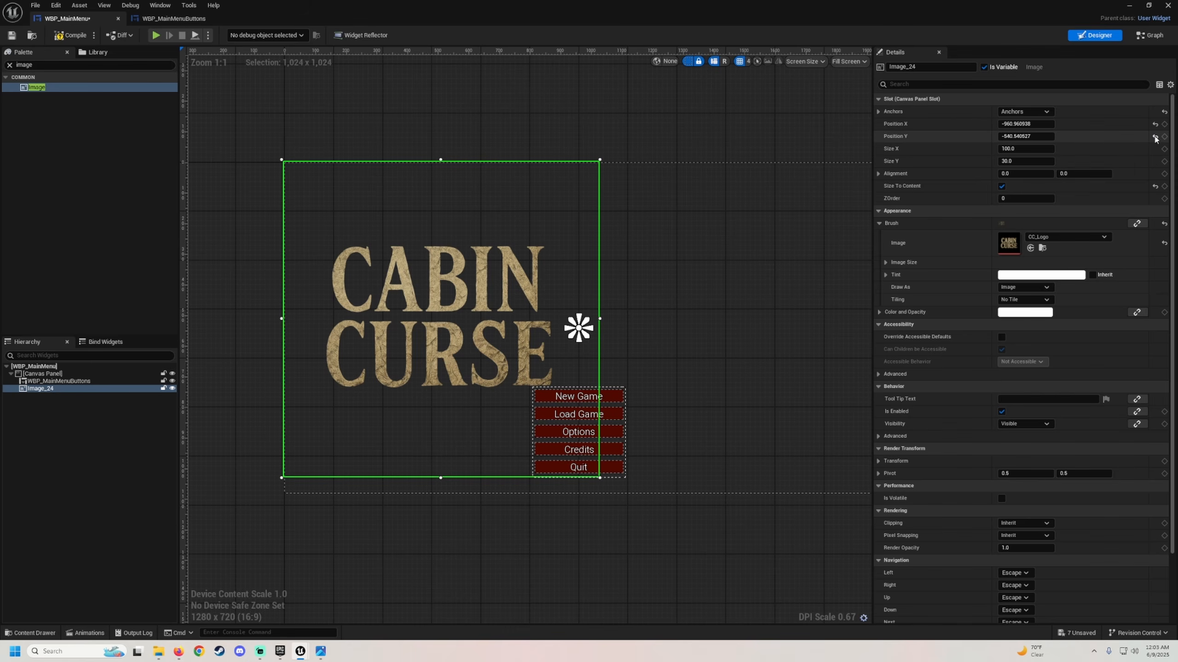
left_click(1155, 137)
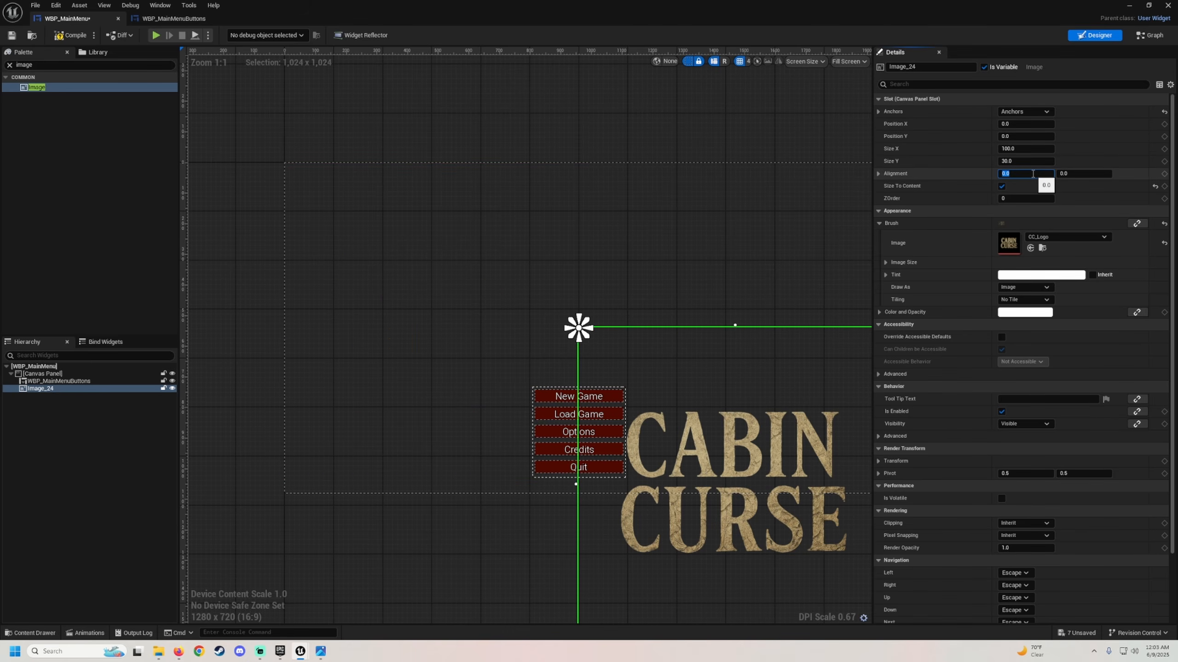
Step: Set the logo image's alignment to 0.5 on both X and Y
type("0.5")
key("Return")
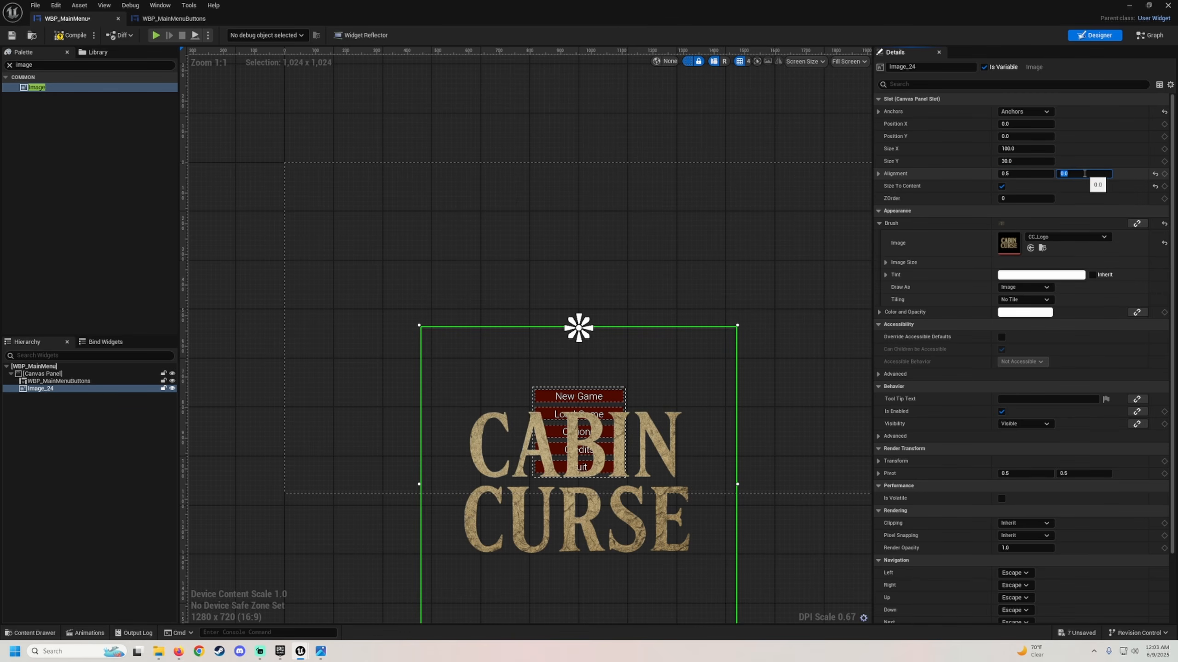
type("0.5")
key("Return")
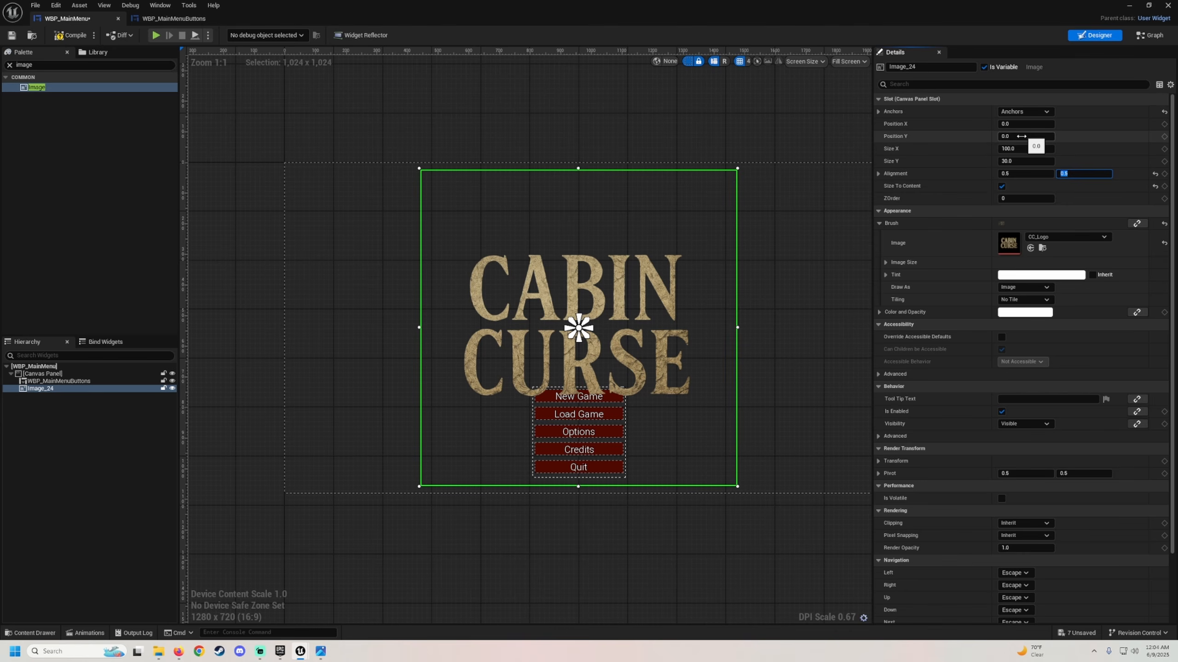
Step: Move the logo image up to a Y position of about -142.66, then compile and save the widget
left_click_drag(1025, 136, 969, 135)
right_click_drag(731, 394, 647, 382)
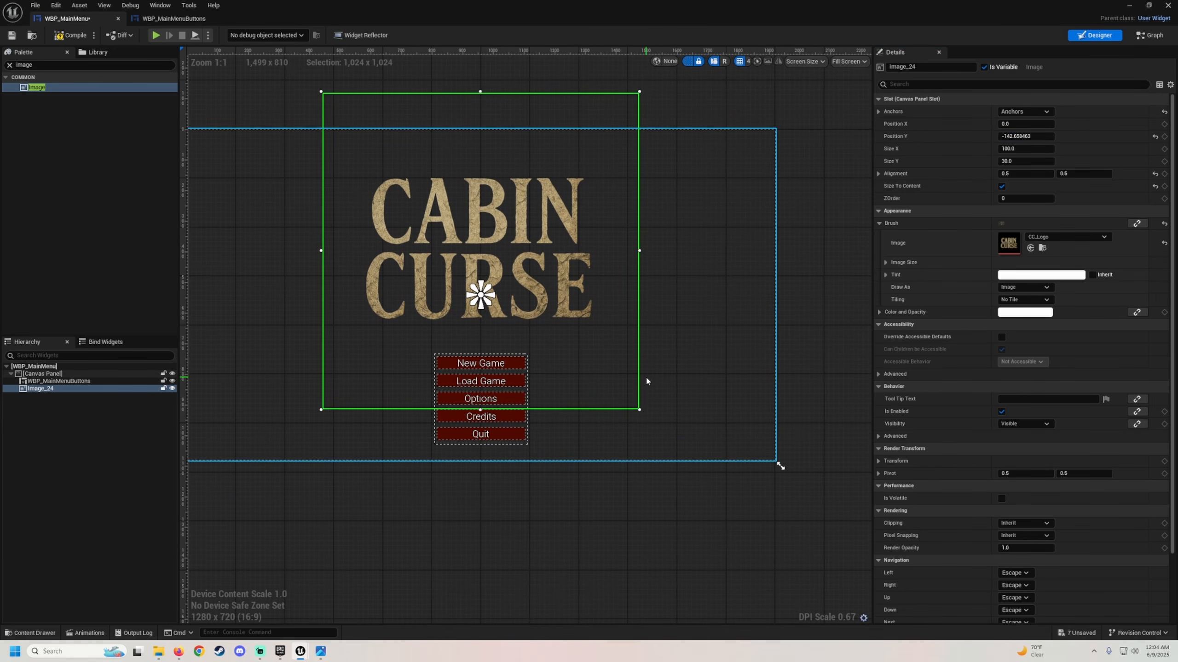
left_click(73, 40)
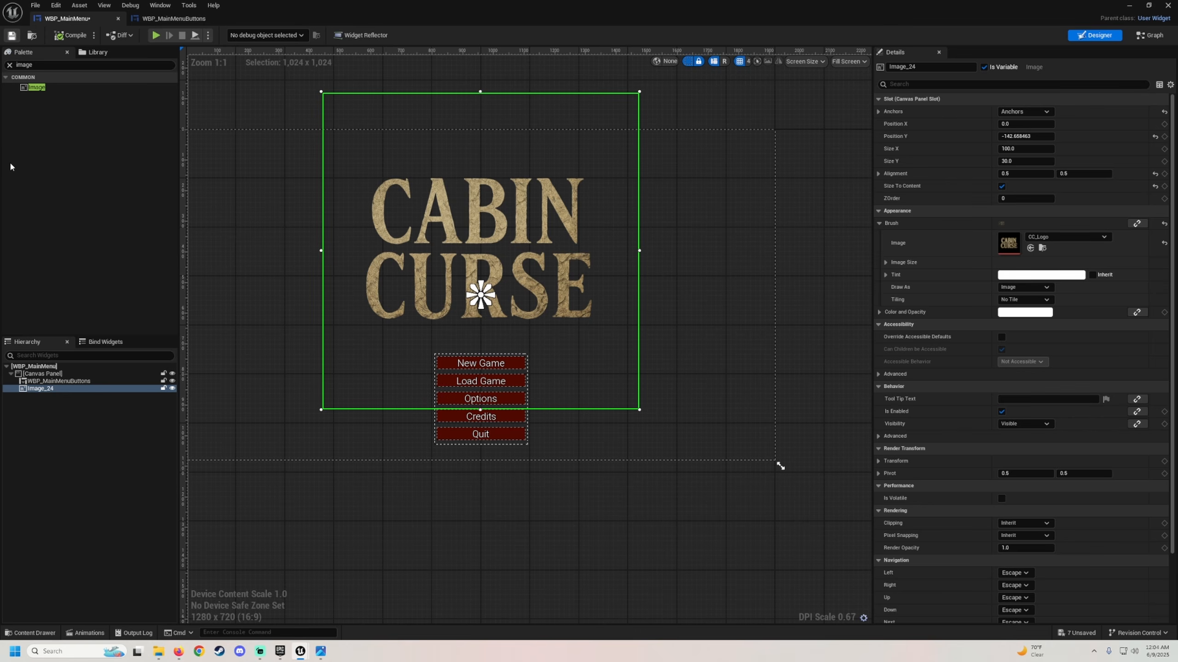
Step: Clear the palette search, check the finished menu layout, and close the widget editor to return to the level
left_click(9, 65)
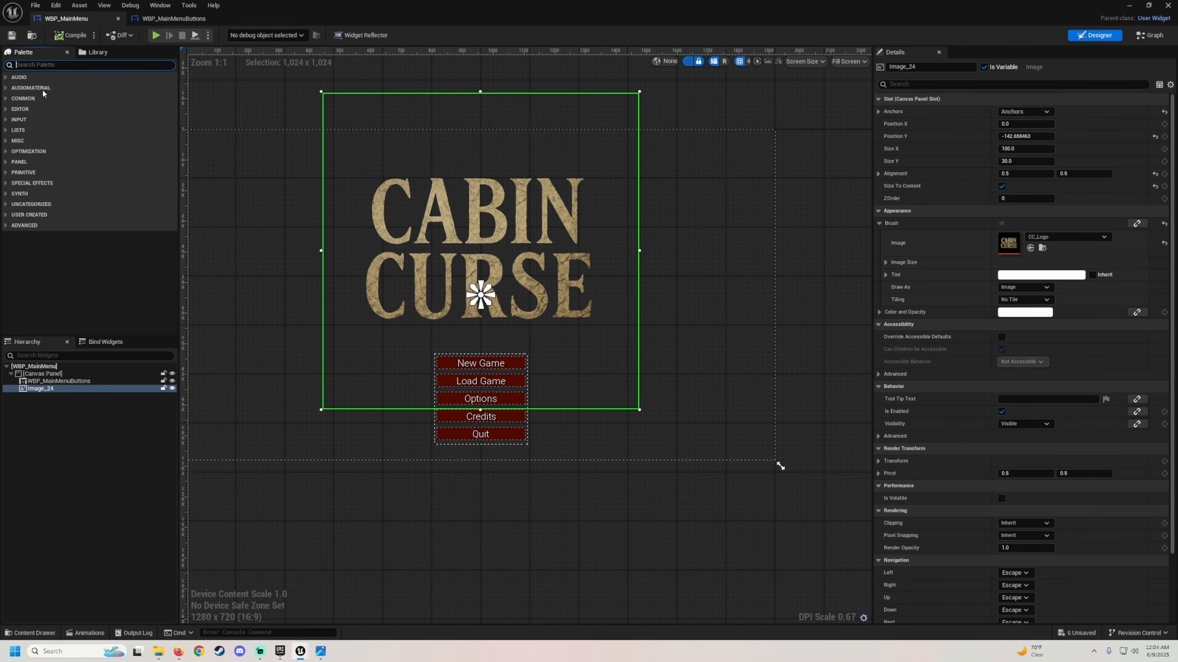
scroll(389, 346, "down", 3)
right_click_drag(321, 429, 373, 416)
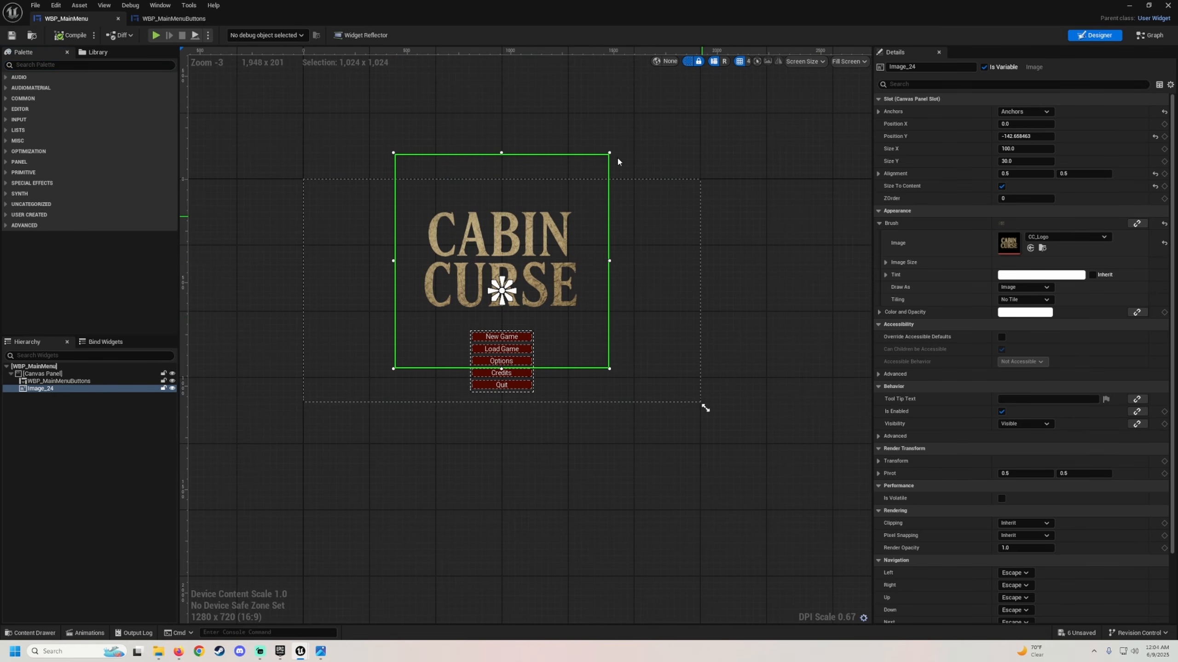
scroll(479, 304, "up", 5)
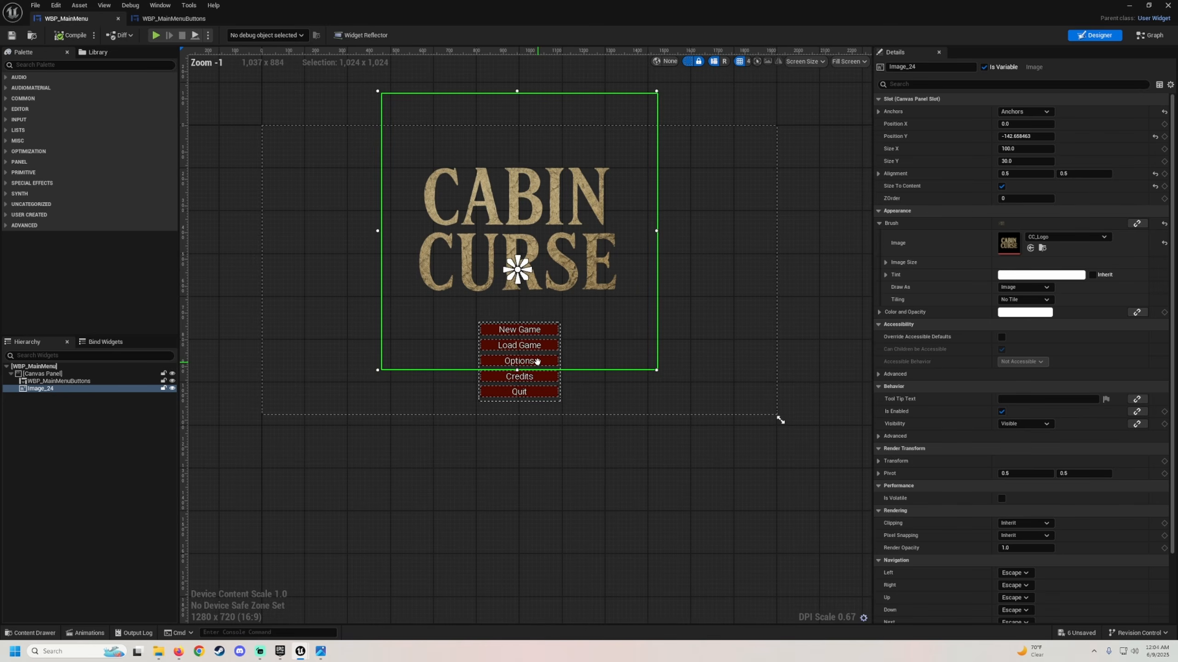
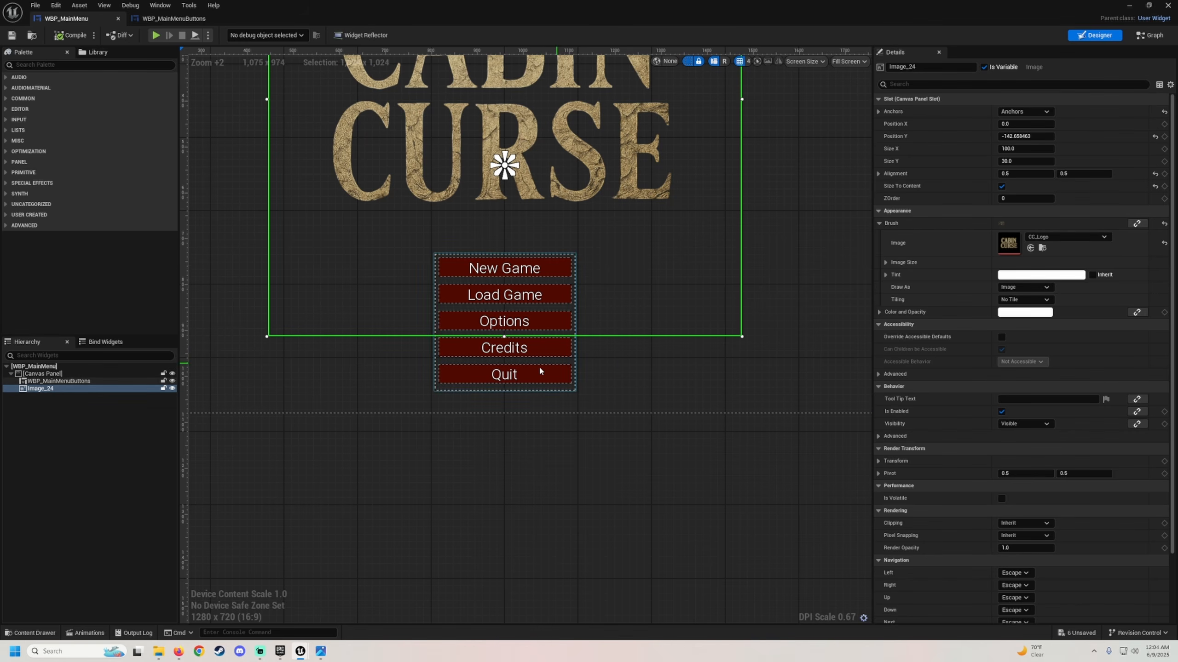
right_click_drag(591, 468, 606, 505)
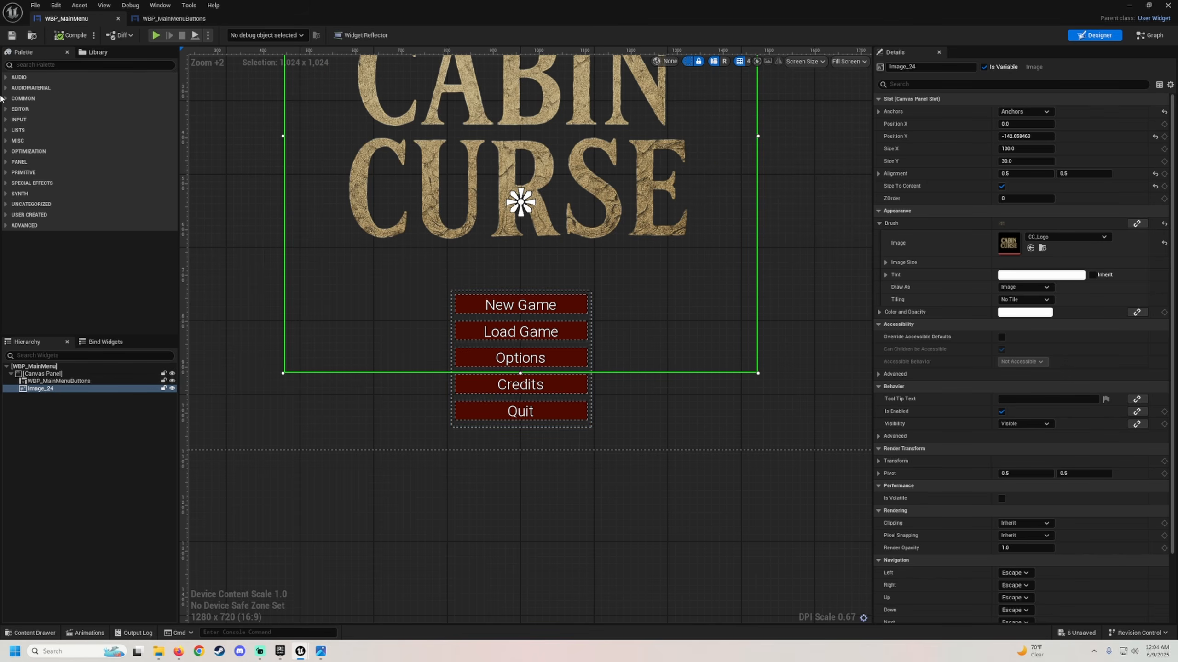
scroll(462, 352, "down", 4)
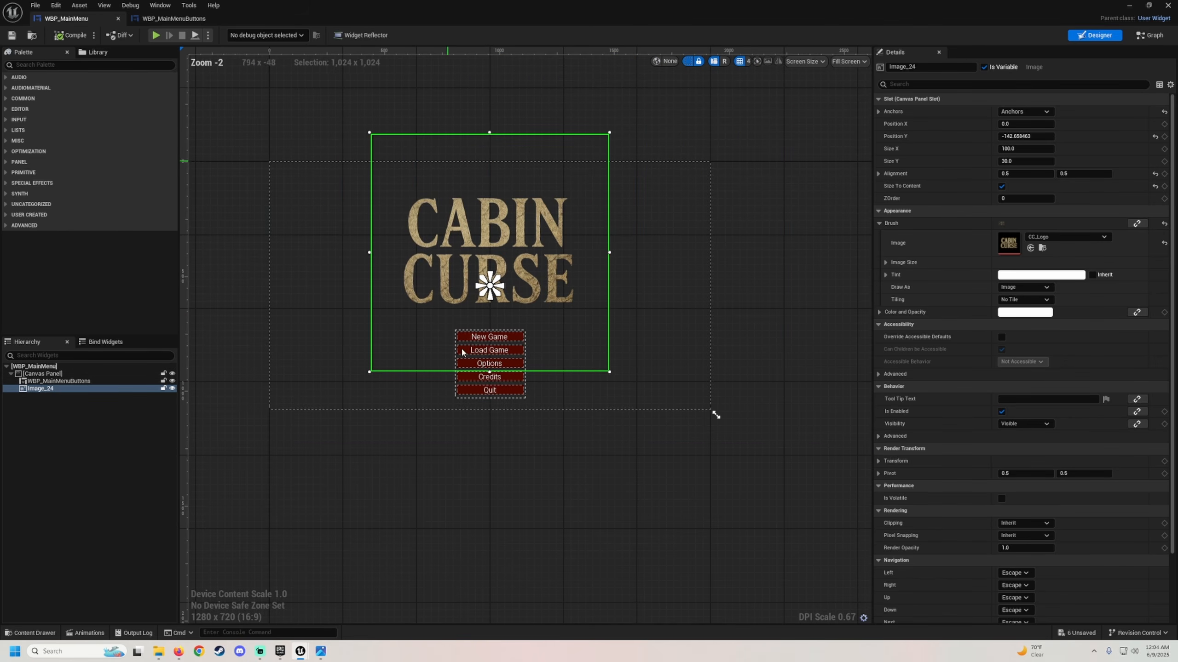
left_click(1172, 4)
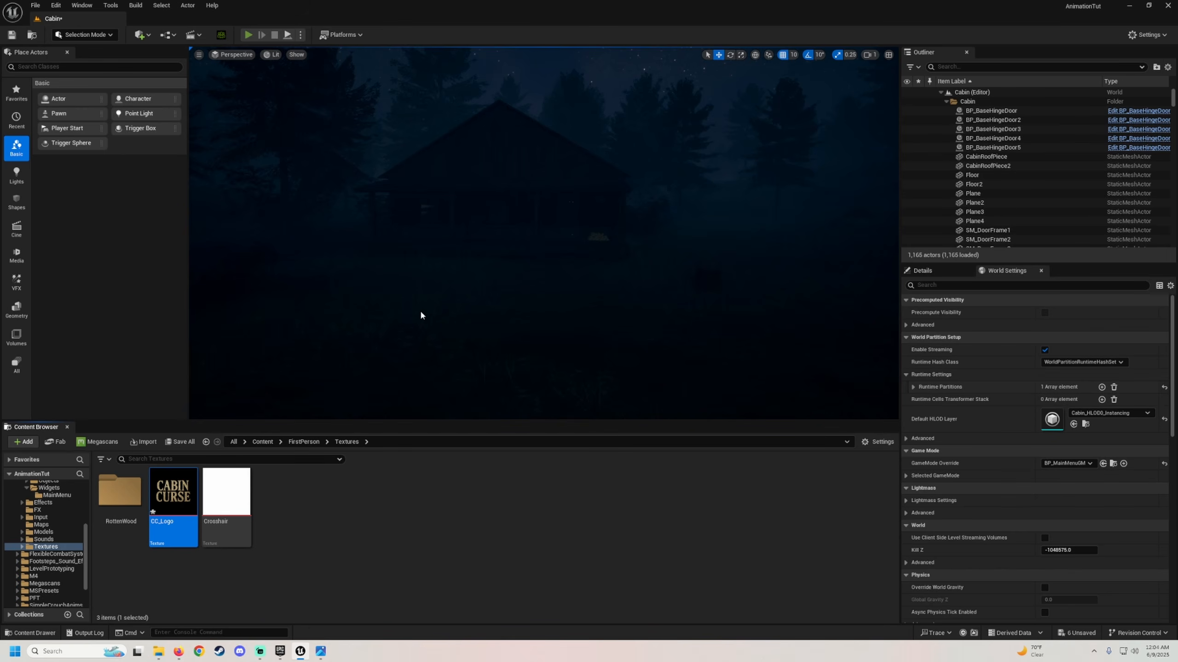
Step: Play-test the level to check whether the main menu shows, stop the session and face the cabin
key("alt+p")
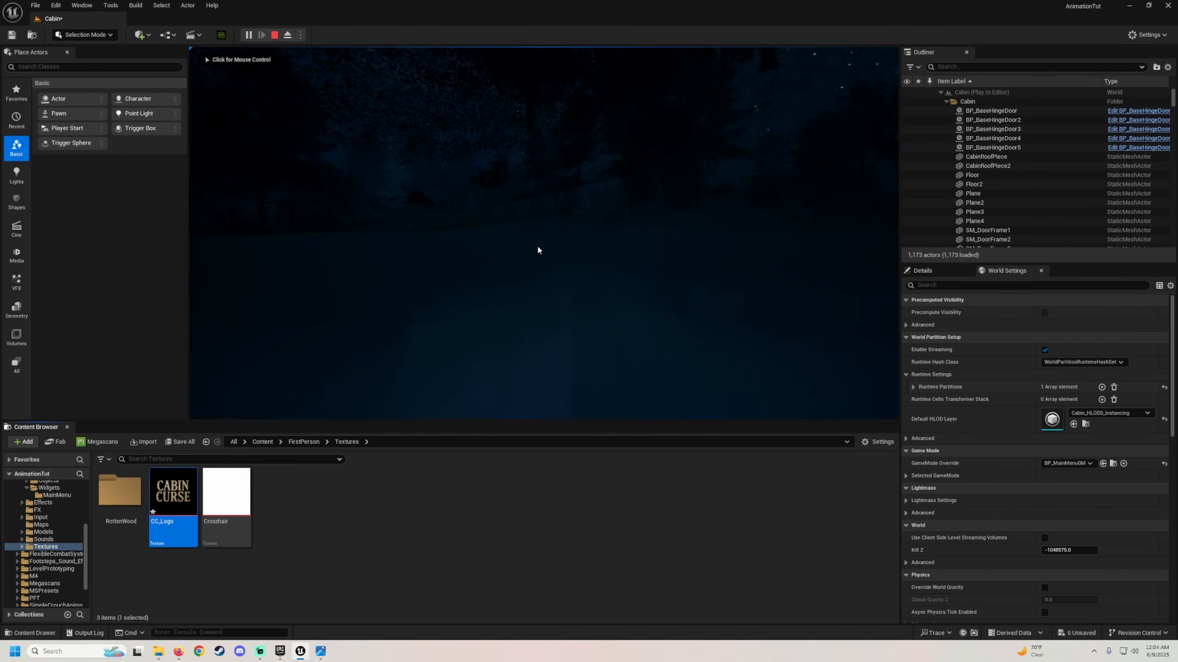
key("Escape")
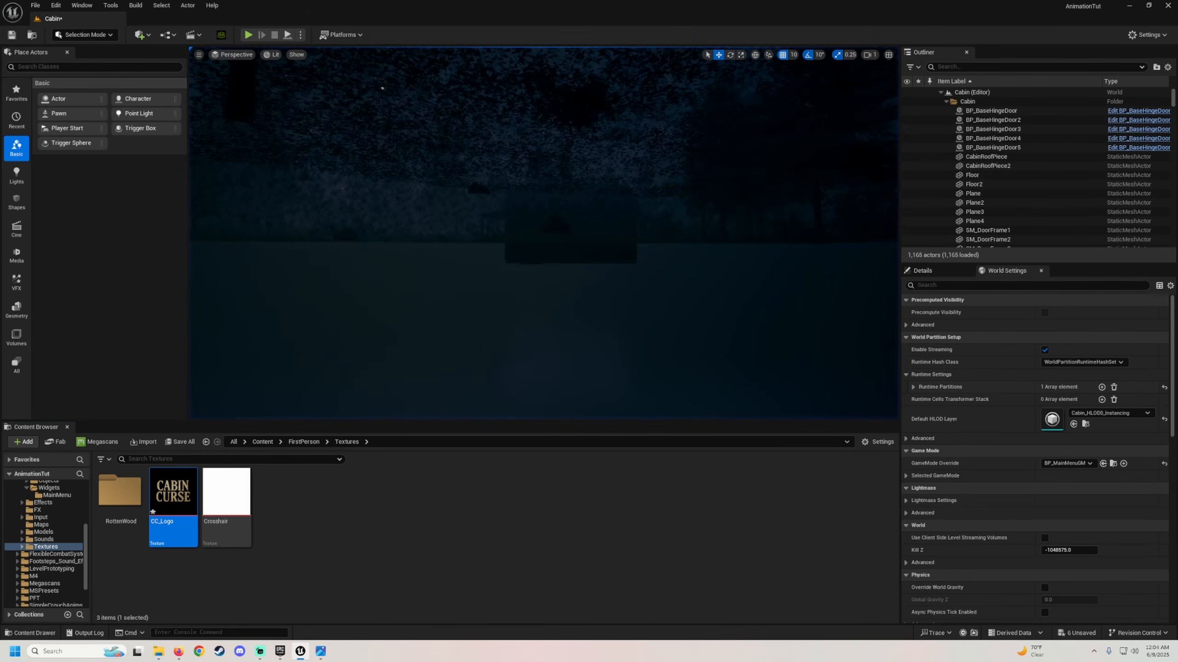
right_click_drag(543, 233, 607, 227)
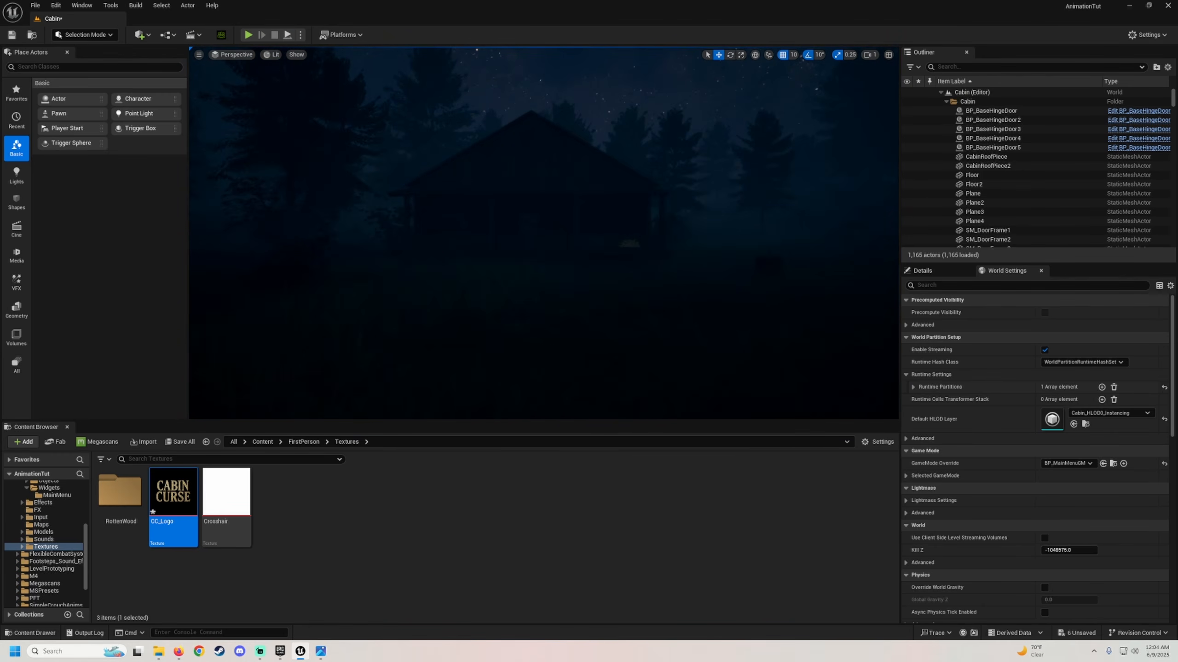
Step: Open the Level Blueprint, delete every node wired after the BeginPlay Sequence node, and compile
left_click(168, 36)
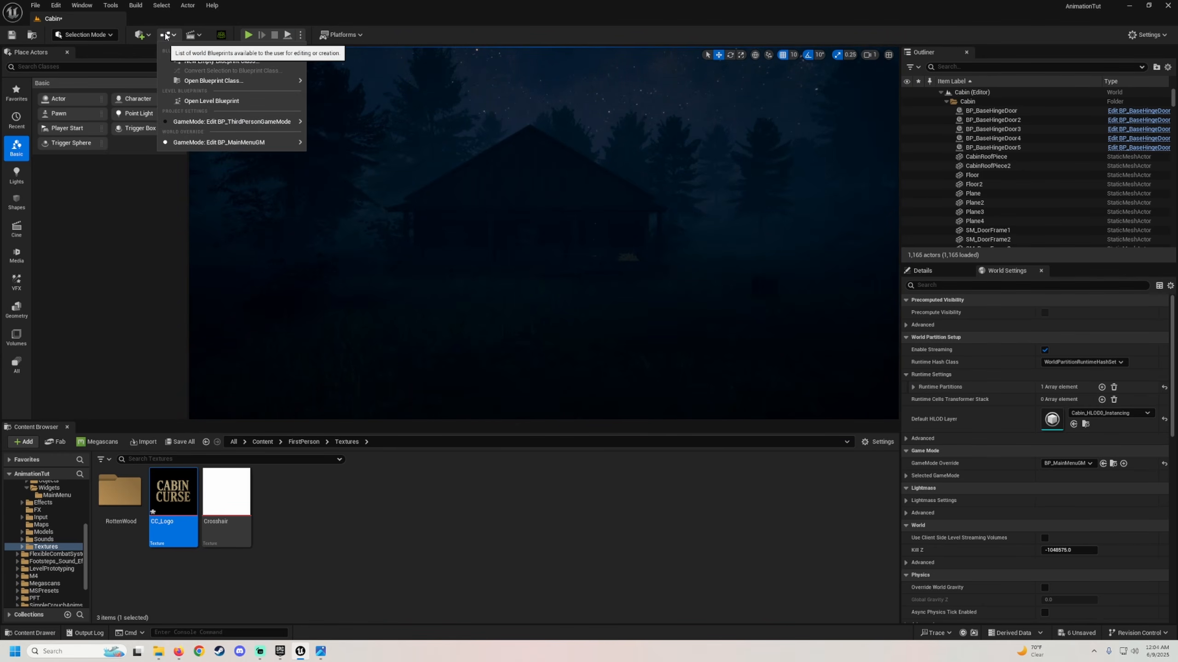
left_click(204, 100)
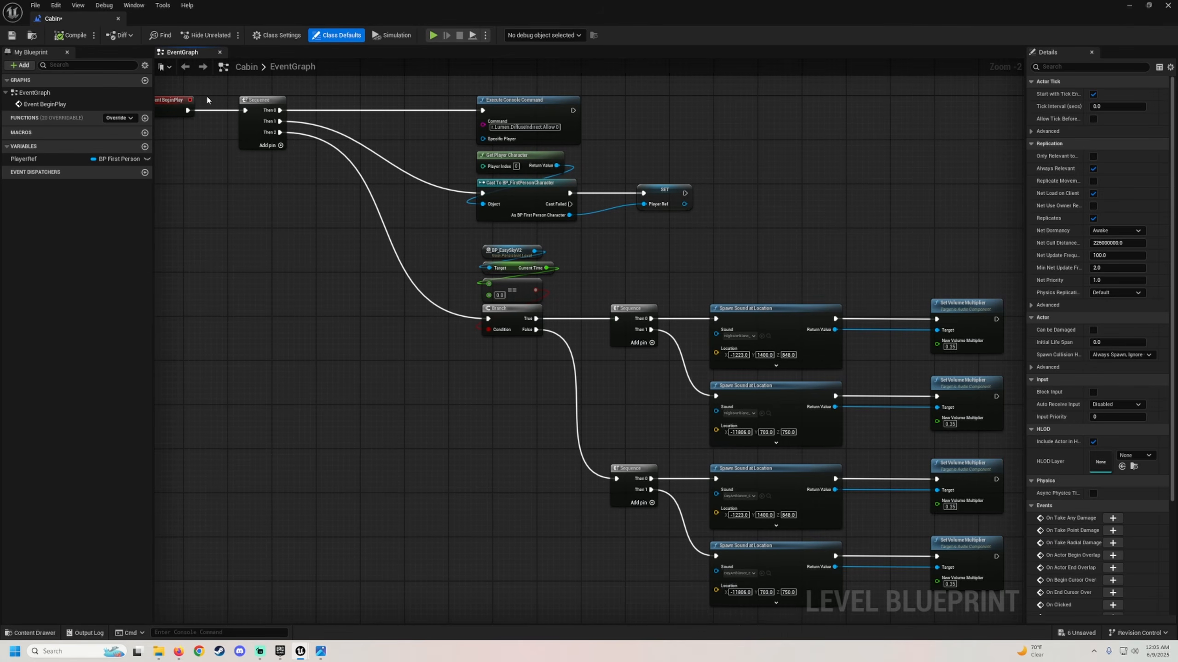
scroll(528, 410, "down", 2)
left_click_drag(863, 490, 406, 89)
key("Delete")
scroll(559, 360, "up", 2)
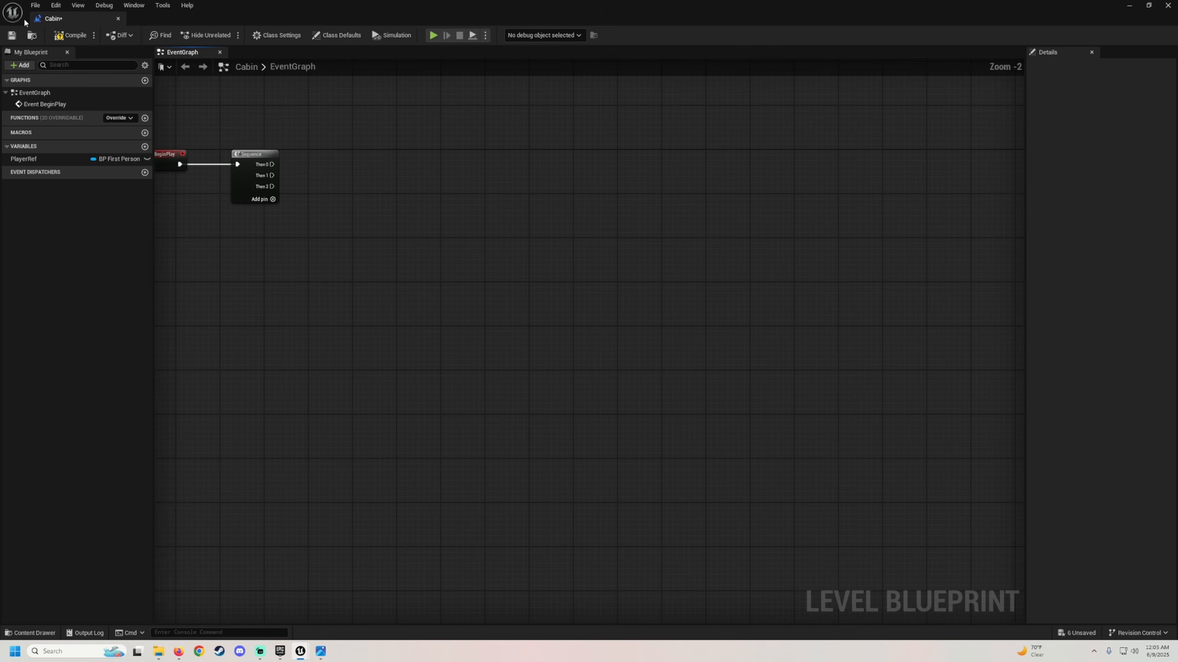
left_click(67, 36)
Step: Add a Create Widget node to the event graph beside the Sequence node
right_click_drag(387, 226, 516, 277)
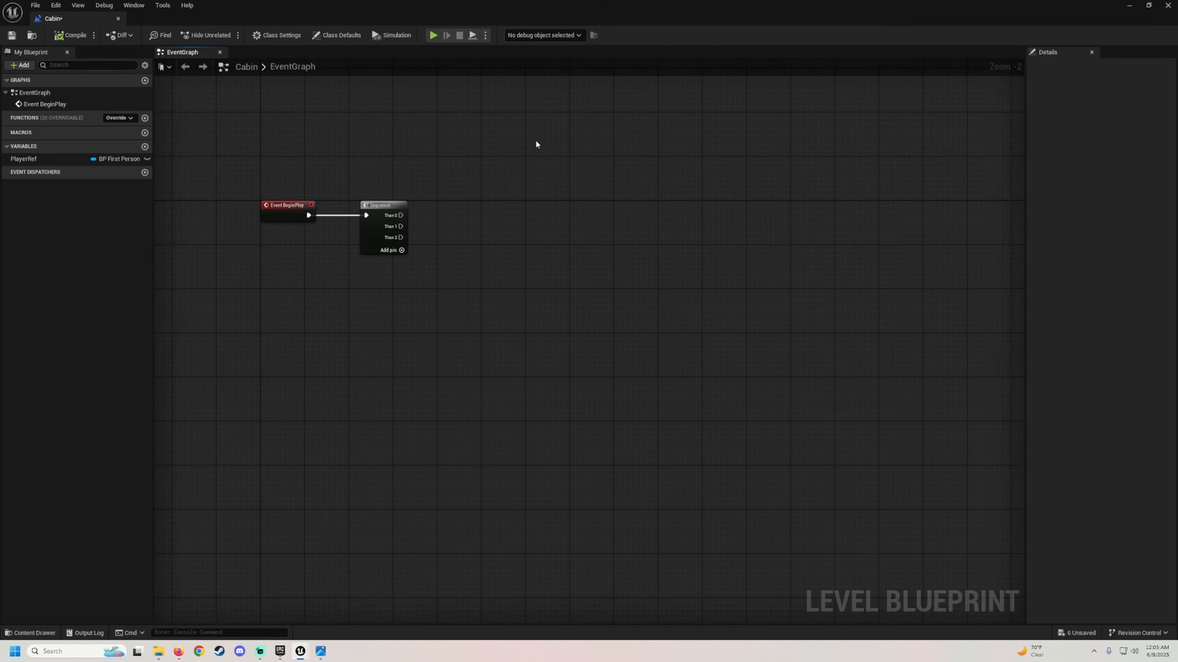
right_click(509, 233)
type("create ")
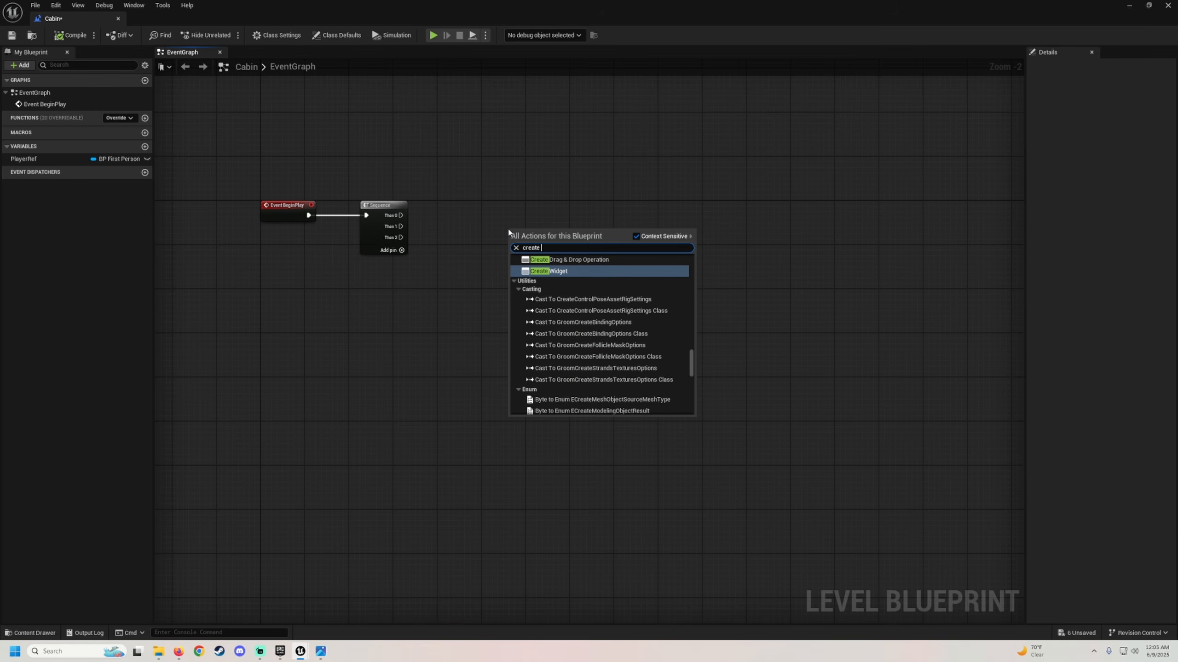
type("widget")
key("Return")
scroll(609, 175, "up", 2)
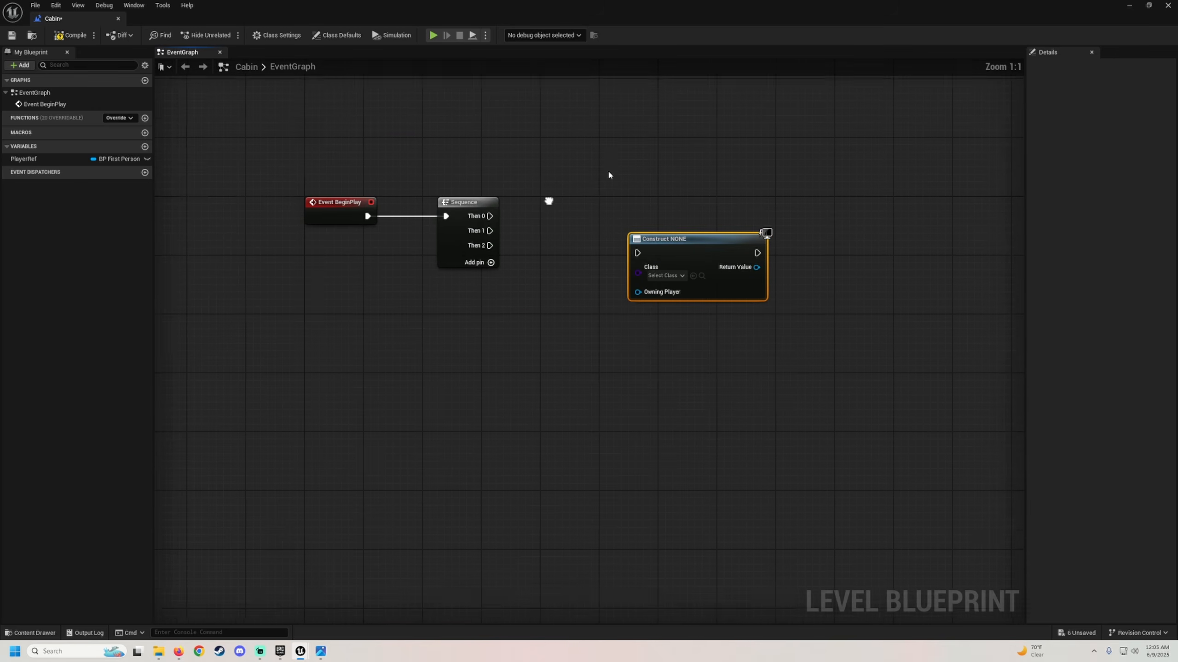
right_click_drag(549, 201, 609, 172)
Step: Replace the three-output Sequence node with a new two-output Sequence wired to Event BeginPlay
left_click_drag(527, 168, 541, 160)
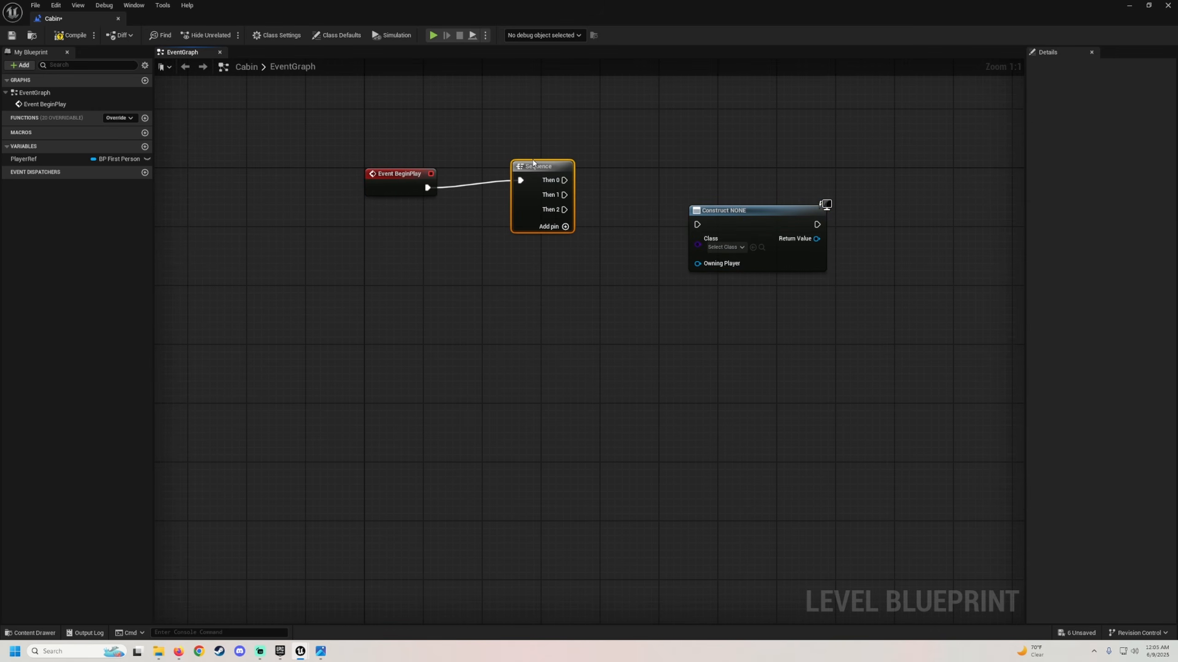
left_click(542, 146)
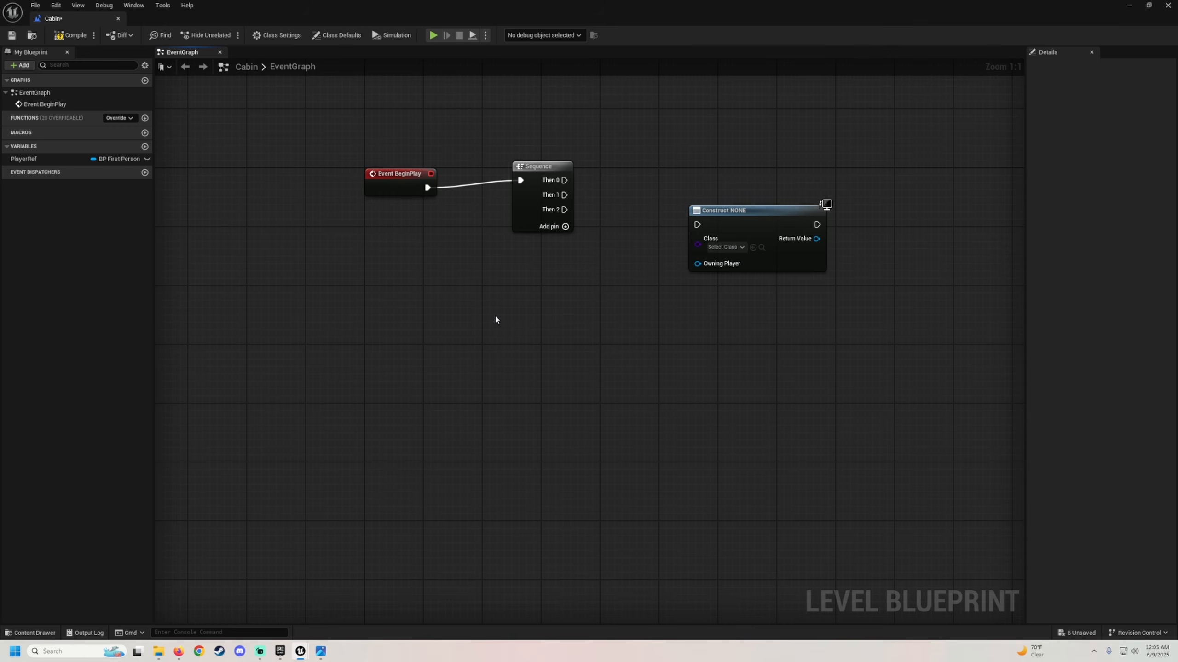
key("s")
left_click(495, 316)
left_click_drag(504, 335, 426, 187)
left_click(533, 165)
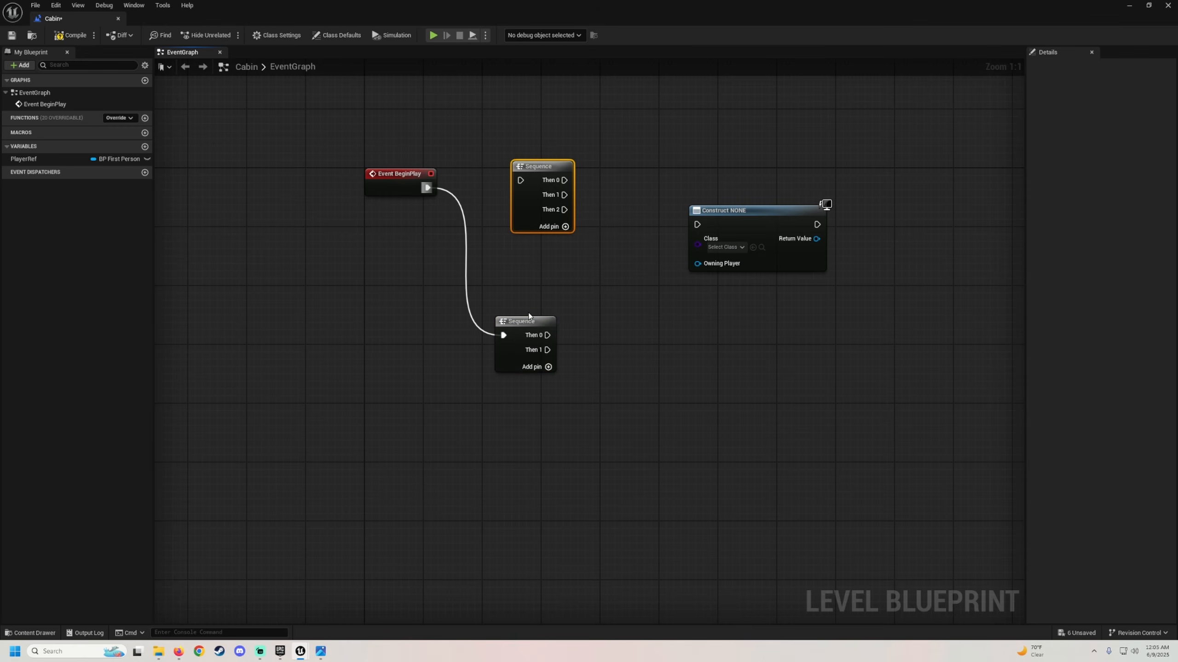
key("Delete")
left_click_drag(523, 321, 541, 168)
right_click_drag(541, 167, 369, 133)
Step: Connect the Sequence's Then 0 output to the Create Widget node and set its class to WBP_MainMenu
left_click_drag(524, 190, 399, 154)
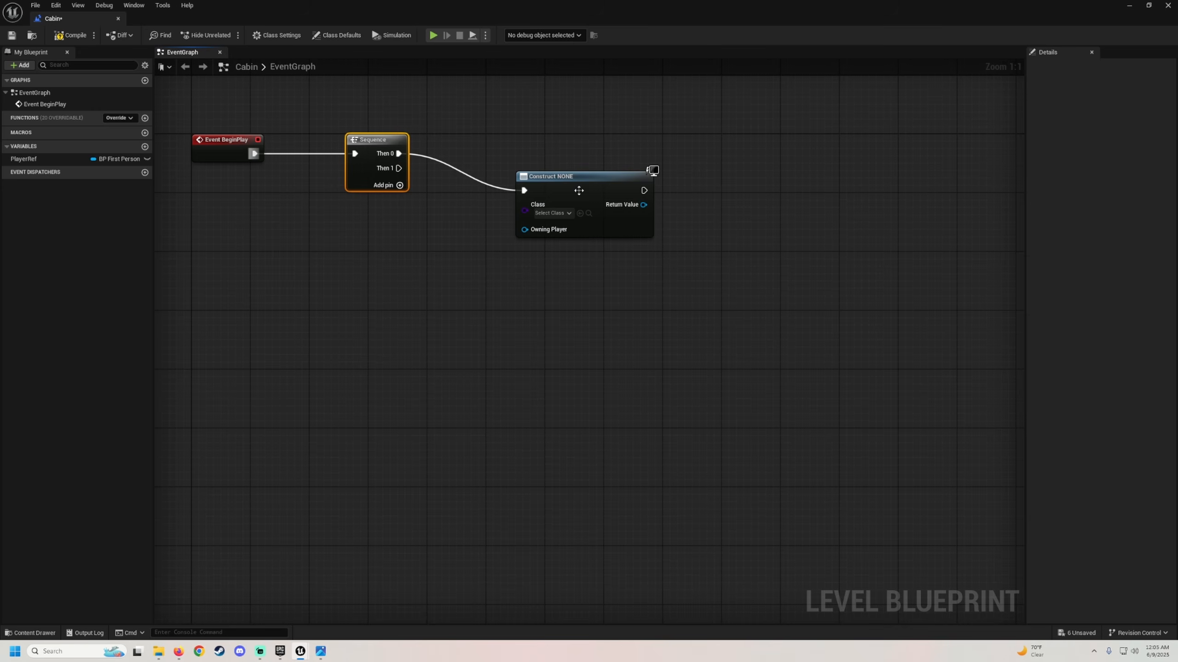
left_click_drag(578, 190, 635, 155)
left_click(613, 176)
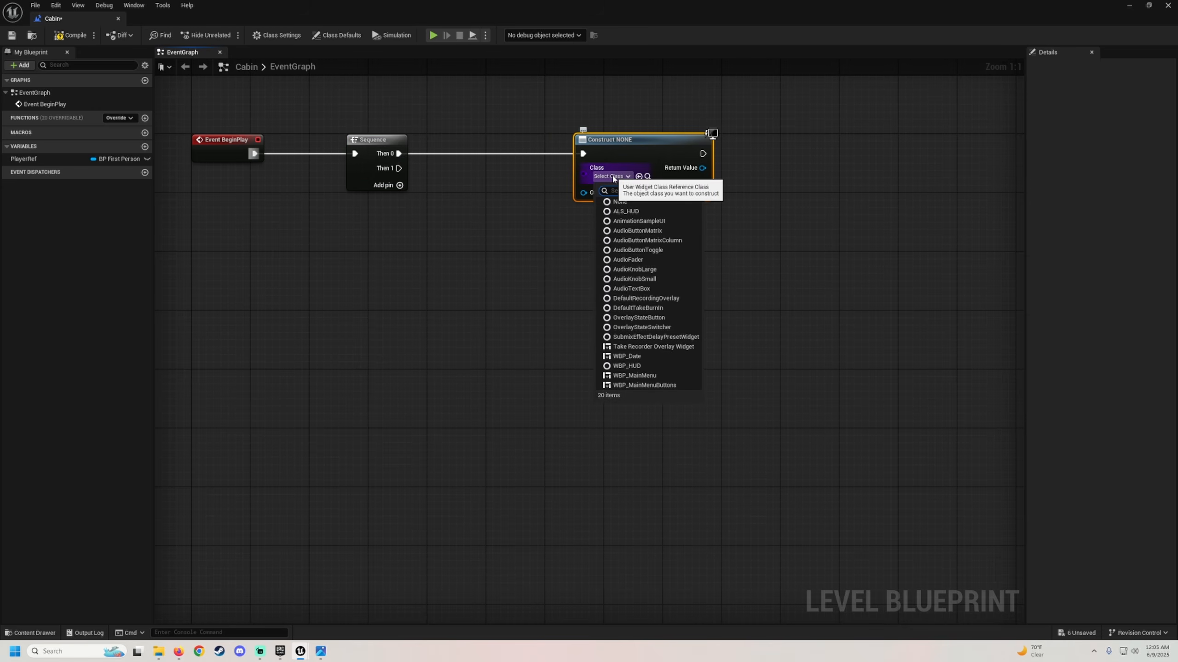
type("main")
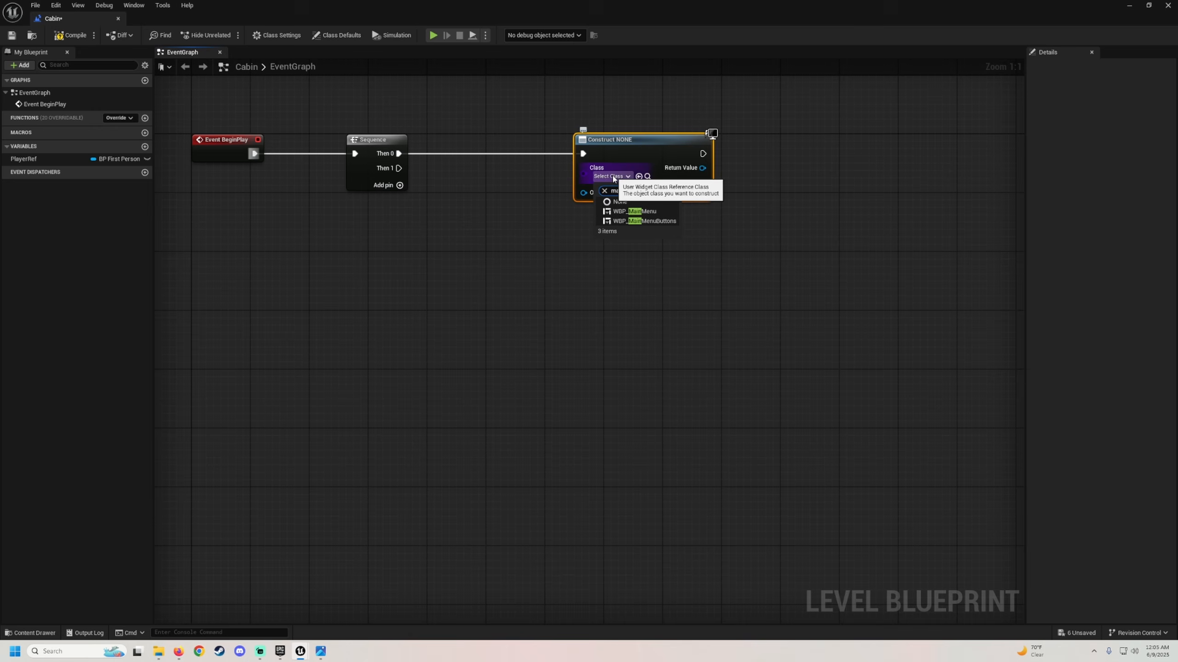
left_click(641, 212)
Step: Promote the Create Widget node's return value to a variable named MainMenuRef
right_click_drag(740, 253, 490, 270)
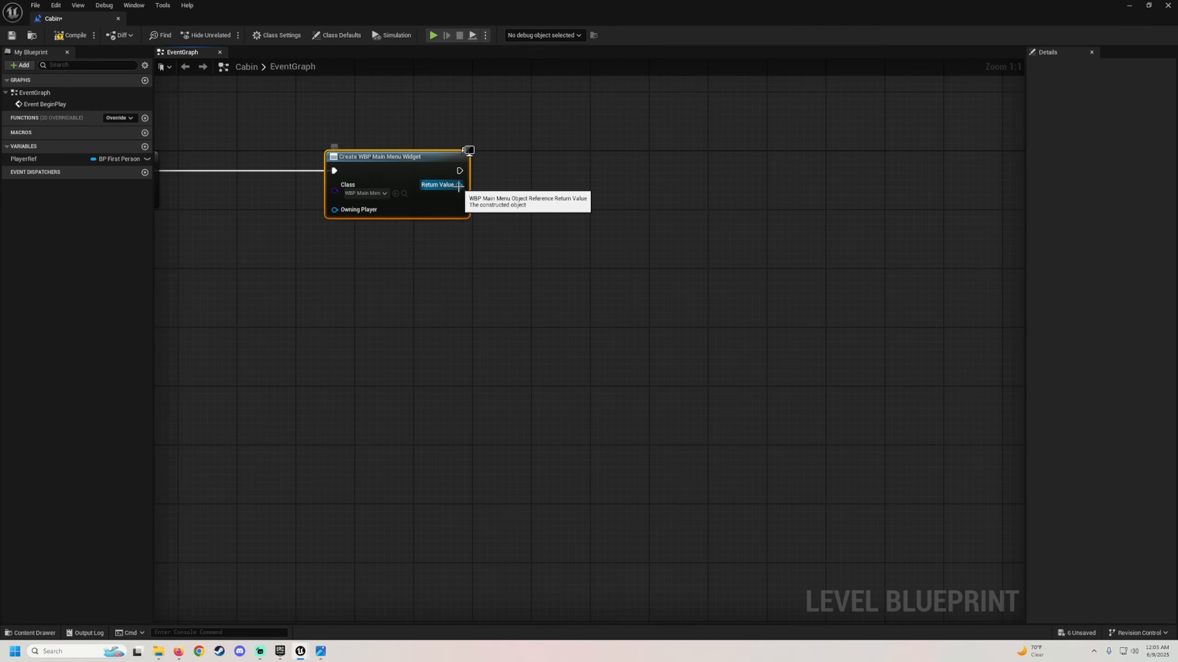
left_click_drag(459, 184, 567, 213)
left_click(603, 252)
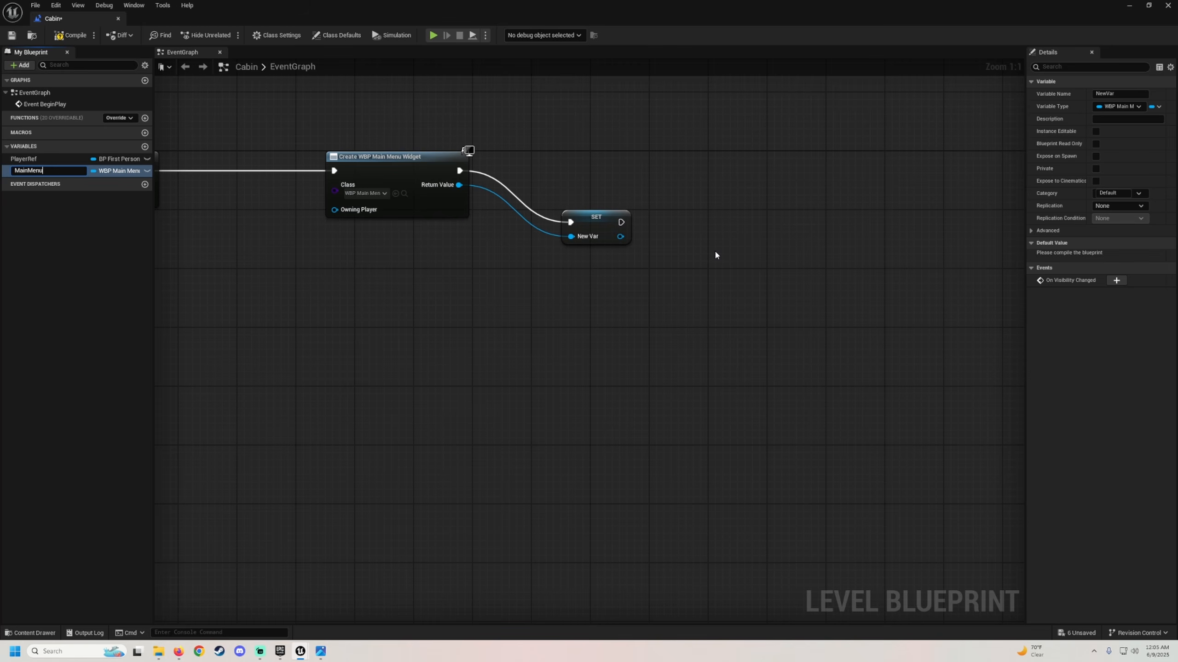
type("MainMenuRef")
key("Return")
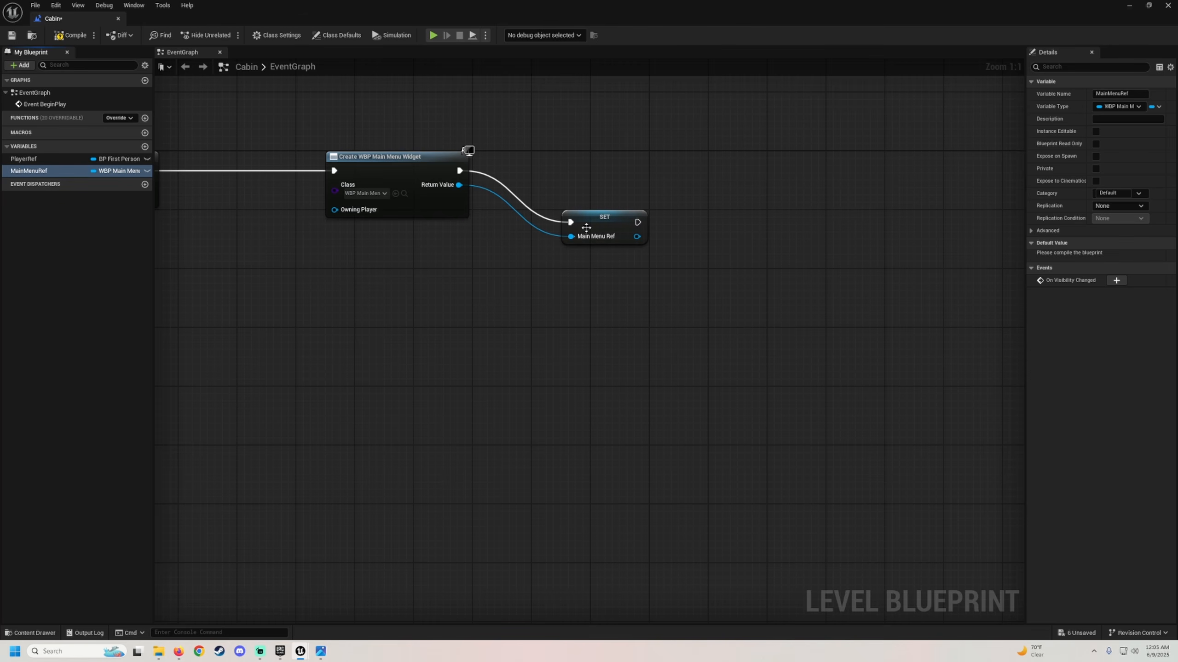
Step: Line up the SET node and add an Add to Viewport node from its Main Menu Ref output
left_click_drag(584, 208, 666, 197)
type("add toi")
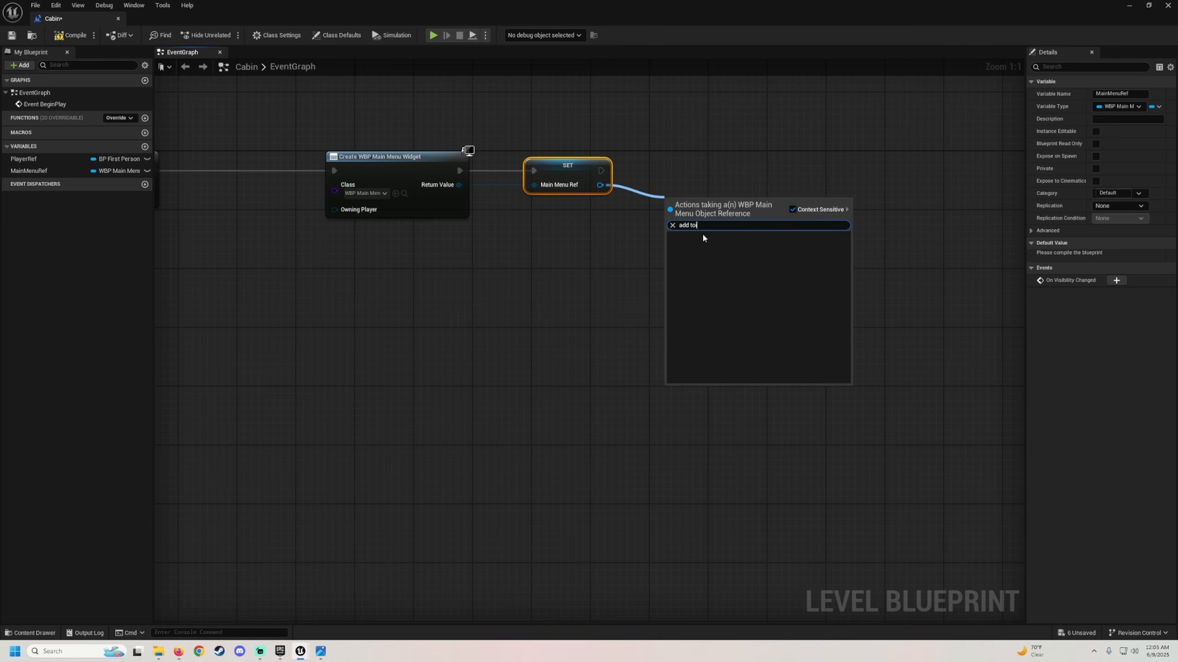
key("BackSpace")
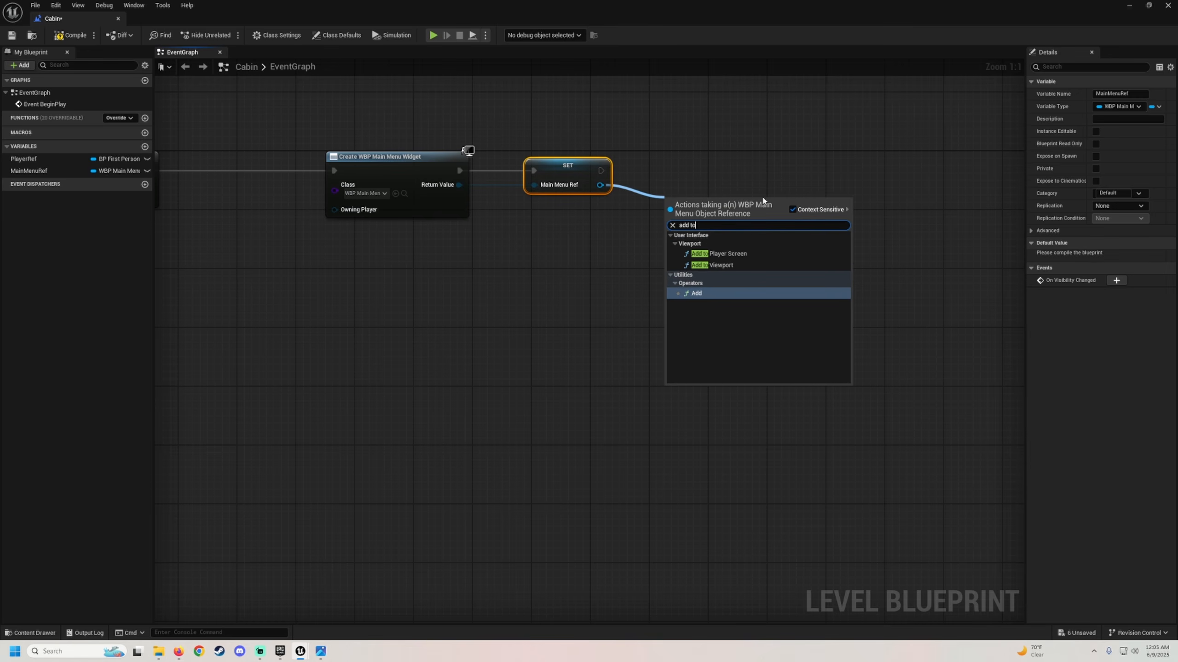
left_click(720, 266)
left_click_drag(700, 209, 731, 160)
Step: Move the three widget nodes closer to the Sequence node, then compile and save the Level Blueprint
scroll(525, 313, "down", 1)
right_click_drag(521, 309, 621, 334)
left_click_drag(847, 323, 538, 180)
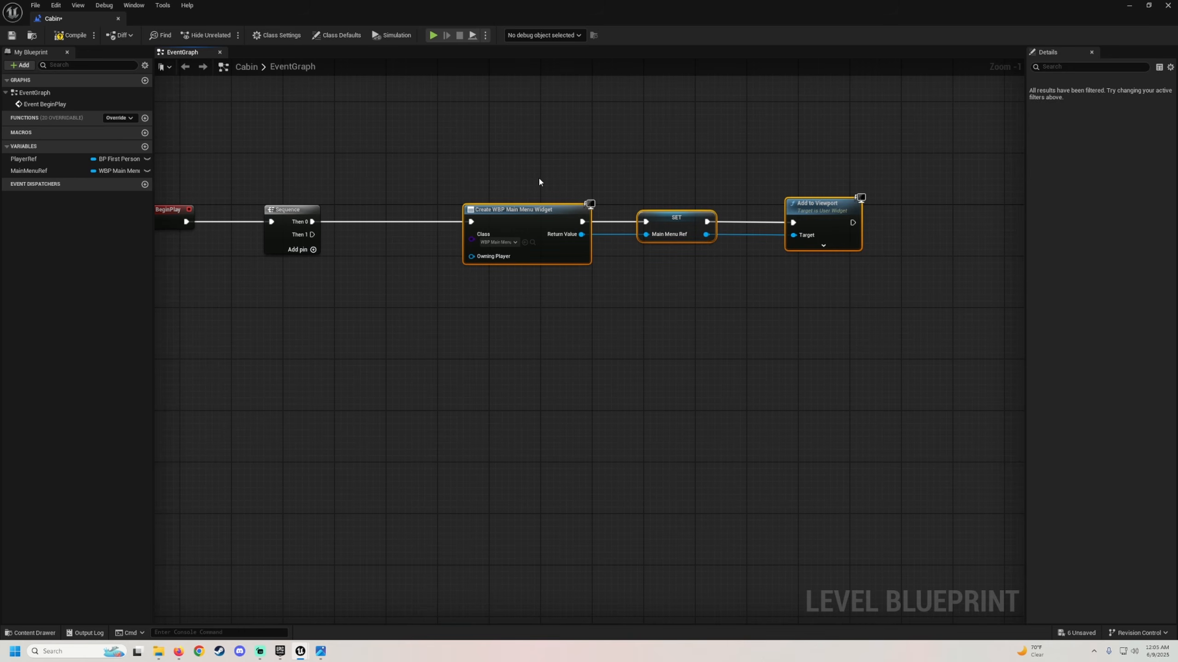
right_click_drag(538, 180, 592, 187)
left_click_drag(589, 220, 525, 220)
left_click(69, 35)
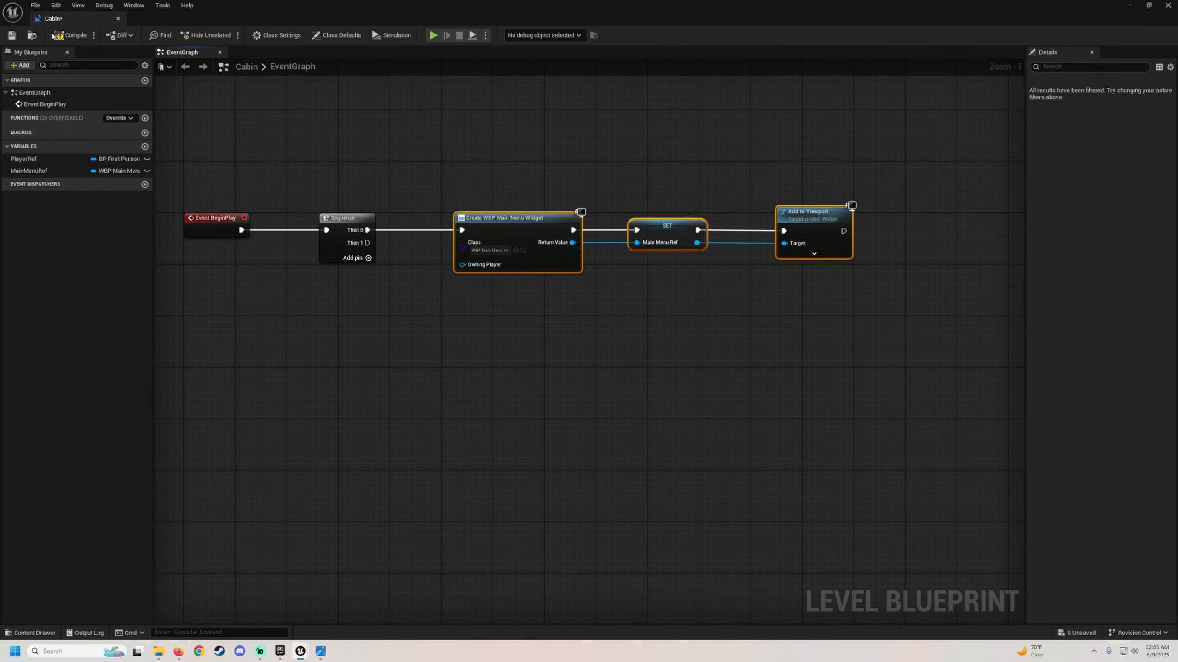
left_click(12, 37)
Step: Return to the level, play-test it to check the main menu on screen, and stop the session
right_click_drag(693, 371, 772, 343)
left_click(1127, 10)
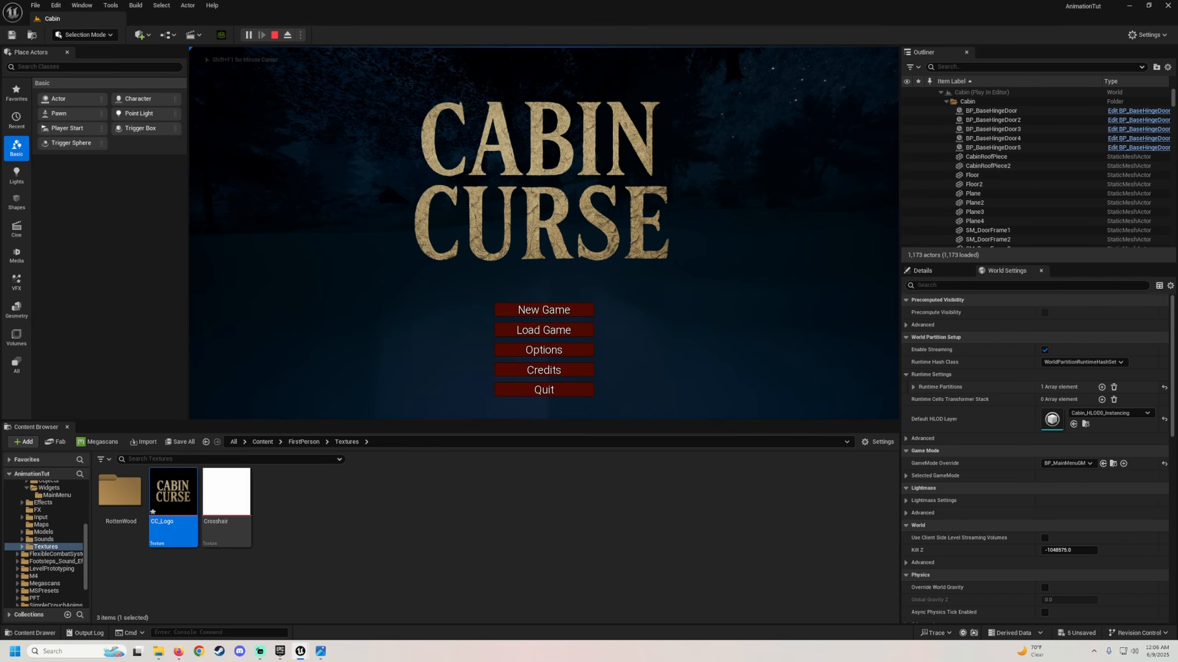
key("Escape")
Step: Reopen the Level Blueprint to review the main menu widget nodes, then return to the level
left_click(301, 651)
left_click(344, 620)
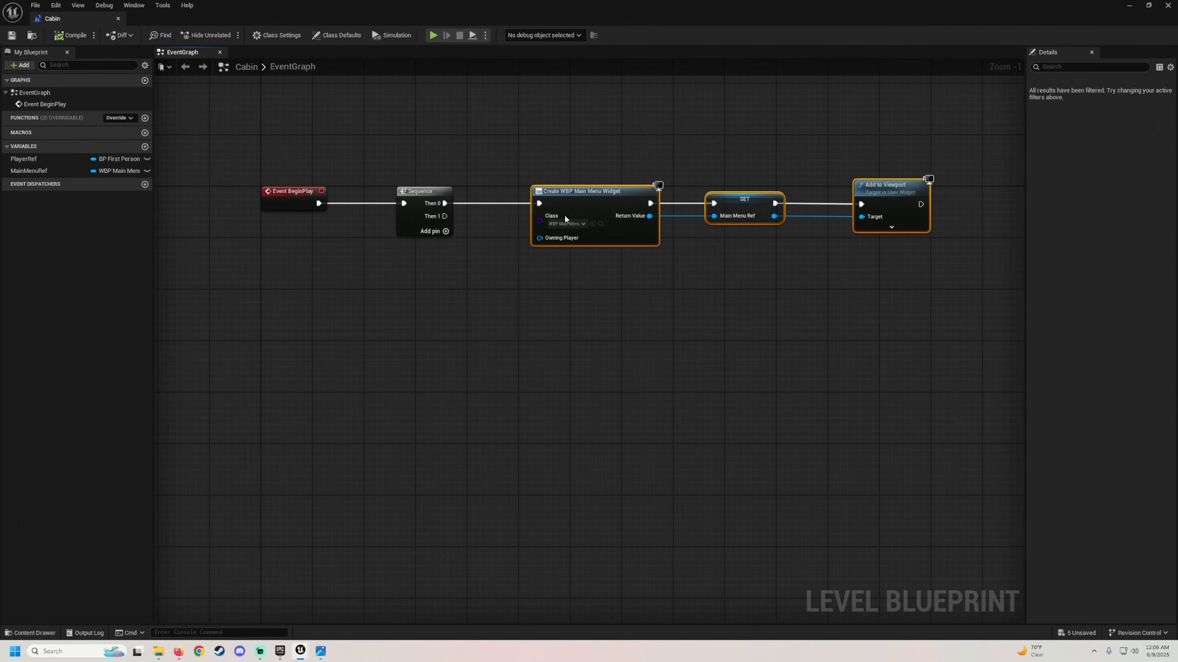
right_click_drag(625, 275, 466, 290)
left_click_drag(783, 290, 453, 163)
right_click_drag(439, 181, 449, 212)
left_click(1129, 6)
Step: Find the Cine Camera Actor by searching for "cine" and place one in front of the cabin
right_click_drag(696, 260, 626, 251)
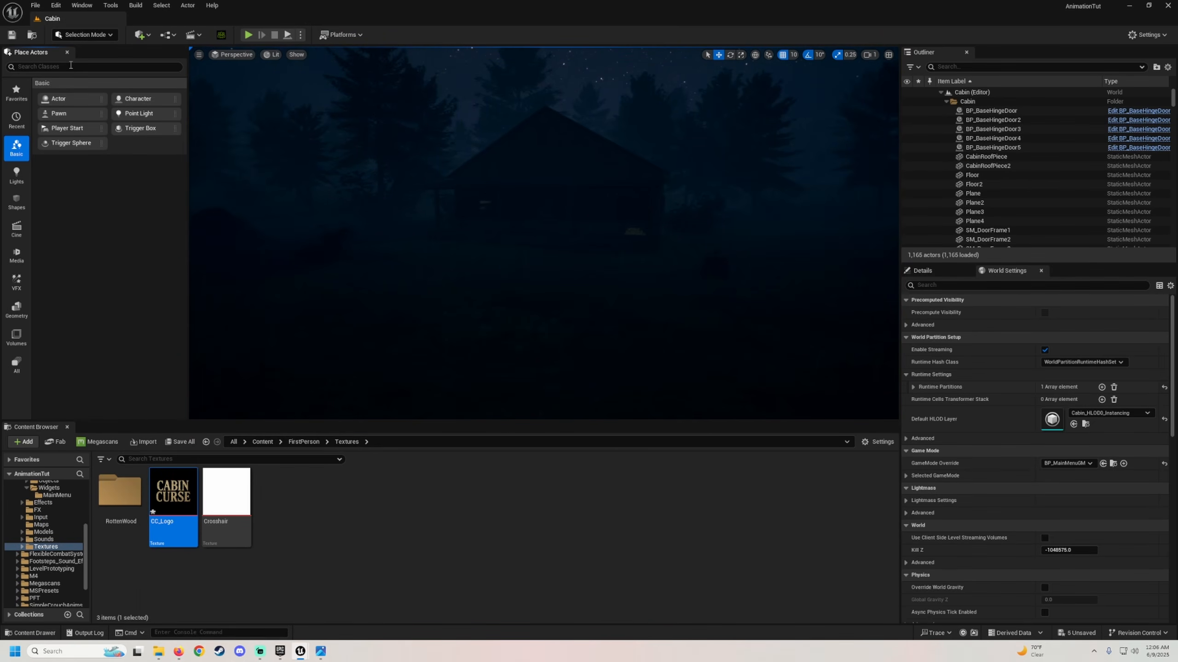
left_click(67, 67)
type("c")
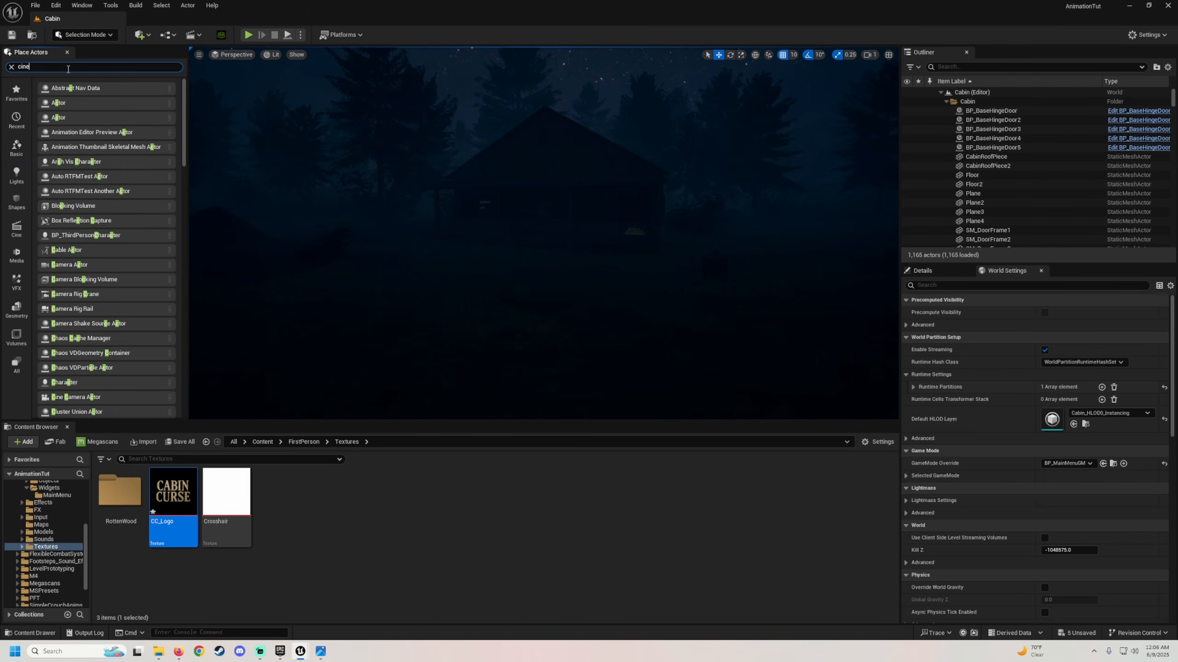
type("ine")
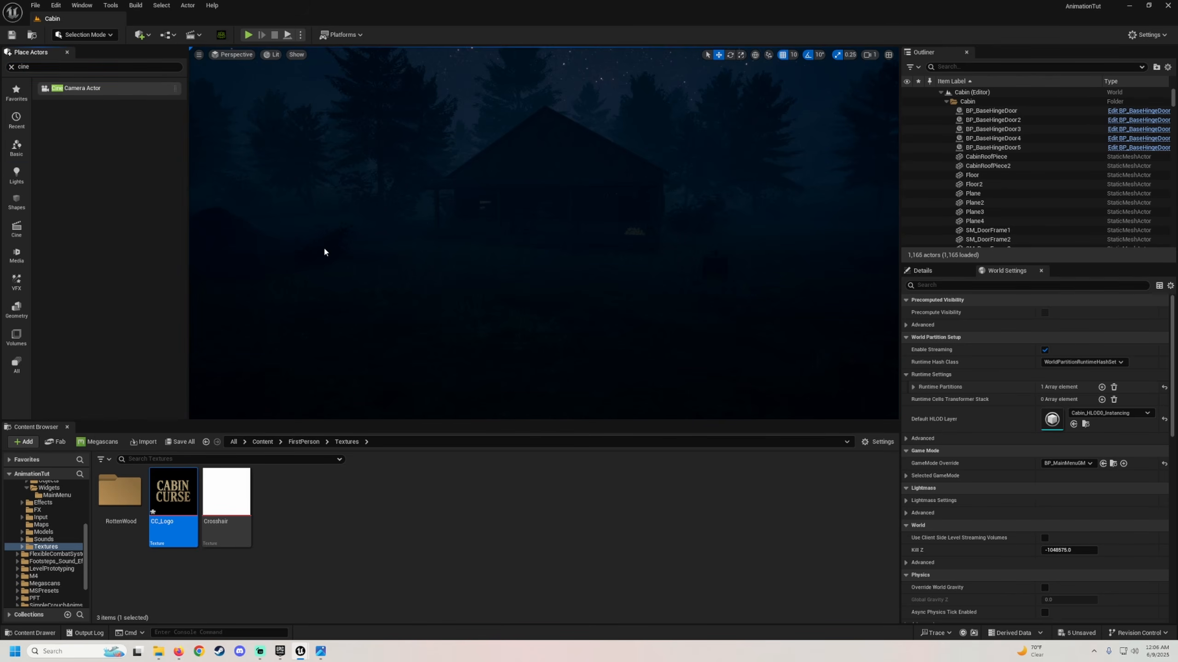
left_click_drag(86, 90, 504, 195)
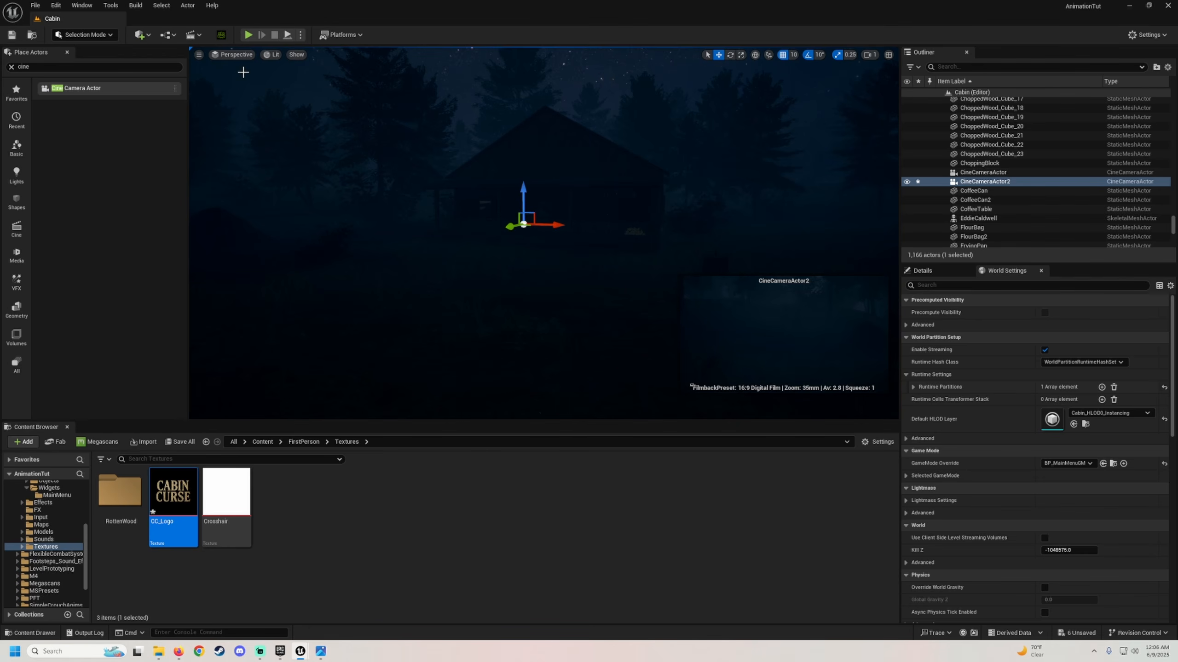
Step: Pilot CineCameraActor2 in the viewport and aim it at the cabin
left_click(231, 55)
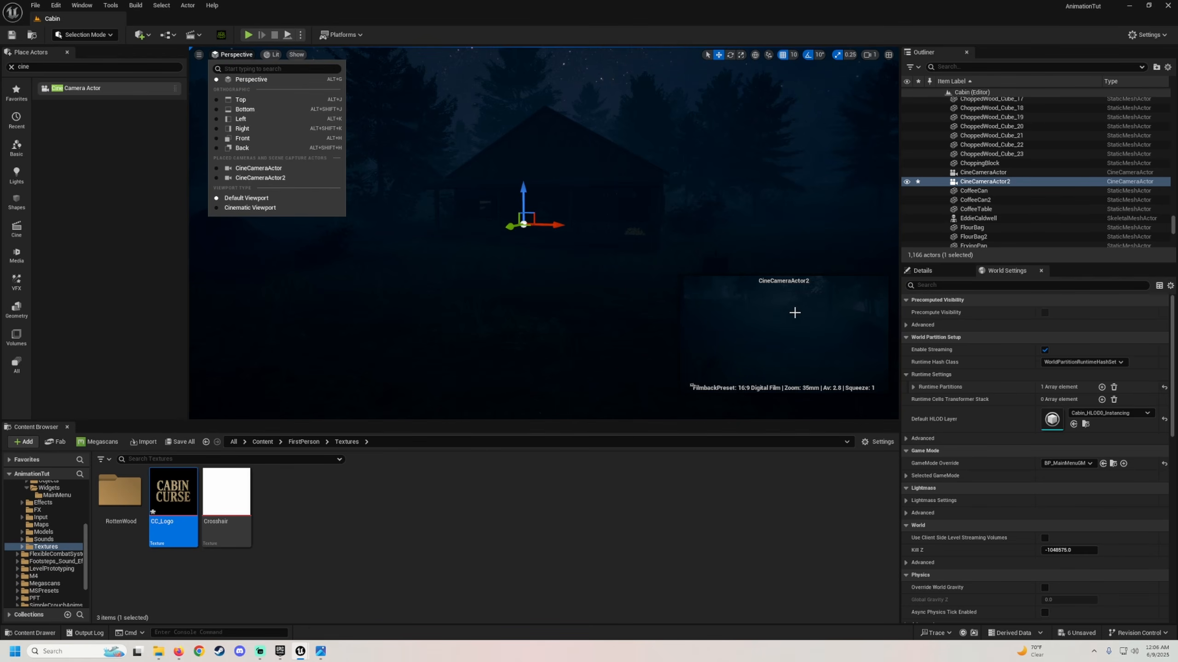
left_click(269, 177)
mouse_move(544, 233)
right_mouse_down()
mouse_move(519, 219)
mouse_move(524, 162)
mouse_move(538, 213)
right_mouse_up()
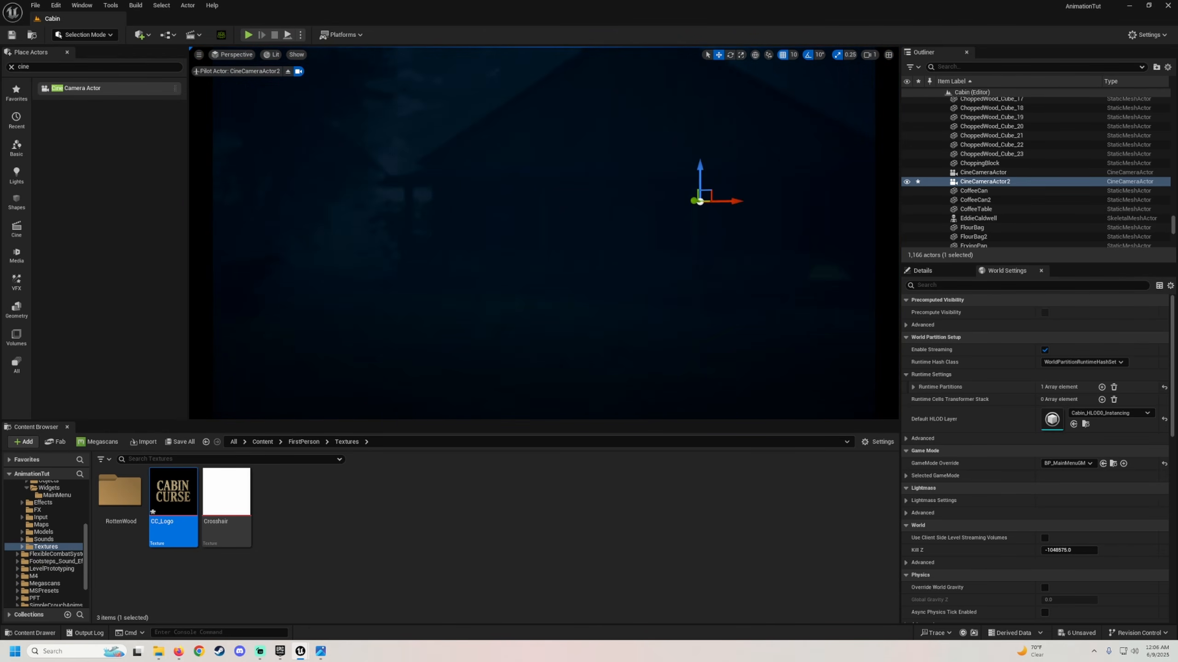
Step: Disable Constrain Aspect Ratio in the details of CineCameraActor2
left_click(921, 270)
scroll(953, 531, "down", 3)
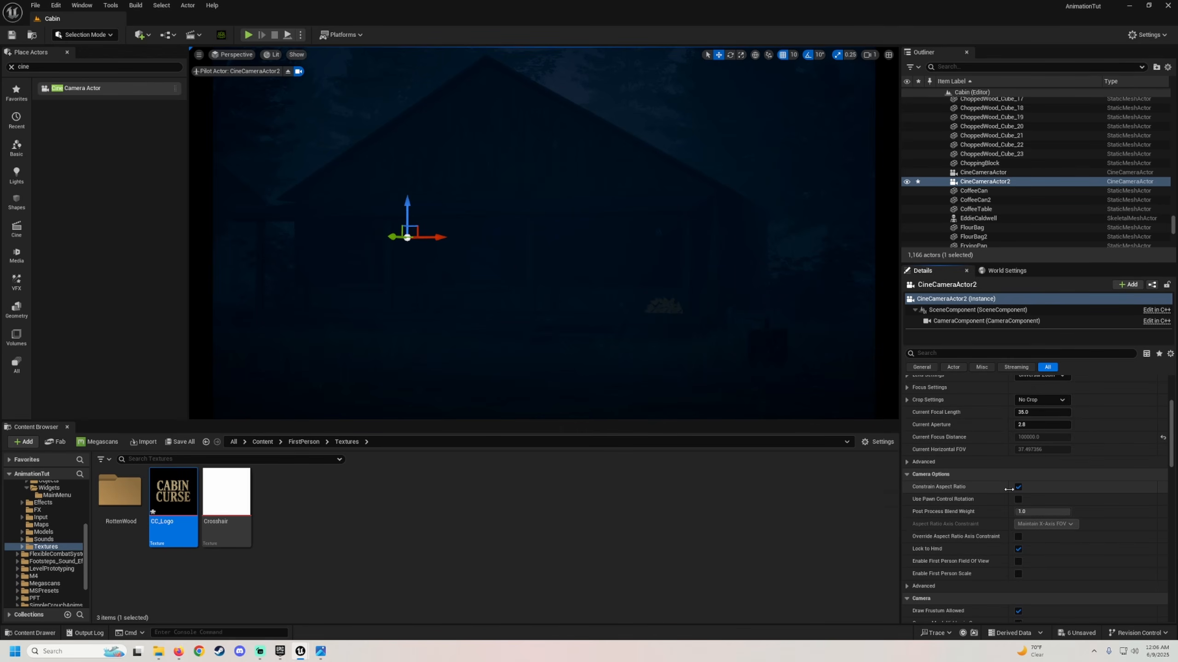
left_click(1018, 489)
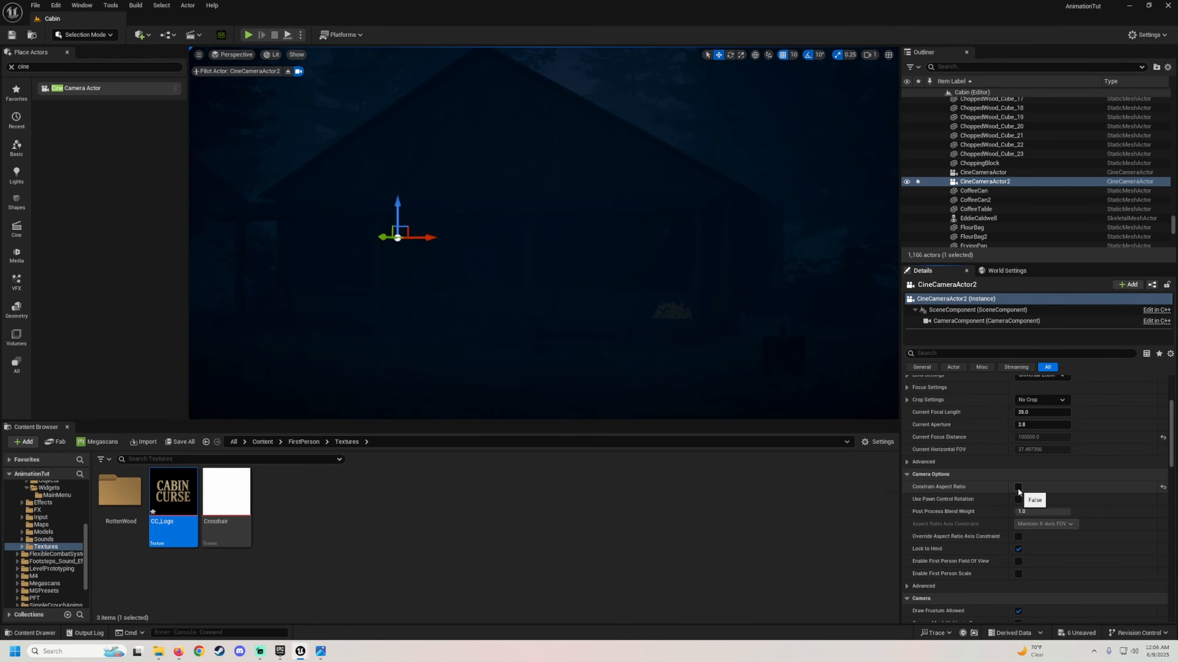
Step: Reframe the piloted camera on the cabin and set its Current Focal Length to 18.0
right_click_drag(311, 208, 285, 215)
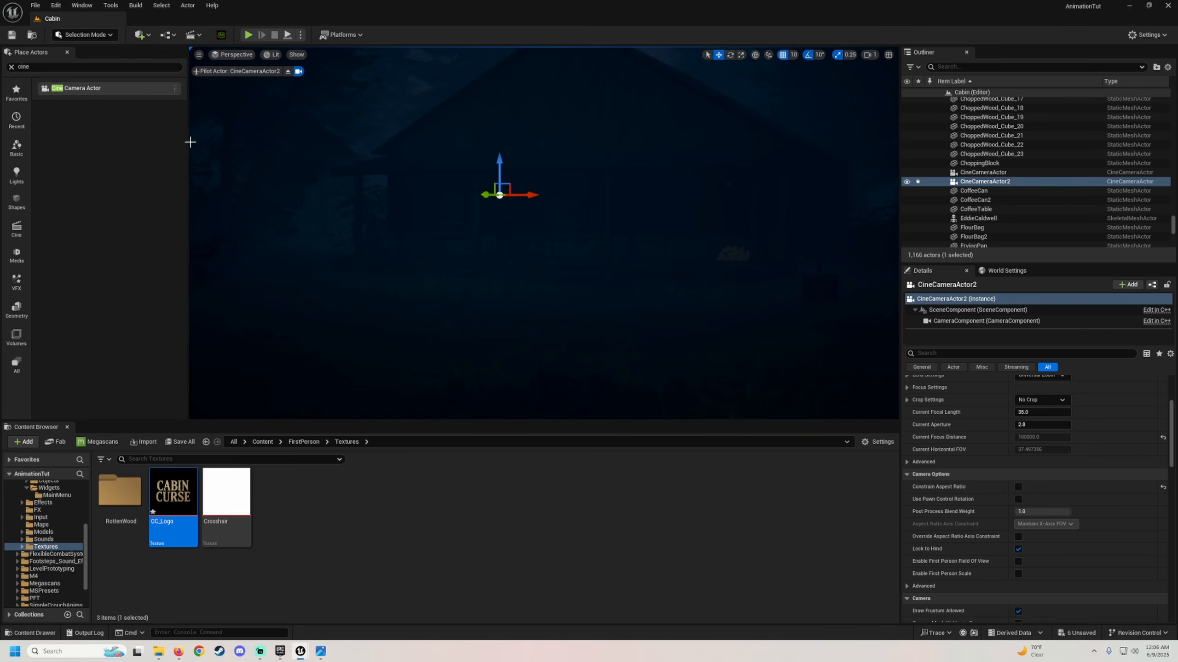
mouse_move(731, 224)
right_mouse_down()
mouse_move(719, 221)
mouse_move(729, 204)
mouse_move(735, 216)
right_mouse_up()
scroll(1003, 458, "up", 1)
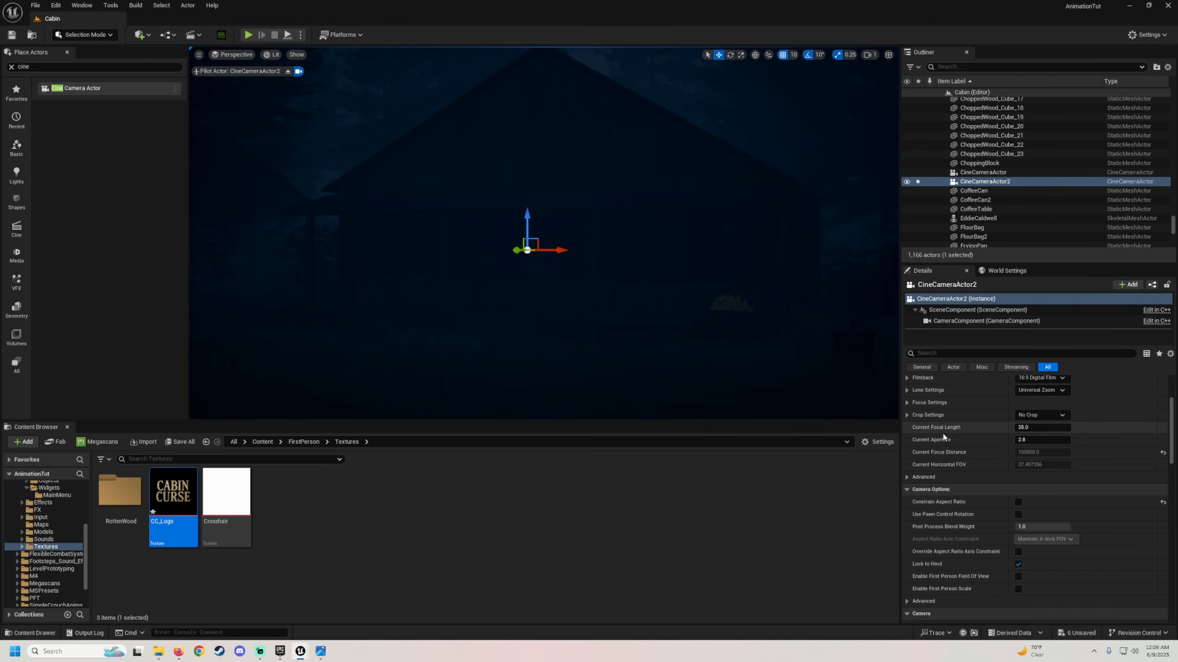
key("Return")
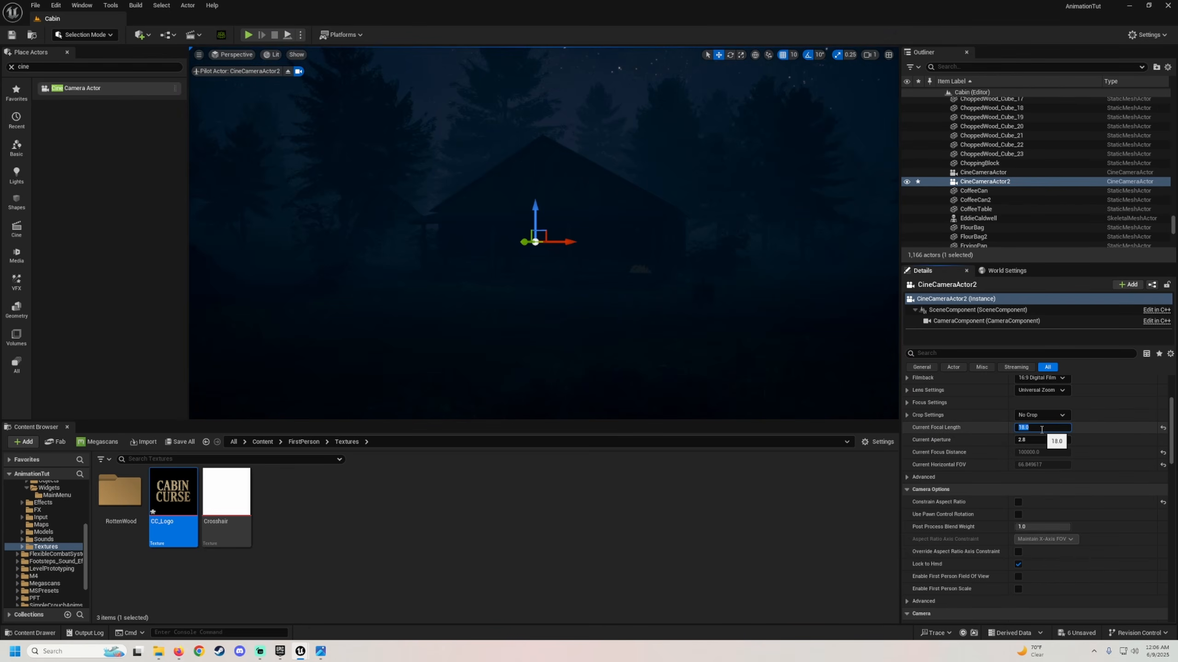
Step: Fine-tune the piloted CineCameraActor2 so the cabin stays framed beneath the starry sky
mouse_move(647, 244)
right_mouse_down()
mouse_move(669, 246)
mouse_move(641, 255)
right_mouse_up()
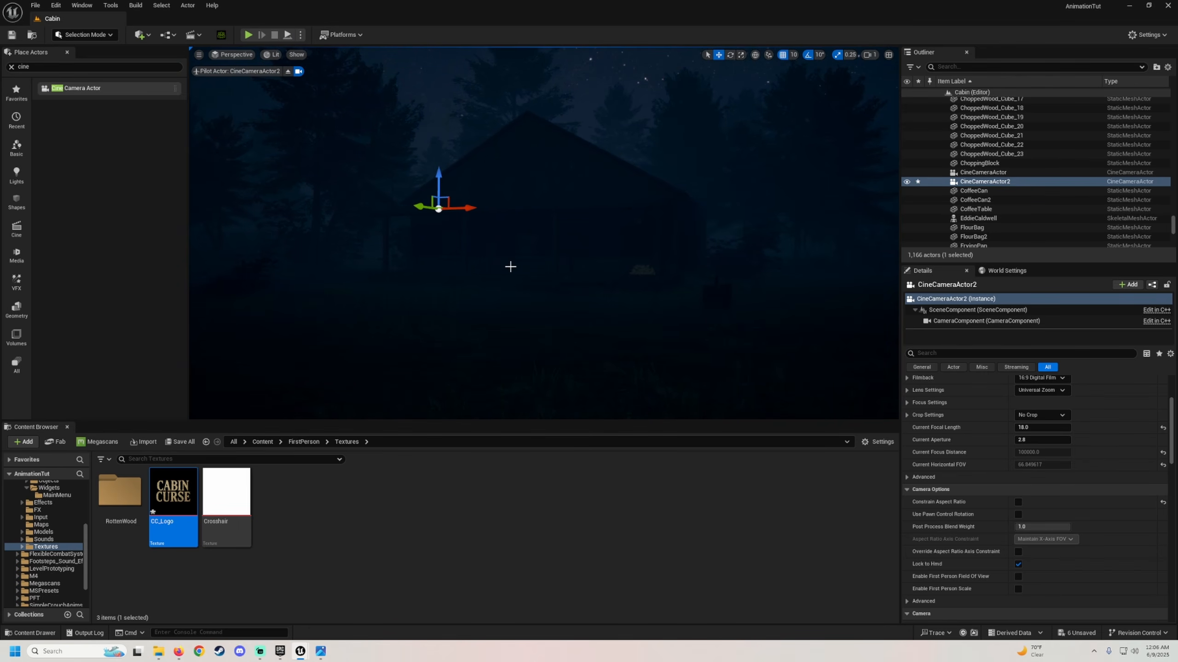
right_click_drag(510, 266, 505, 267)
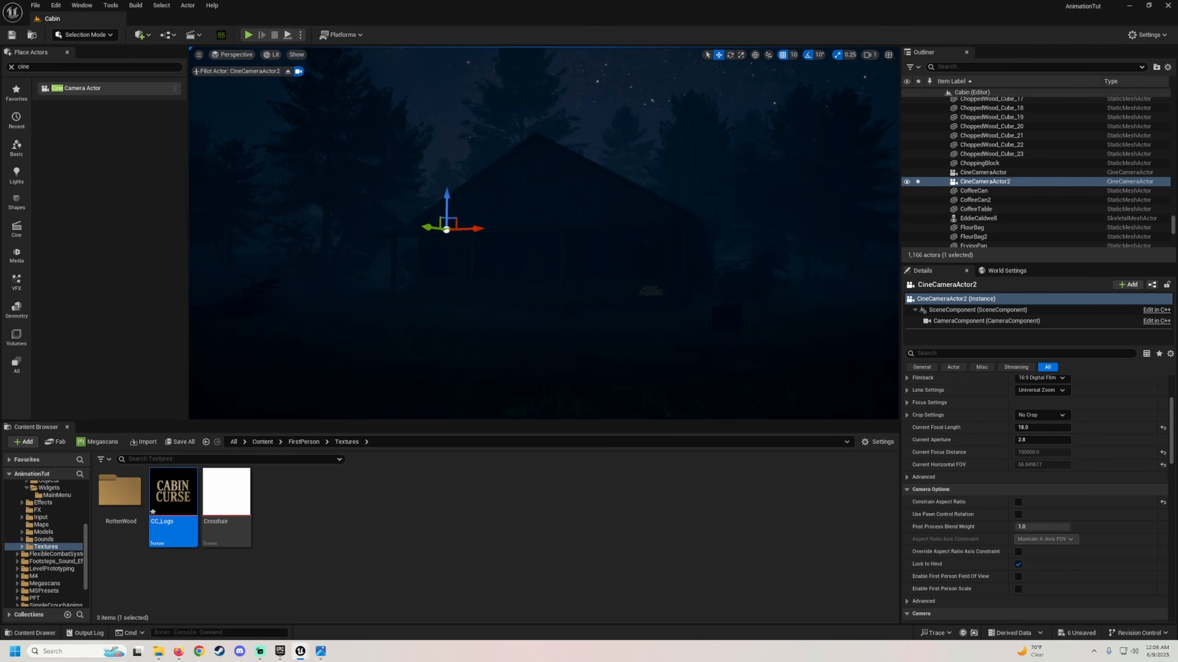
Step: Bring up the Cabin Level Blueprint as a small floating window, clear of the upper part of the level viewport
mouse_move(304, 653)
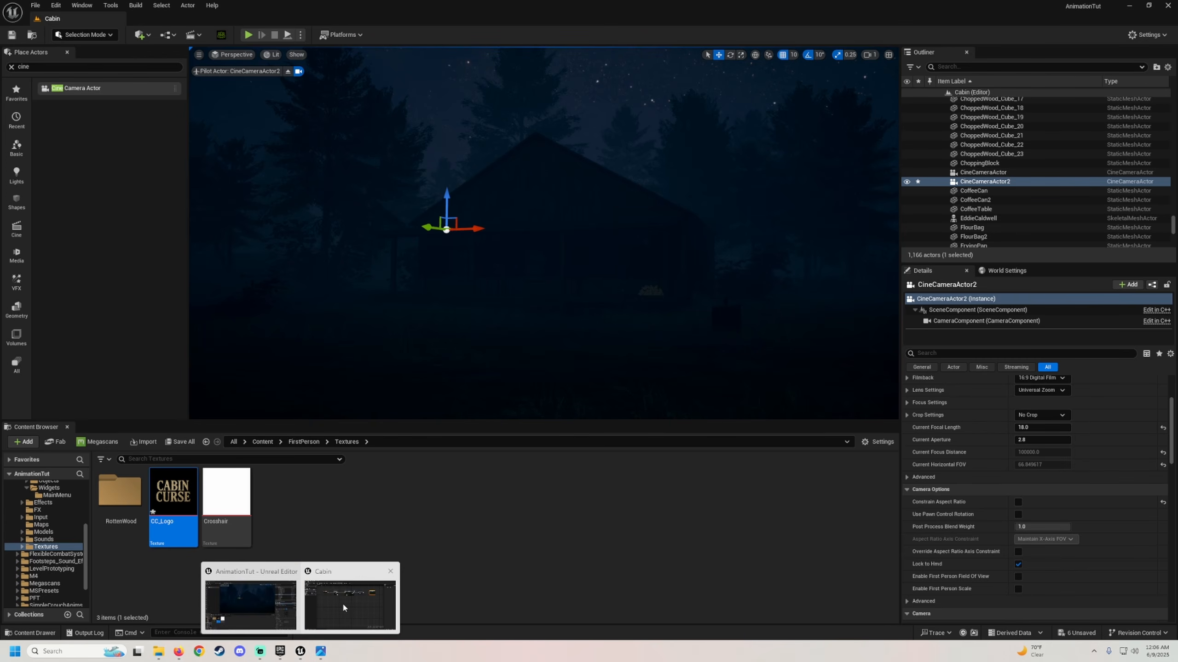
left_click(350, 598)
left_click(1149, 5)
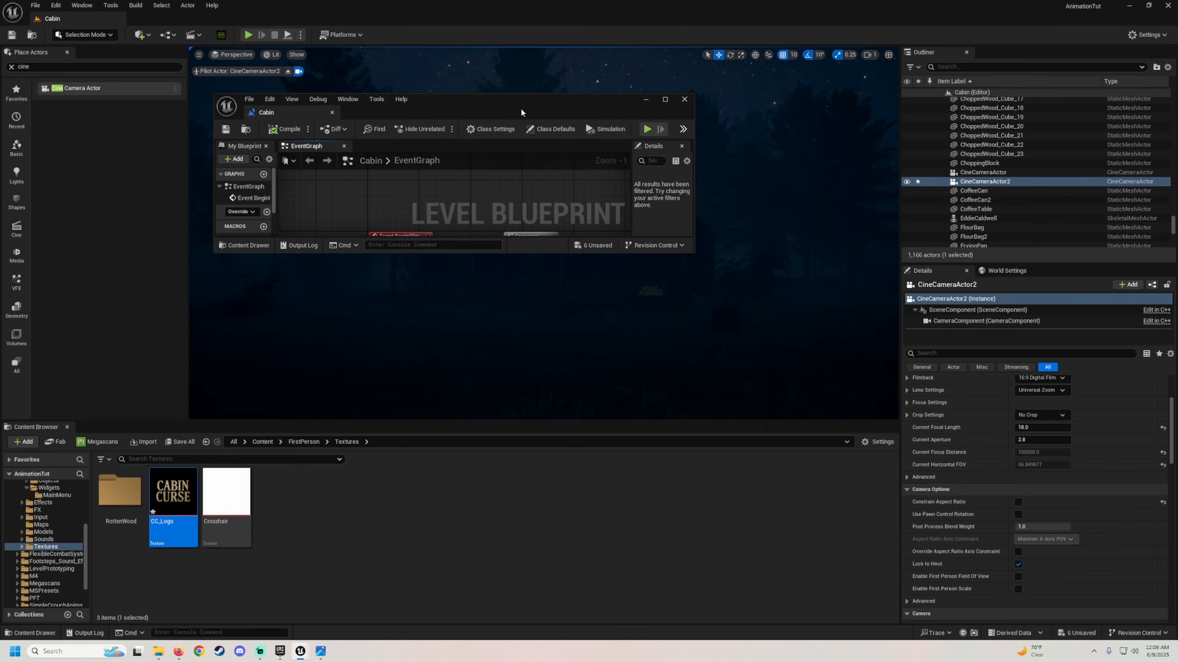
left_click_drag(521, 108, 508, 367)
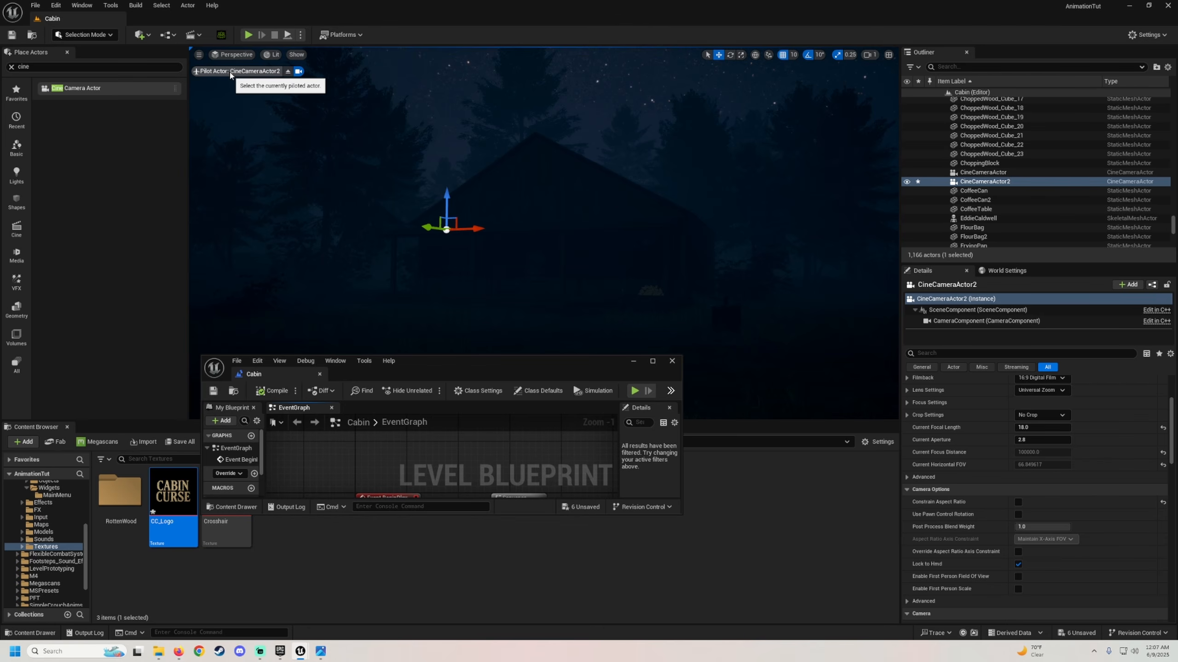
Step: Stop piloting CineCameraActor2, back the view away from it, and select that camera in the level
left_click(288, 72)
mouse_move(486, 195)
right_mouse_down()
mouse_move(522, 220)
mouse_move(552, 199)
mouse_move(489, 195)
mouse_move(529, 209)
mouse_move(490, 198)
right_mouse_up()
key("s")
key("d")
left_click(491, 205)
left_click(524, 232)
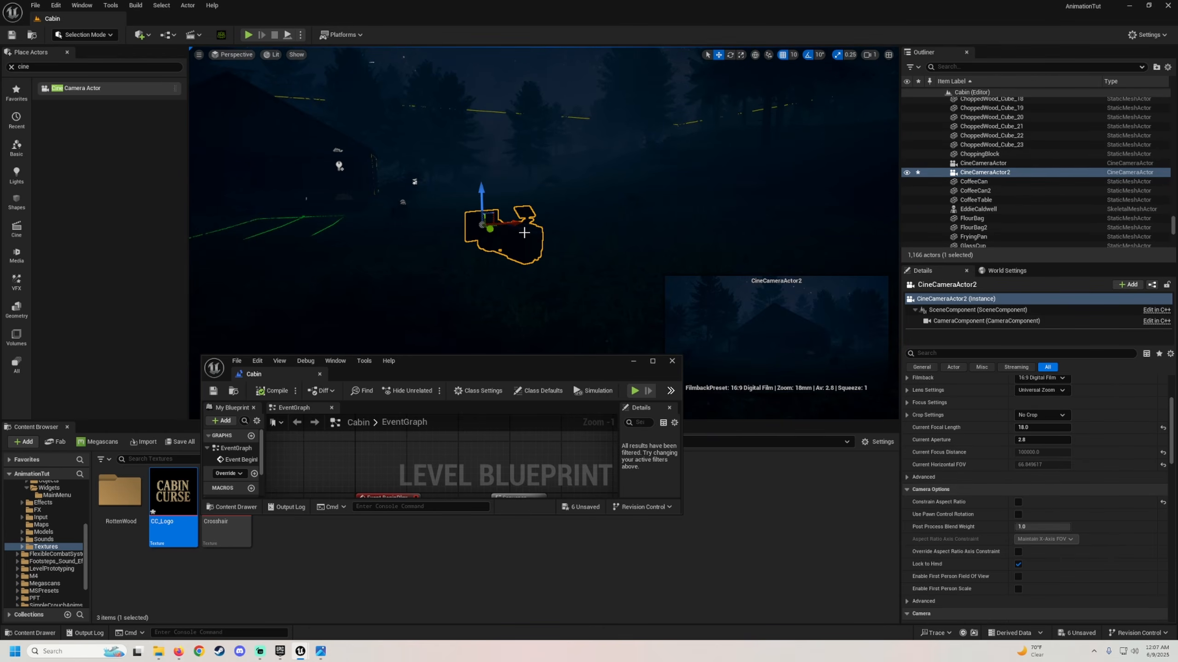
Step: Create a reference to CineCameraActor2 in the maximized Level Blueprint and place it below the Sequence node
left_click(652, 362)
right_click(431, 294)
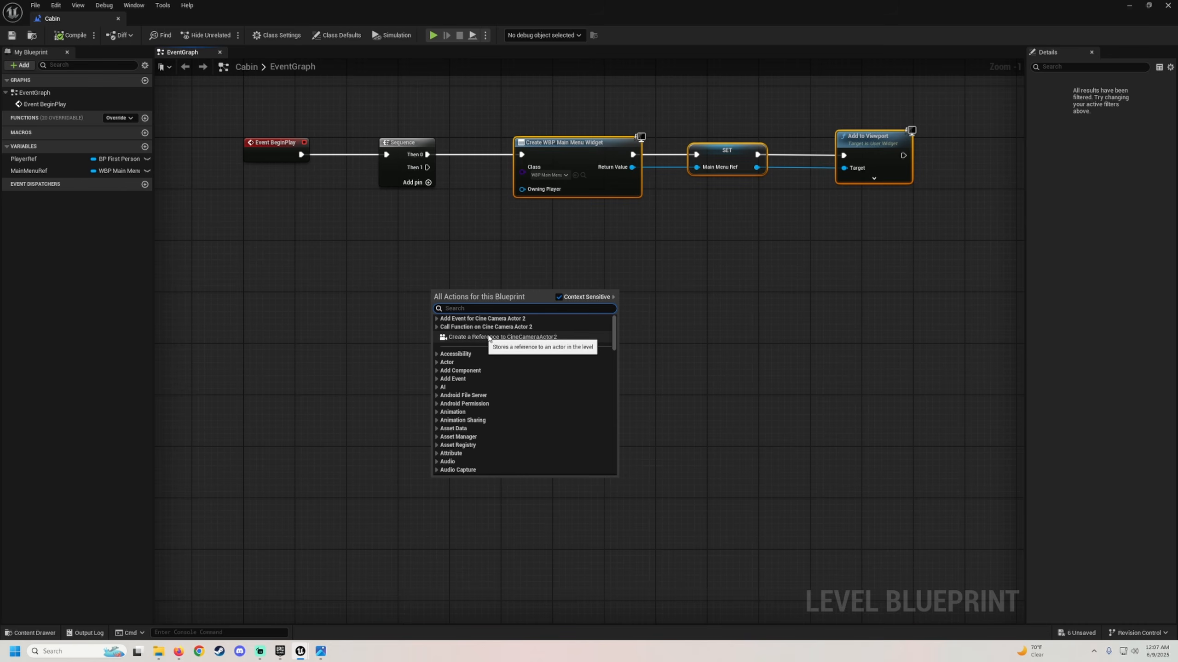
left_click(515, 340)
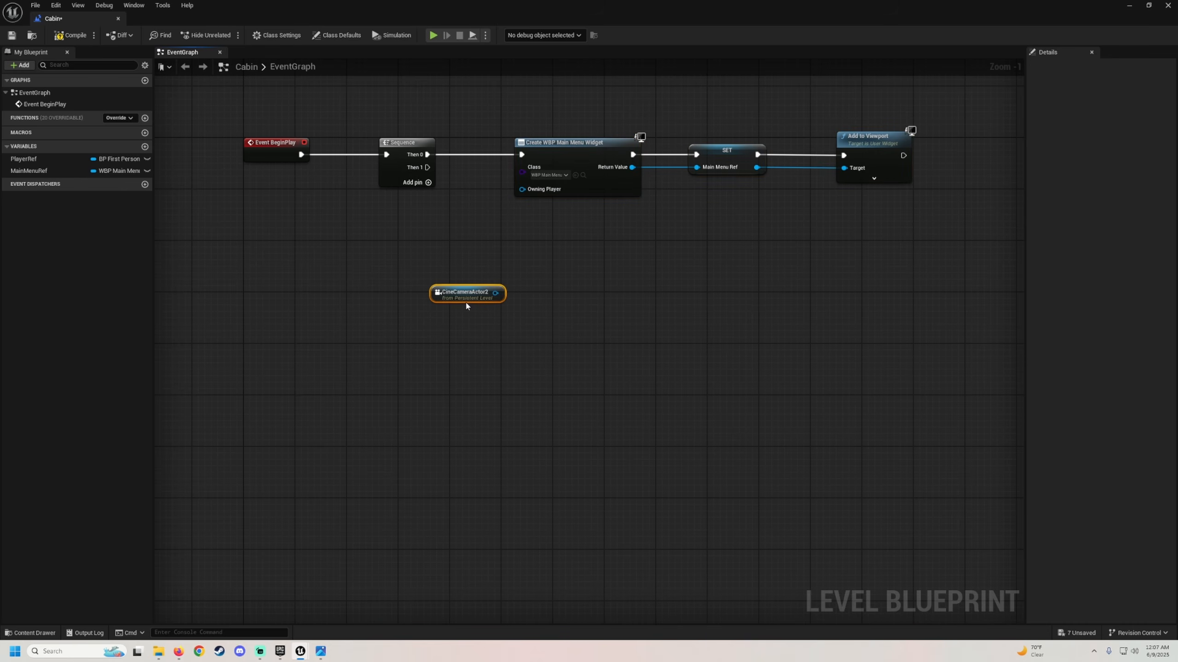
left_click_drag(439, 294, 420, 344)
left_click_drag(544, 298, 354, 358)
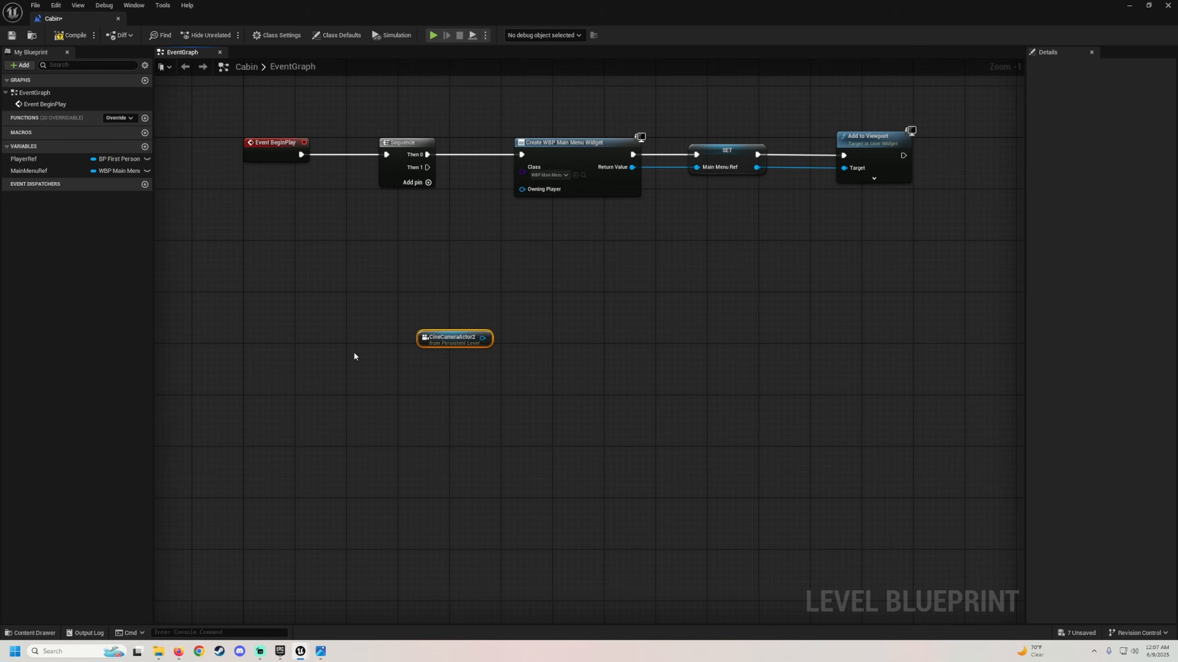
Step: Compile and save the Cabin Level Blueprint
right_click(388, 289)
left_click(234, 245)
left_click(63, 35)
left_click(11, 35)
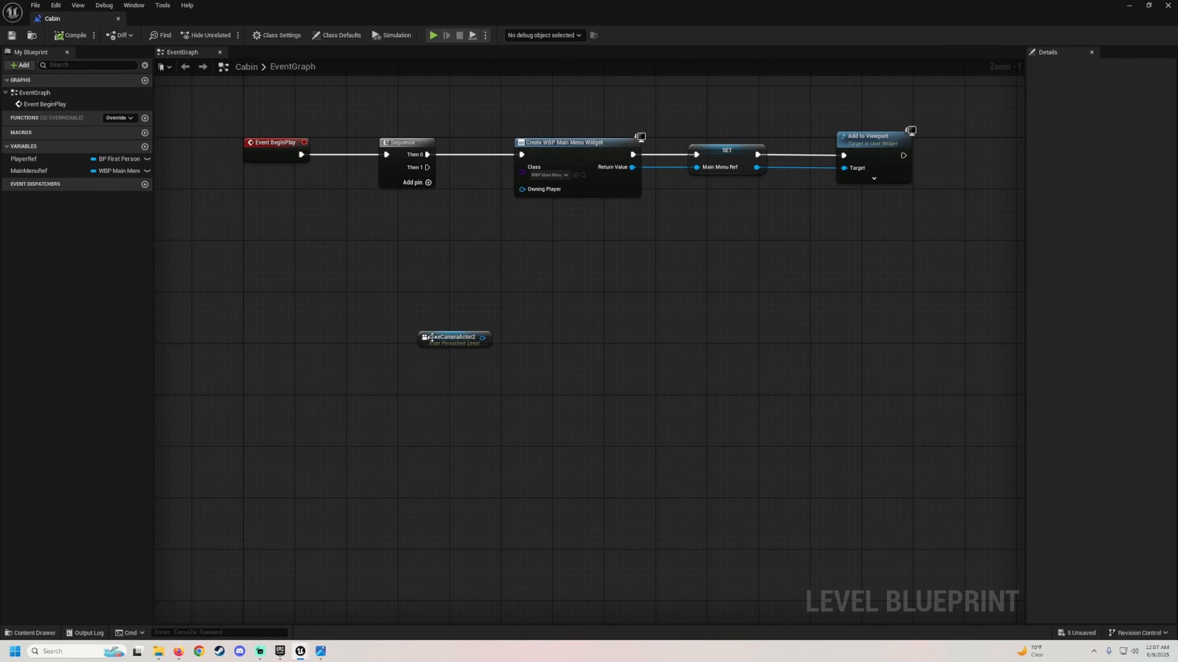
left_click_drag(424, 361, 486, 320)
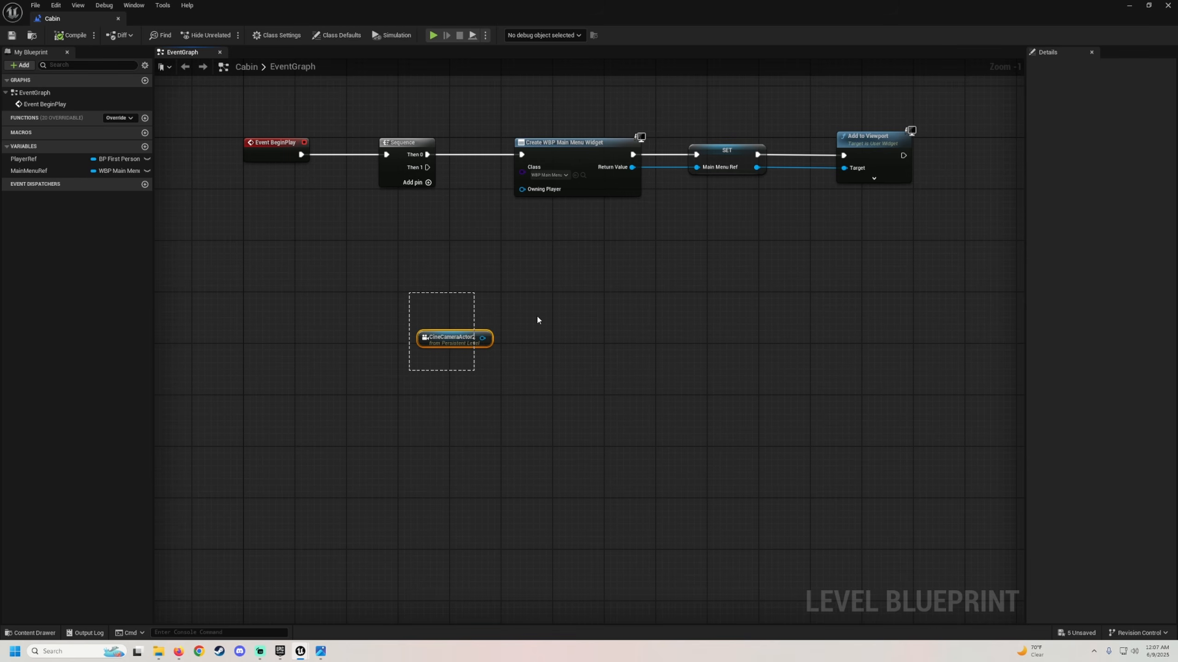
left_click_drag(514, 377, 420, 429)
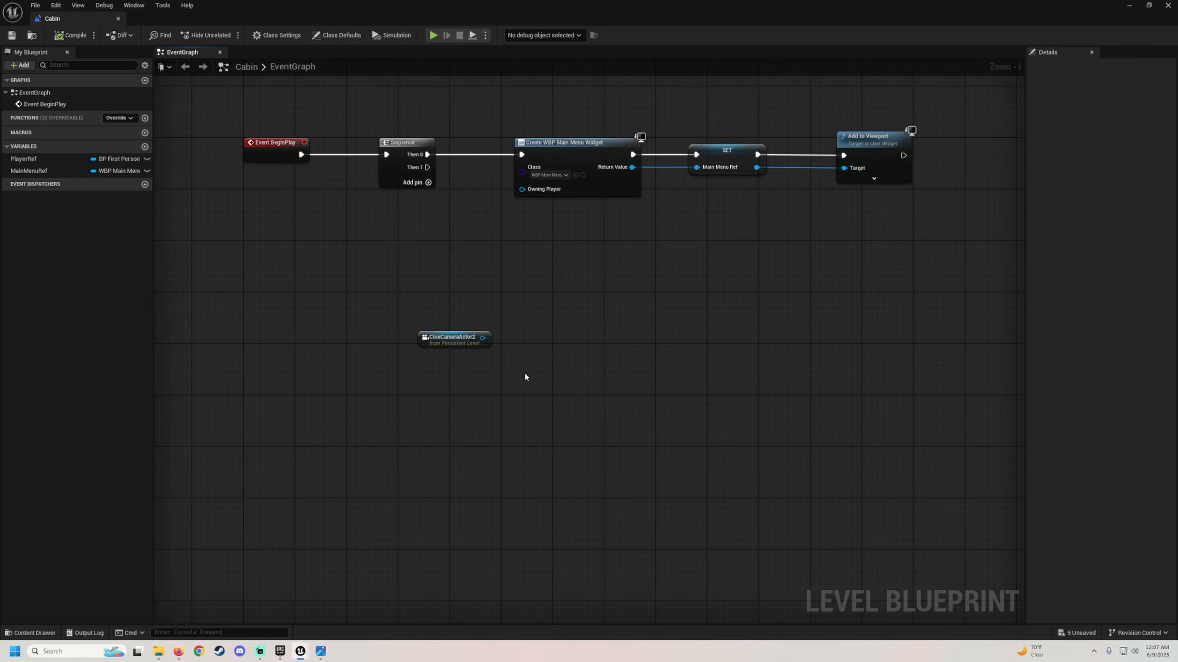
scroll(543, 338, "down", 1)
right_click_drag(544, 330, 590, 353)
scroll(589, 264, "up", 1)
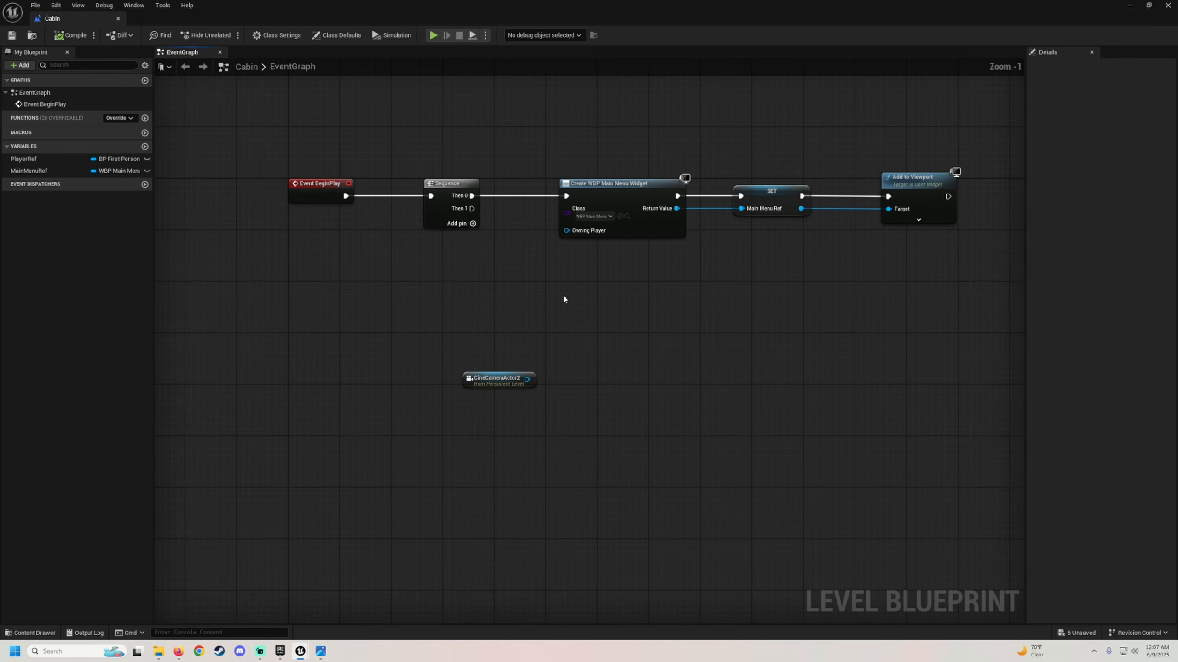
left_click_drag(527, 379, 600, 356)
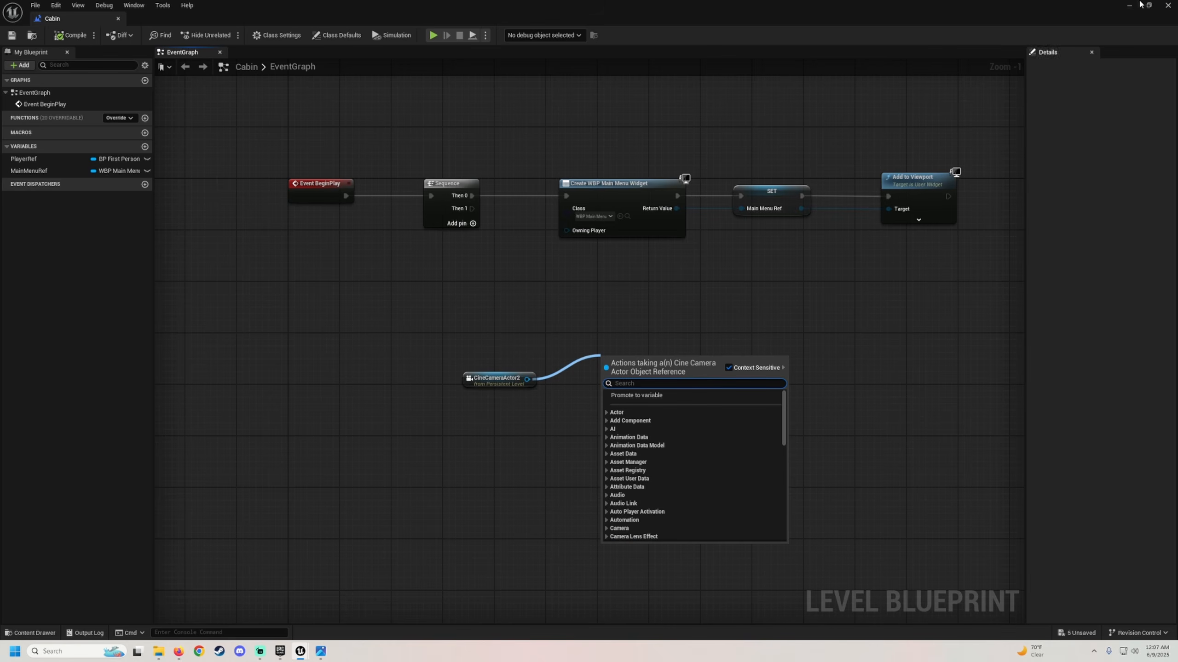
right_click(483, 331)
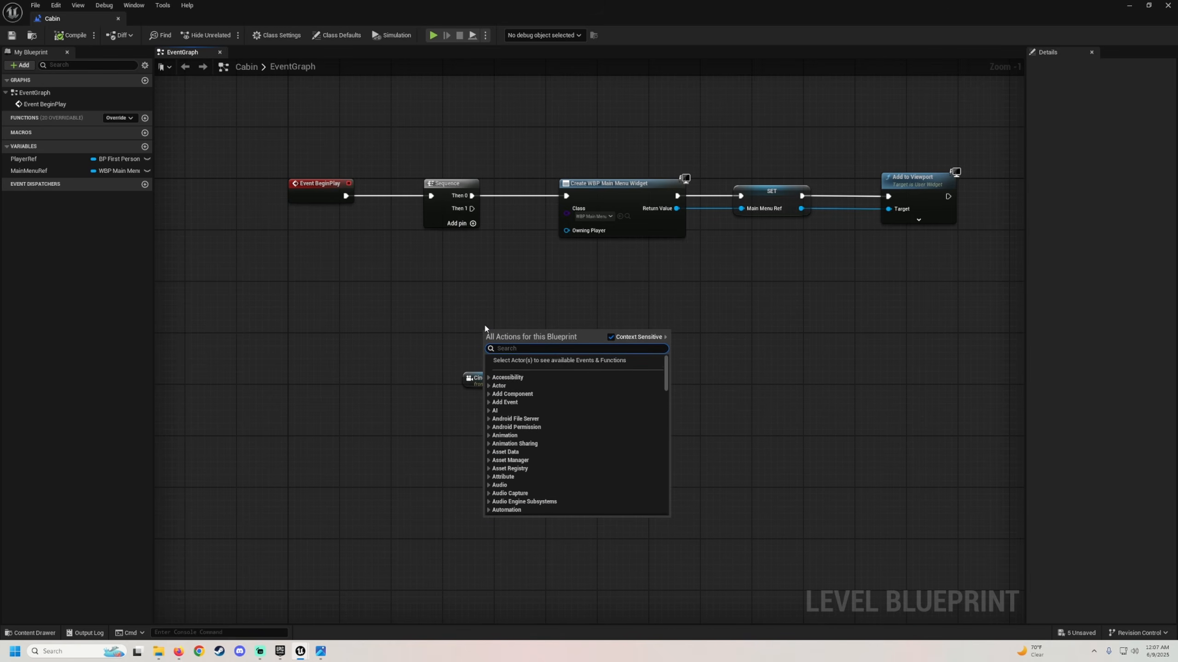
left_click(456, 343)
right_click_drag(427, 327, 395, 265)
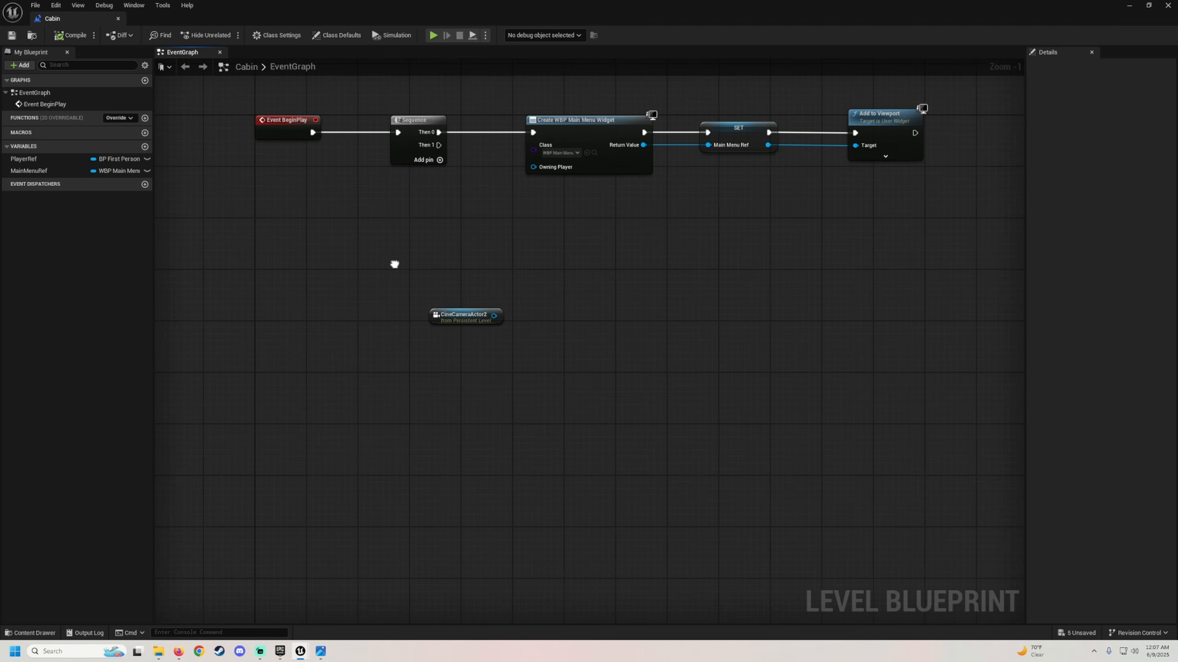
Step: Add a Get Player Controller node to the event graph near the CineCameraActor2 reference
left_click_drag(436, 315, 413, 360)
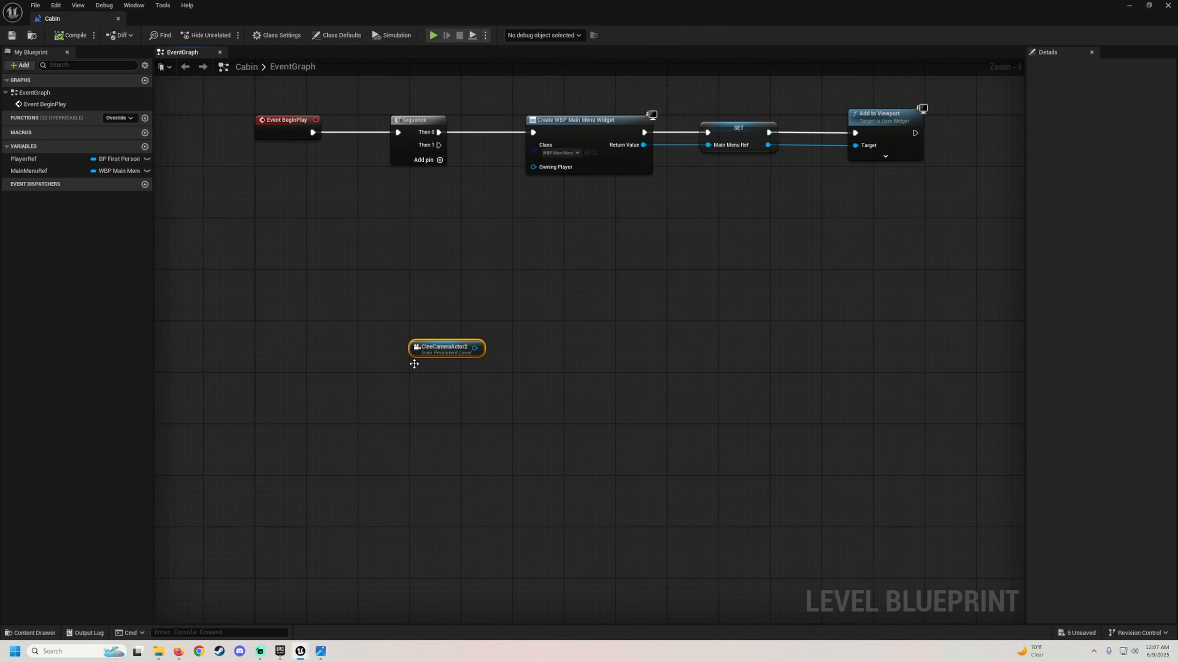
right_click(533, 342)
type("set")
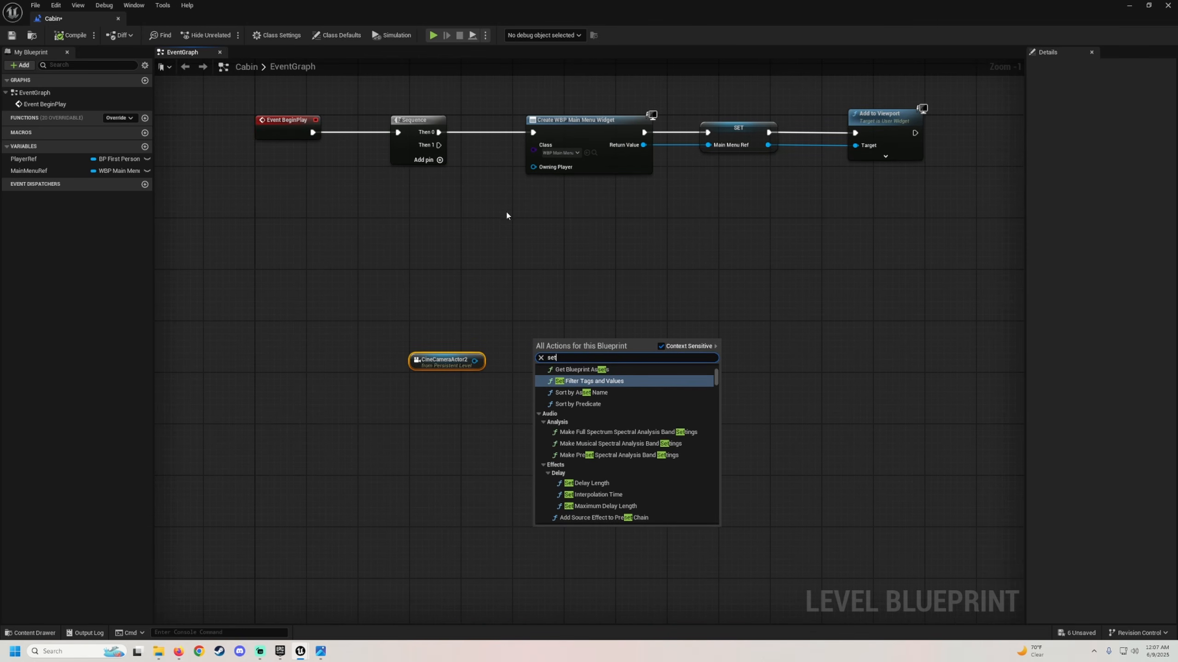
right_click(521, 320)
type("get")
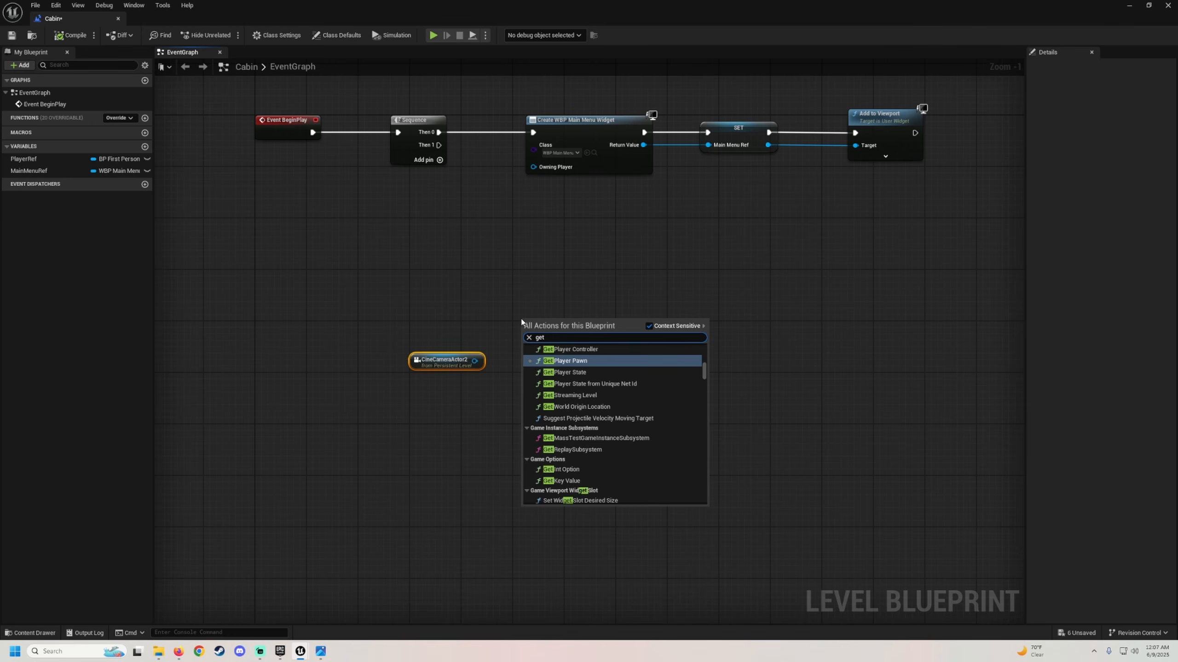
type(" player controll")
key("Return")
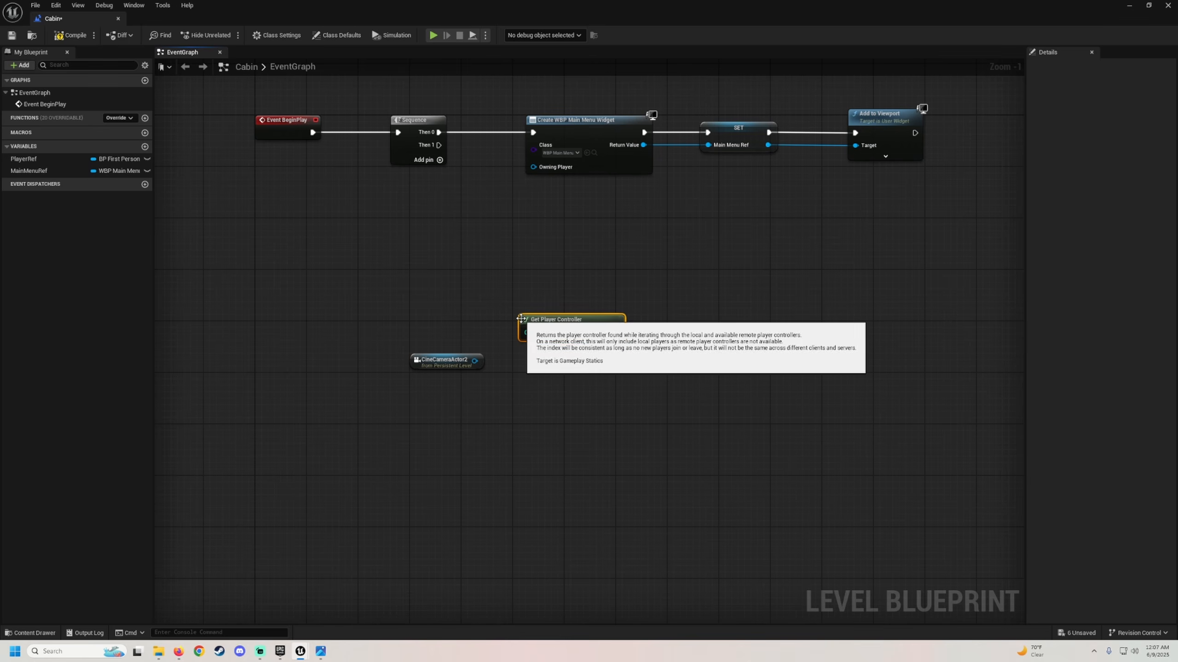
Step: Add a Set View Target with Blend node from the player controller's Return Value and place Get Player Controller above it
left_click_drag(621, 329, 645, 311)
type("set view tr")
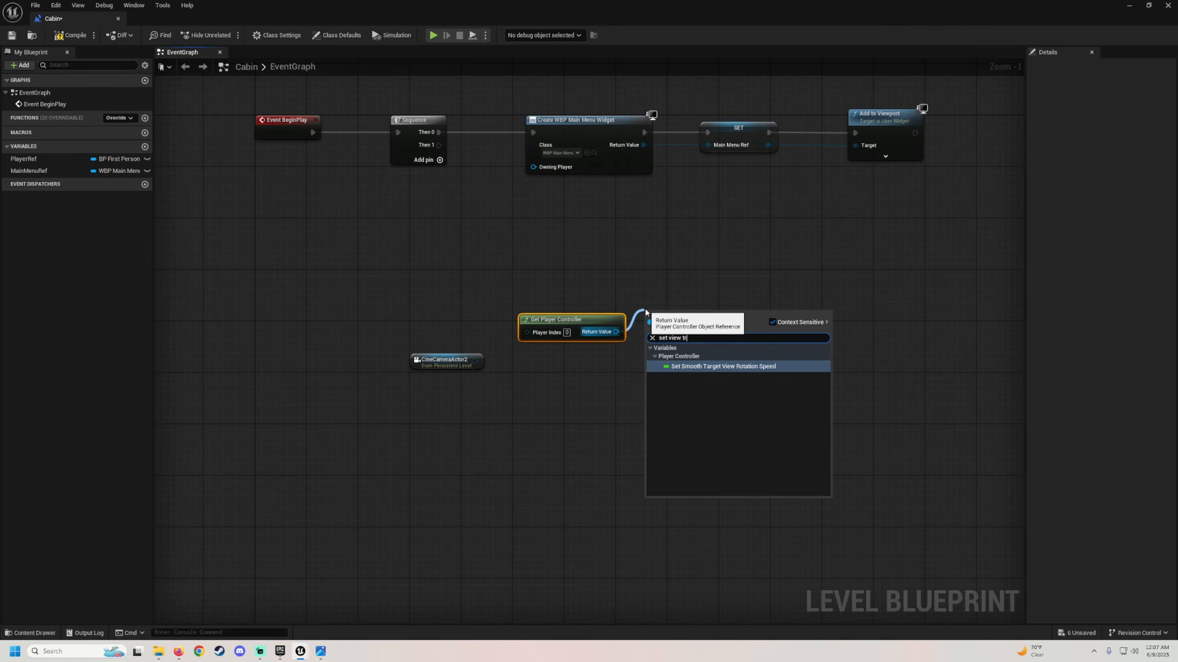
key("BackSpace")
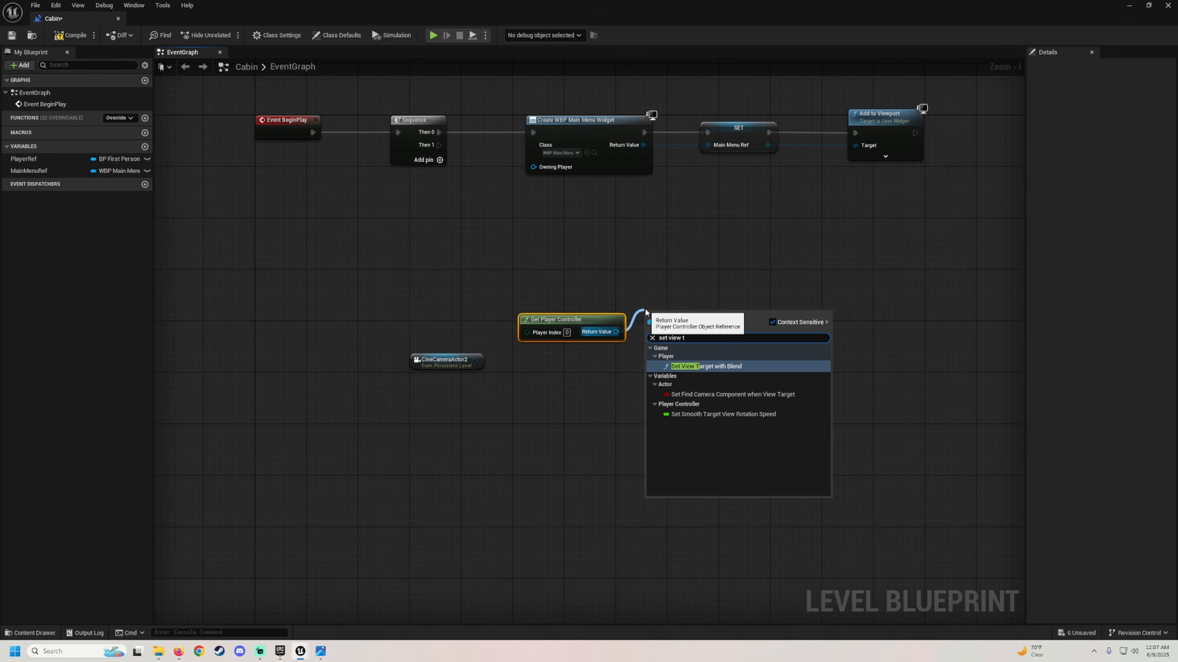
key("Return")
left_click_drag(565, 322, 684, 287)
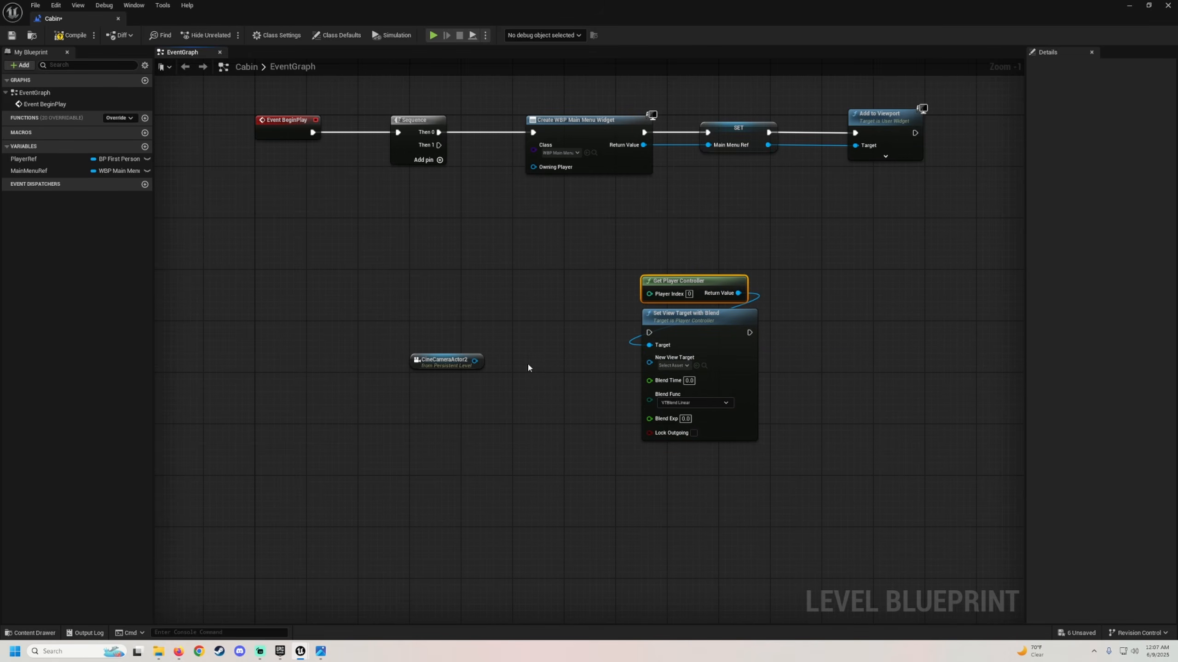
Step: Wire CineCameraActor2 into New View Target and the Sequence's Then 1 into Set View Target with Blend
left_click_drag(422, 367, 454, 412)
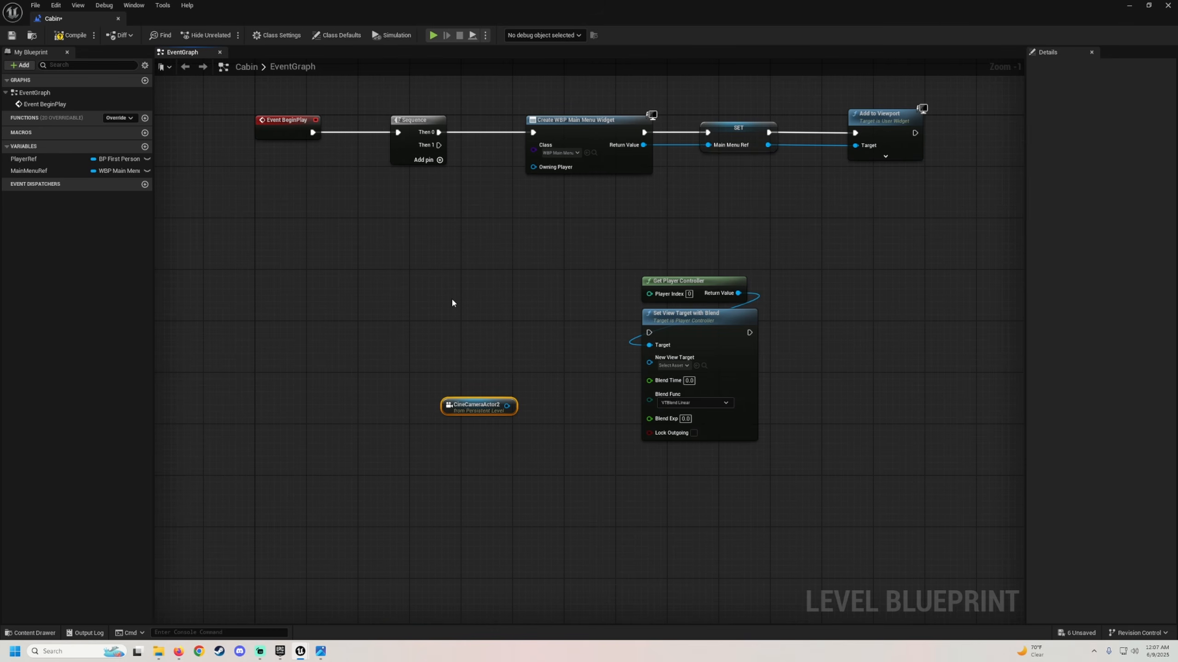
left_click_drag(508, 406, 439, 145)
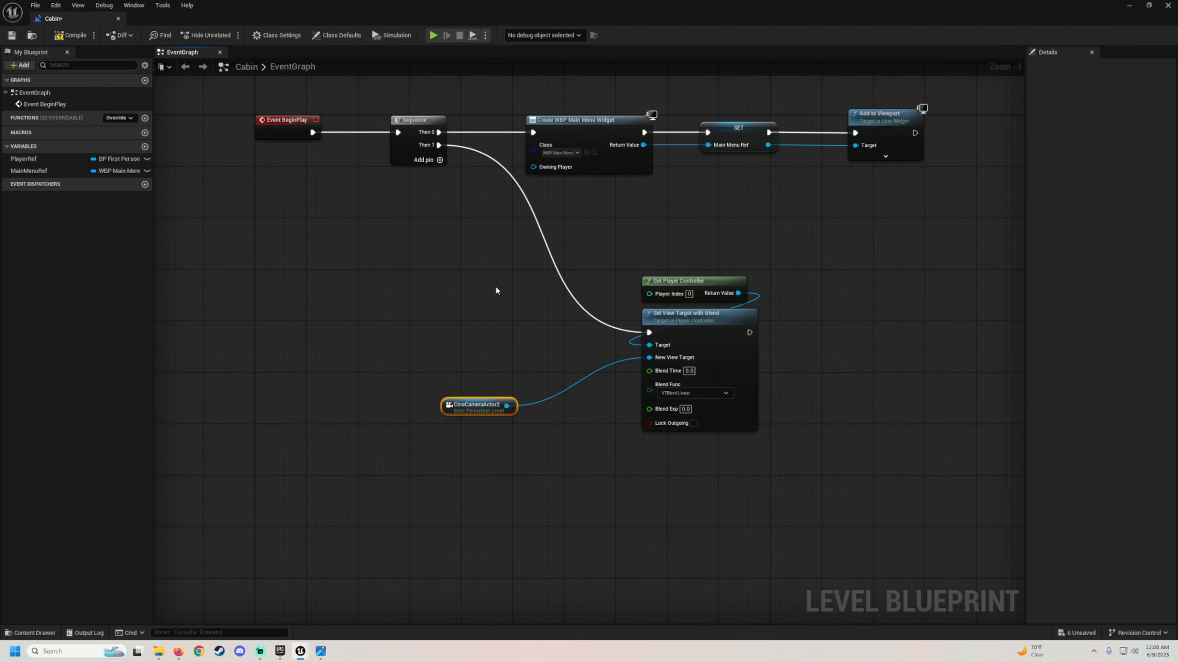
Step: Stack the CineCameraActor2 reference above Get Player Controller and move the camera nodes closer to the Sequence node
right_click_drag(461, 398, 364, 383)
left_click_drag(348, 395, 547, 254)
scroll(462, 400, "up", 1)
right_click_drag(463, 400, 504, 367)
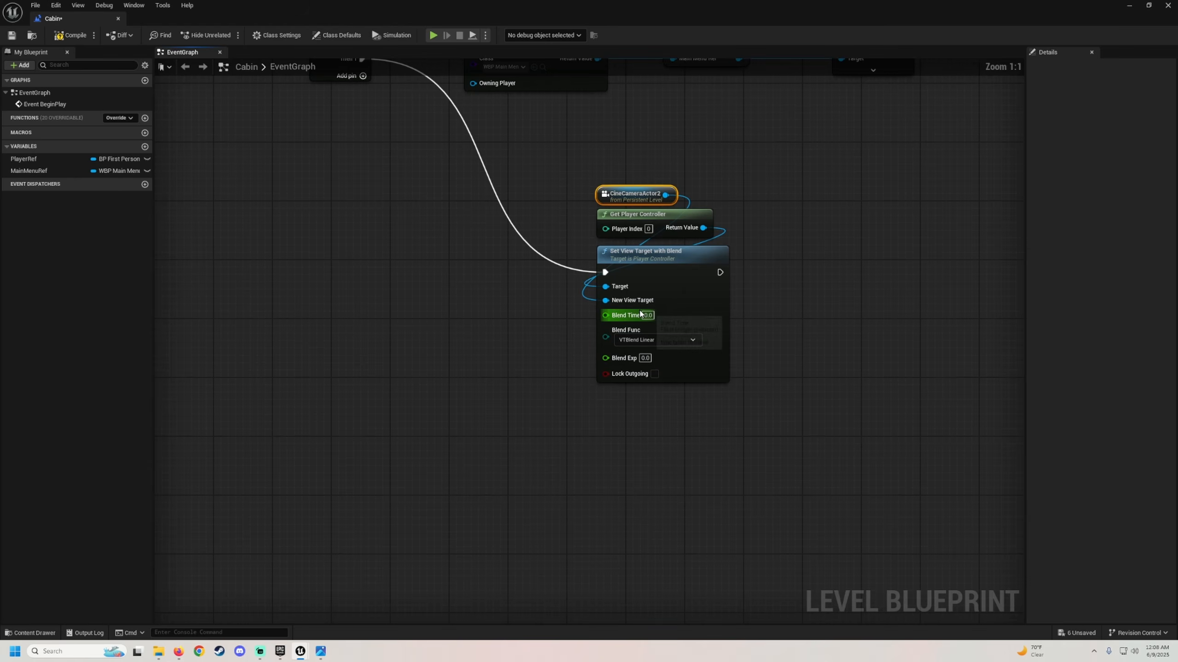
left_click_drag(615, 182, 541, 238)
right_click(744, 321)
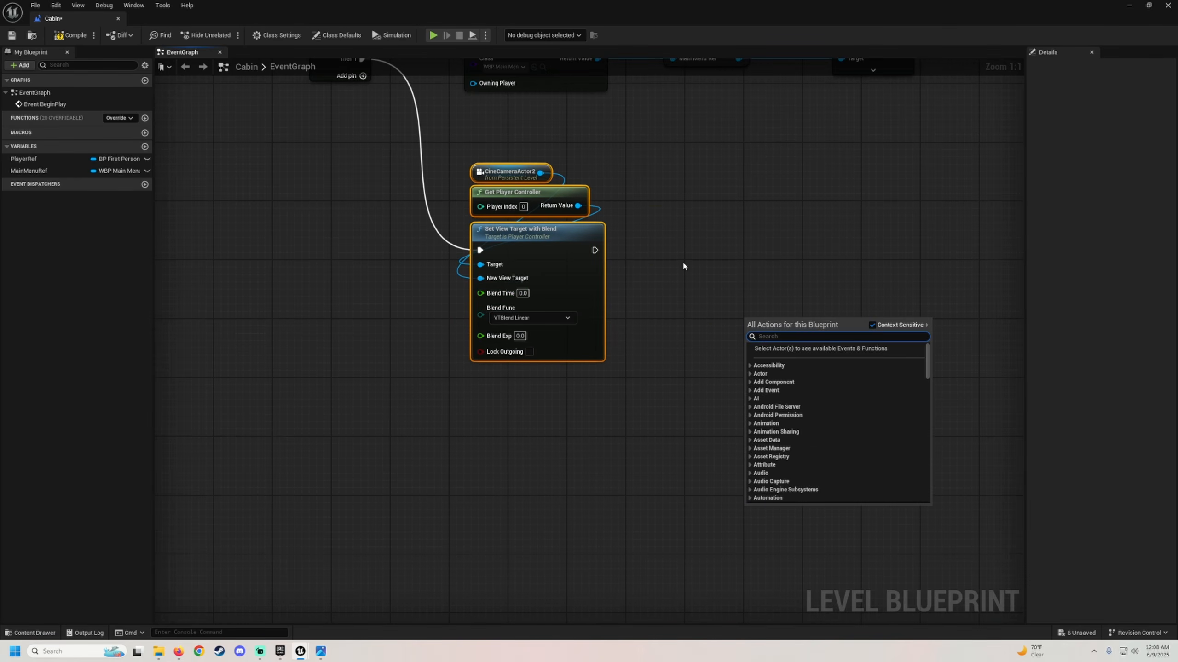
left_click(650, 312)
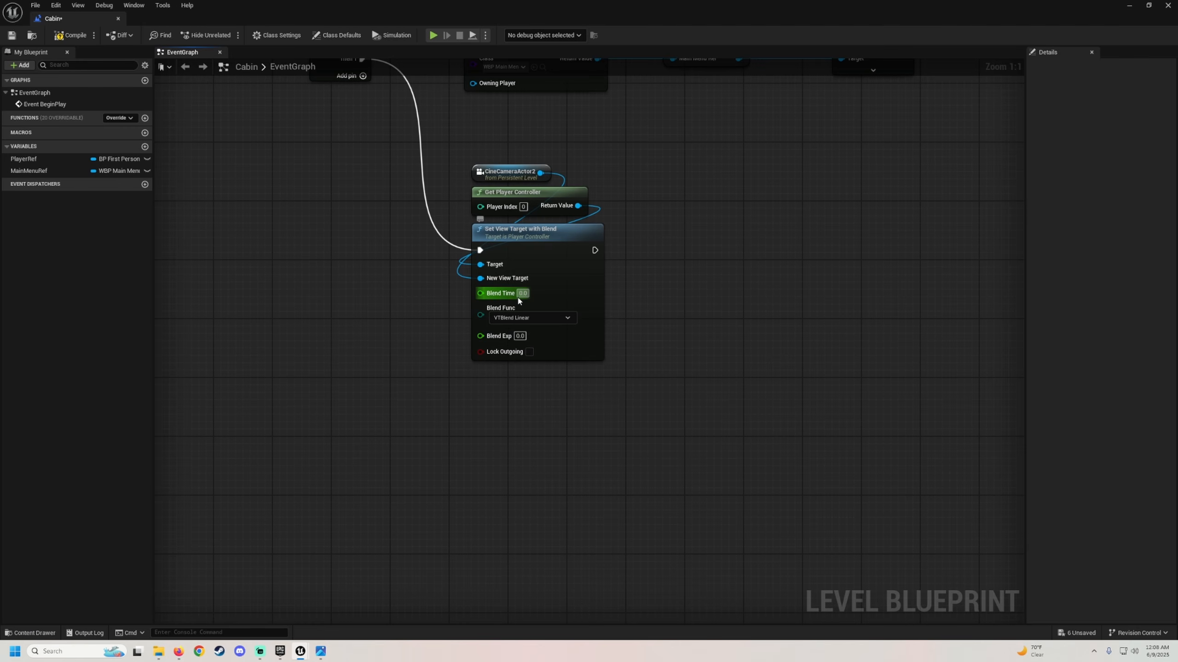
left_click(608, 291)
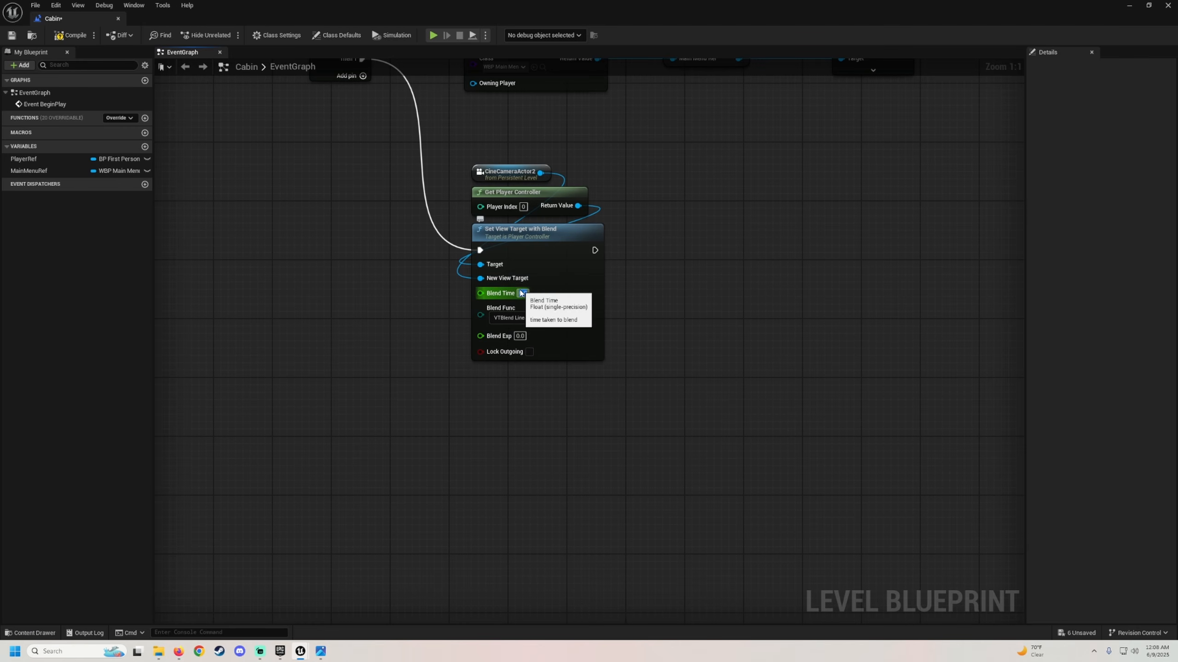
Step: Align the camera view-target nodes beneath the Create WBP Main Menu Widget node and compile the Level Blueprint
right_click_drag(561, 418, 581, 465)
left_click_drag(561, 474, 472, 180)
left_click_drag(576, 284, 577, 278)
scroll(703, 312, "down", 3)
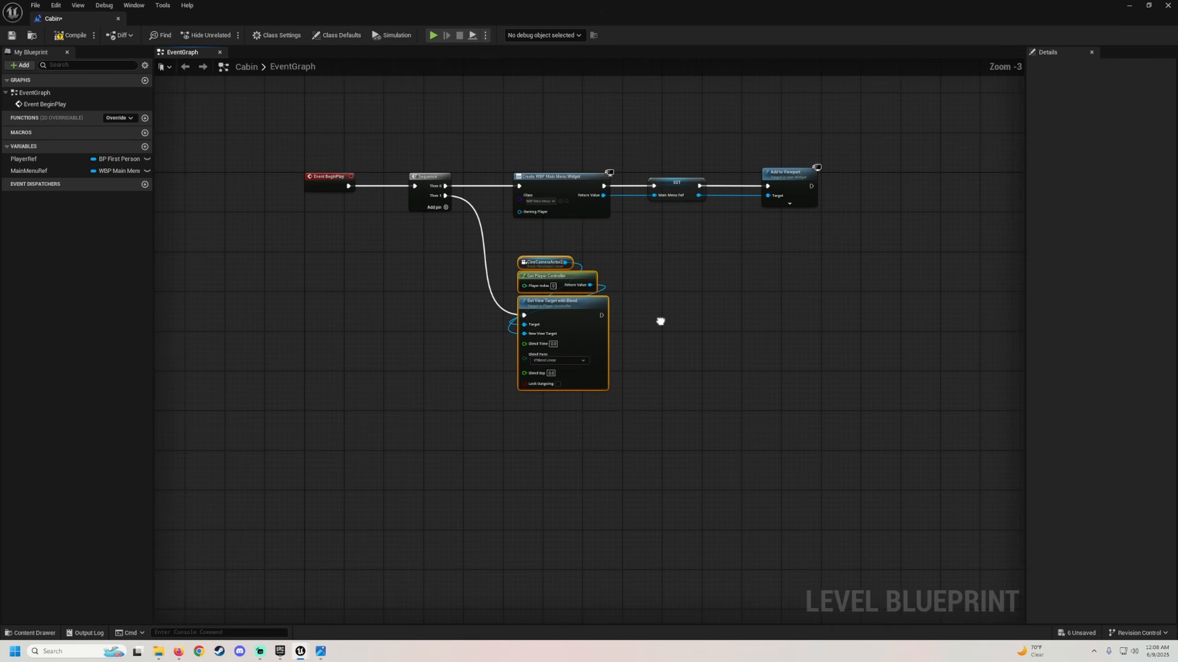
scroll(677, 362, "up", 3)
left_click_drag(690, 422, 494, 297)
left_click(600, 351)
left_click_drag(519, 267, 520, 251)
left_click(69, 35)
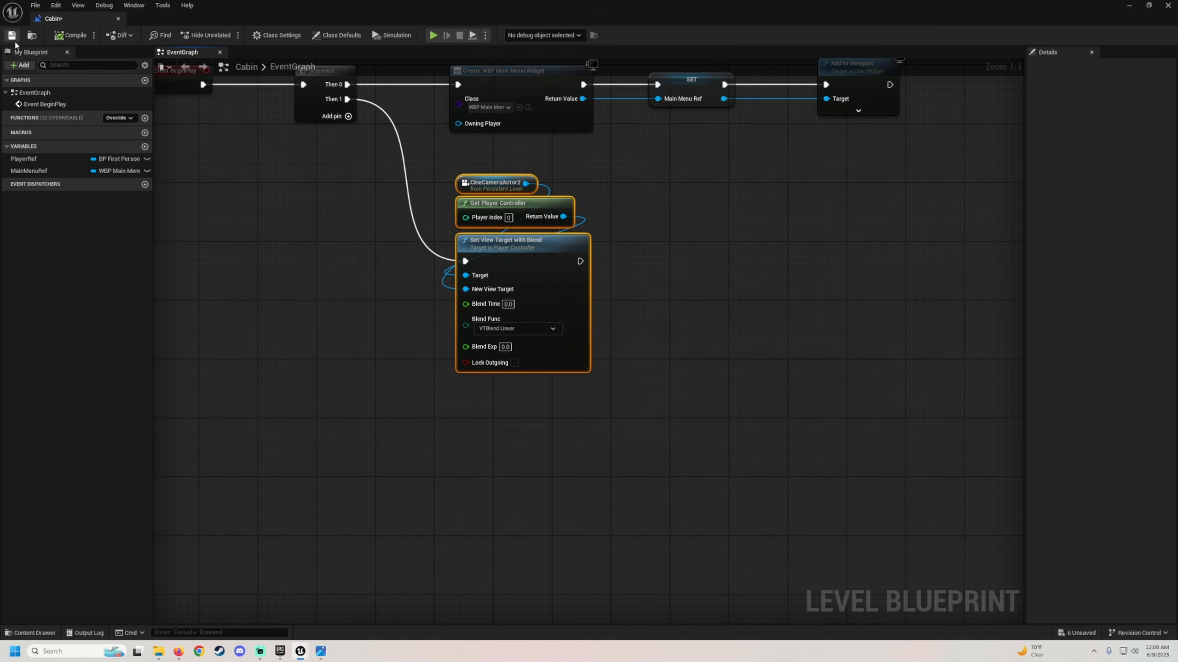
Step: Play the level to check the main menu over the cabin camera view and try its Quit button
left_click(1150, 5)
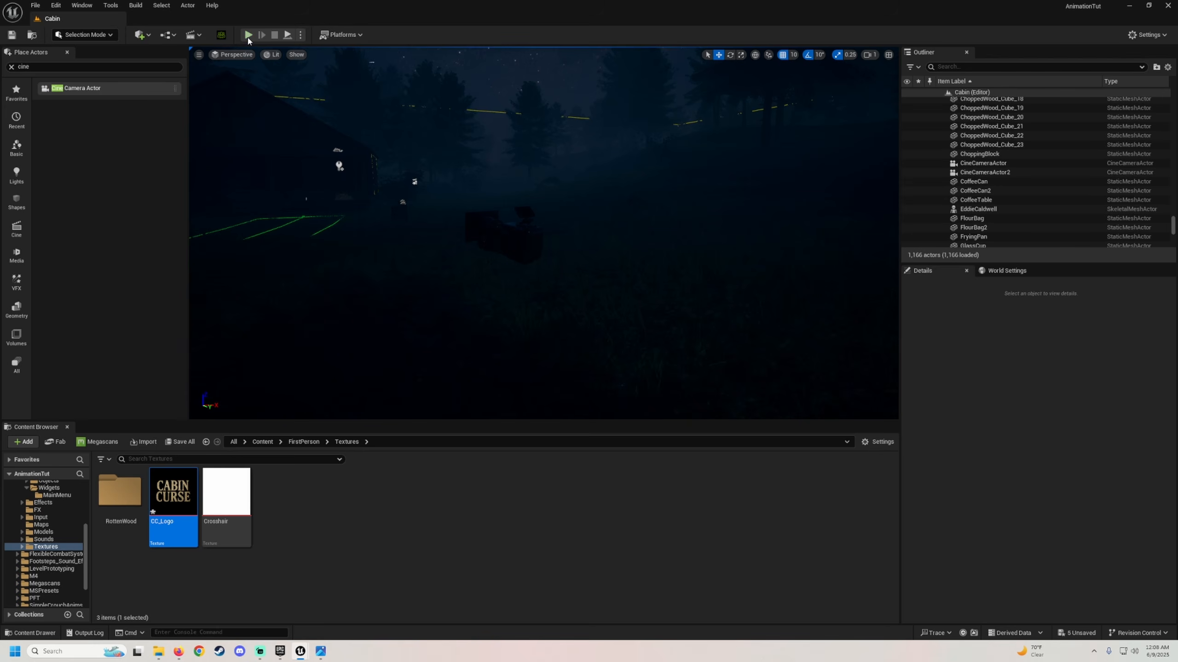
key("alt+p")
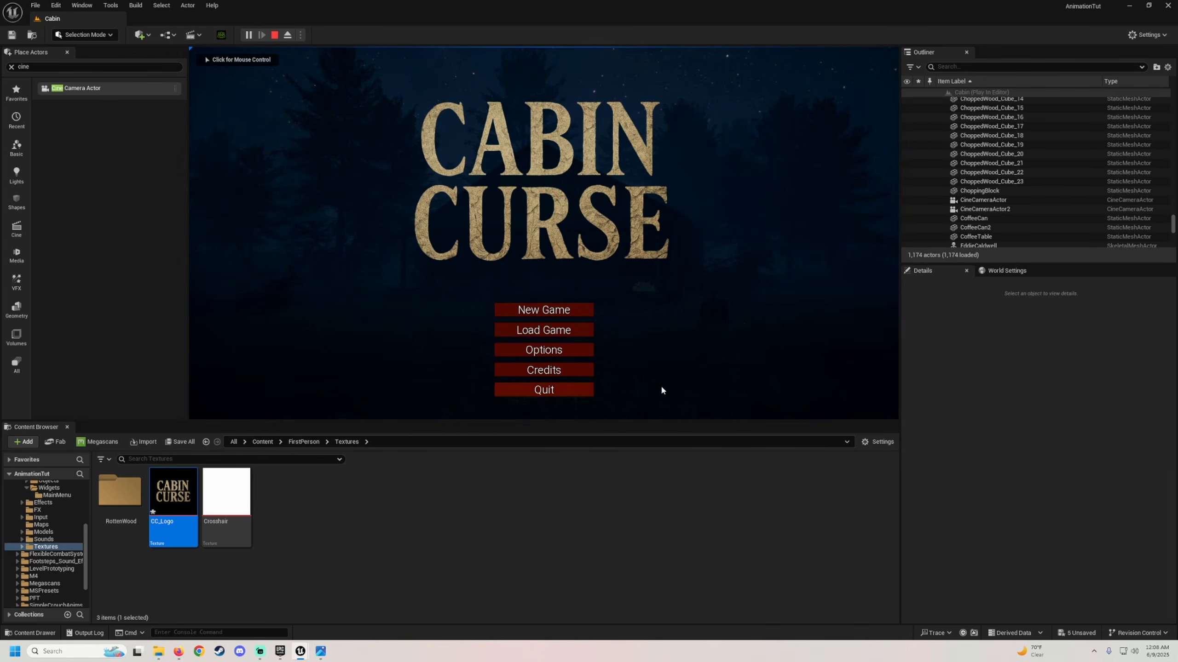
left_click(571, 390)
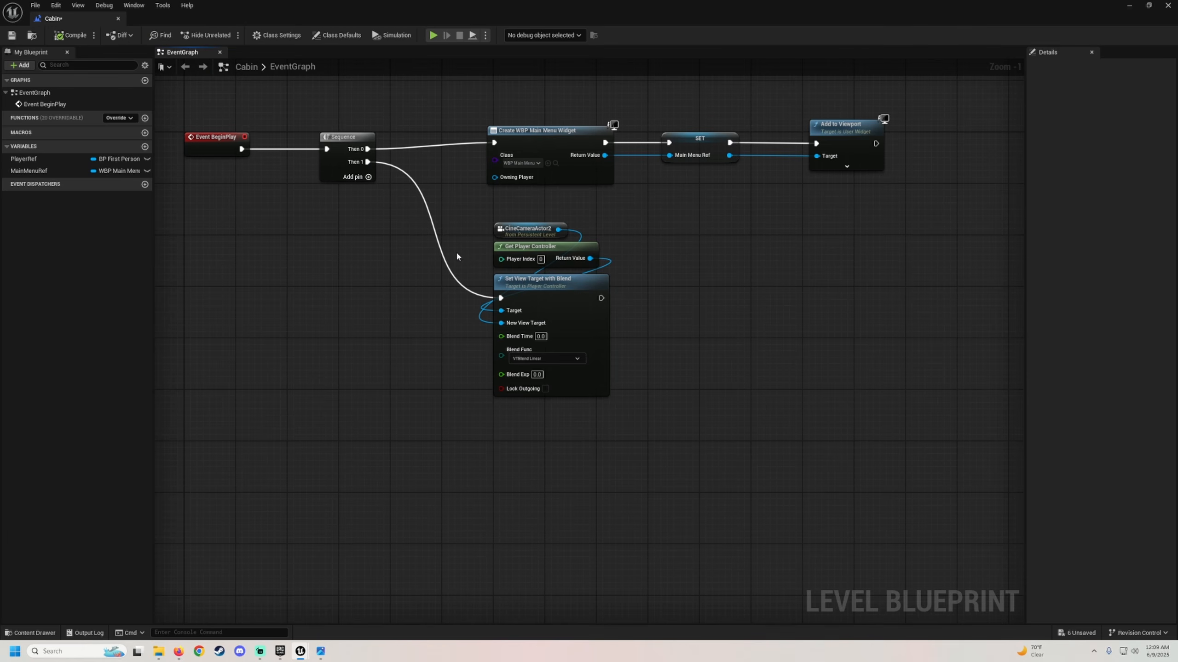
Step: Duplicate the Get Player Controller node below the camera nodes and add a Set Show Mouse Cursor node from its Return Value
left_click_drag(558, 258, 558, 257)
key("ctrl+c")
right_click_drag(453, 445, 463, 383)
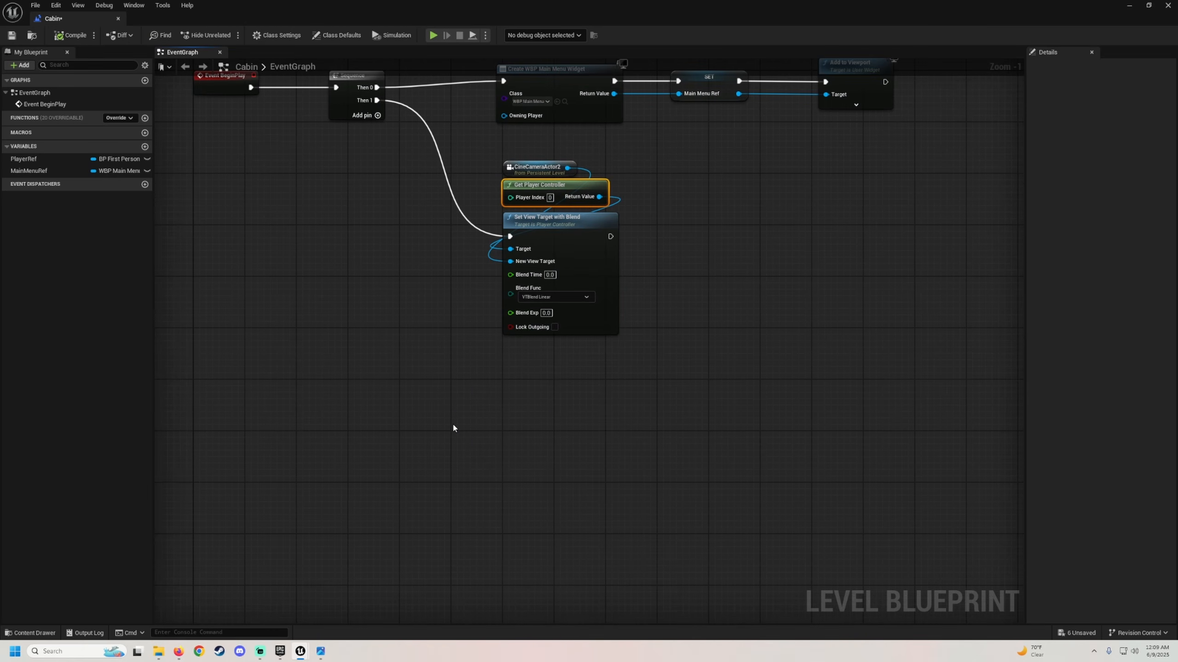
key("ctrl+v")
left_click_drag(548, 435, 603, 389)
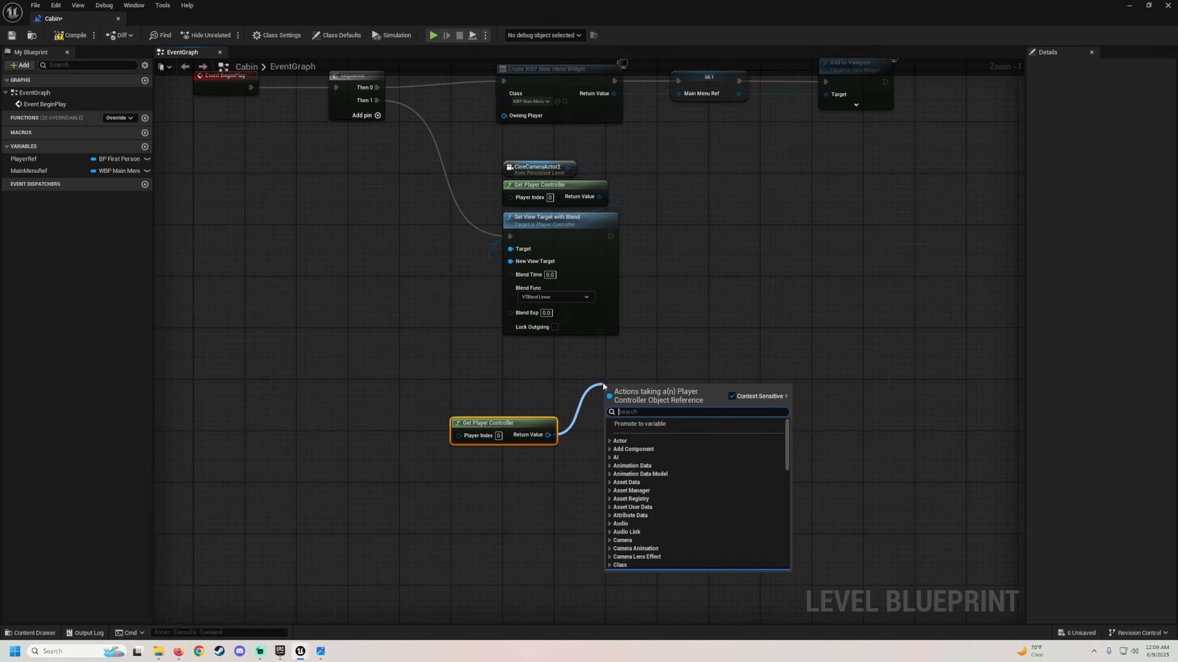
type("set show mouse")
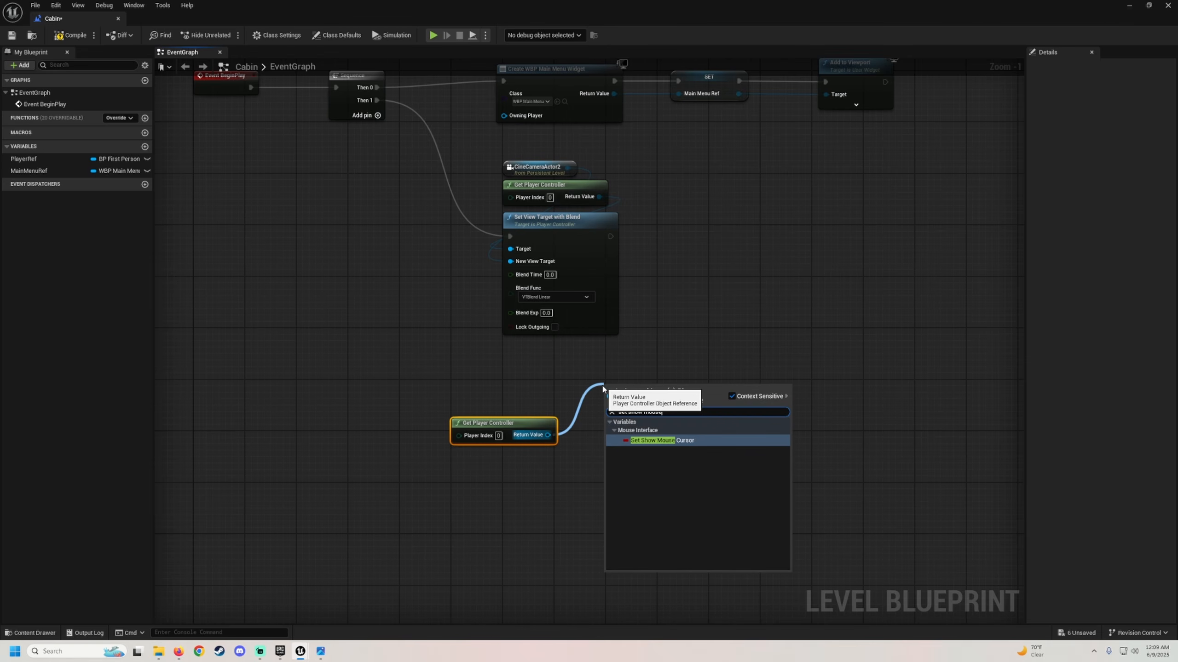
key("Return")
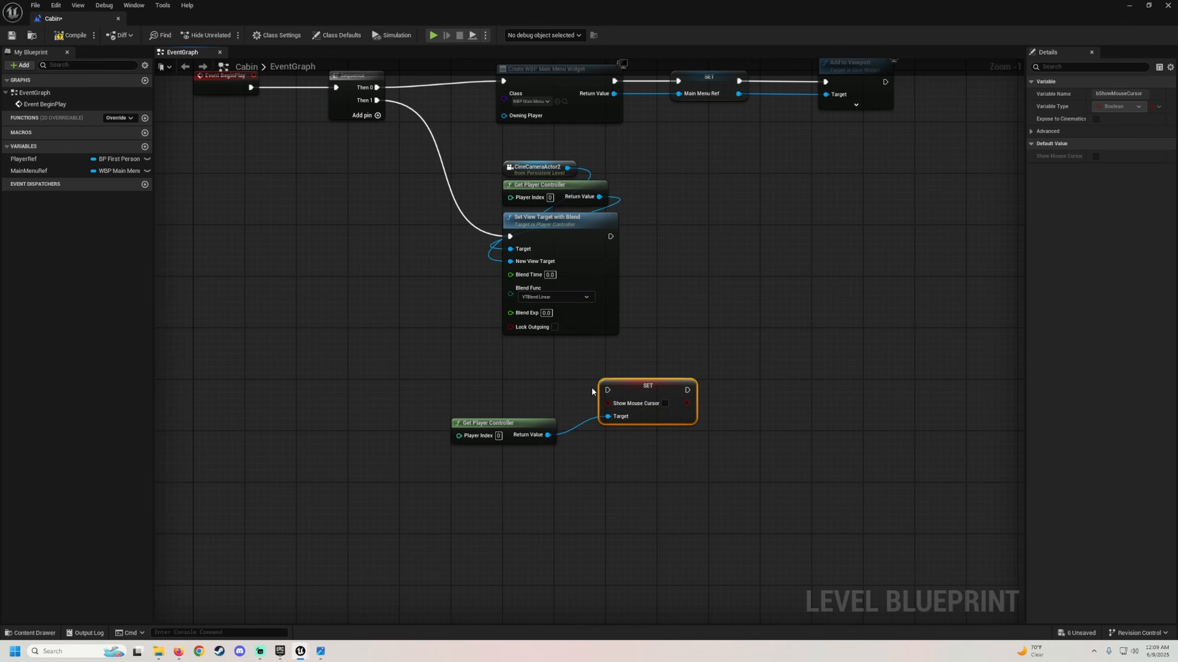
Step: Enable Show Mouse Cursor and stack its SET node and Get Player Controller beneath the Set View Target with Blend node
left_click_drag(514, 423, 661, 352)
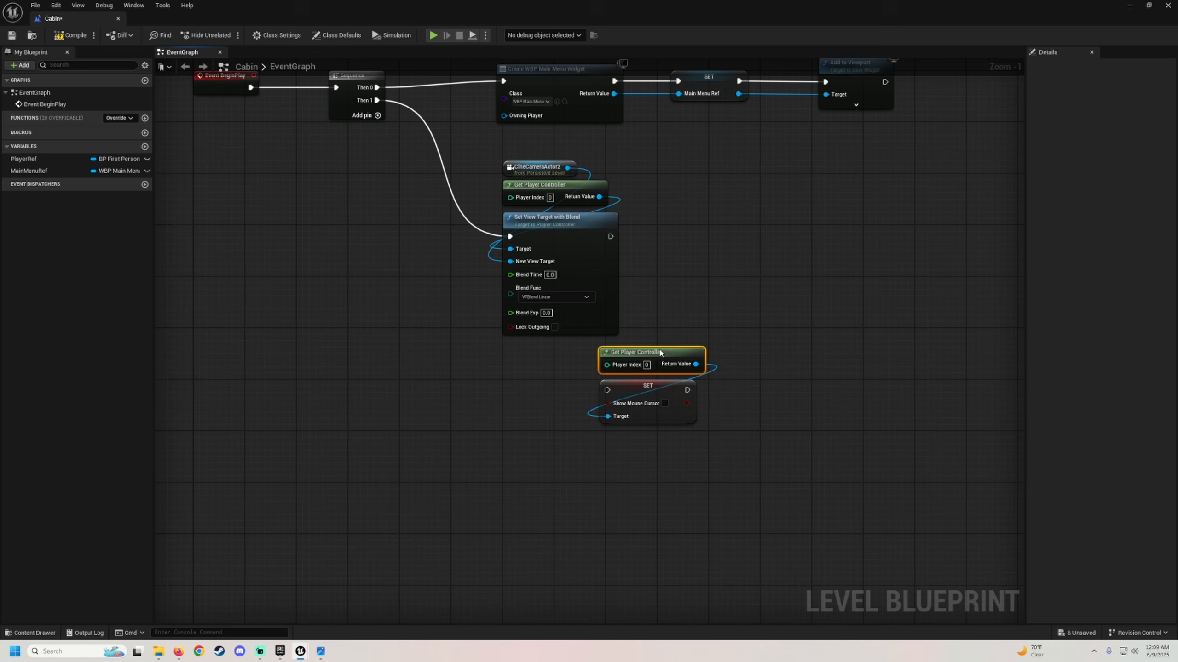
left_click(664, 403)
left_click_drag(668, 494, 690, 335)
left_click_drag(607, 388, 524, 395)
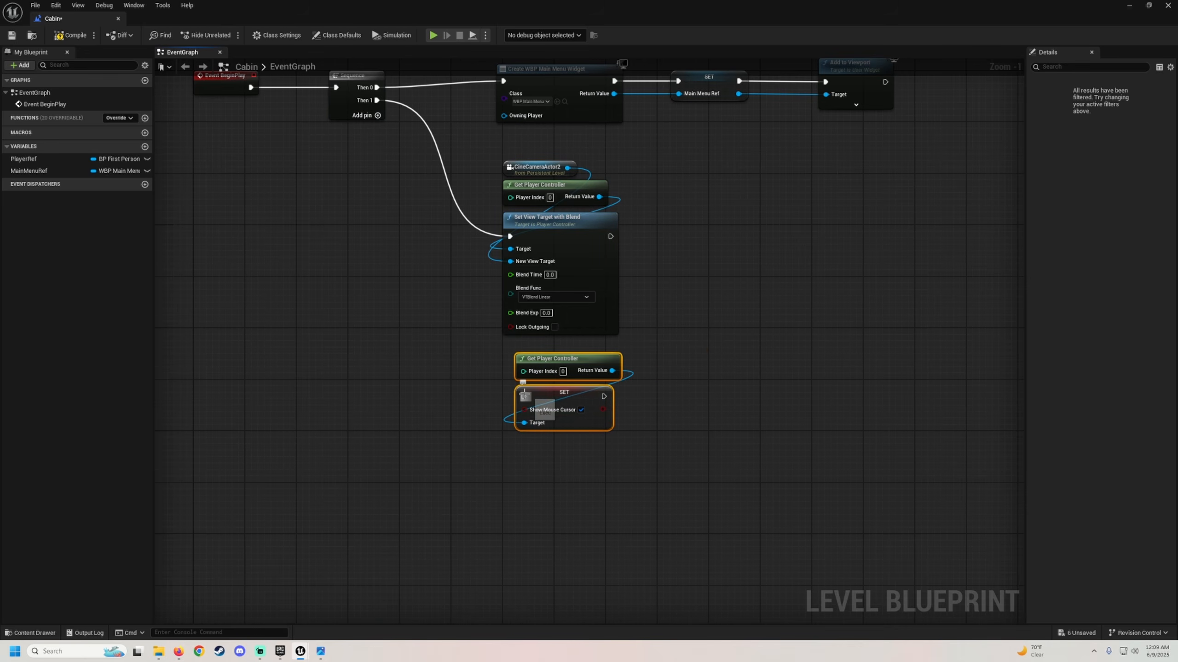
Step: Add a Then 2 pin to the Sequence node and wire it into the Show Mouse Cursor SET node
left_click(377, 115)
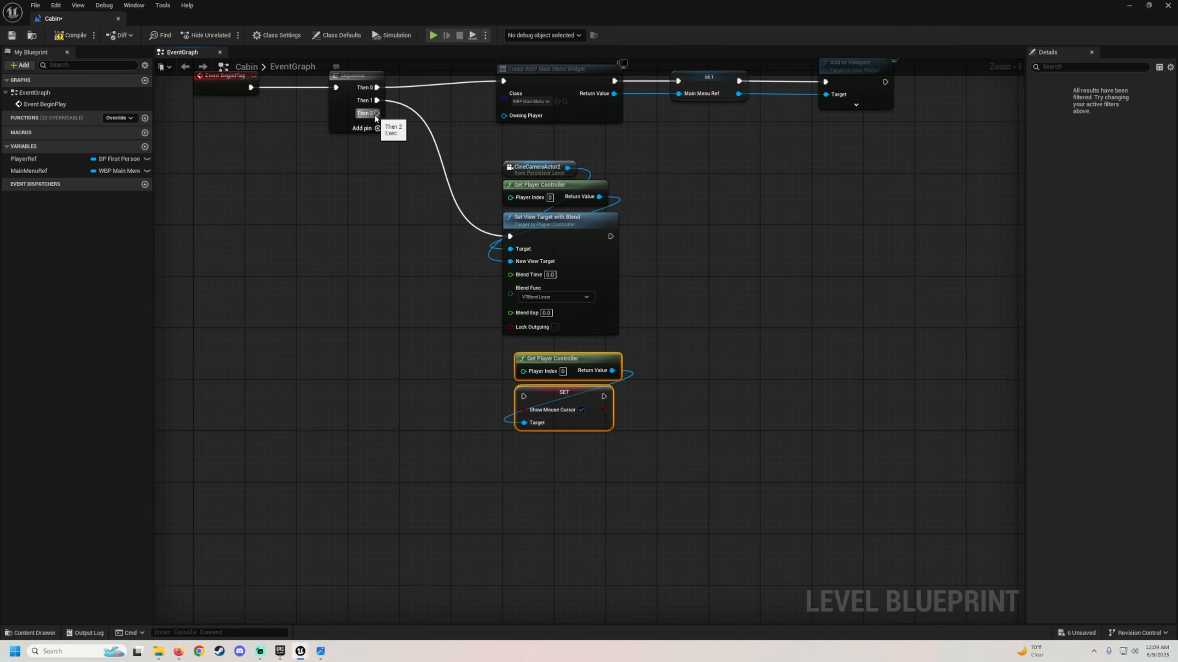
left_click_drag(377, 113, 523, 396)
right_click_drag(572, 505, 551, 425)
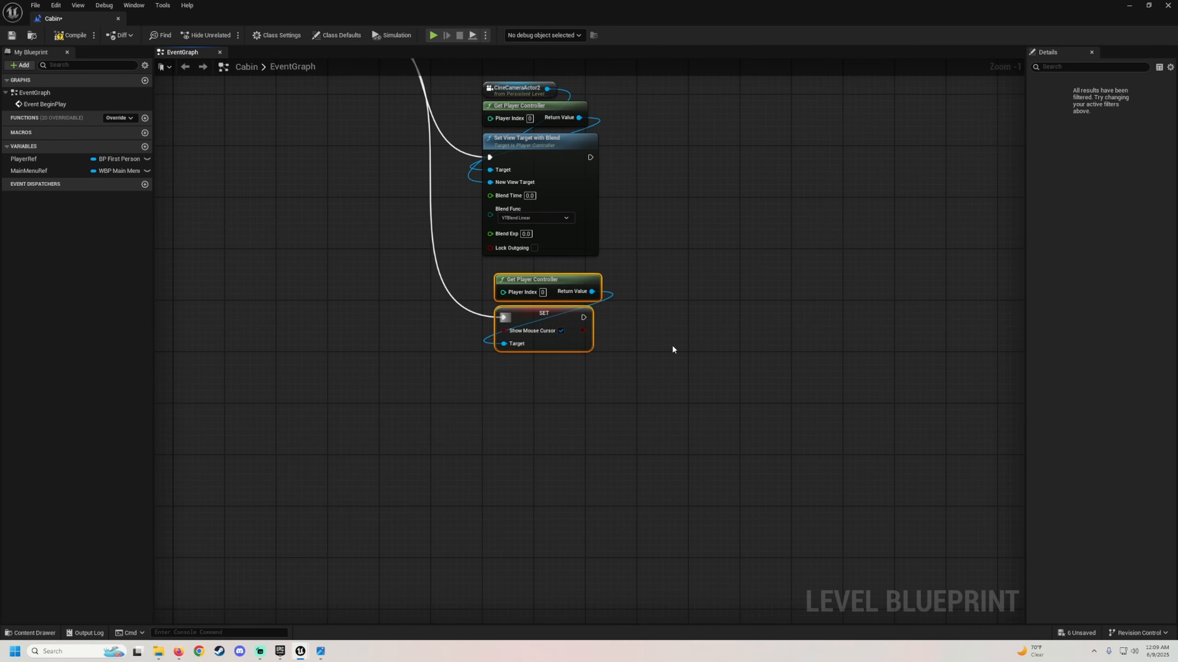
Step: Duplicate Get Player Controller beside the Show Mouse Cursor nodes and add a Set Input Mode Game And UI node from its Return Value
left_click(655, 280)
left_click(543, 277)
key("ctrl+c")
key("ctrl+v")
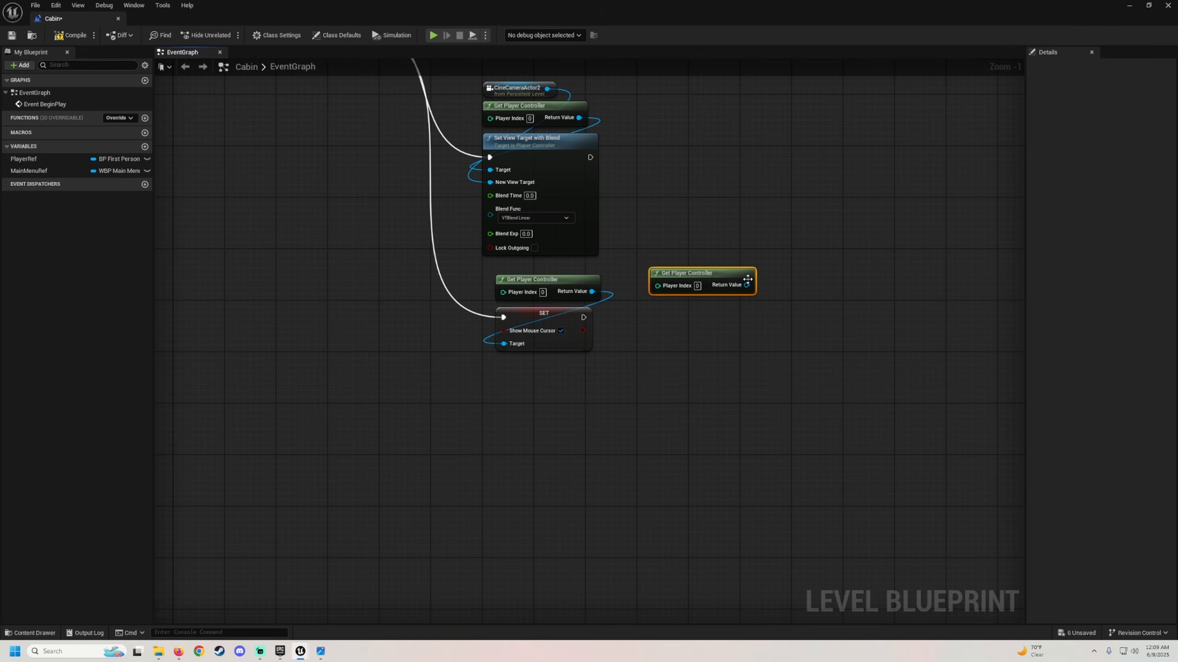
left_click_drag(747, 278, 785, 325)
type("set game ")
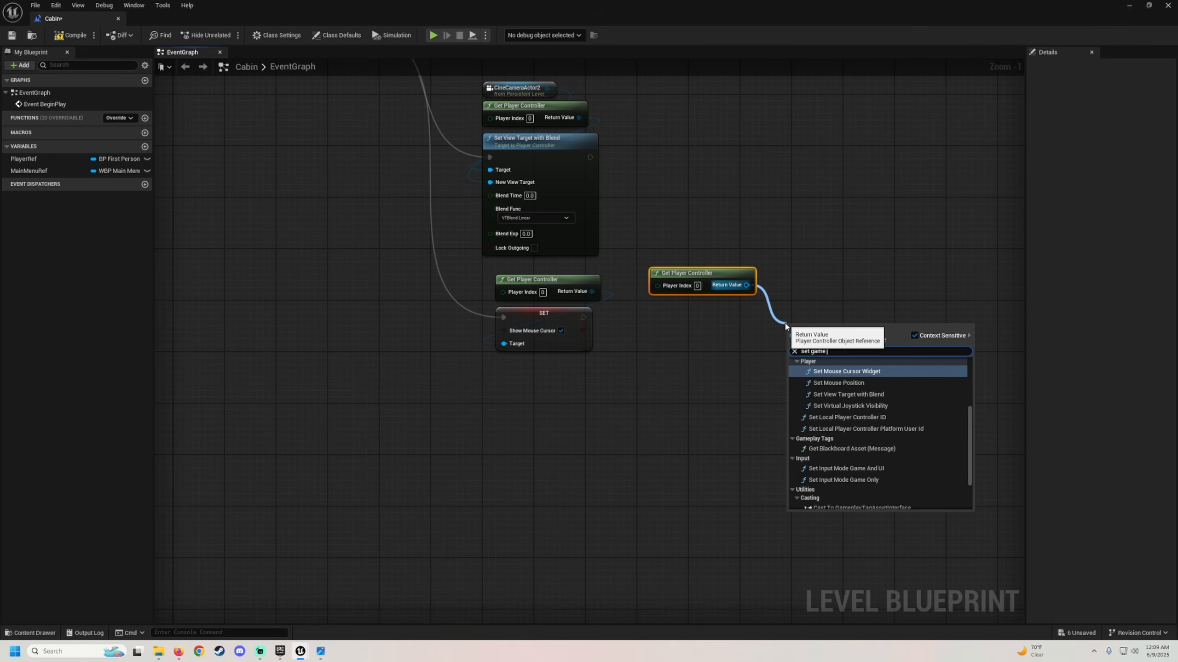
type("mo")
key("BackSpace")
key("BackSpace")
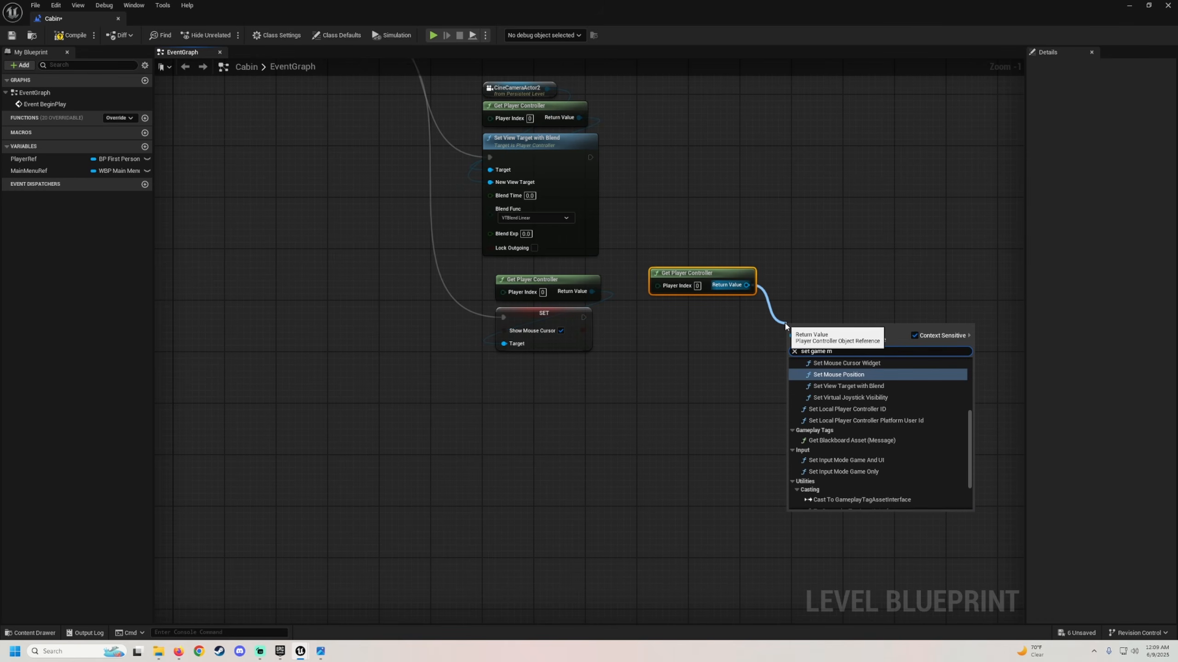
type("ode")
left_click(808, 408)
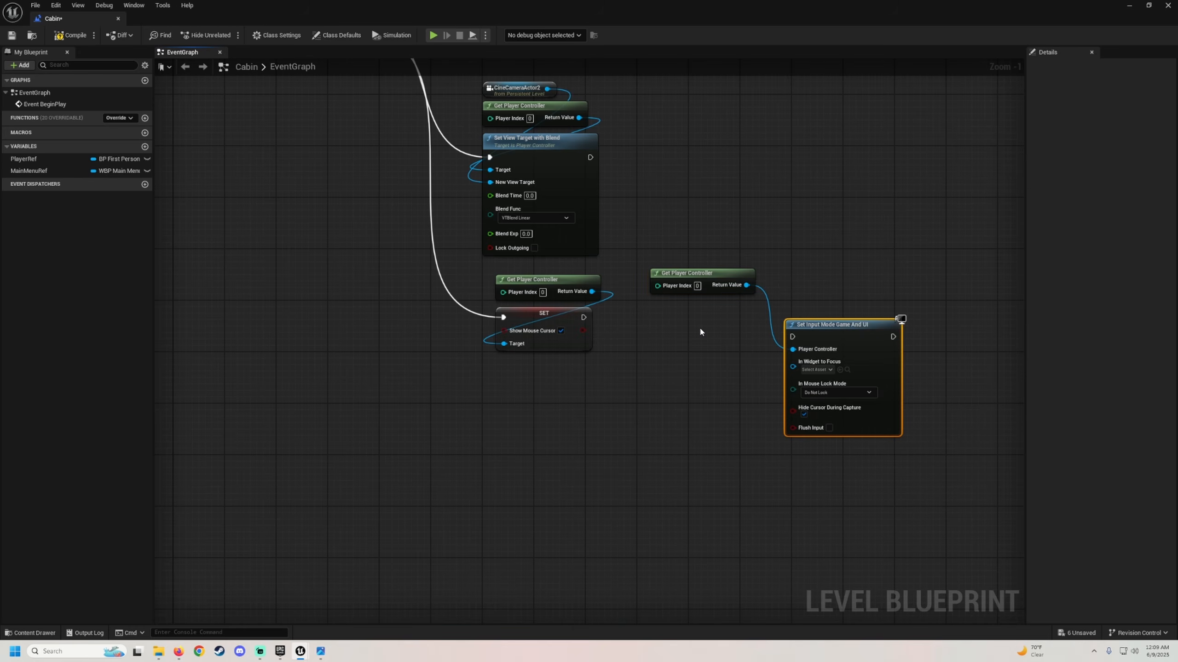
Step: Wire the Show Mouse Cursor SET node into Set Input Mode Game And UI and align that node with Get Player Controller stacked above it
left_click_drag(664, 271, 804, 296)
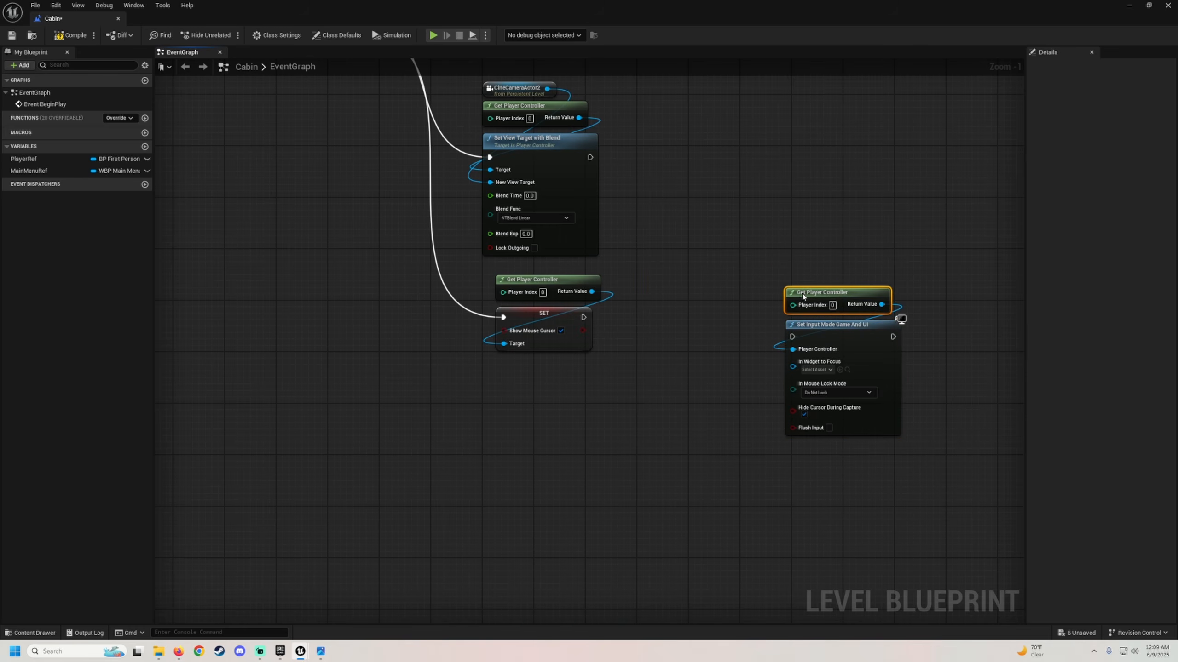
left_click_drag(792, 336, 583, 318)
left_click_drag(741, 392, 831, 295)
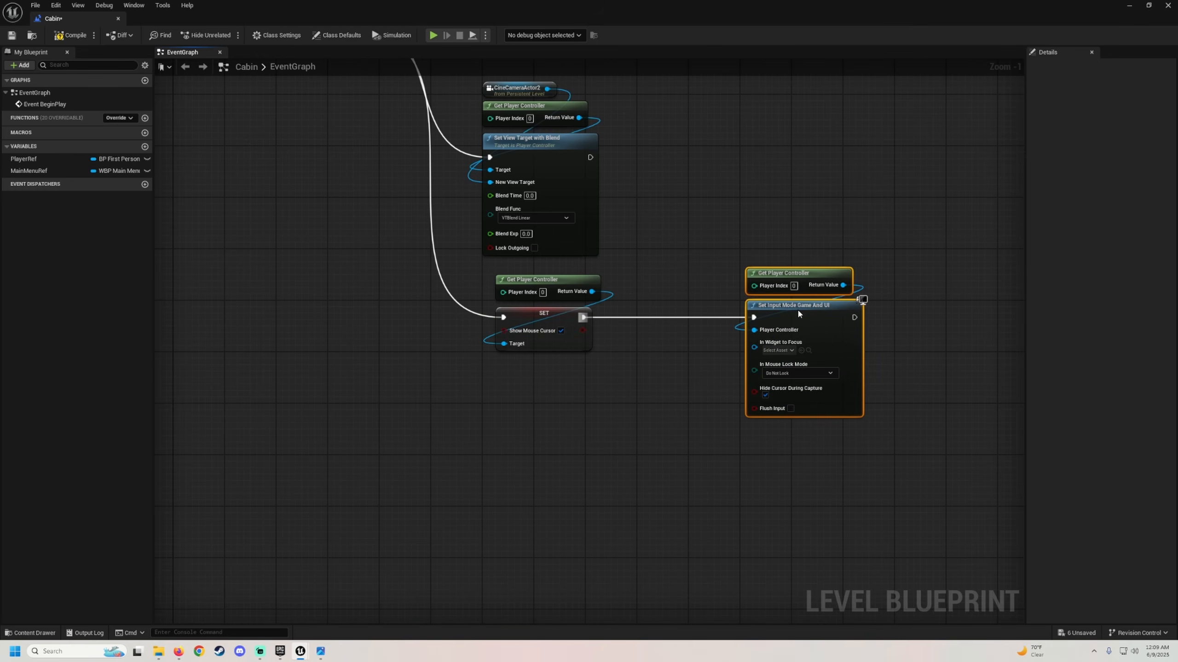
Step: Connect MainMenuRef to In Widget to Focus, move the input mode nodes closer to the SET node, and compile the Level Blueprint
right_click_drag(767, 369, 692, 394)
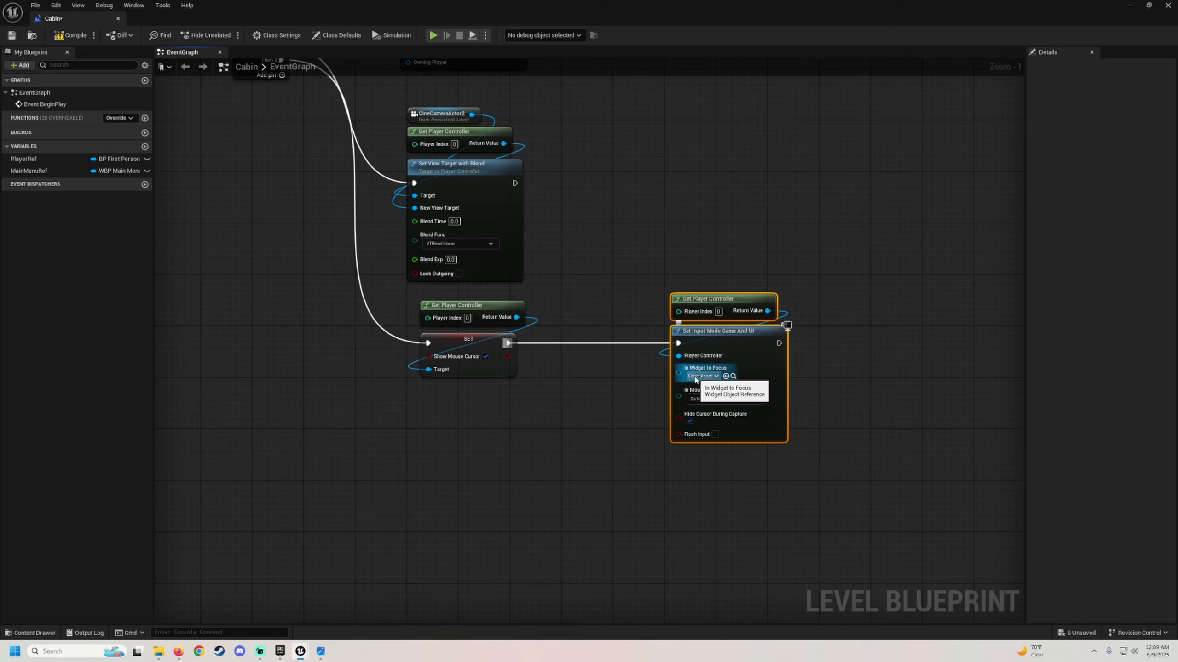
left_click_drag(67, 169, 680, 369)
left_click_drag(603, 381, 696, 342)
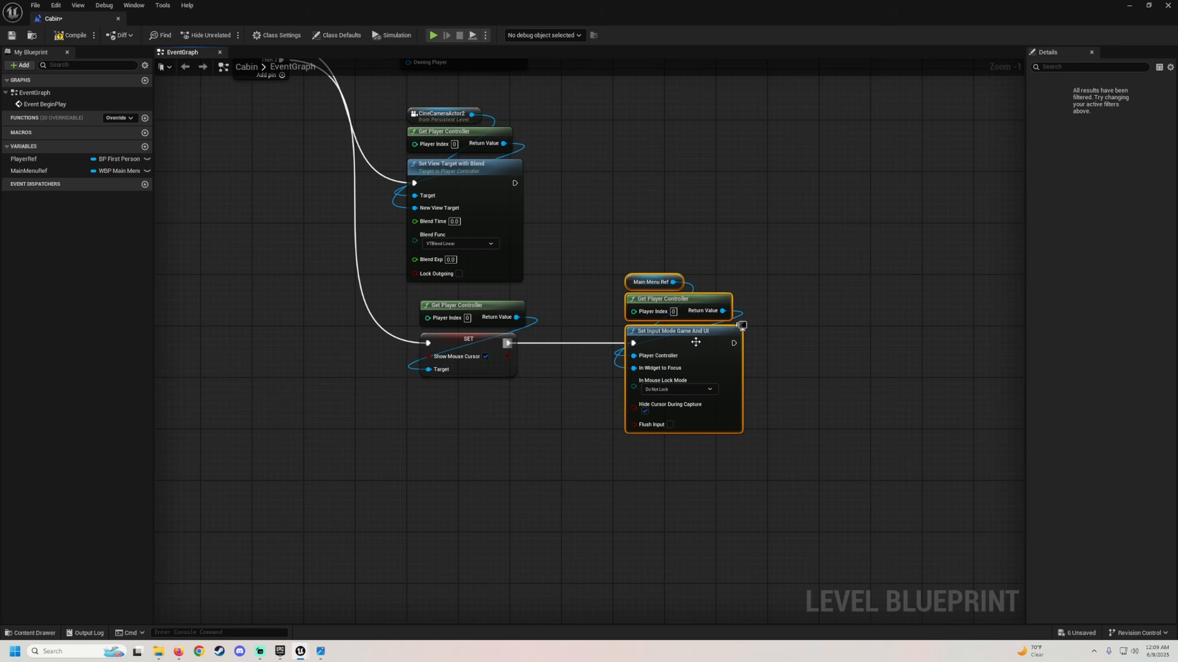
left_click(70, 35)
Step: Test the main menu by playing the level, and save all modified assets
left_click(1128, 5)
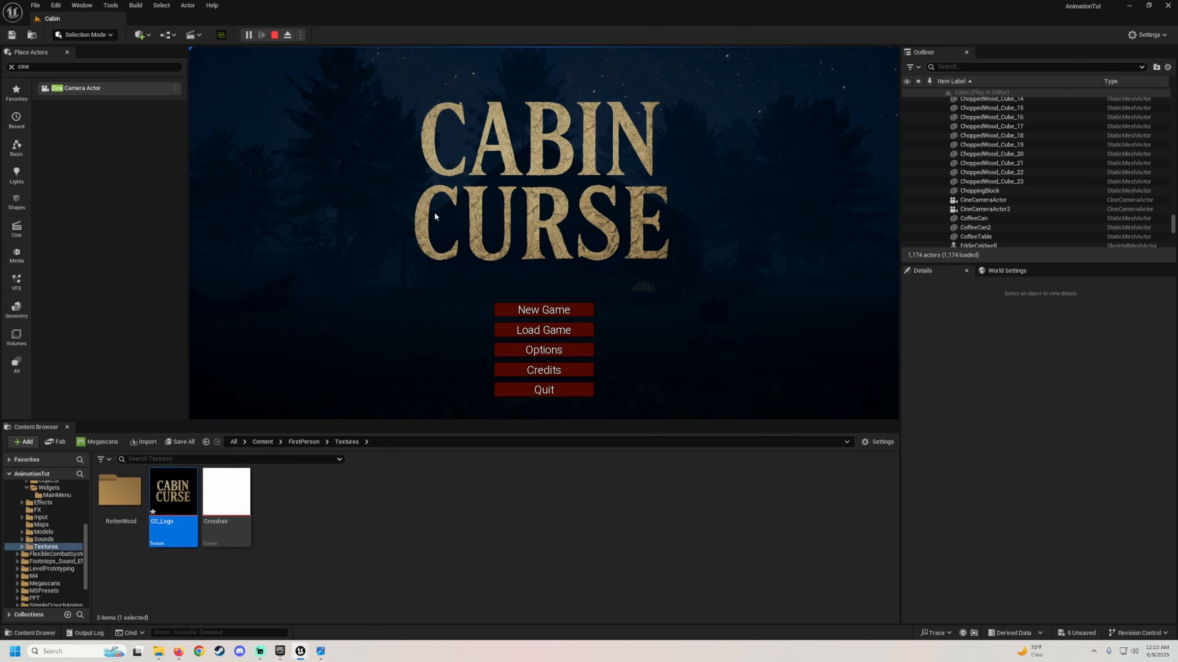
key("Escape")
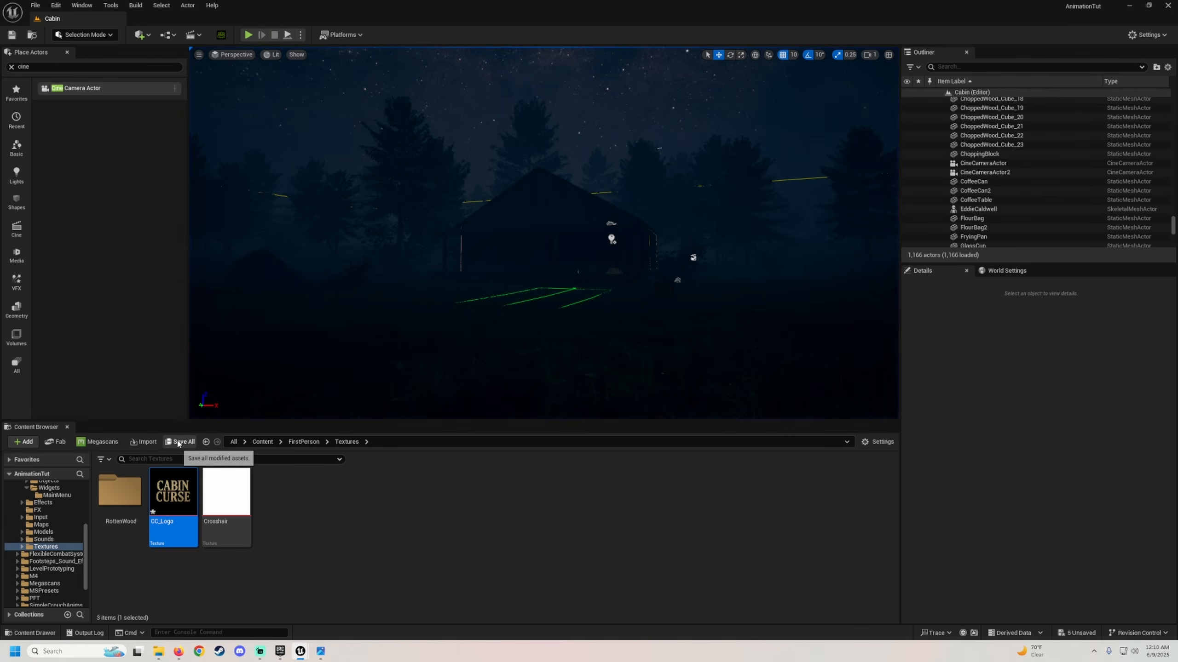
left_click(179, 441)
left_click(659, 423)
Step: Open the WBP_MainMenu widget from the FirstPerson/Blueprints/Widgets/MainMenu folder
scroll(48, 558, "up", 5)
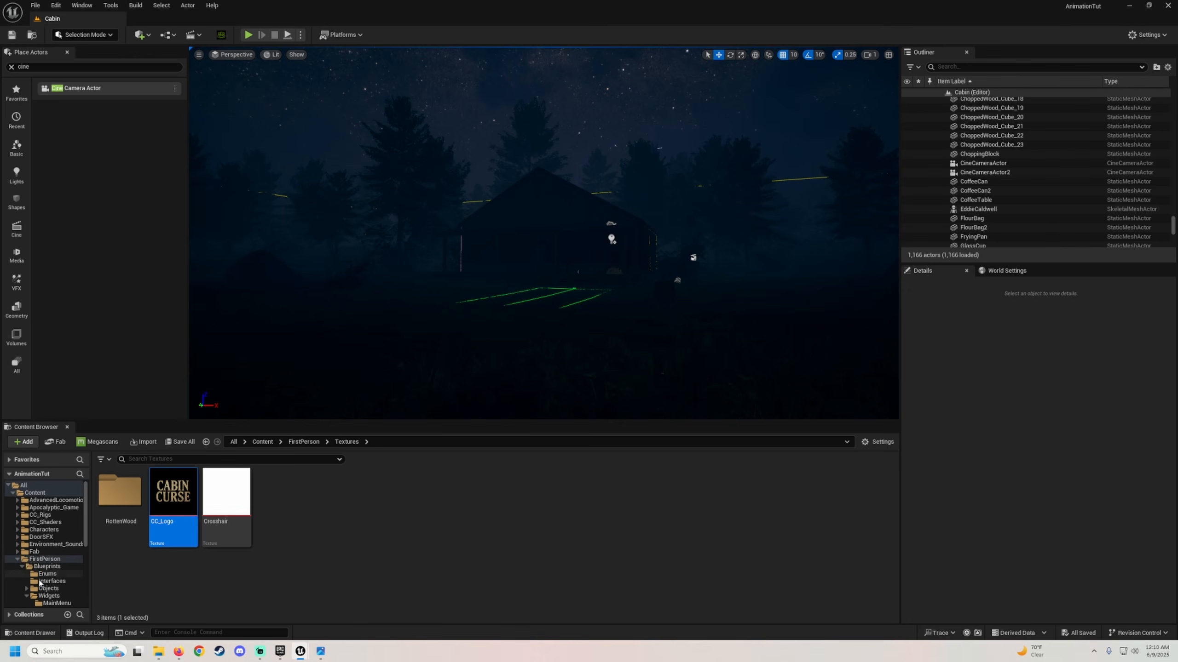
left_click(45, 558)
double_click(127, 512)
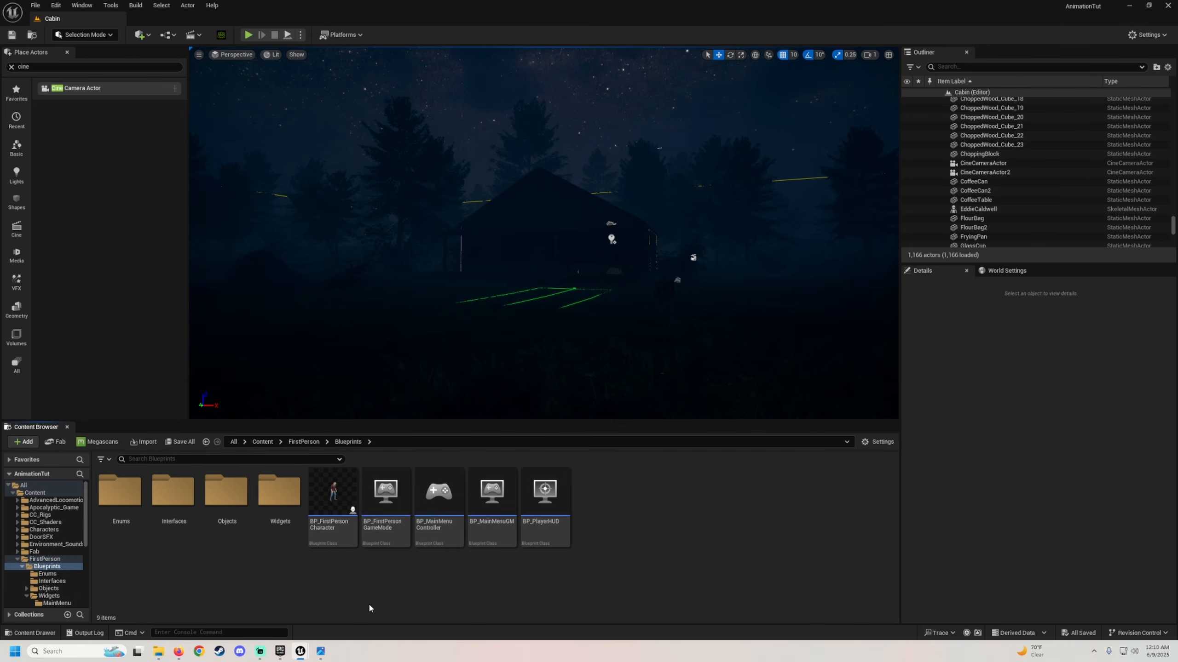
double_click(279, 498)
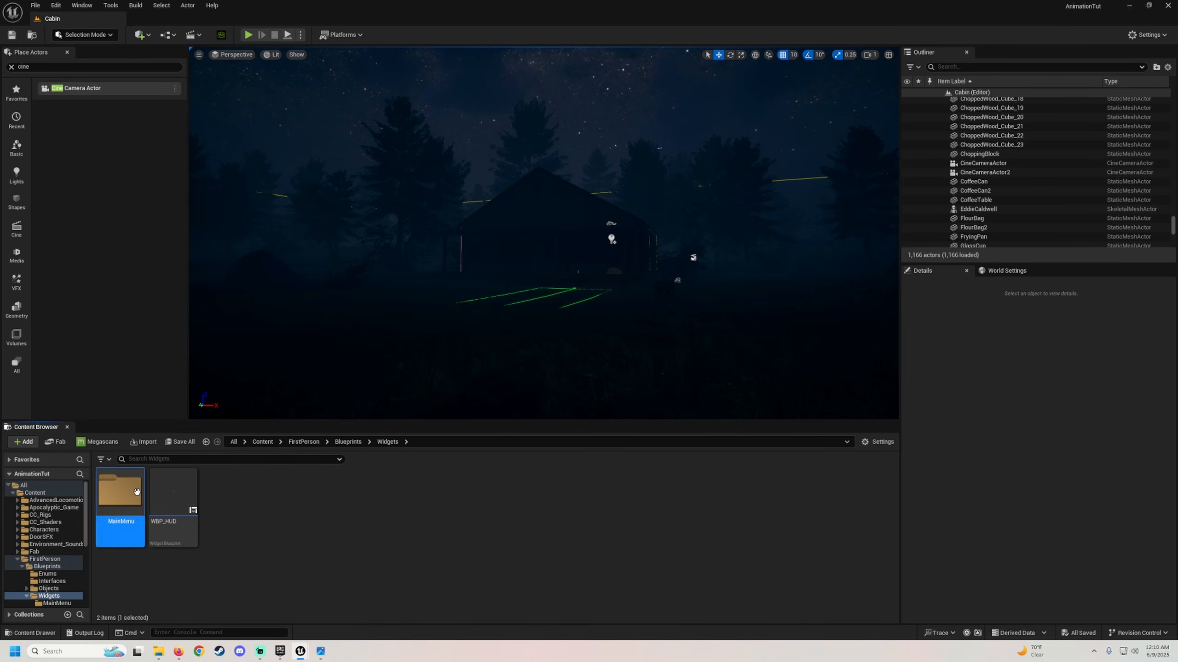
double_click(119, 493)
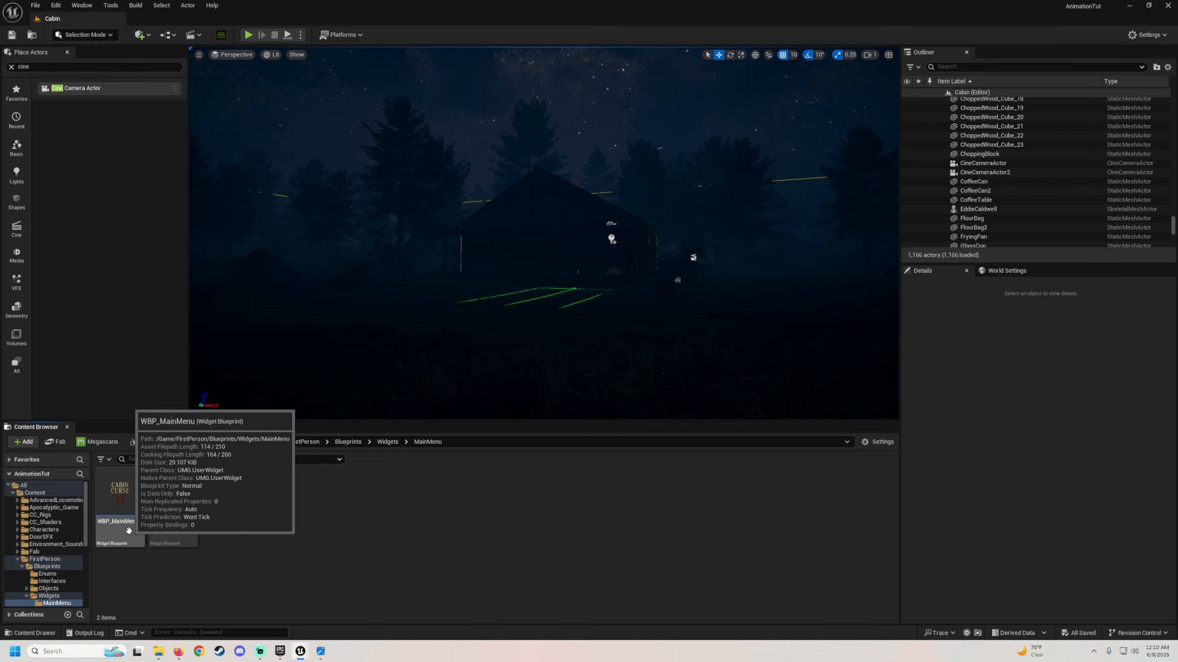
double_click(119, 506)
Step: Set the Cabin Curse logo image's Visibility to Not Hit-Testable (Self Only) and save the widget
left_click(472, 263)
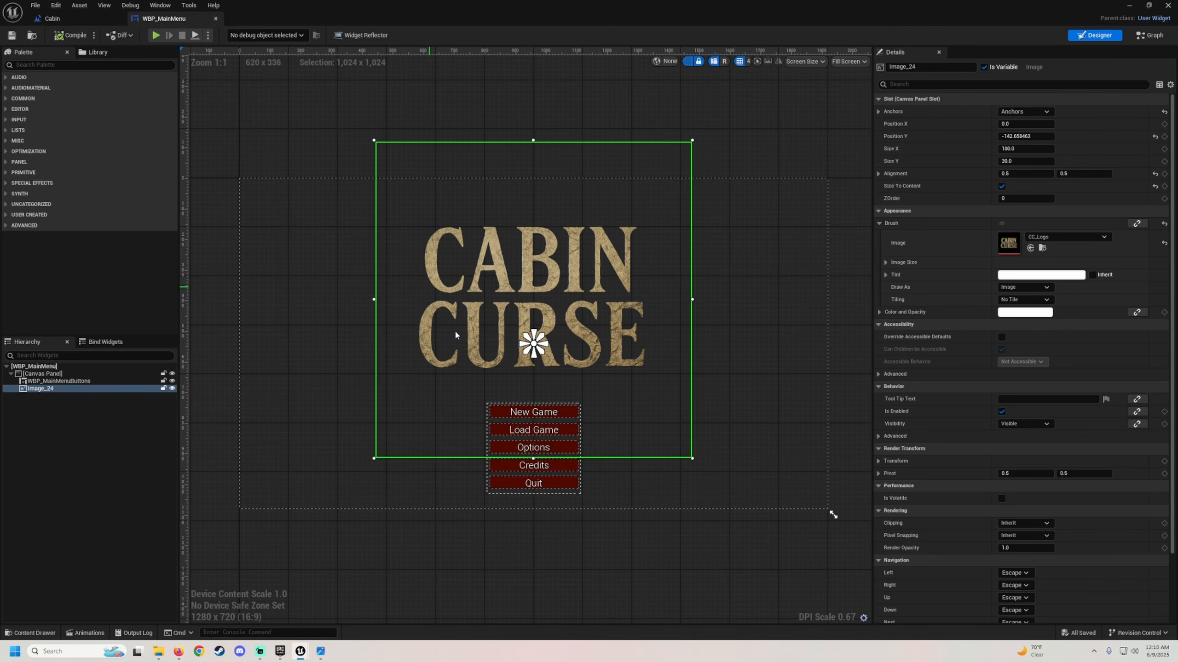
scroll(948, 286, "down", 1)
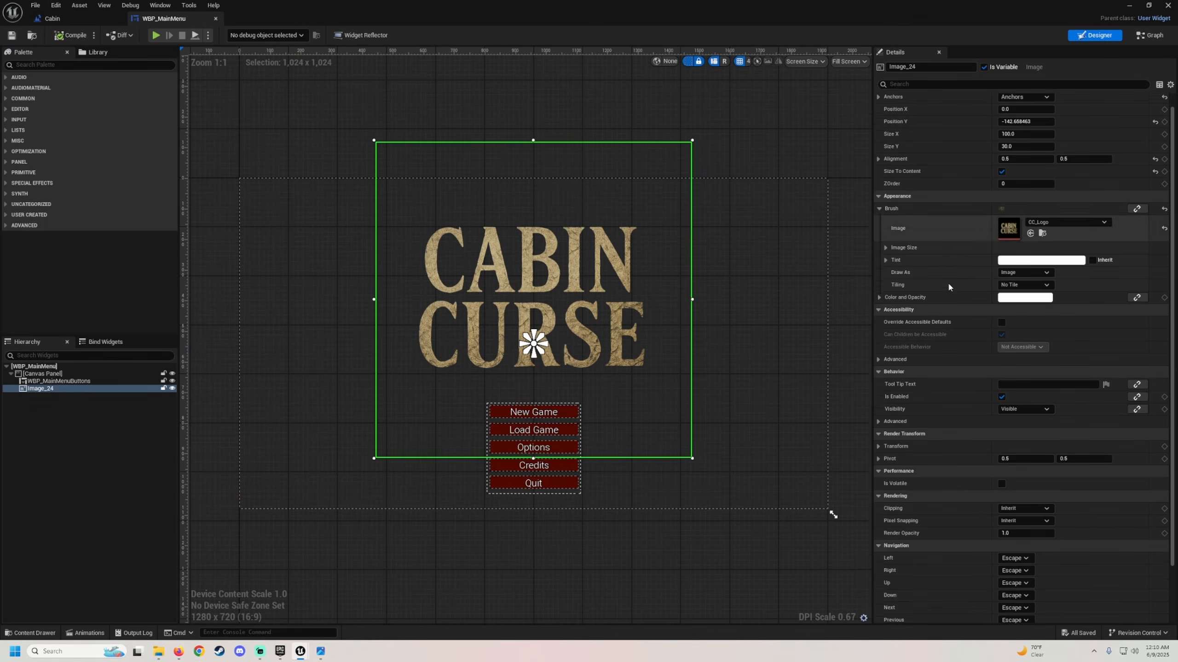
scroll(946, 274, "down", 4)
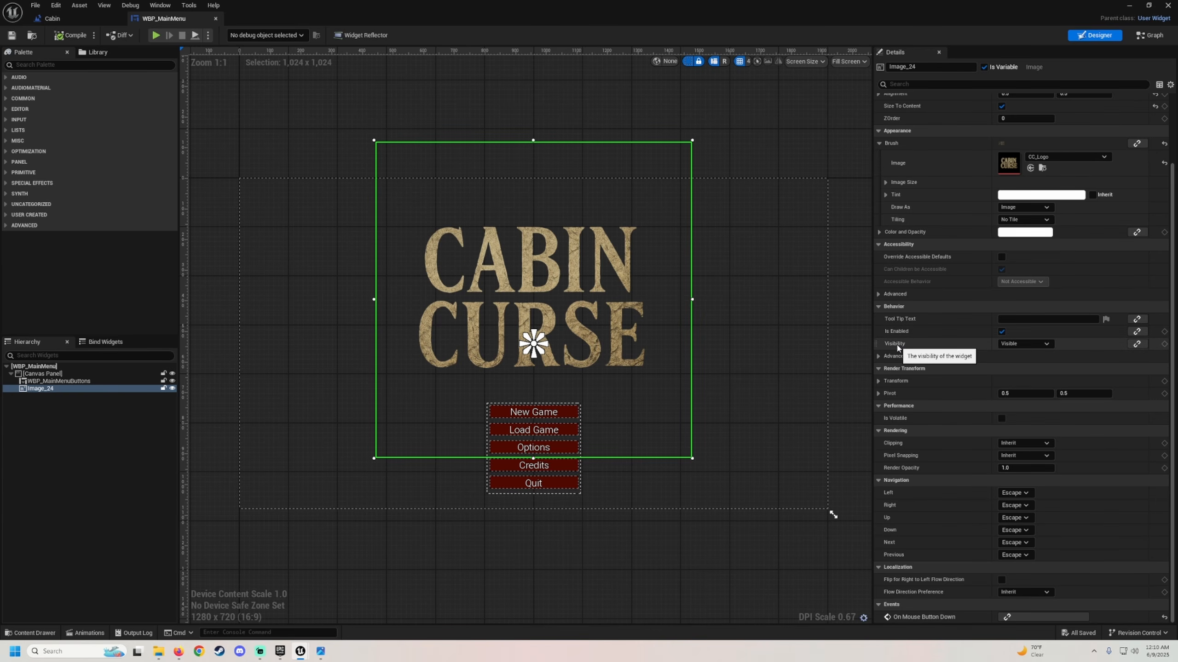
left_click(1016, 343)
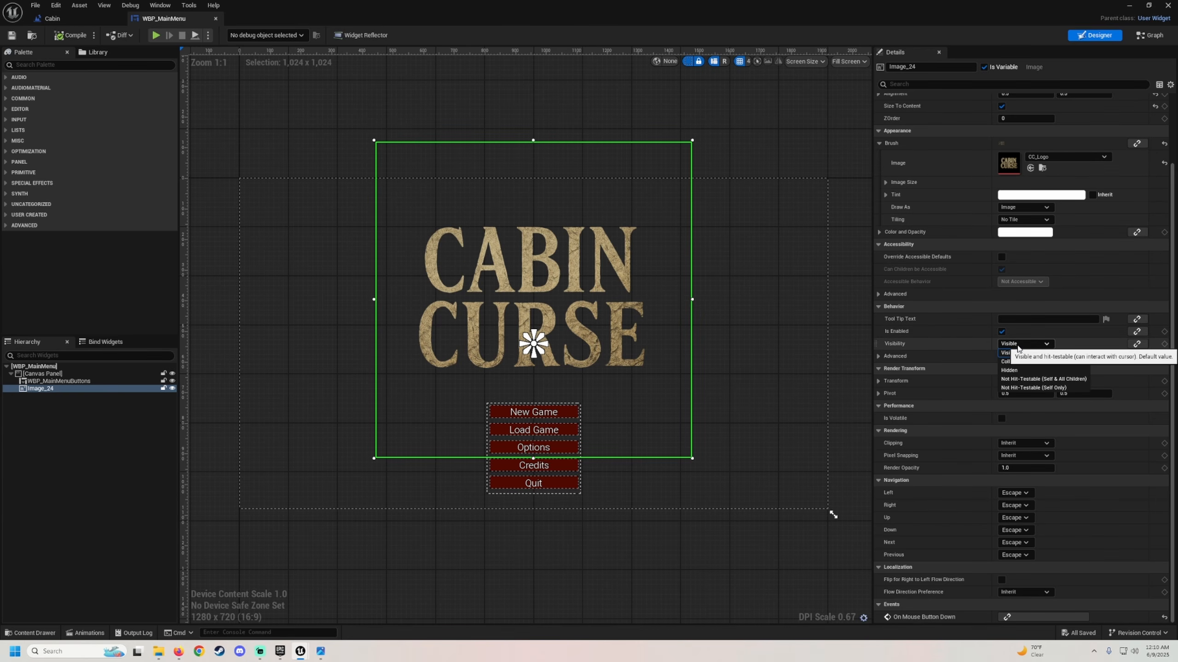
left_click(1018, 349)
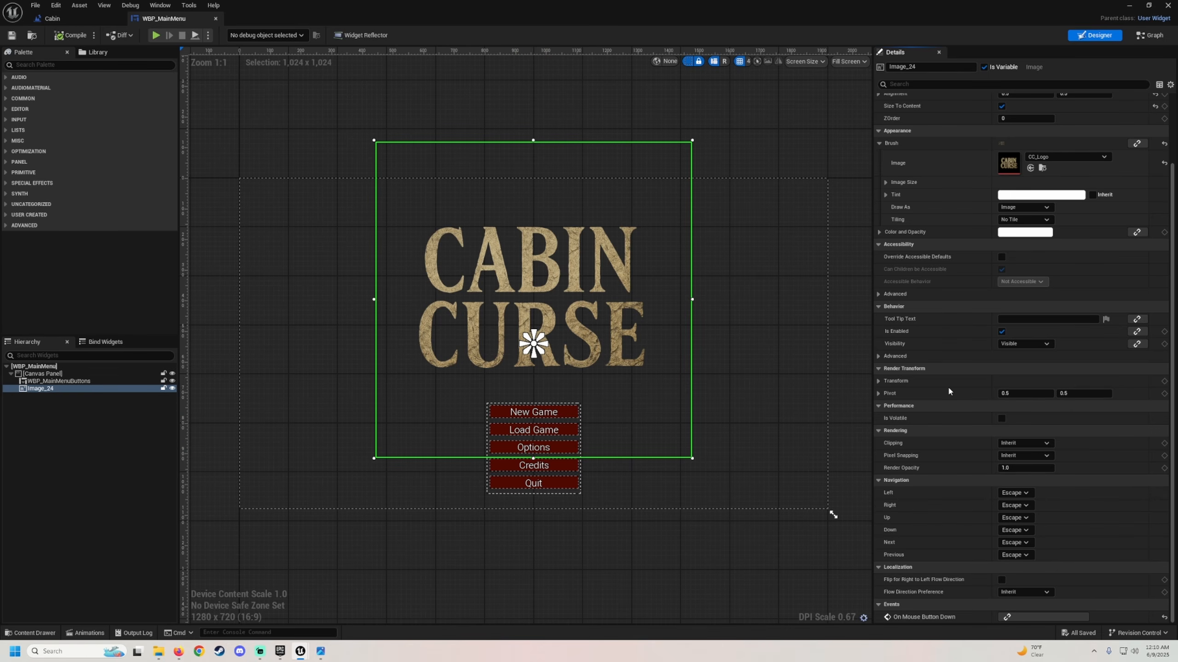
left_click(1019, 344)
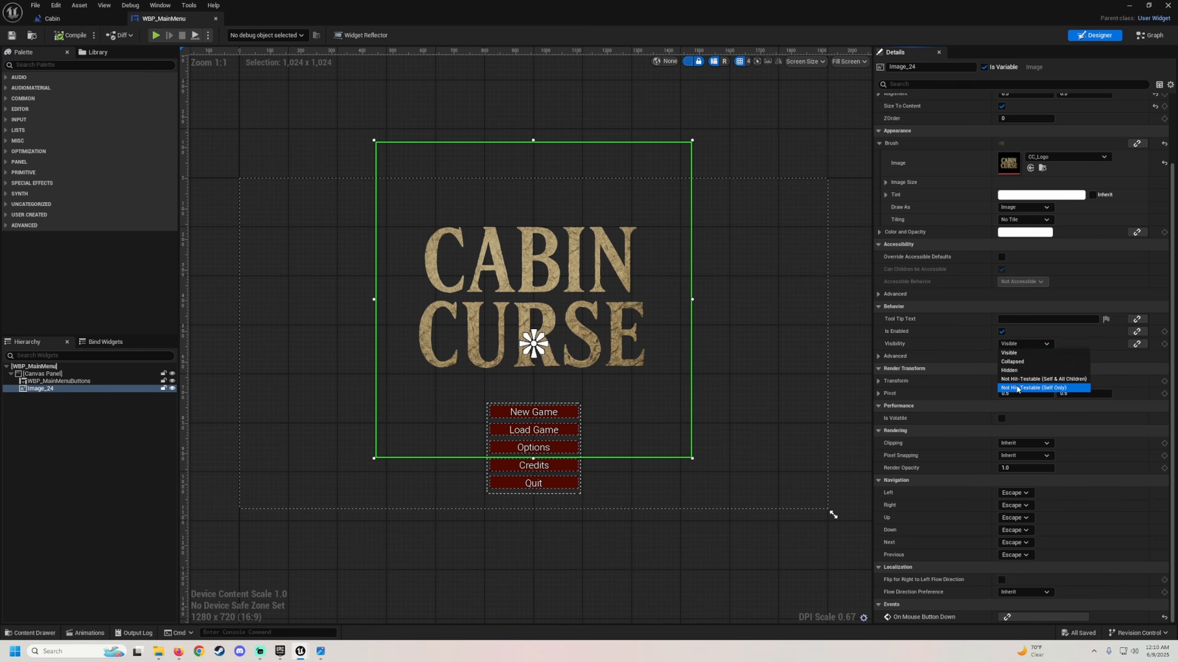
left_click(1028, 388)
left_click(1059, 343)
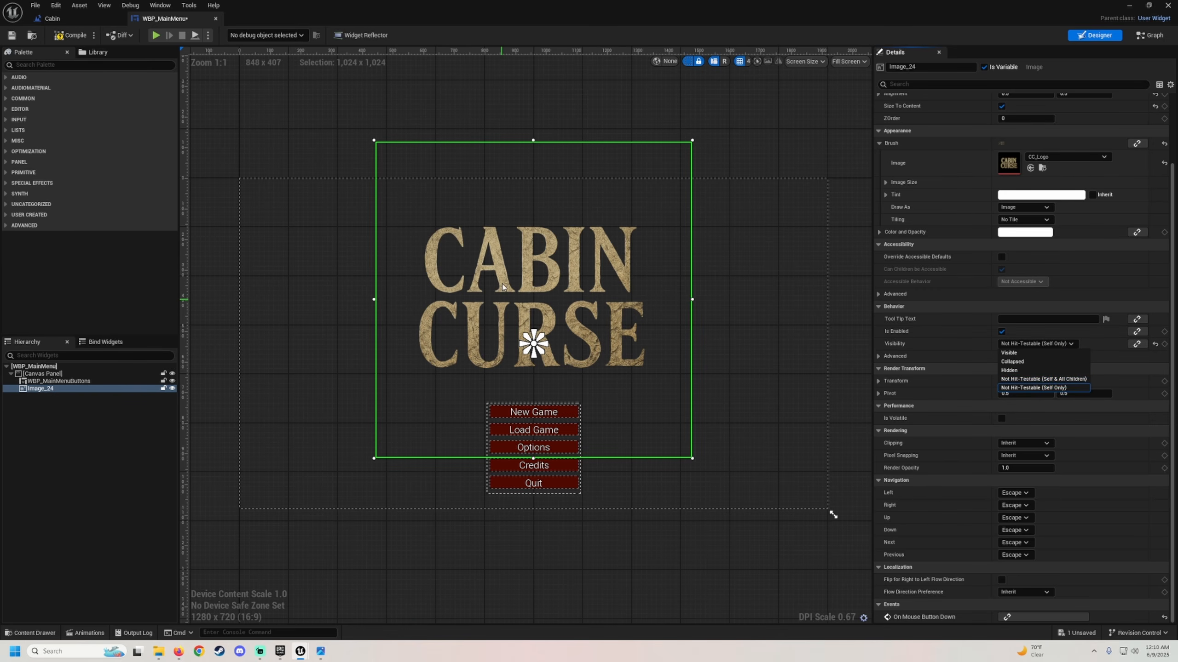
left_click(1049, 390)
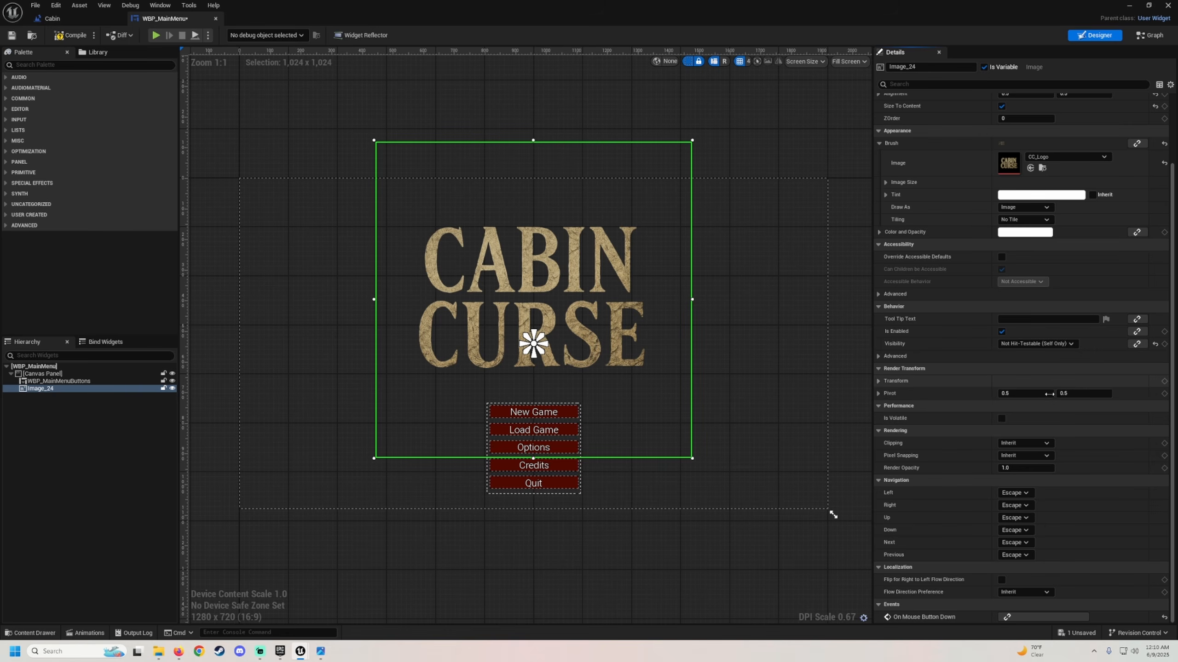
left_click(11, 35)
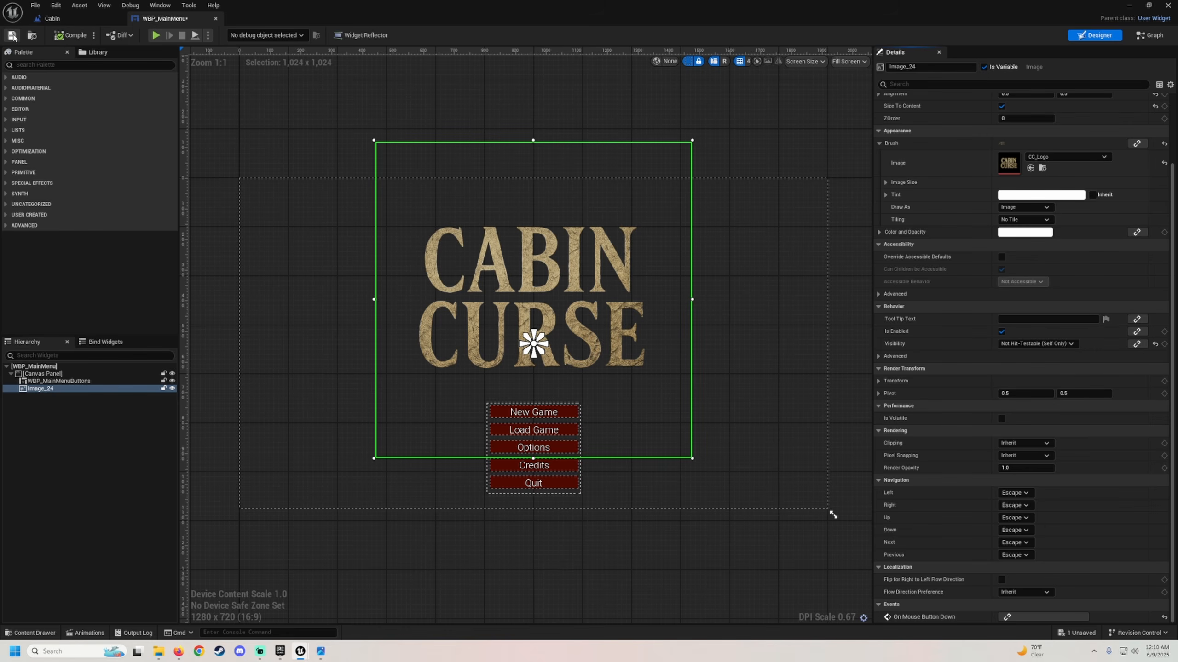
Step: Play the level again to check the main menu with the updated logo visibility
left_click(1133, 6)
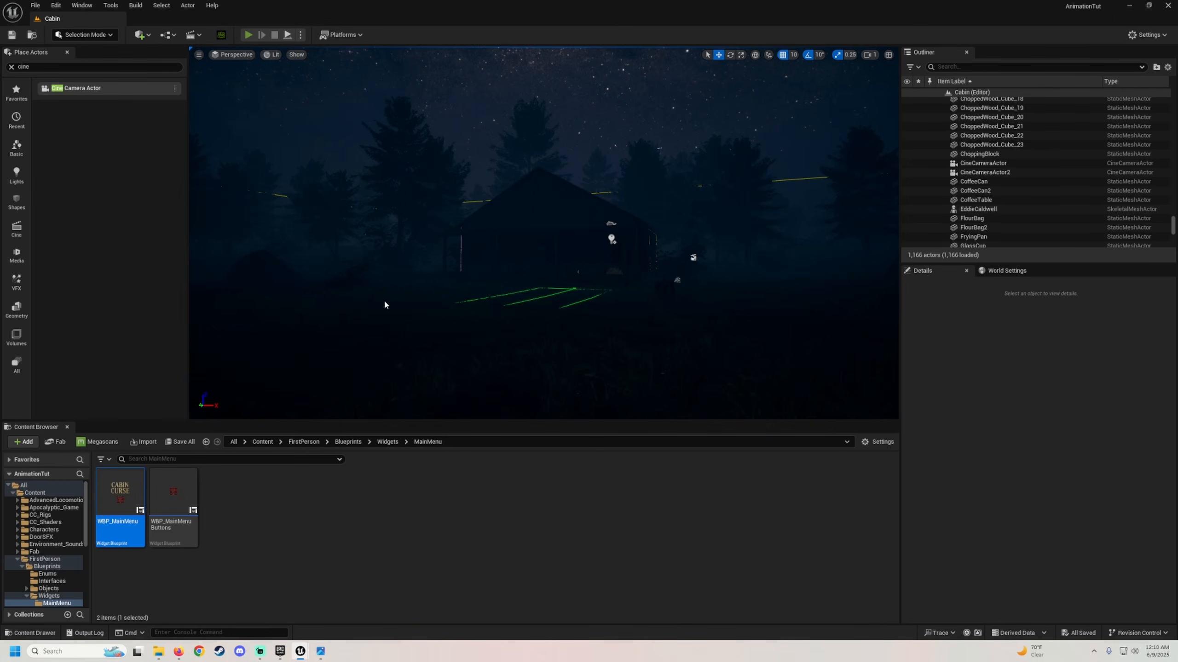
key("alt+p")
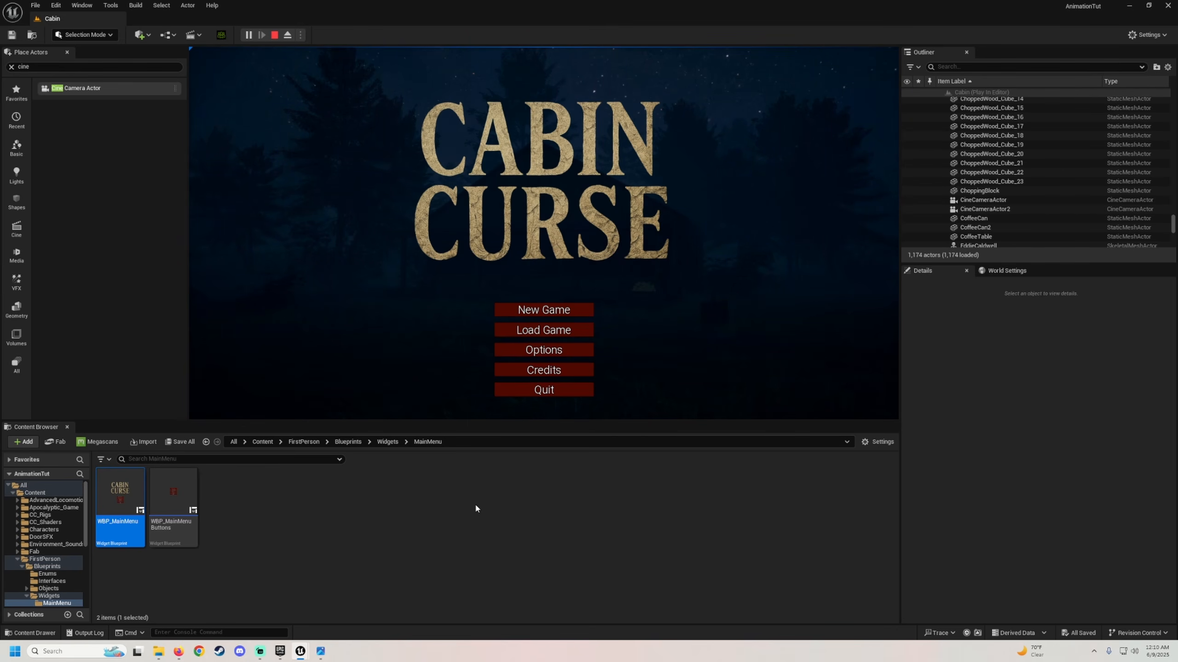
key("Escape")
Step: End the play session and open the Sounds folder inside FirstPerson
left_click(300, 652)
left_click(353, 613)
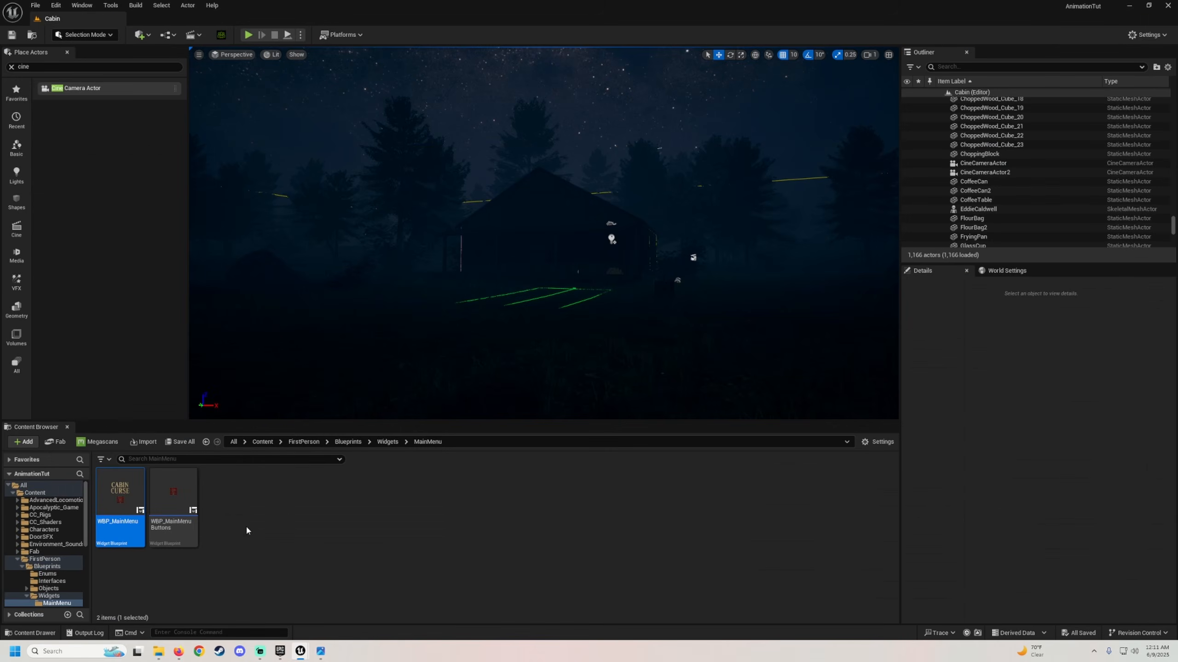
left_click(46, 560)
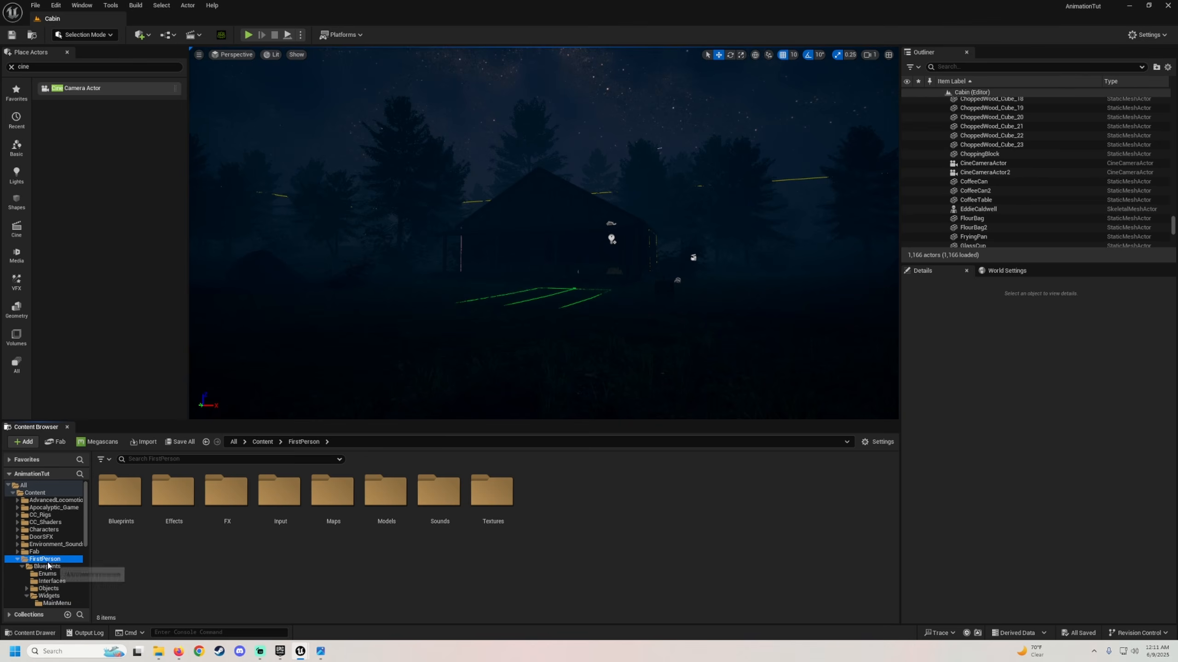
double_click(438, 491)
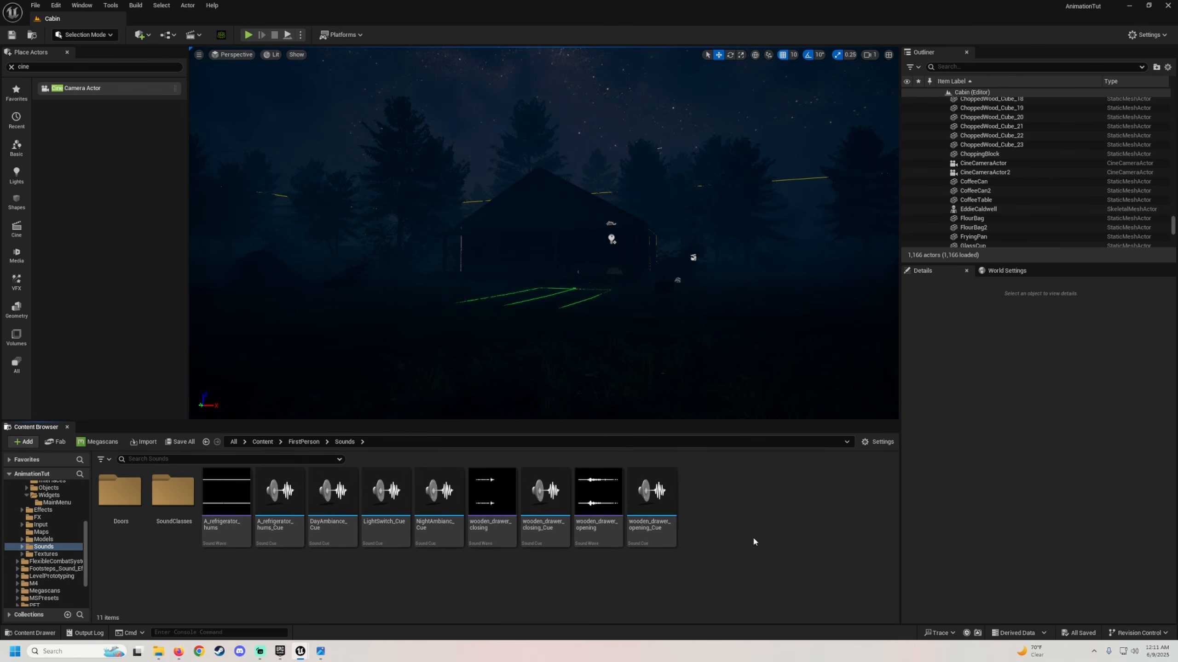
right_click(212, 595)
left_click(45, 540)
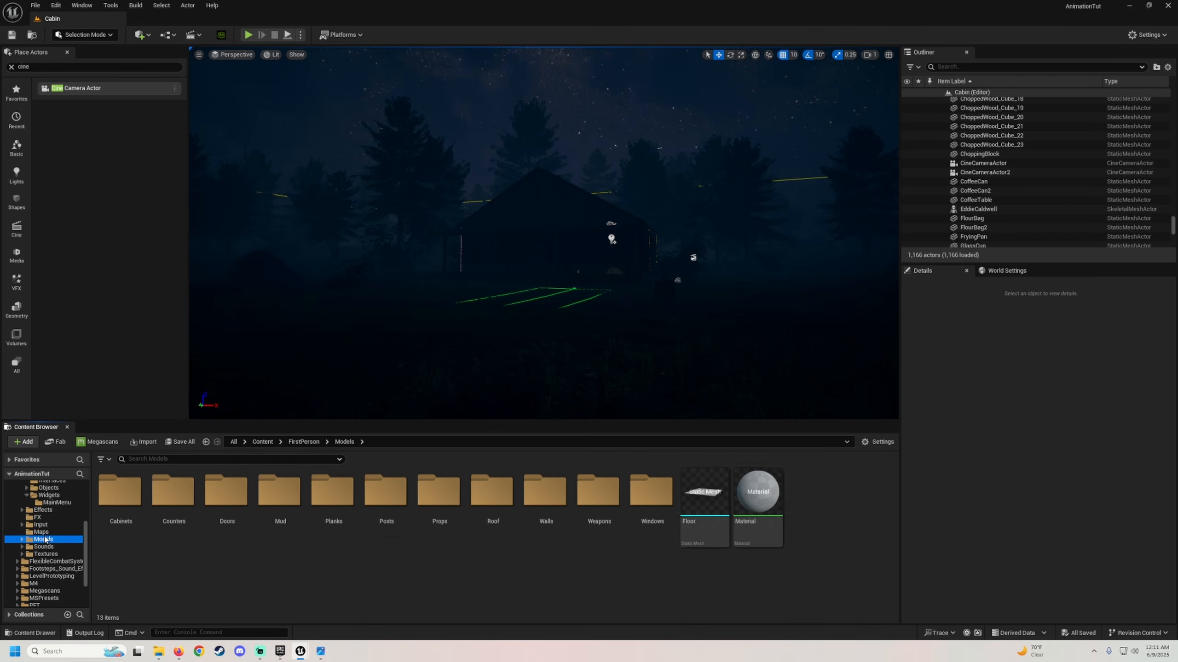
scroll(45, 539, "up", 2)
left_click(46, 525)
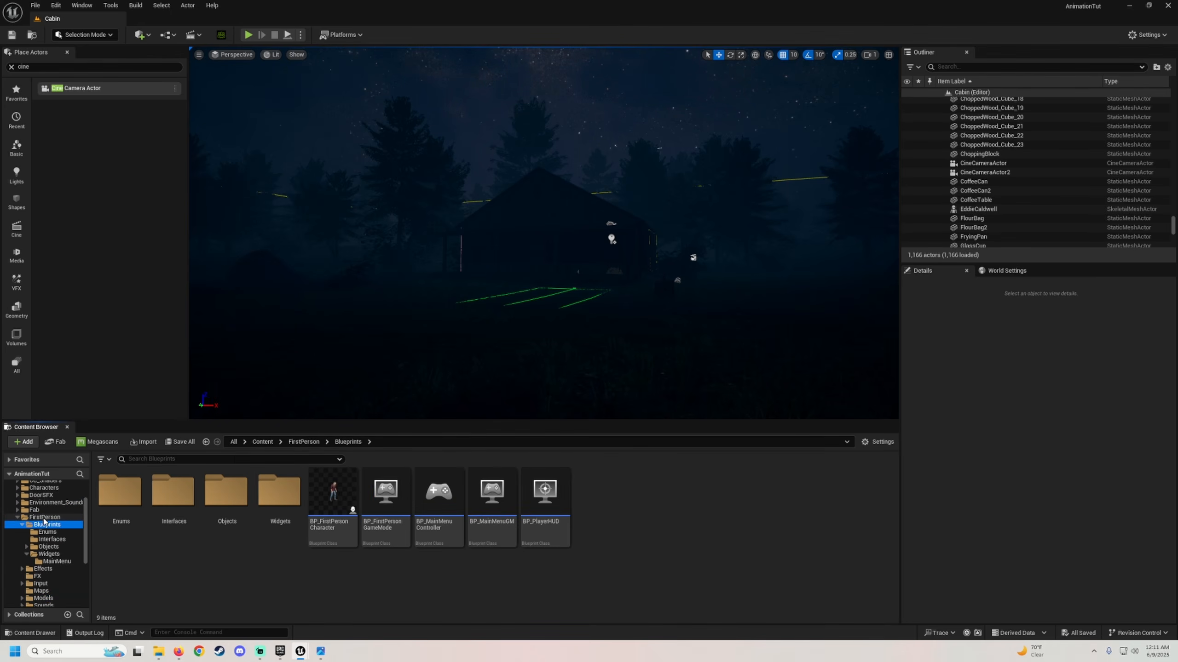
left_click(44, 517)
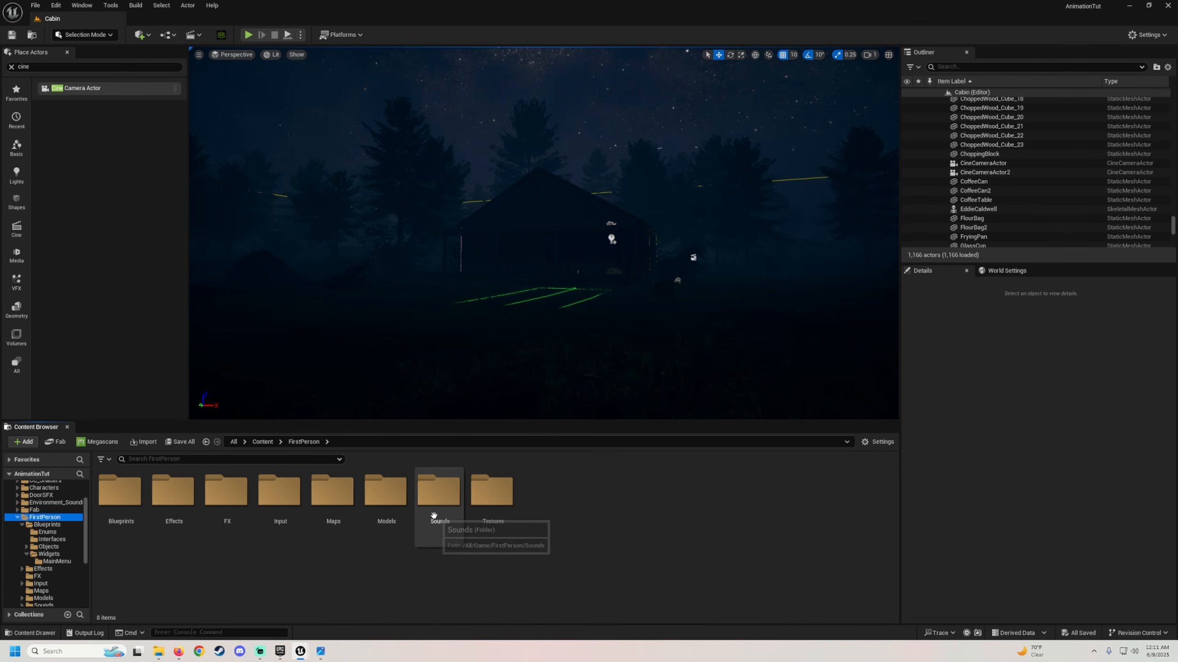
double_click(438, 493)
Step: Create a new folder named Music inside the FirstPerson/Sounds folder
right_click(210, 599)
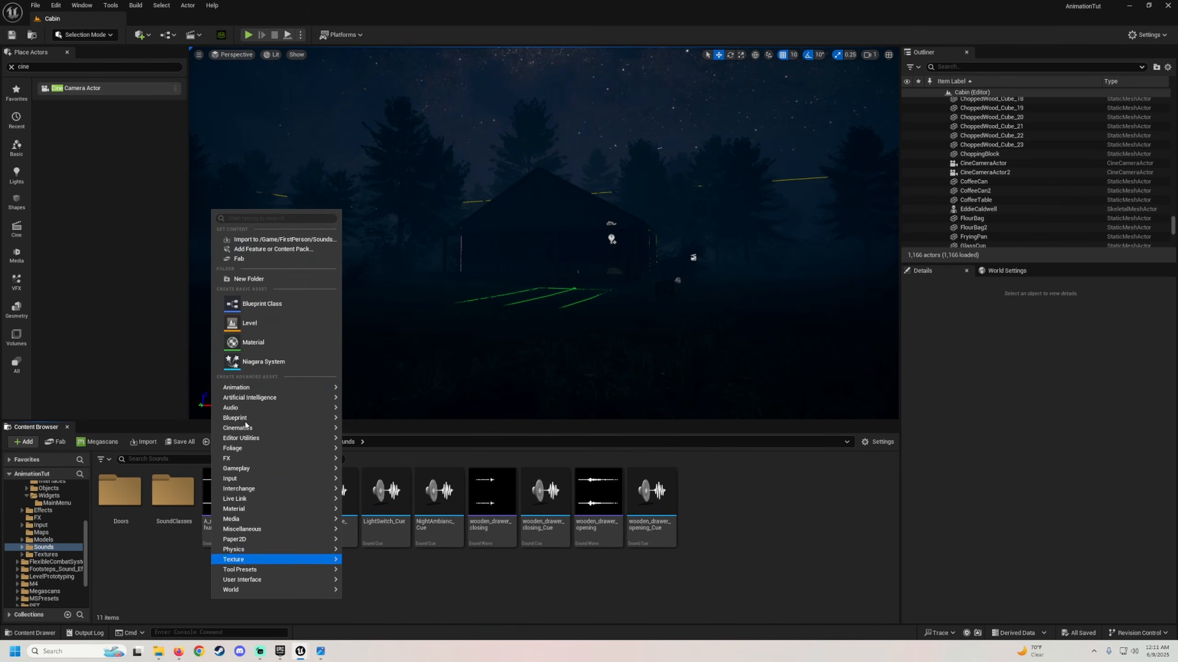
left_click(250, 279)
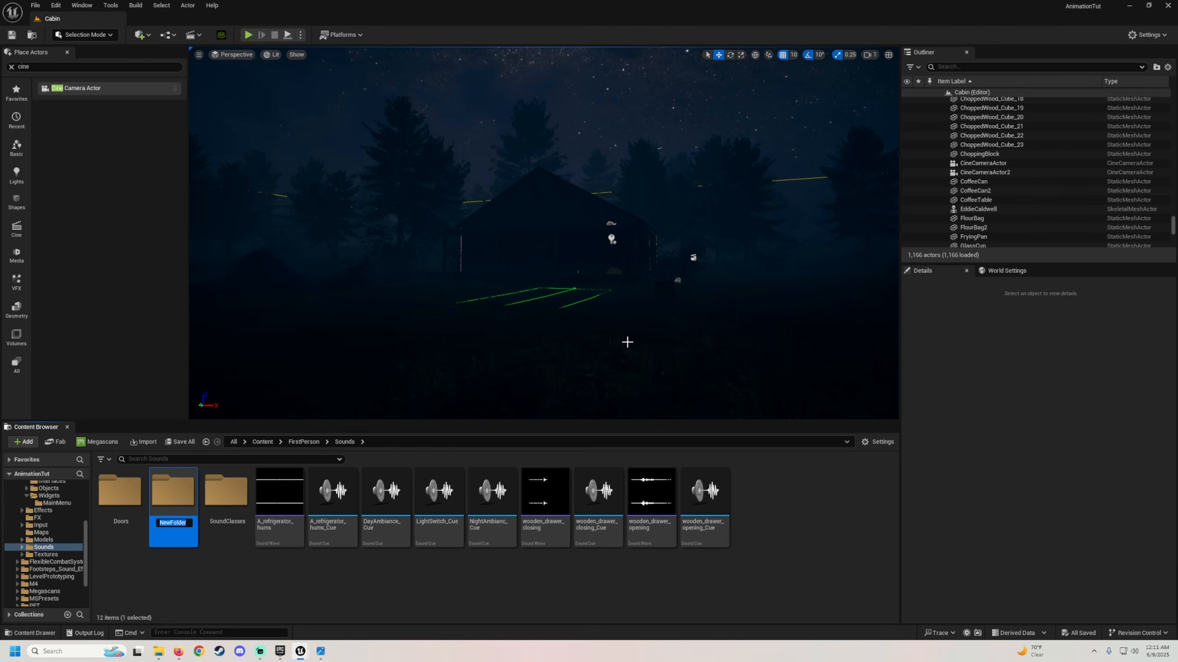
type("Music")
key("Return")
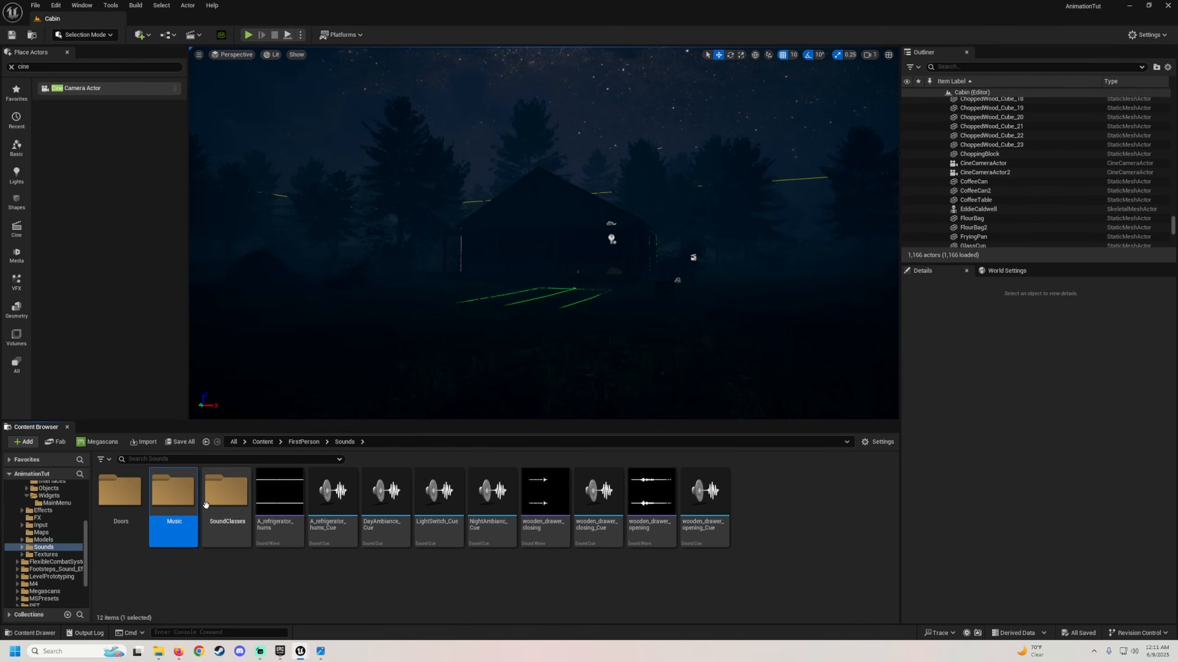
Step: Import the Whispers in the Shadows MP3 from the Downloads folder into the Music folder
double_click(175, 492)
left_click(161, 653)
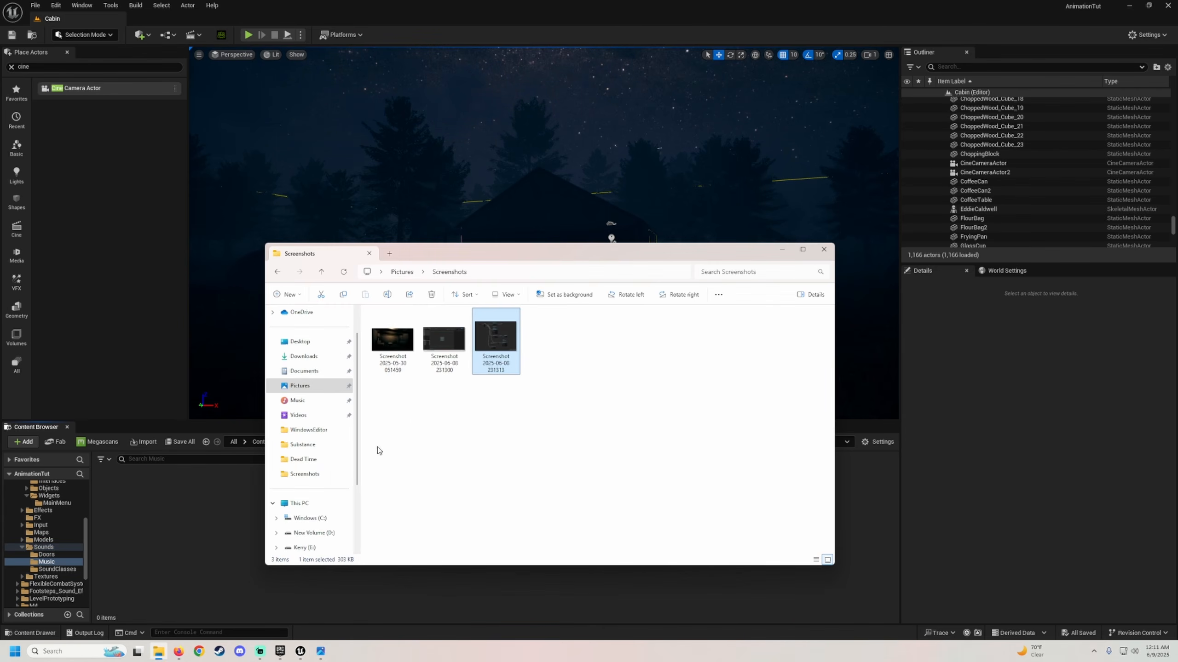
left_click(303, 356)
left_click_drag(410, 351, 159, 583)
left_click(184, 546)
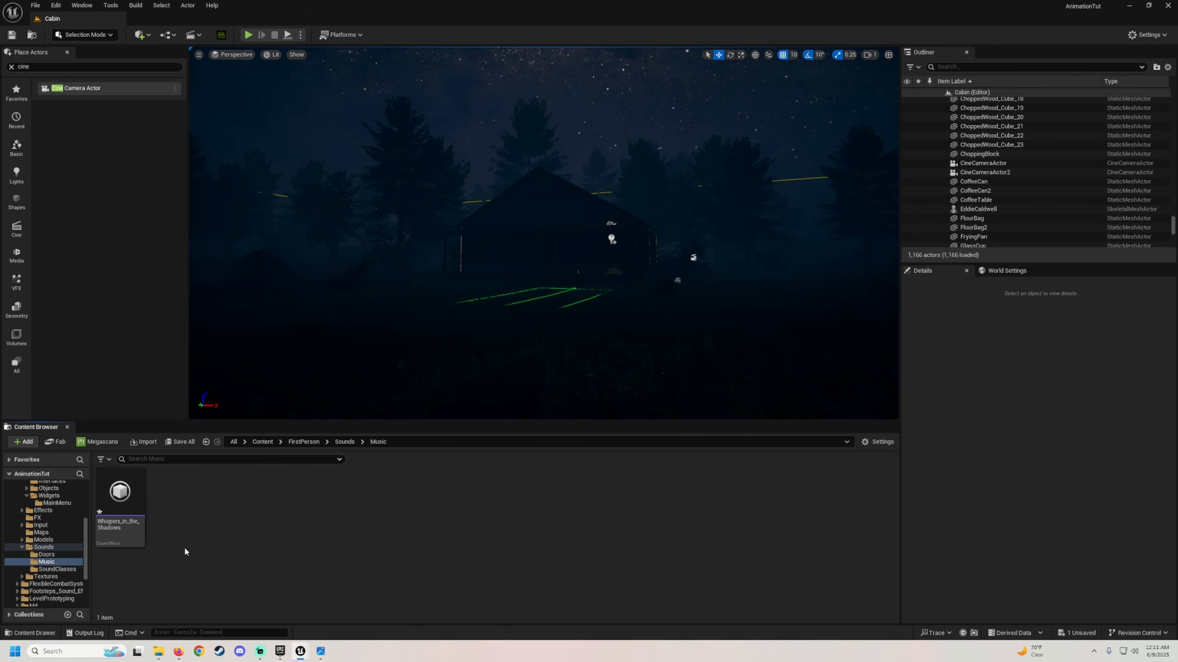
Step: Set the Volume of the Whispers_in_the_Shadows sound wave to 0.4, then save and close the asset
double_click(120, 534)
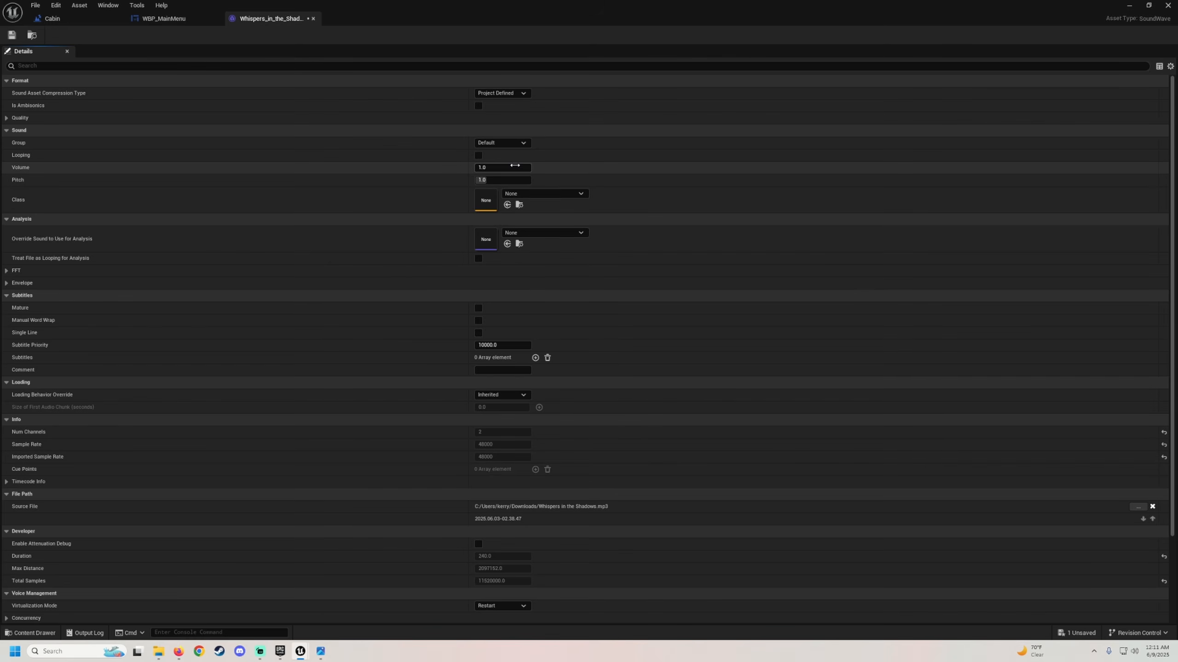
left_click(514, 166)
type(".4")
key("Return")
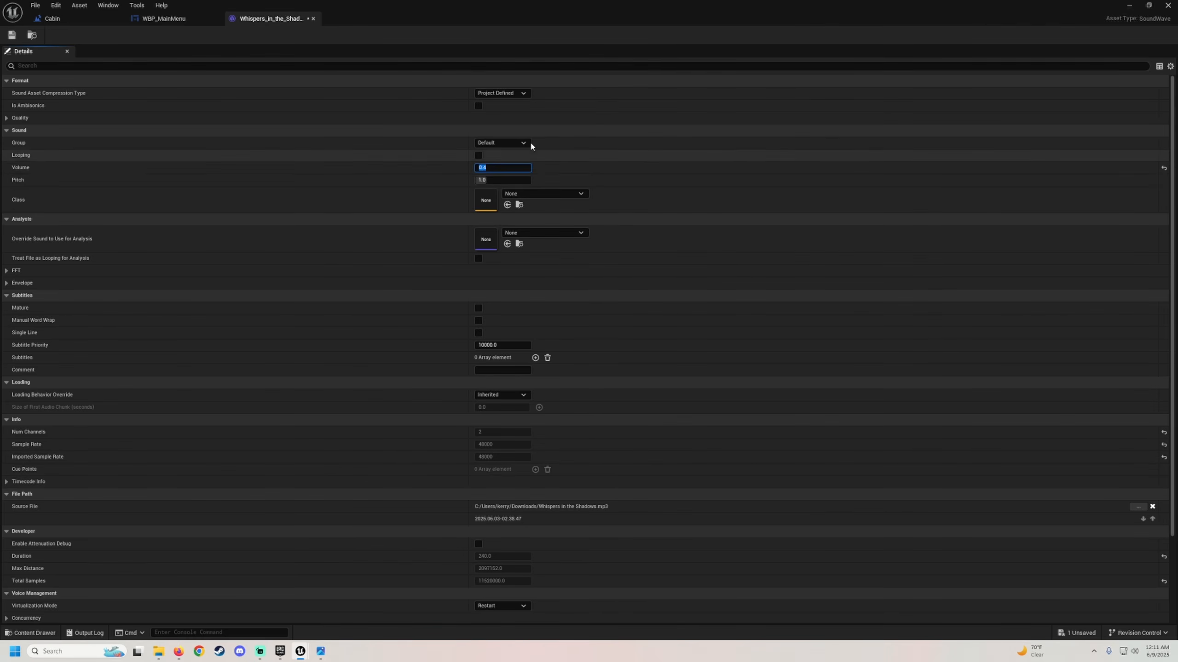
left_click(12, 35)
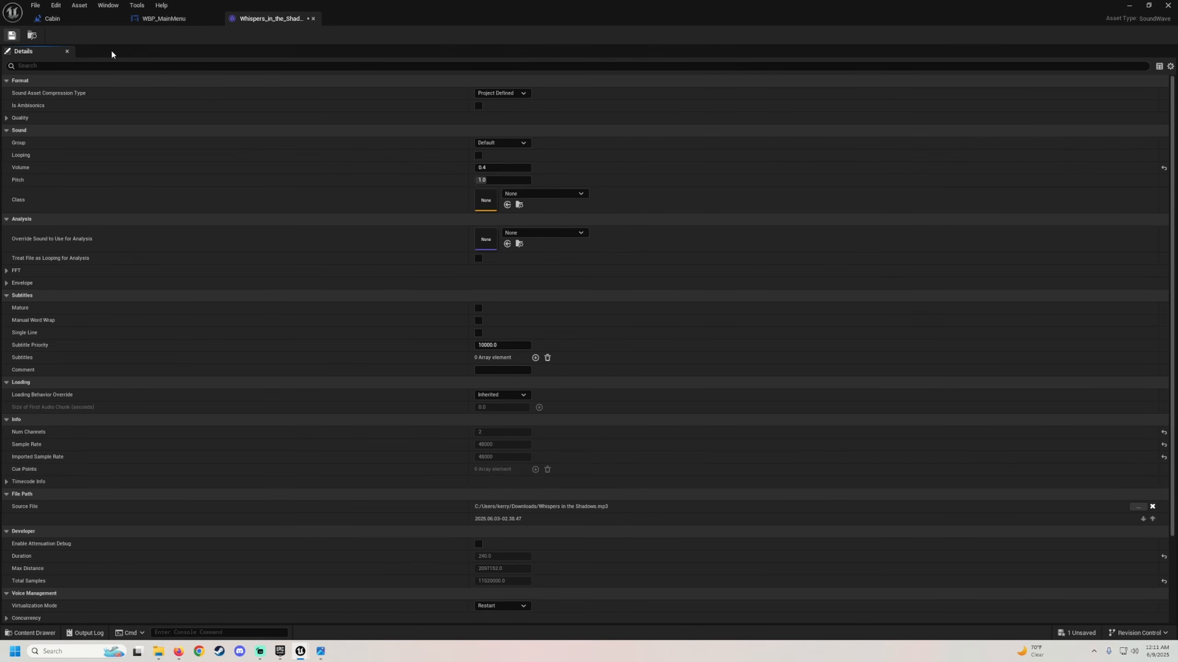
left_click(312, 19)
Step: Add a Play Sound 2D node to the Level Blueprint and connect it to a new Then 3 pin on the Sequence node
left_click(52, 19)
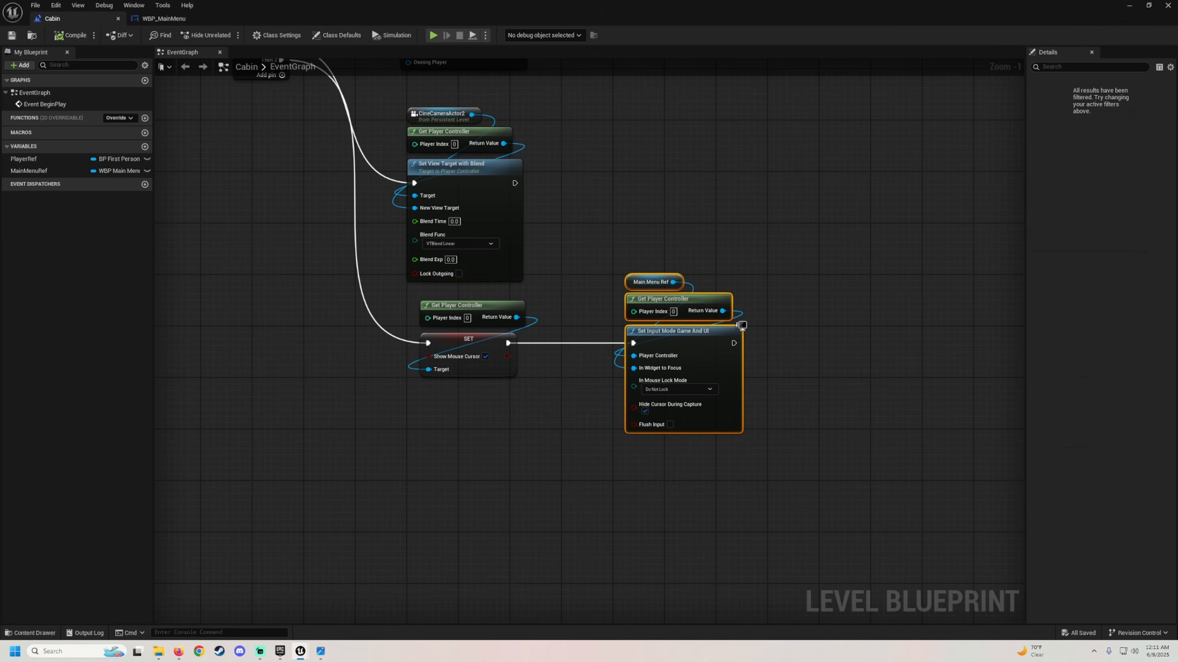
right_click_drag(544, 566, 574, 320)
right_click(470, 302)
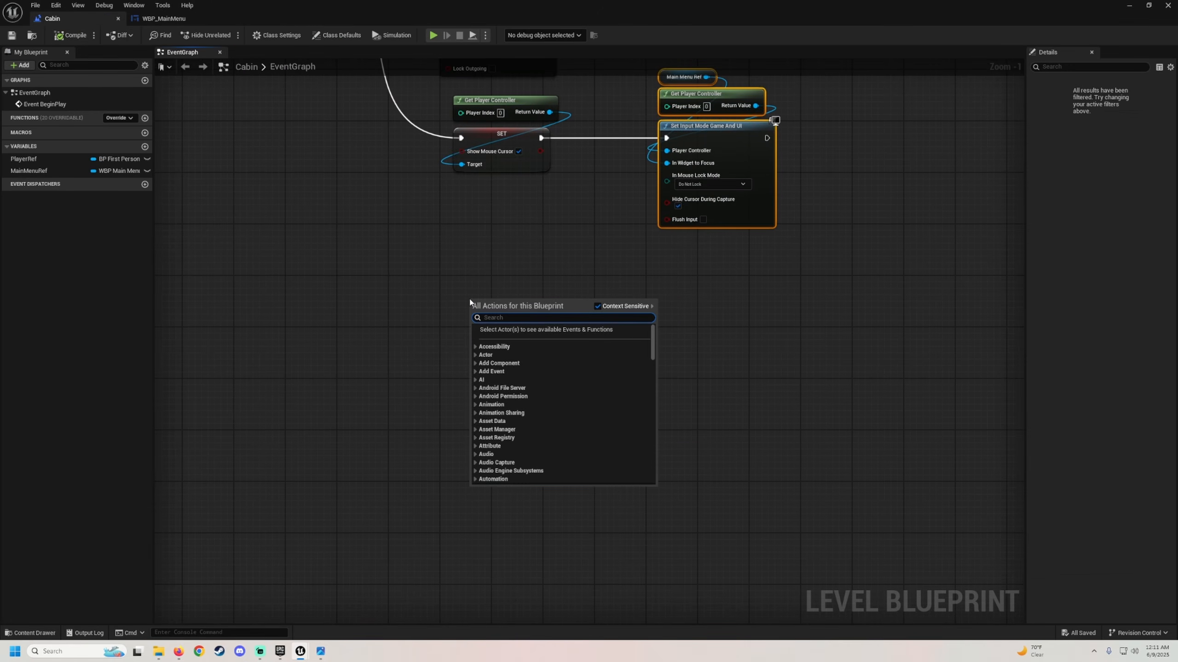
type("play so")
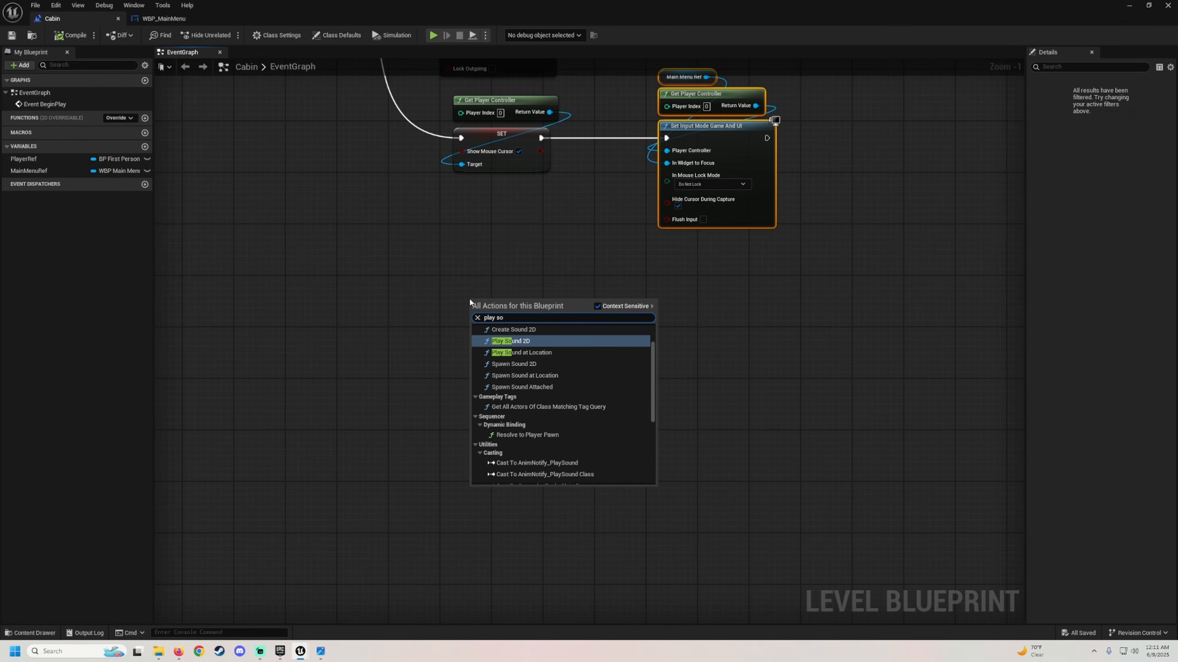
left_click(503, 343)
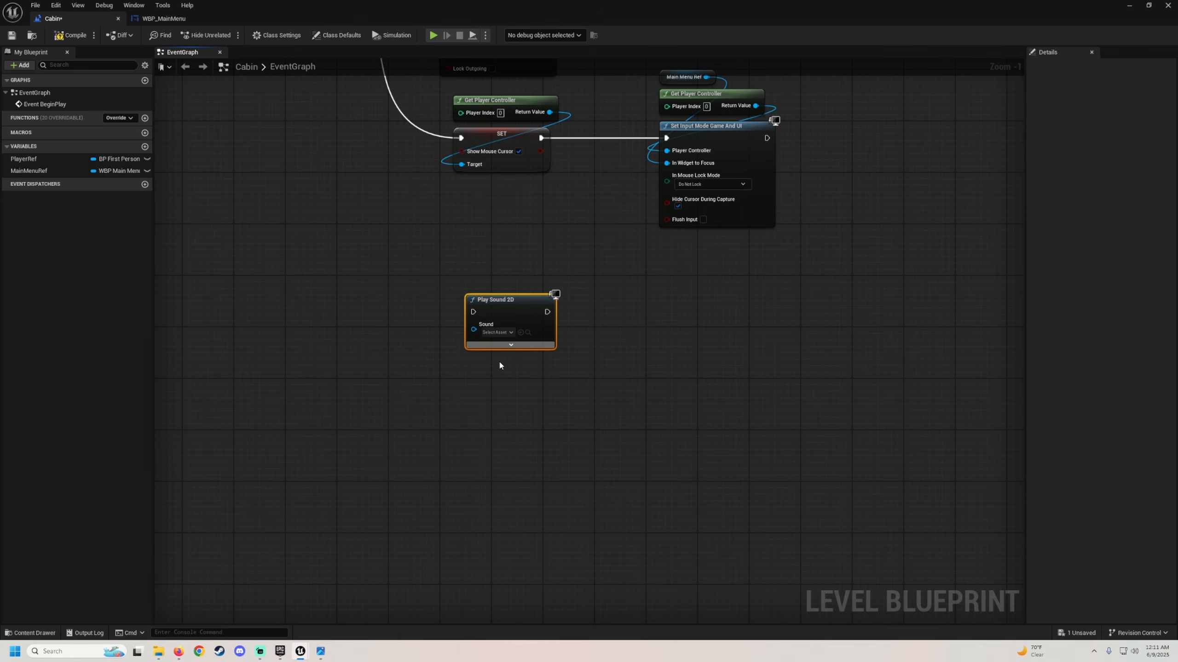
right_click_drag(397, 223, 510, 613)
left_click(428, 259)
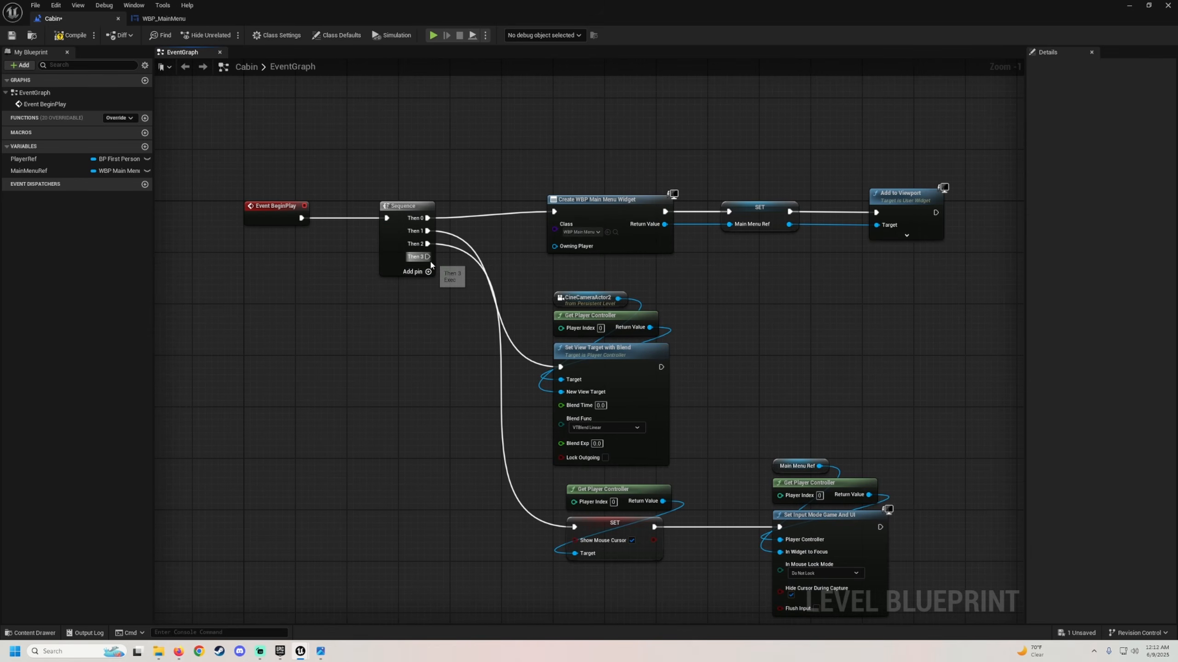
left_click_drag(427, 257, 586, 486)
Step: Assign the Whispers_in_the_Shadows sound wave to the Play Sound 2D node's Sound input
left_click(1147, 4)
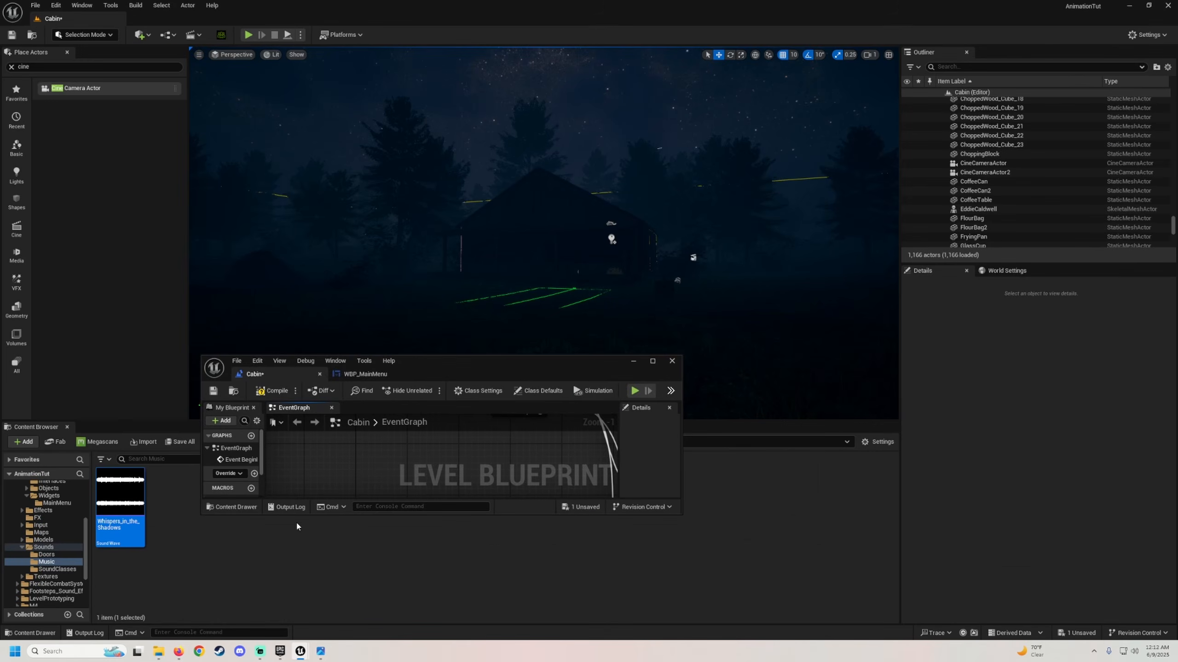
left_click(652, 362)
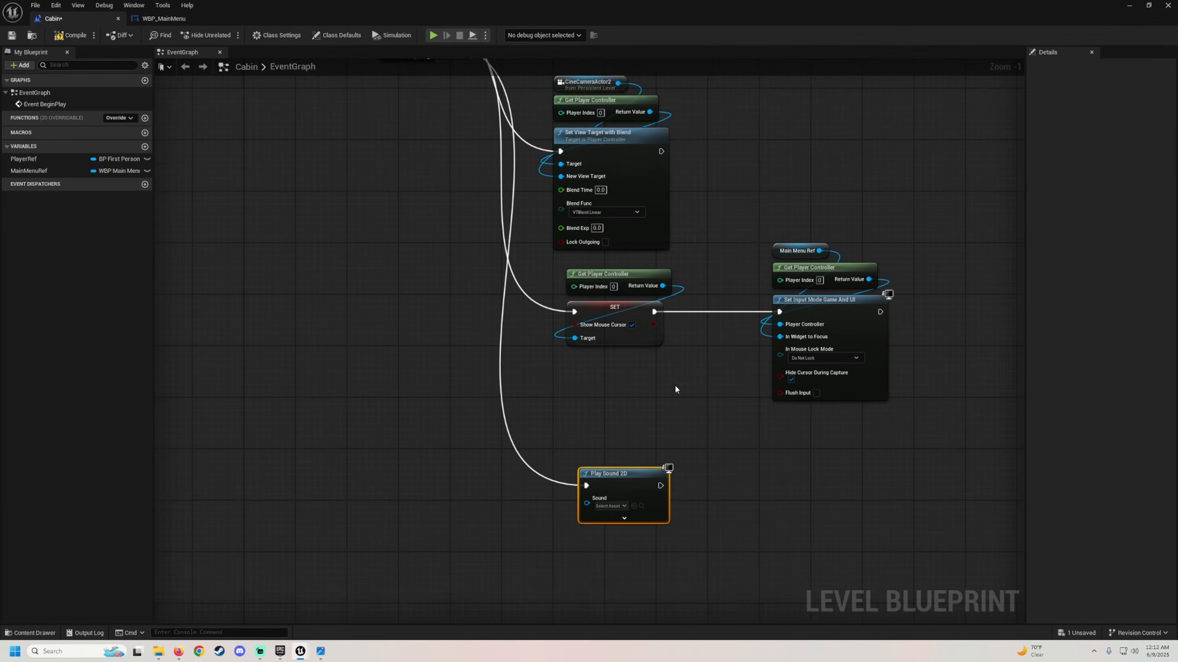
scroll(582, 455, "down", 2)
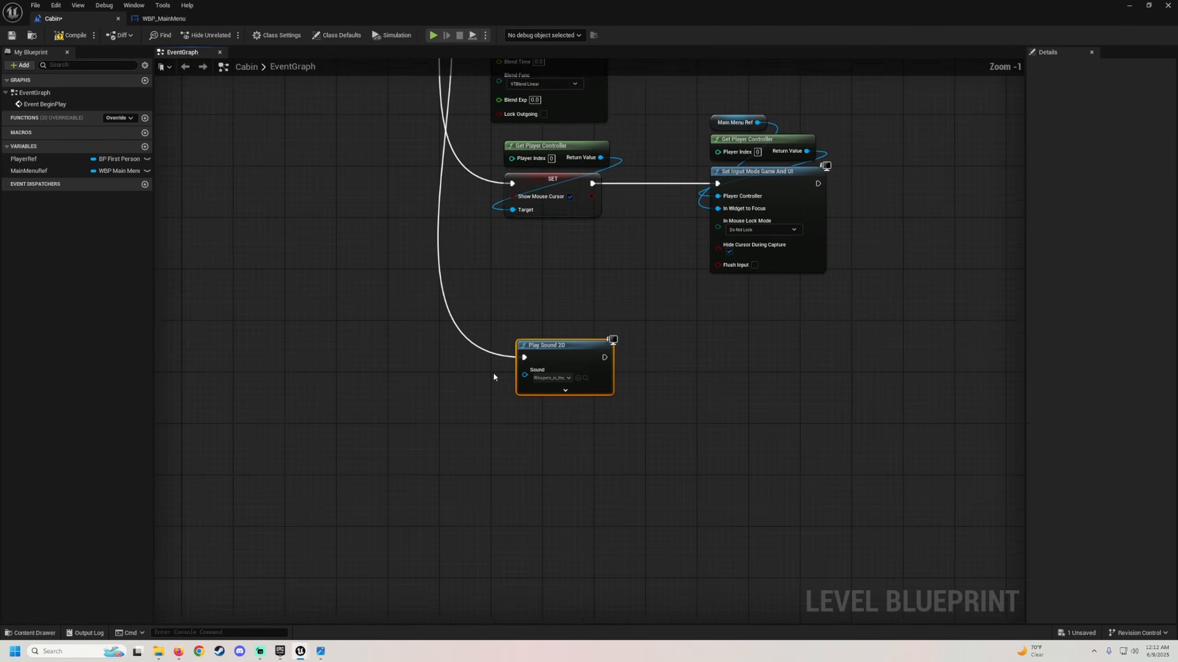
Step: Enable Looping on the Whispers_in_the_Shadows sound wave, and save both the sound and the Level Blueprint
left_click(1130, 5)
double_click(117, 534)
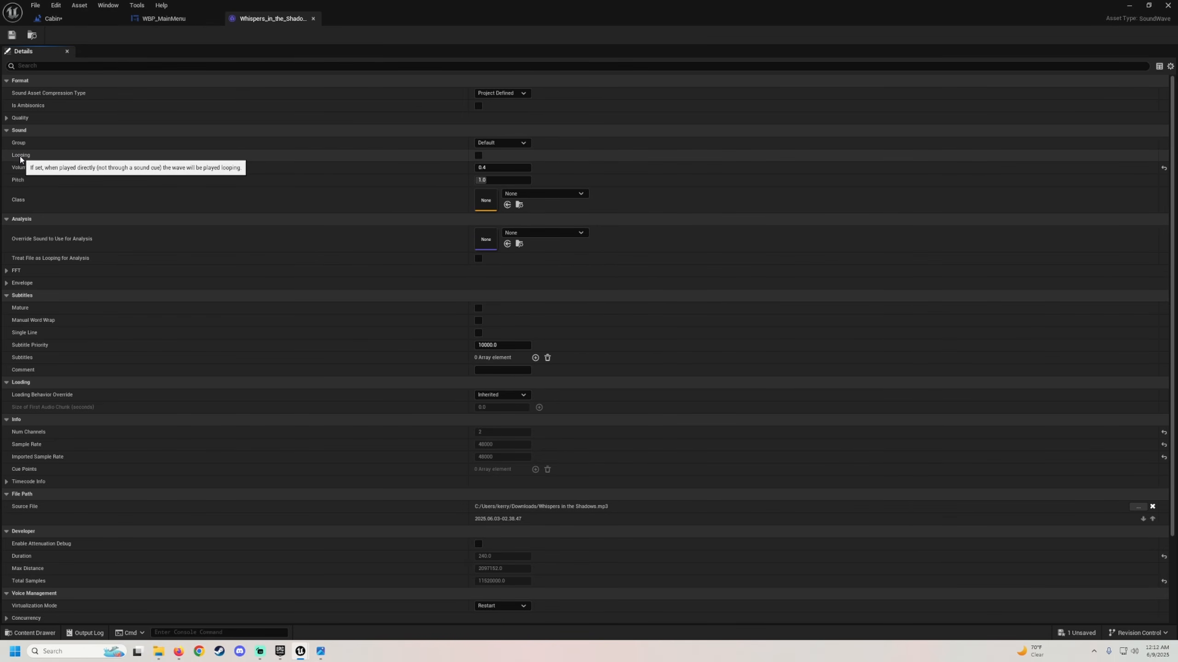
left_click(479, 158)
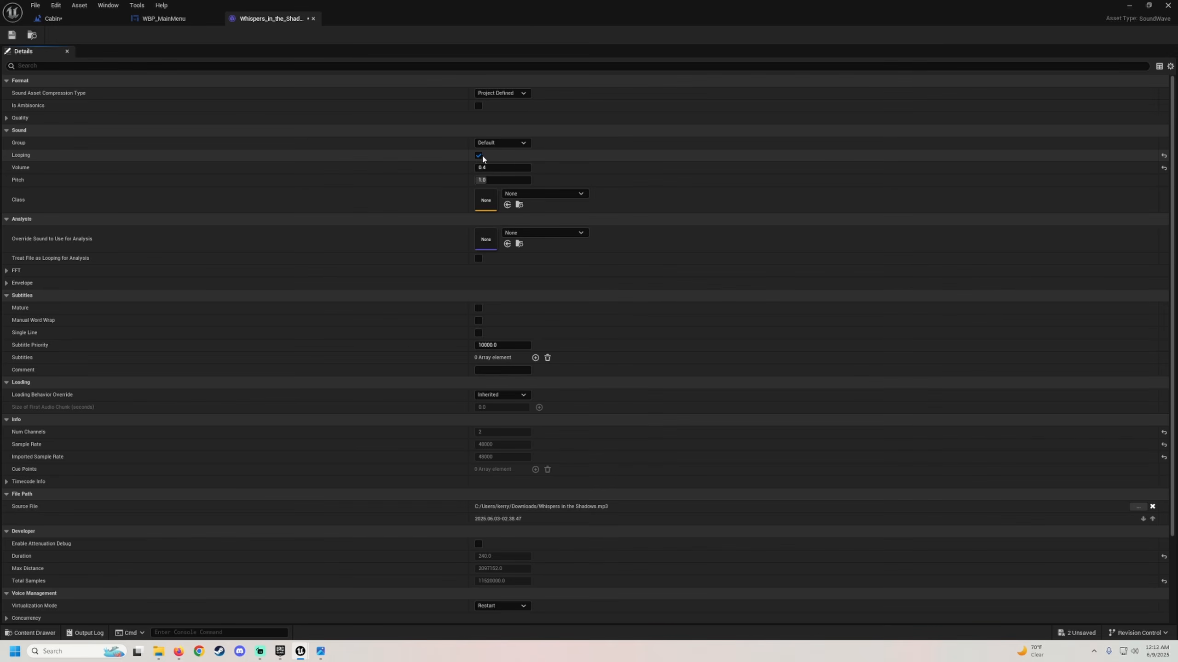
left_click(12, 35)
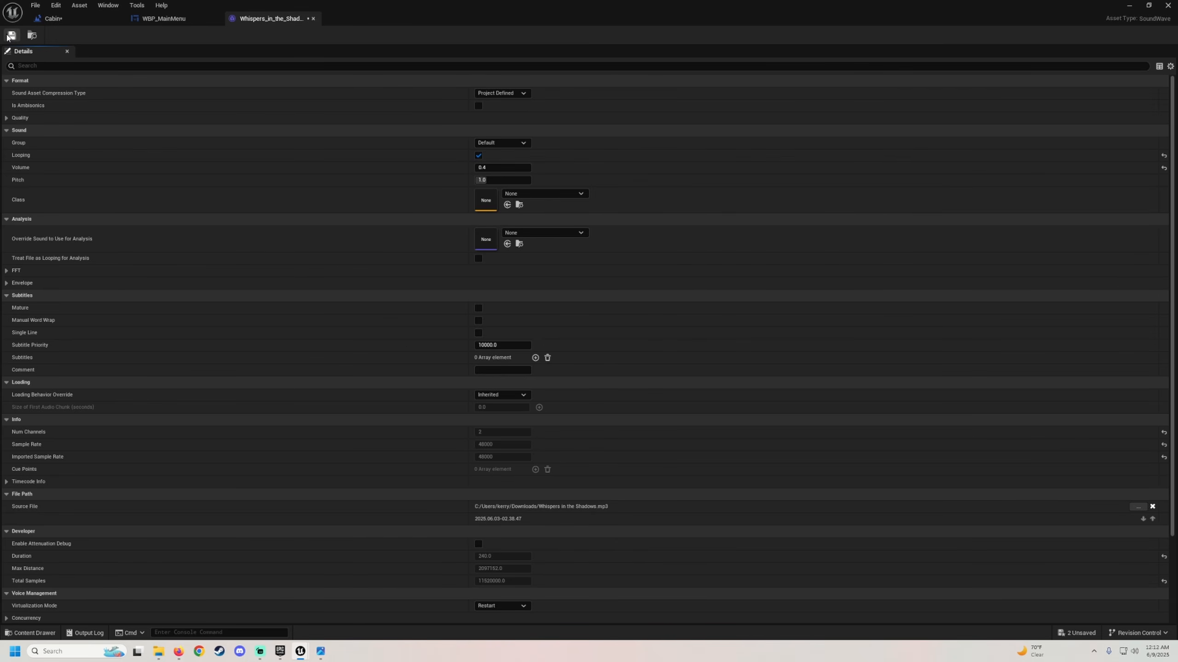
left_click(60, 22)
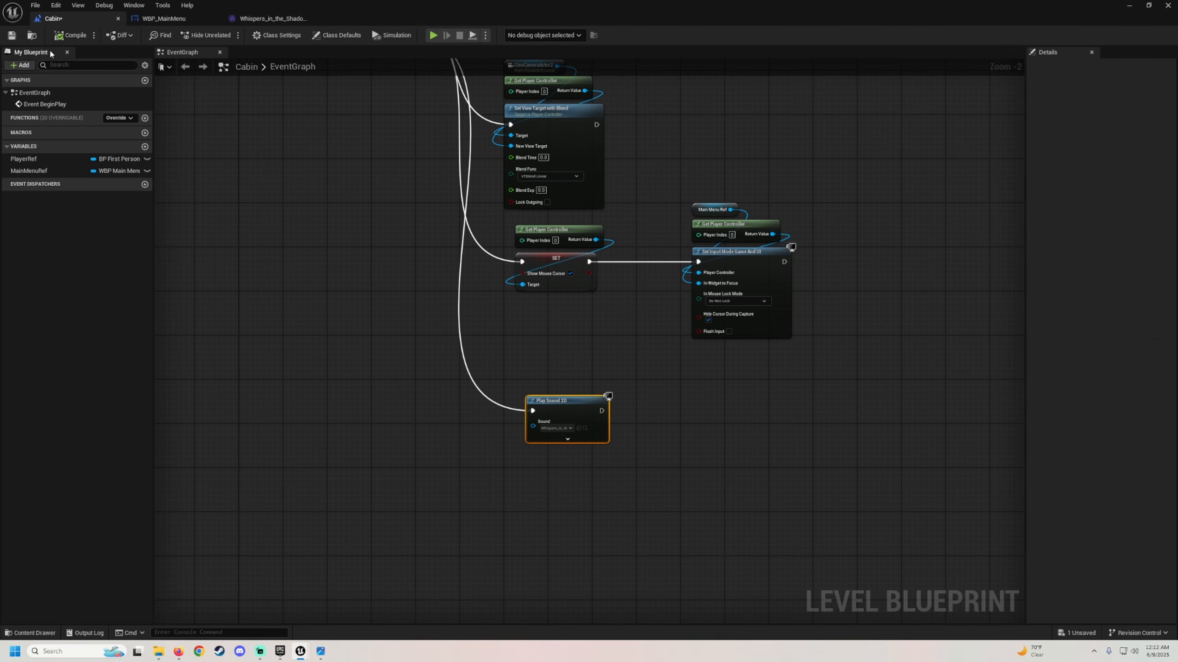
left_click(11, 35)
Step: Close the asset editor window and play the level full screen to test the main menu with its music
left_click(284, 22)
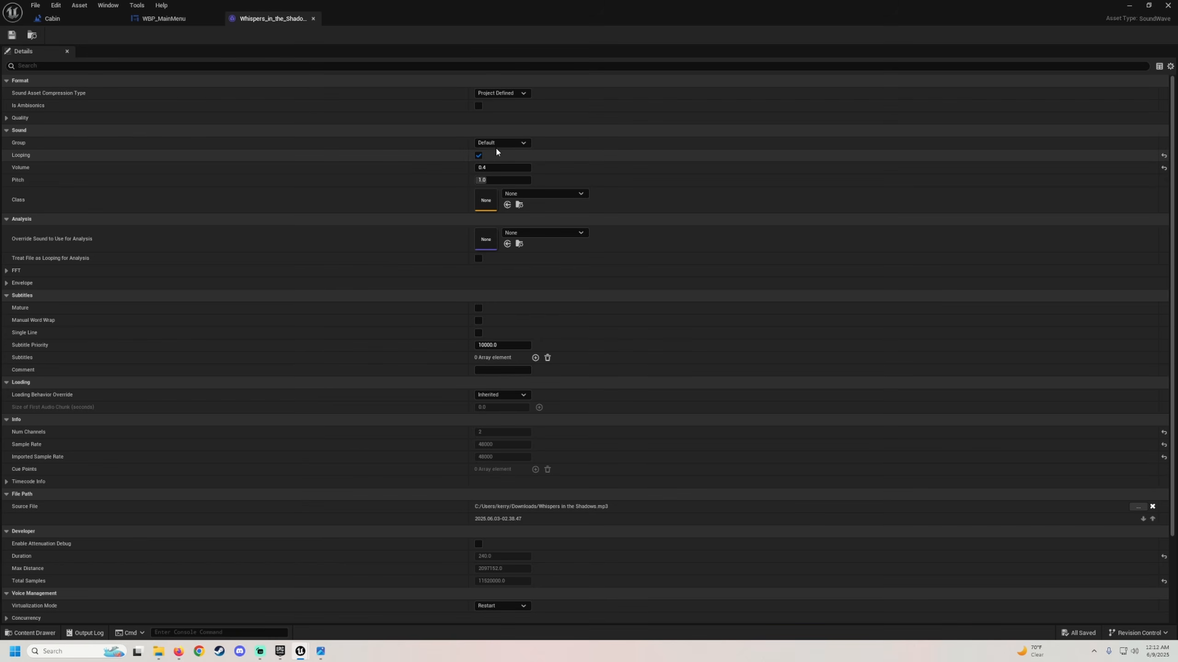
left_click(1167, 5)
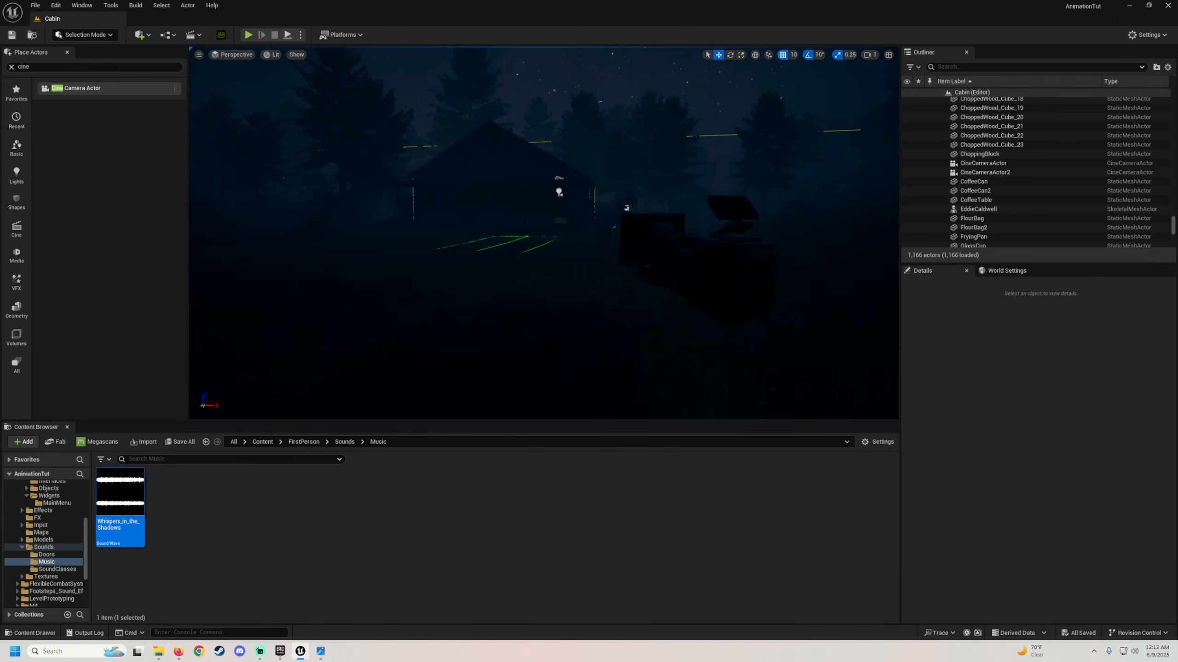
left_click(249, 36)
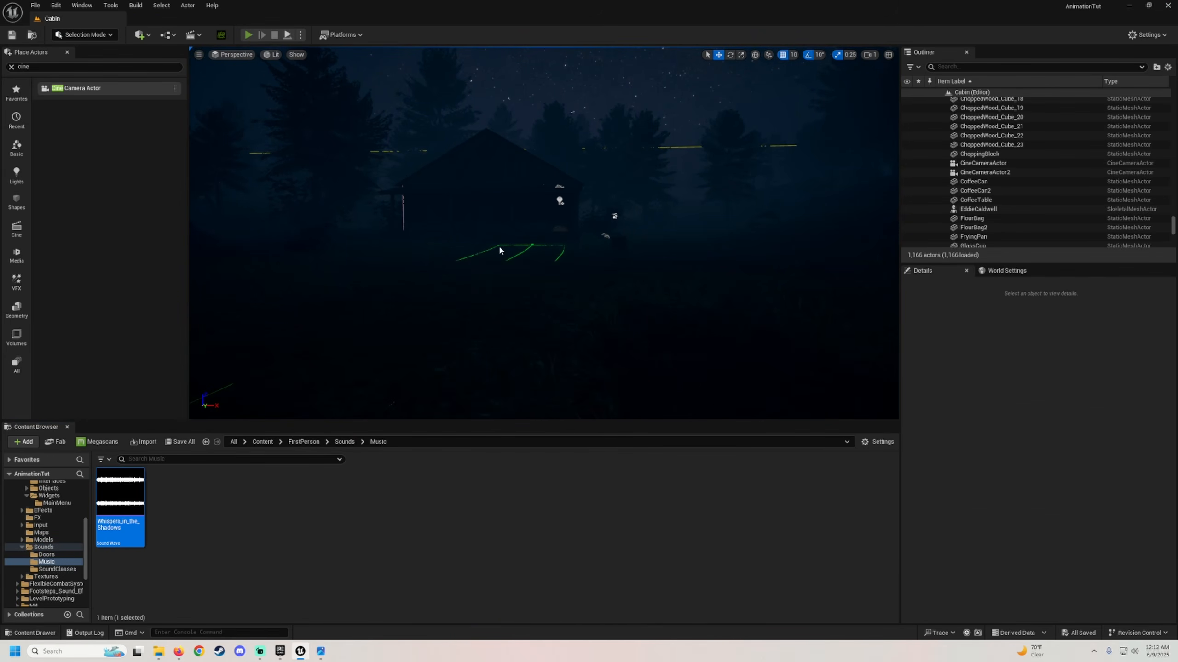
key("F11")
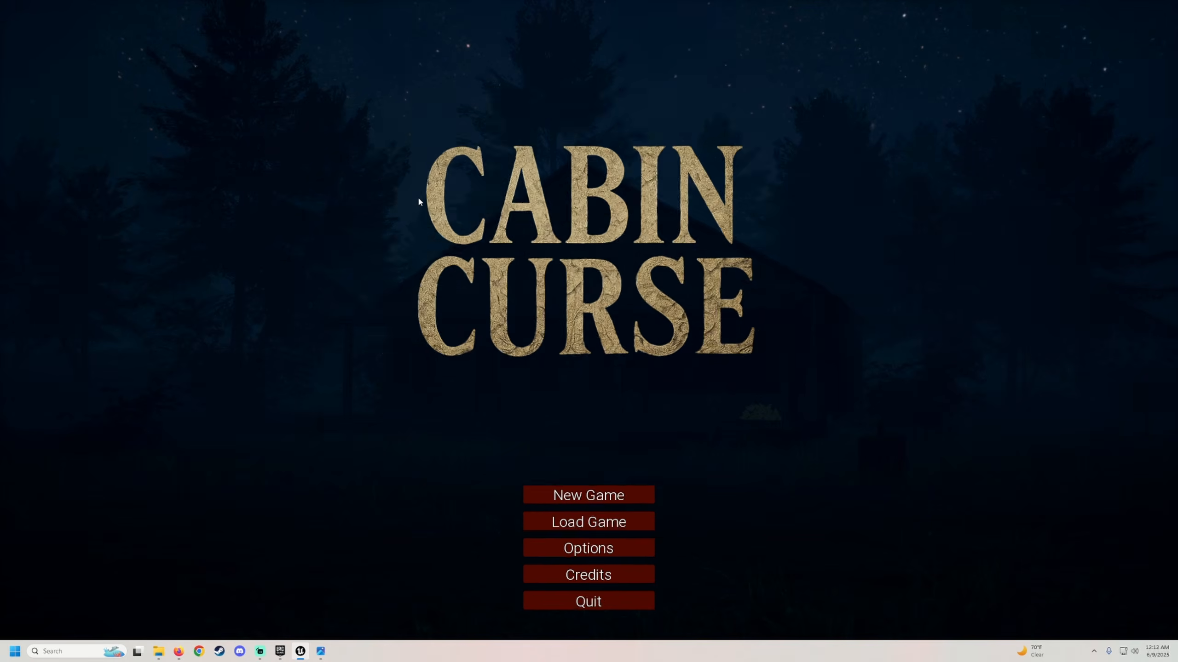